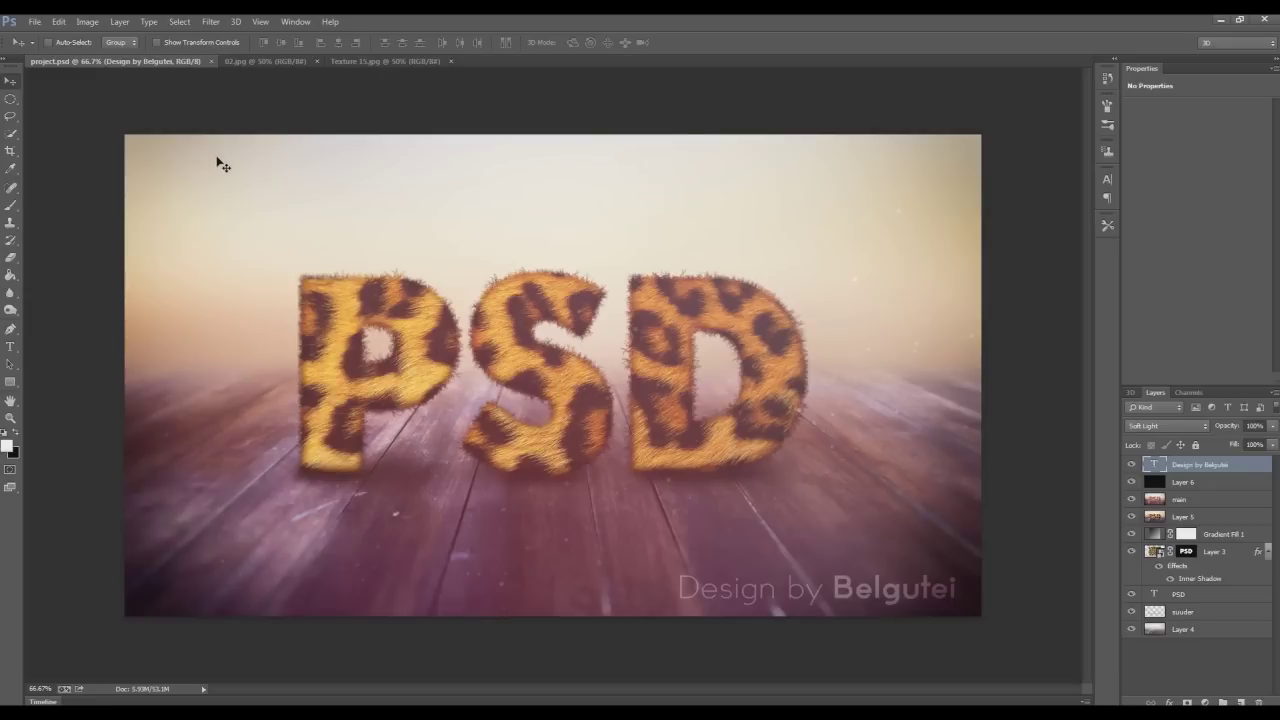
Step: Create a white 1920×1080 px, 72 ppi document named 'Animal skin text V2'
click(34, 21)
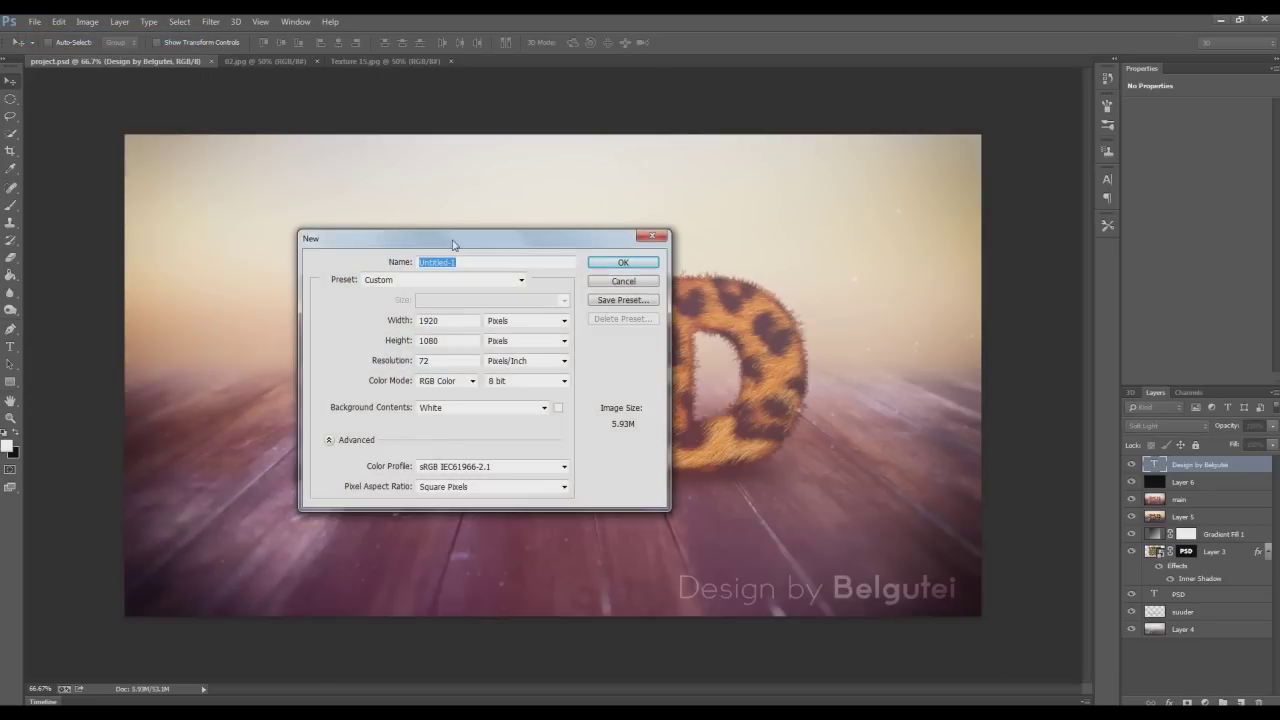
drag(451, 241, 565, 182)
double_click(590, 204)
text(Animal skin text V2)
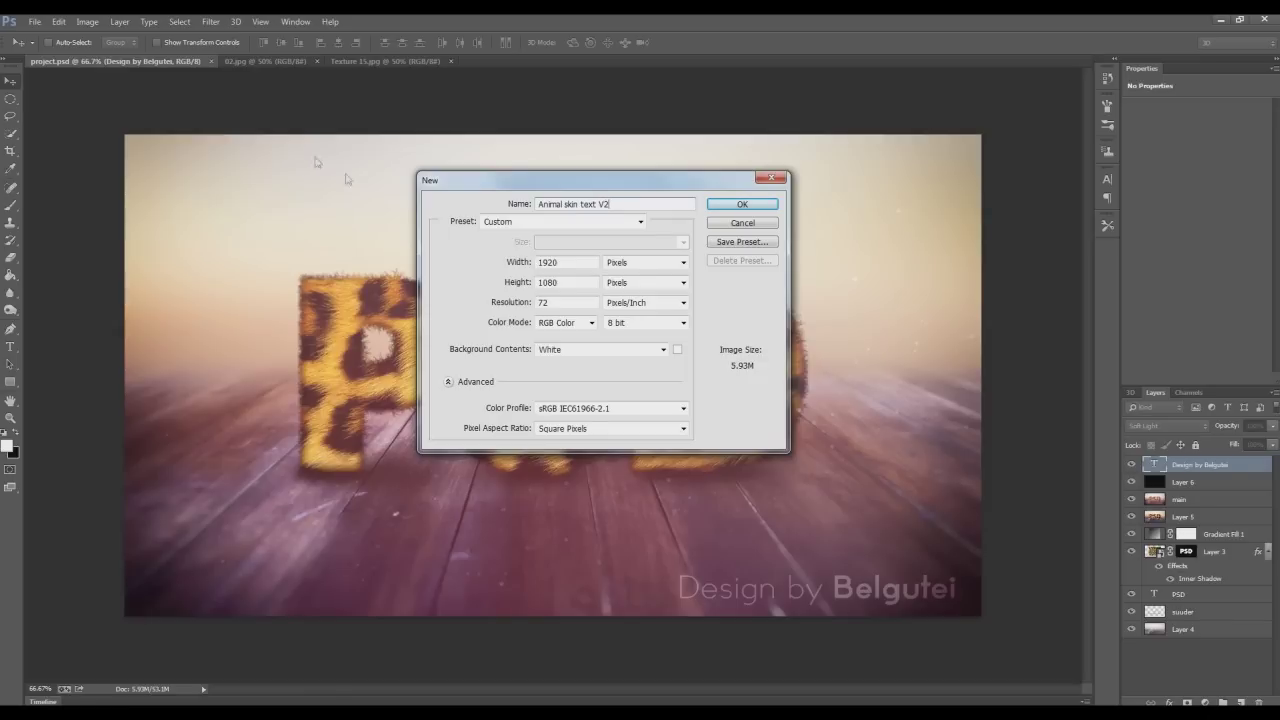
double_click(580, 261)
double_click(570, 282)
click(742, 205)
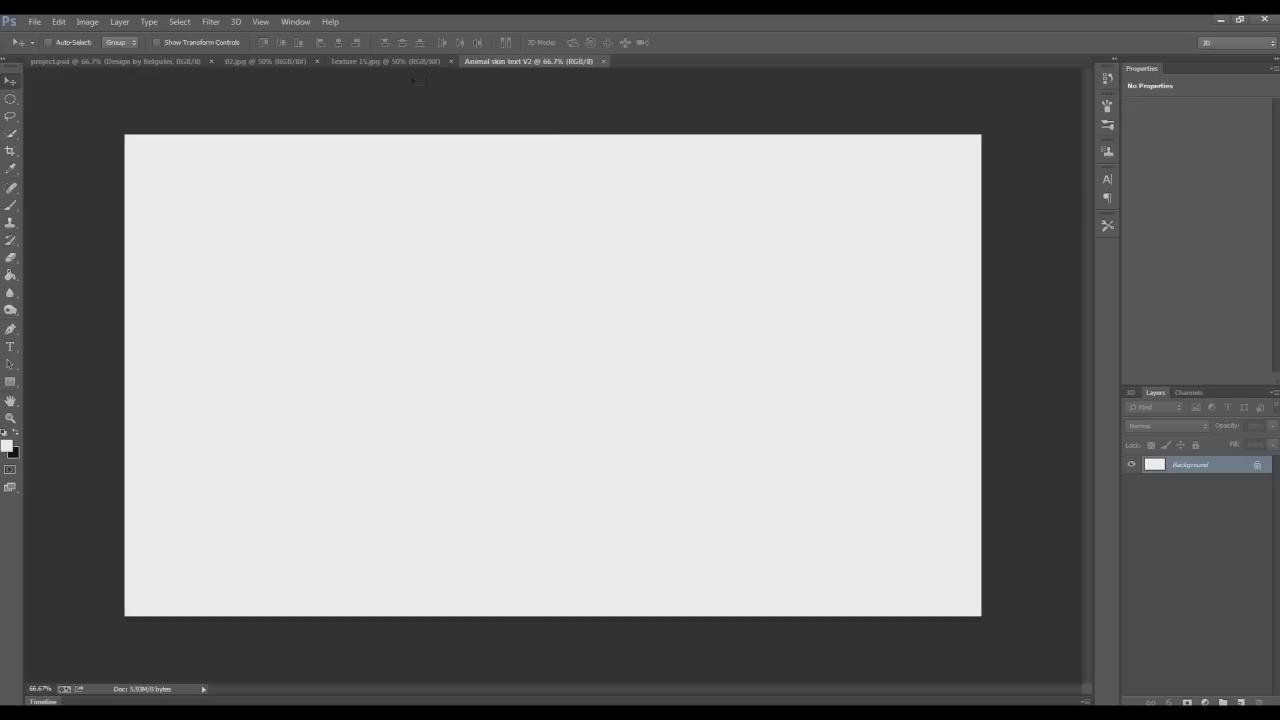
Step: Type the word 'PSD' in black on the canvas
click(10, 346)
click(401, 390)
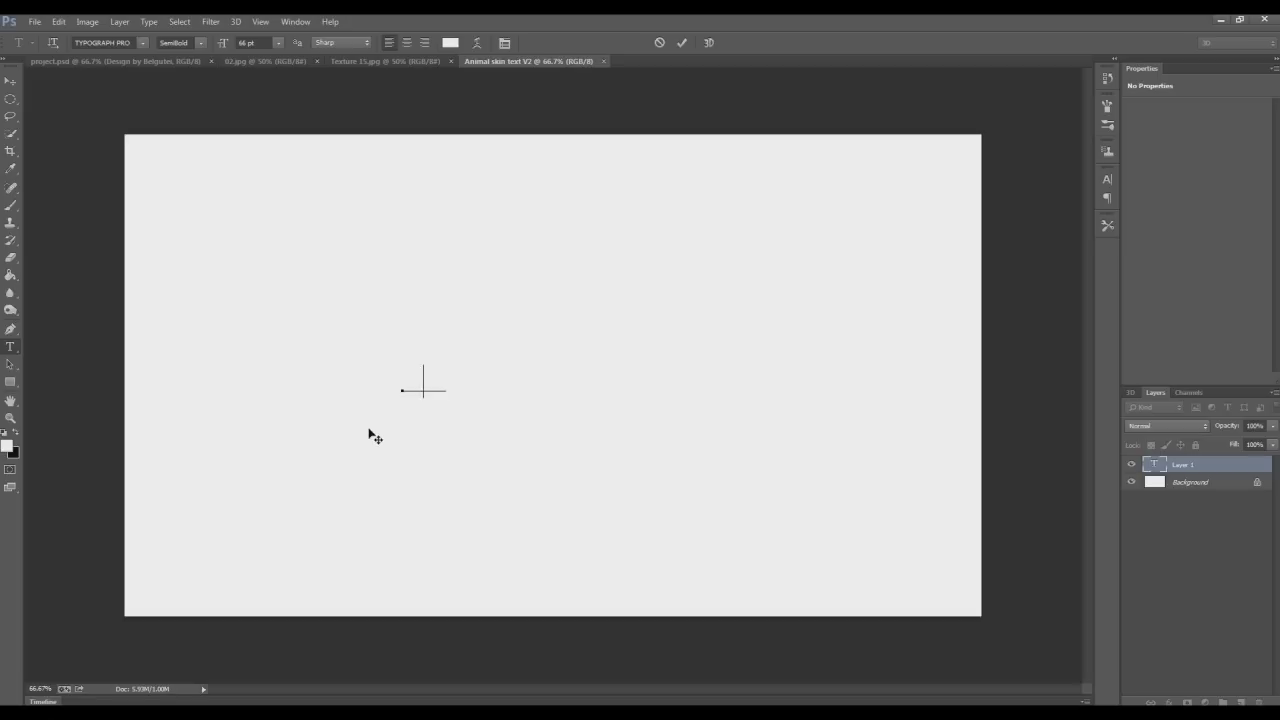
click(5, 431)
text(PSD)
click(9, 82)
Step: Scale the PSD text up large and position it in the middle of the canvas
key(ctrl+t)
mouse_move(470, 396)
mouse_down()
mouse_move(851, 594)
mouse_move(677, 448)
mouse_move(775, 490)
mouse_move(712, 455)
mouse_up()
drag(602, 355, 692, 413)
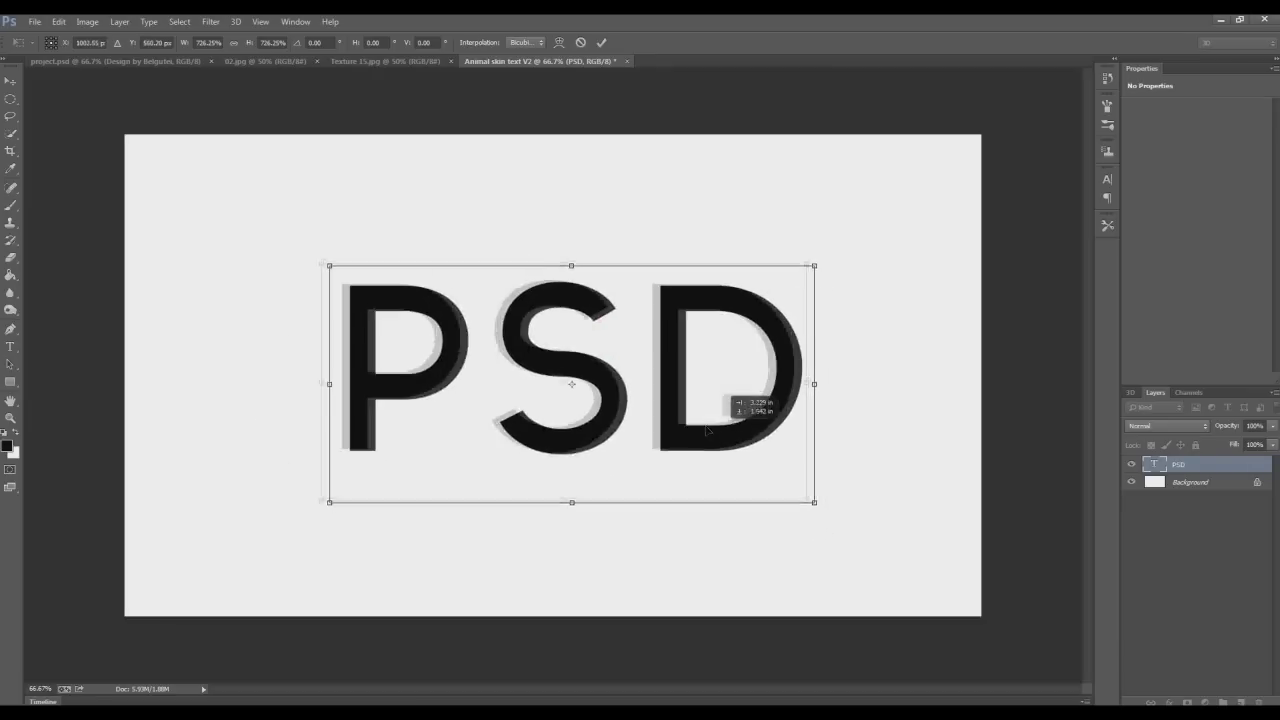
drag(800, 510, 816, 520)
drag(749, 443, 743, 414)
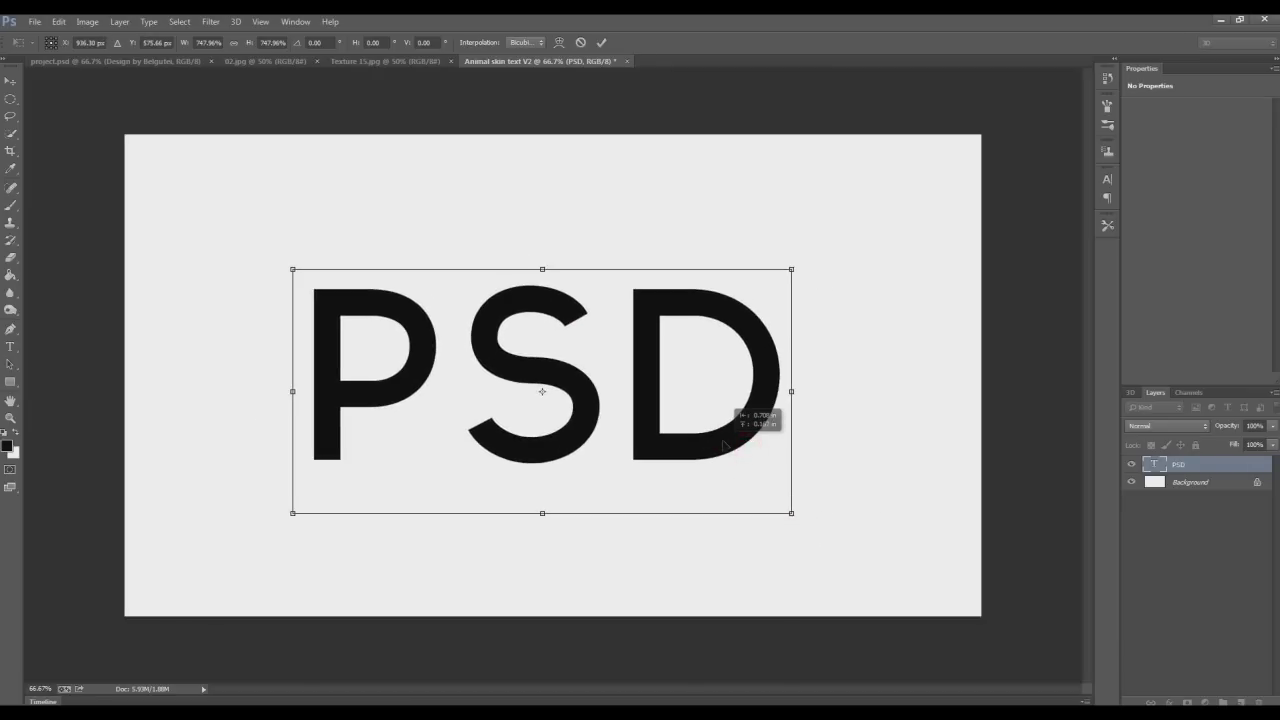
key(Return)
click(1107, 179)
click(1079, 187)
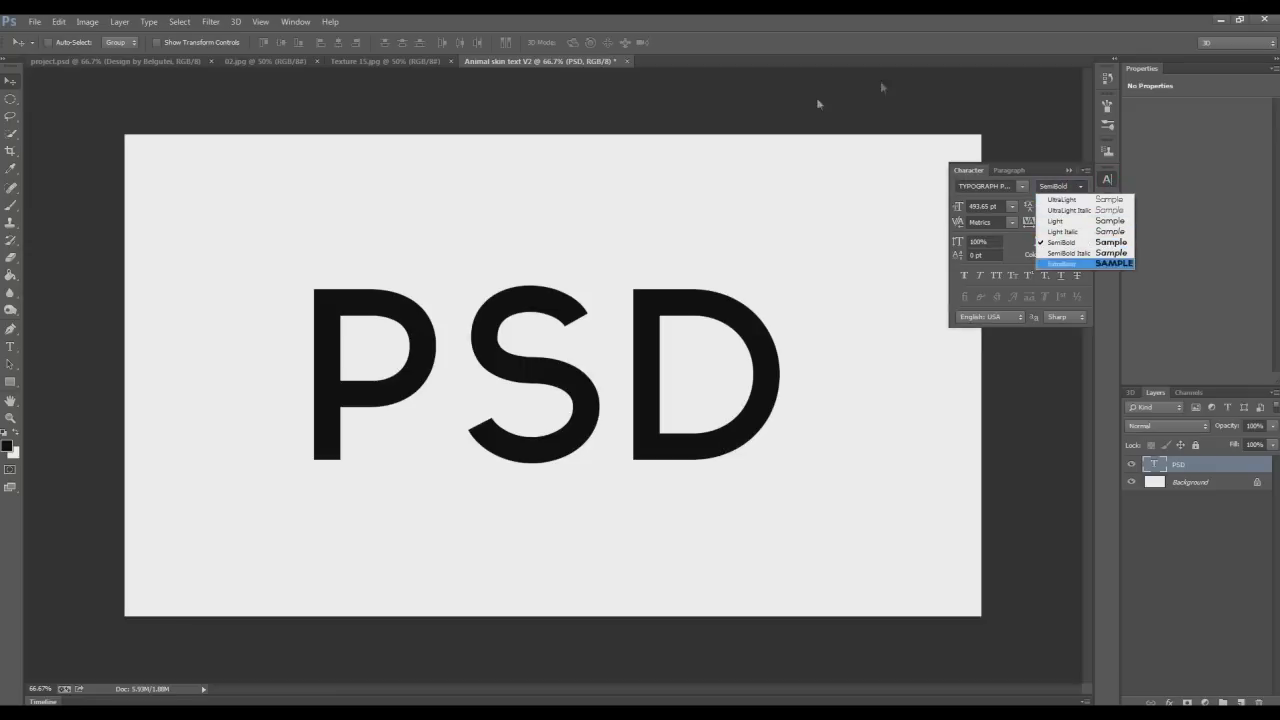
Step: Change the PSD text's font style from SemiBold to ExtraBold
click(401, 60)
click(118, 62)
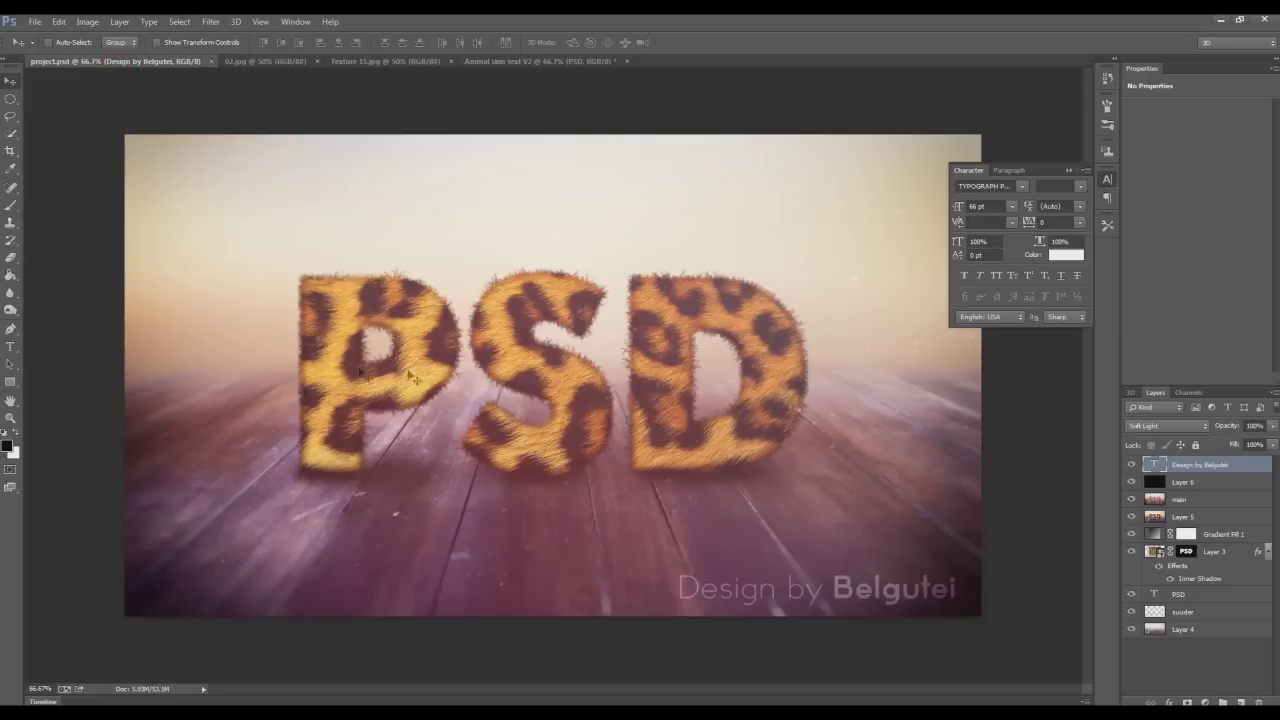
click(534, 62)
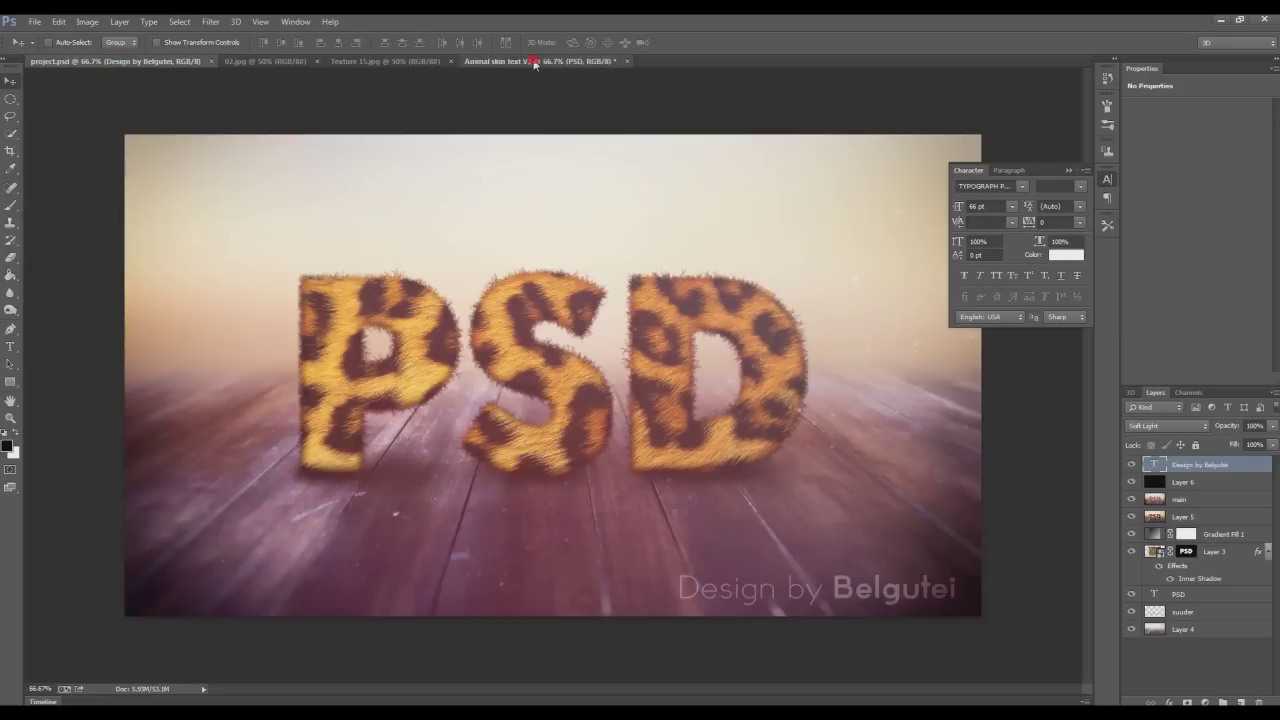
click(1080, 186)
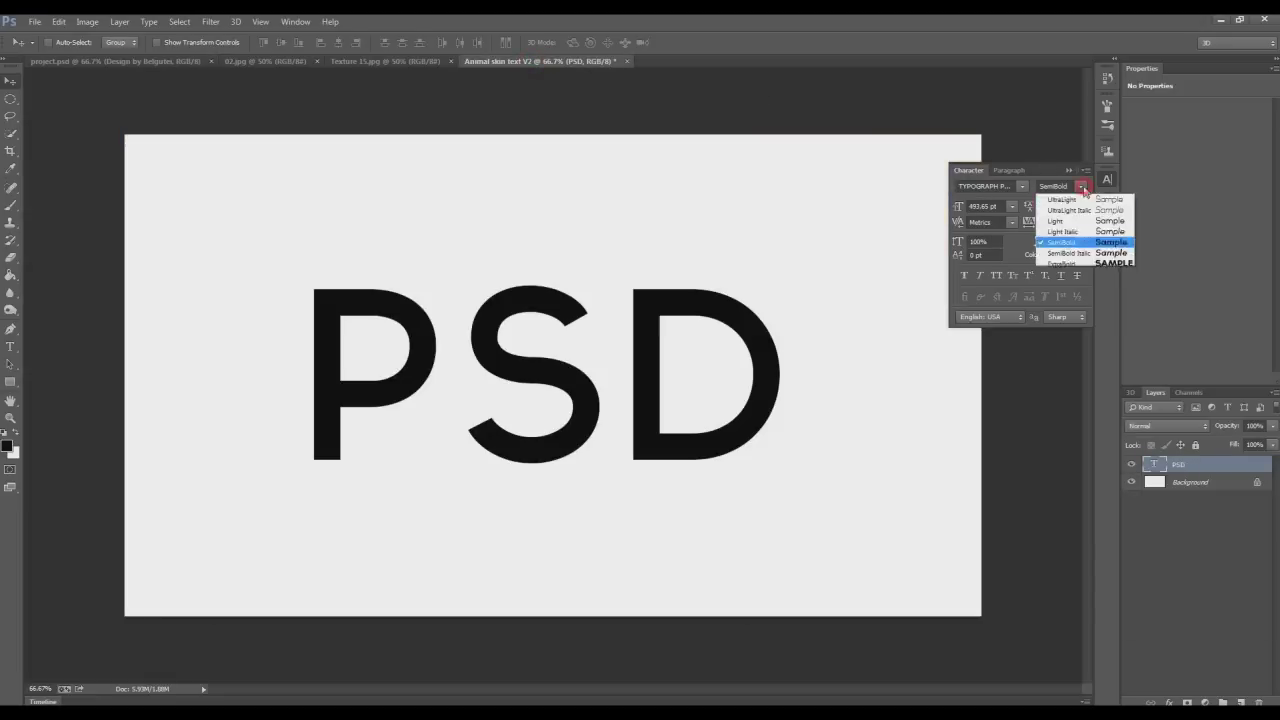
click(1093, 264)
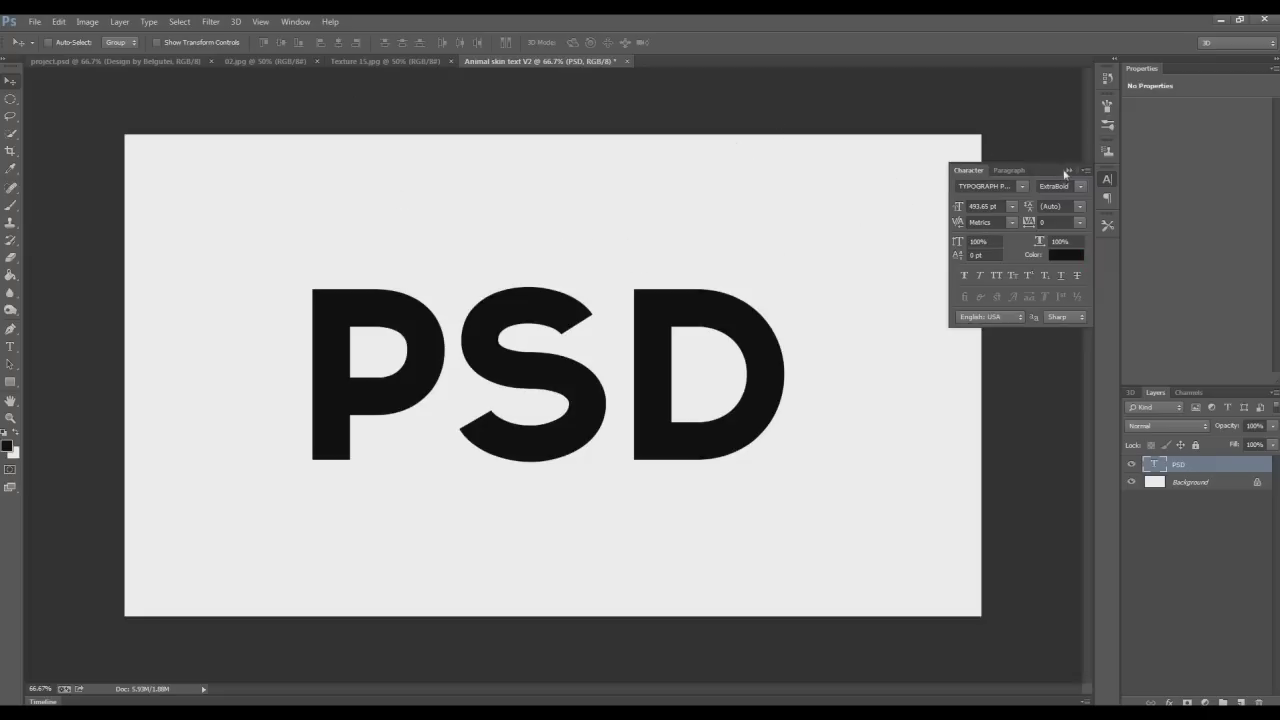
click(1107, 179)
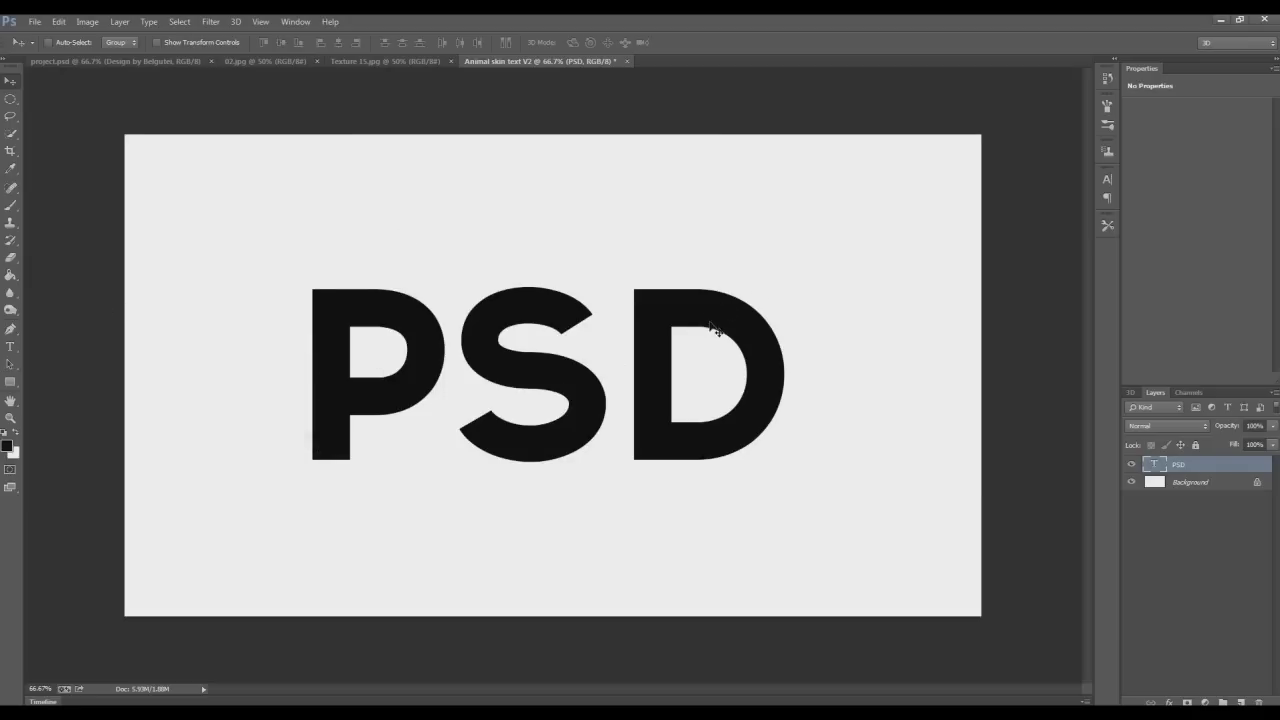
Step: Align the PSD text to the horizontal centre of the canvas
key(ctrl+a)
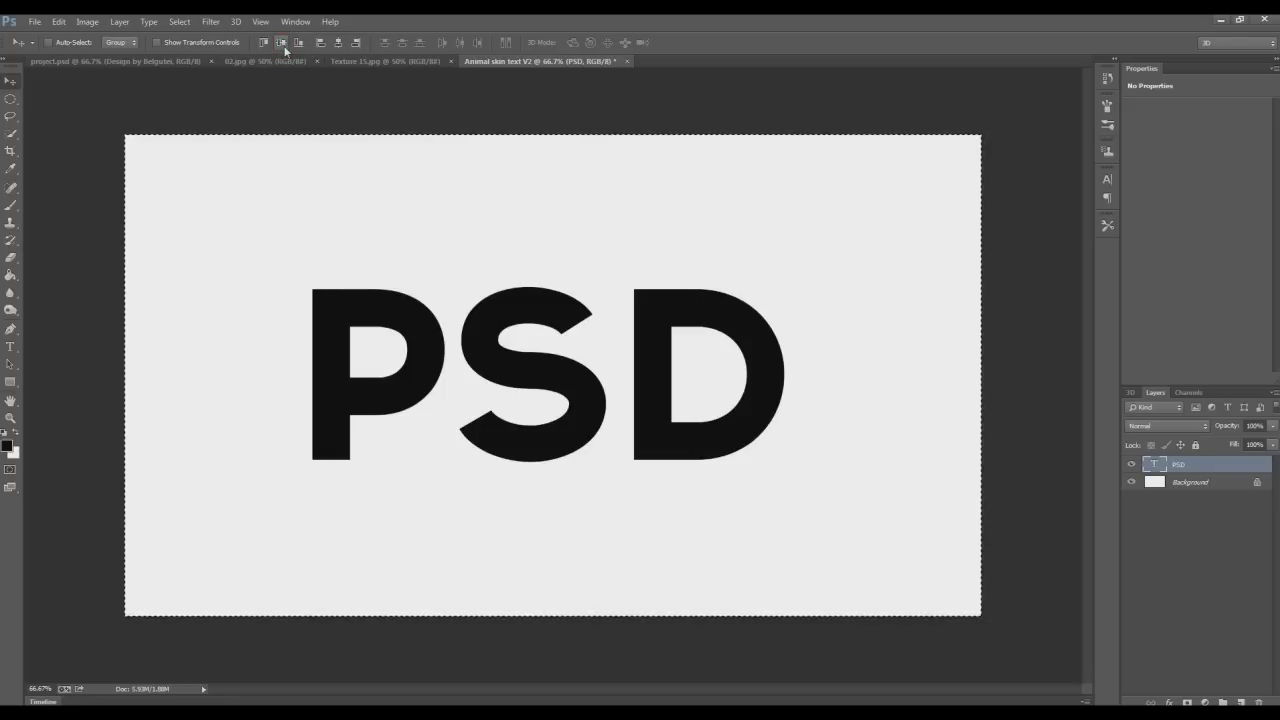
click(339, 43)
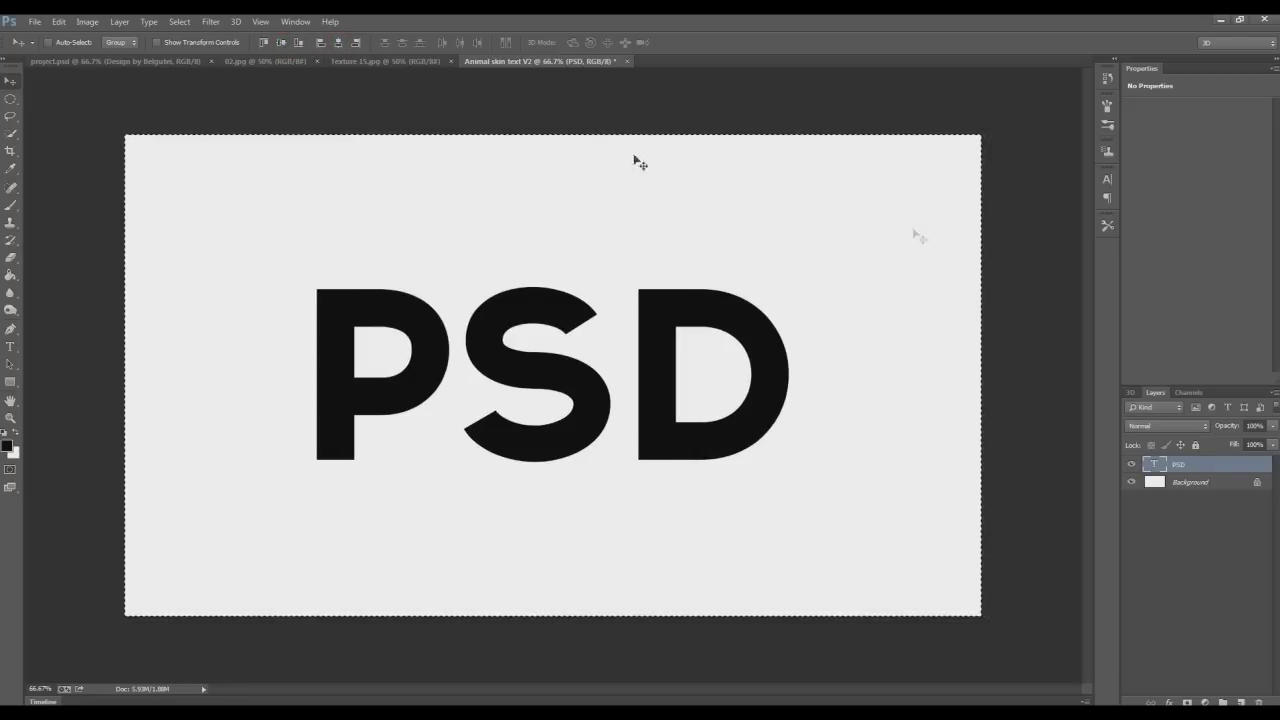
key(ctrl+d)
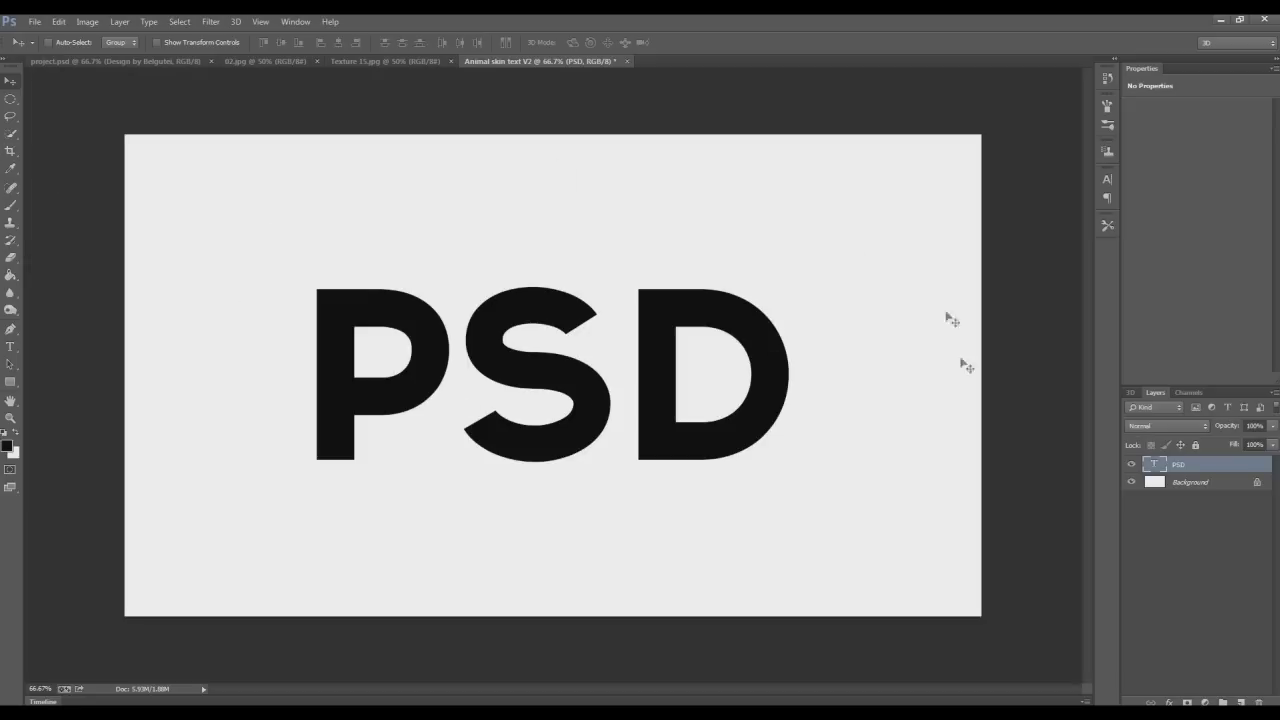
Step: Delete the white Background layer
click(1233, 536)
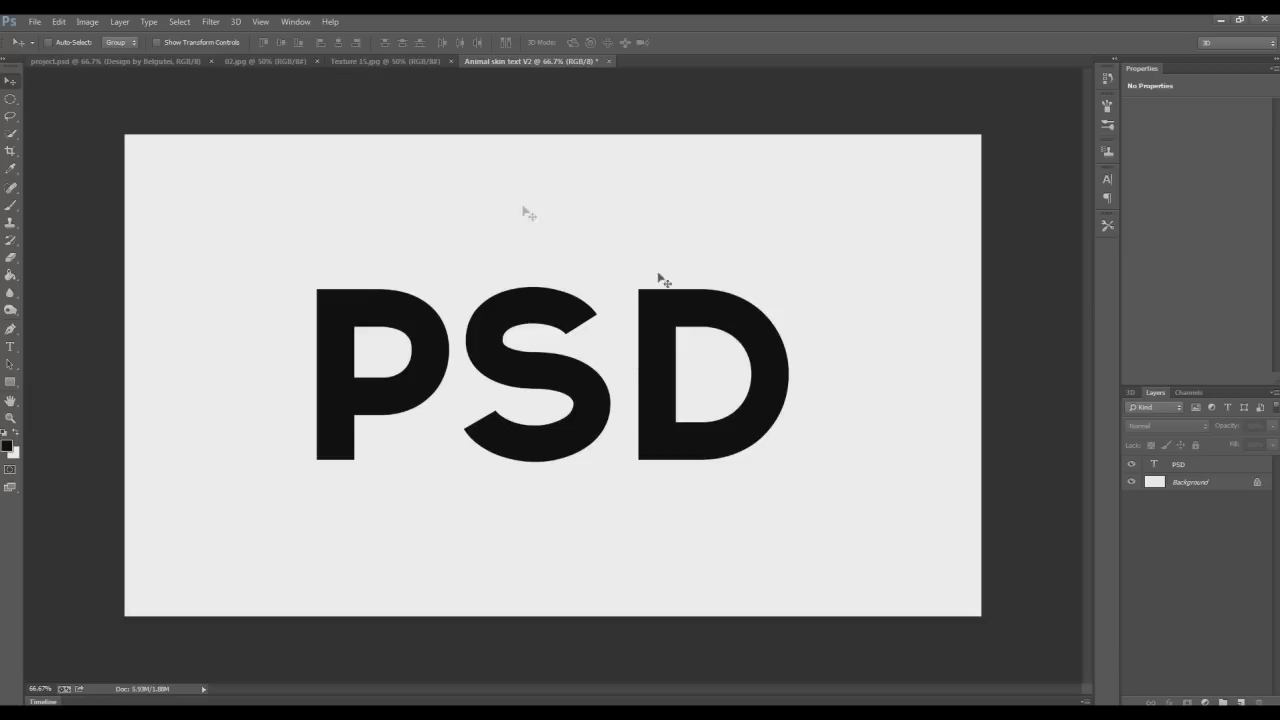
shift+click(1190, 482)
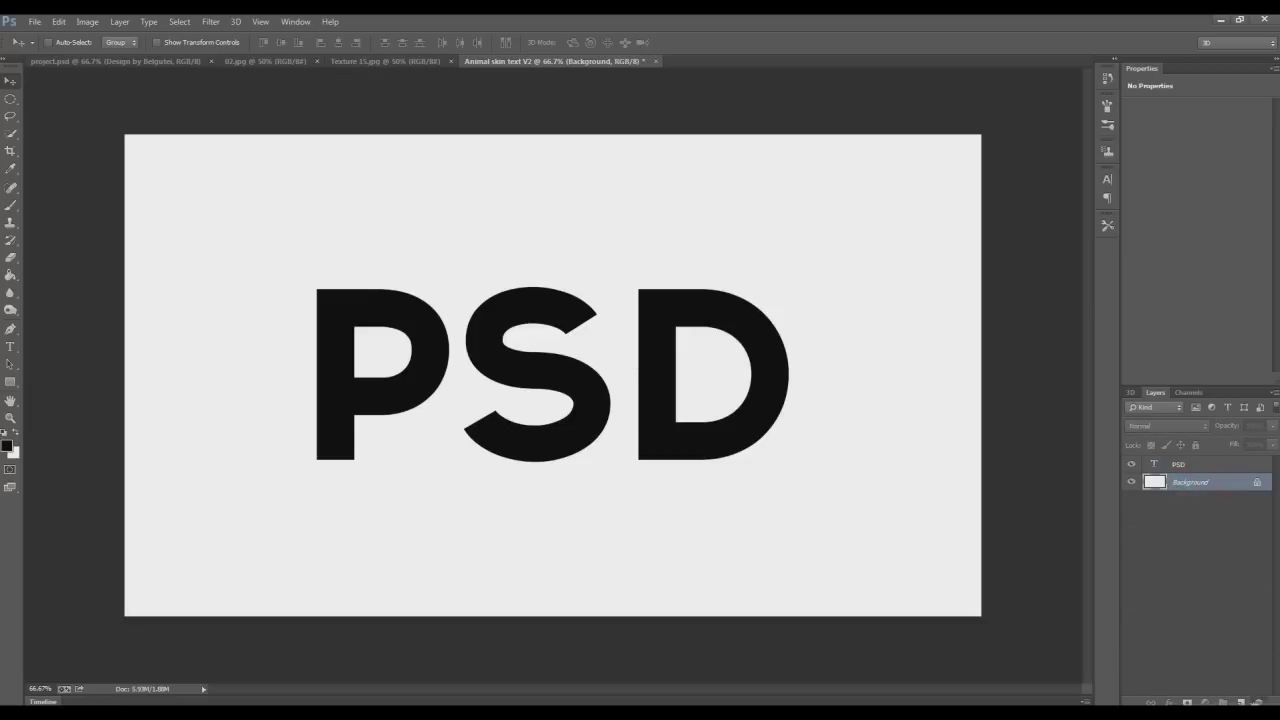
drag(1204, 492, 1258, 703)
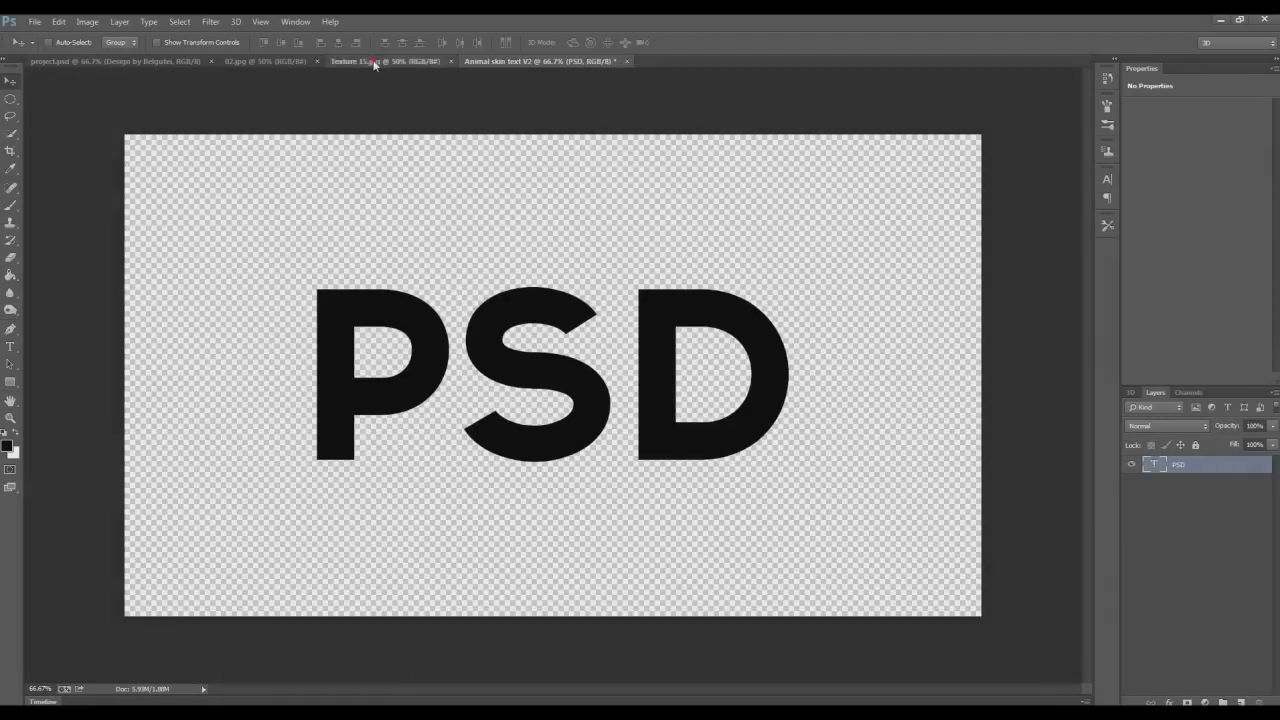
Step: Copy the whole Texture 15.jpg leopard fur image and paste it as a new layer
click(373, 60)
key(ctrl+a)
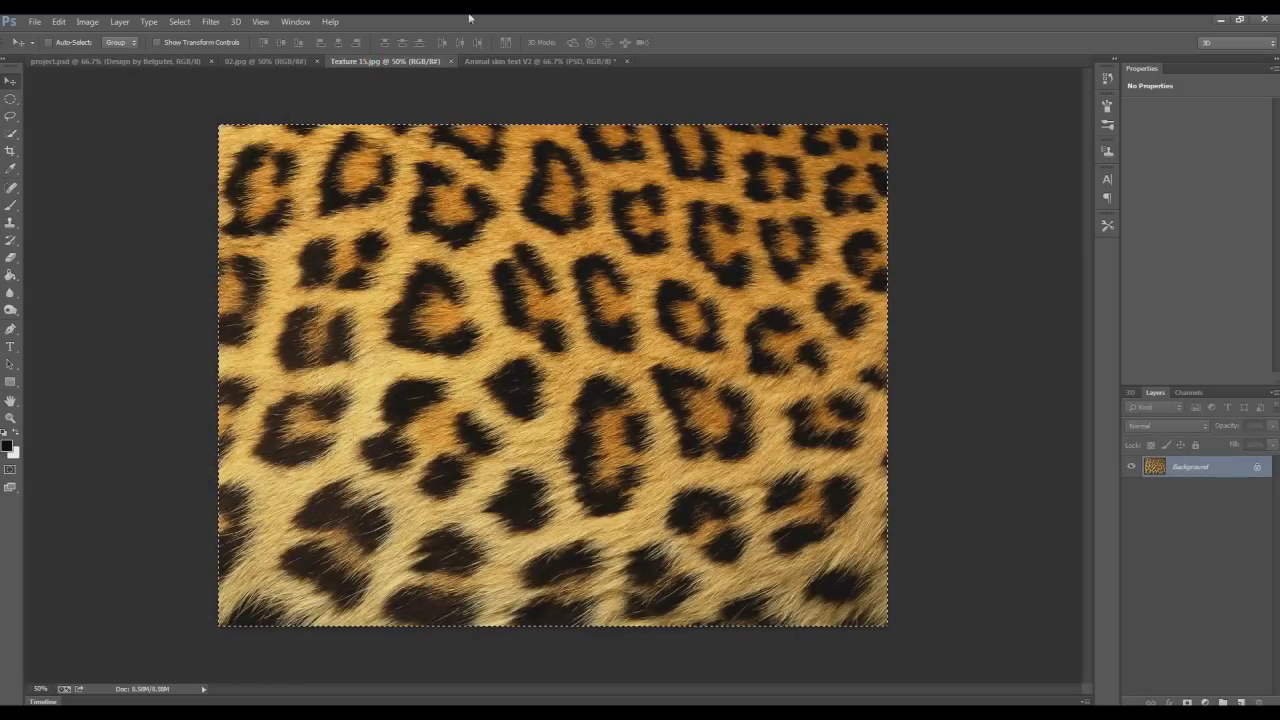
key(ctrl+c)
click(545, 60)
key(ctrl+v)
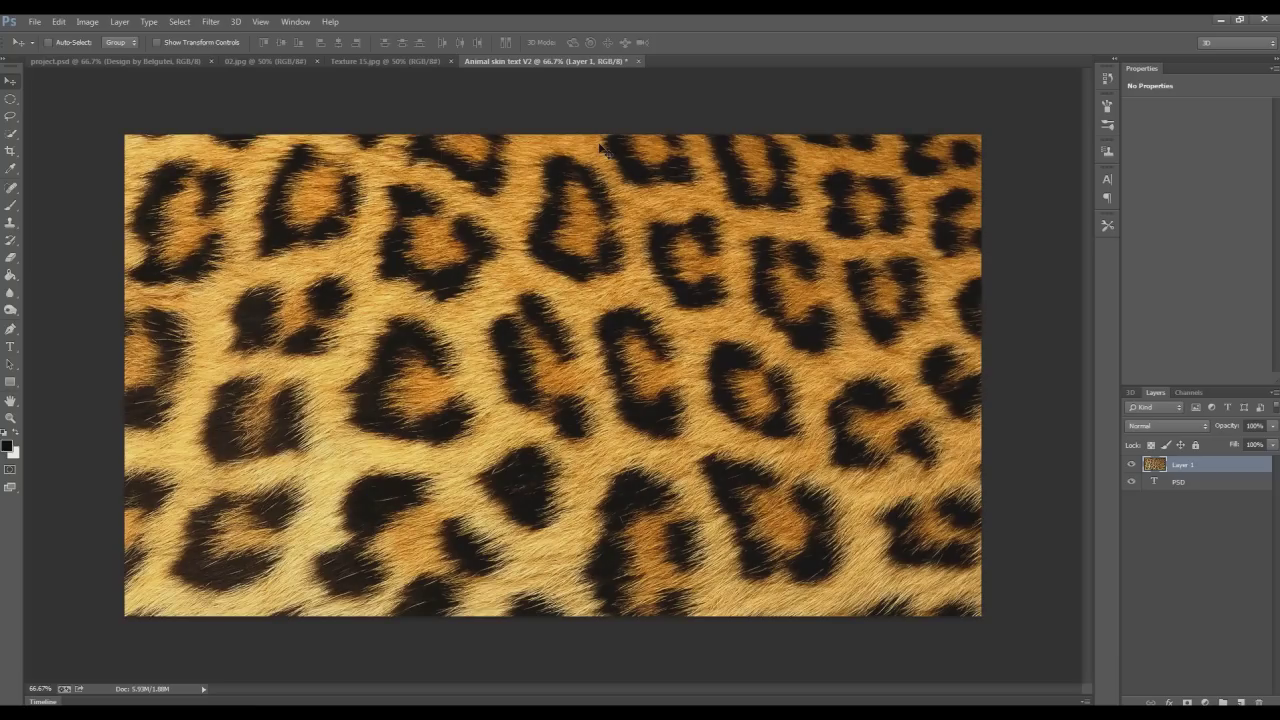
Step: Scale the fur layer down to about 70% and position it over the PSD letters
key(ctrl+t)
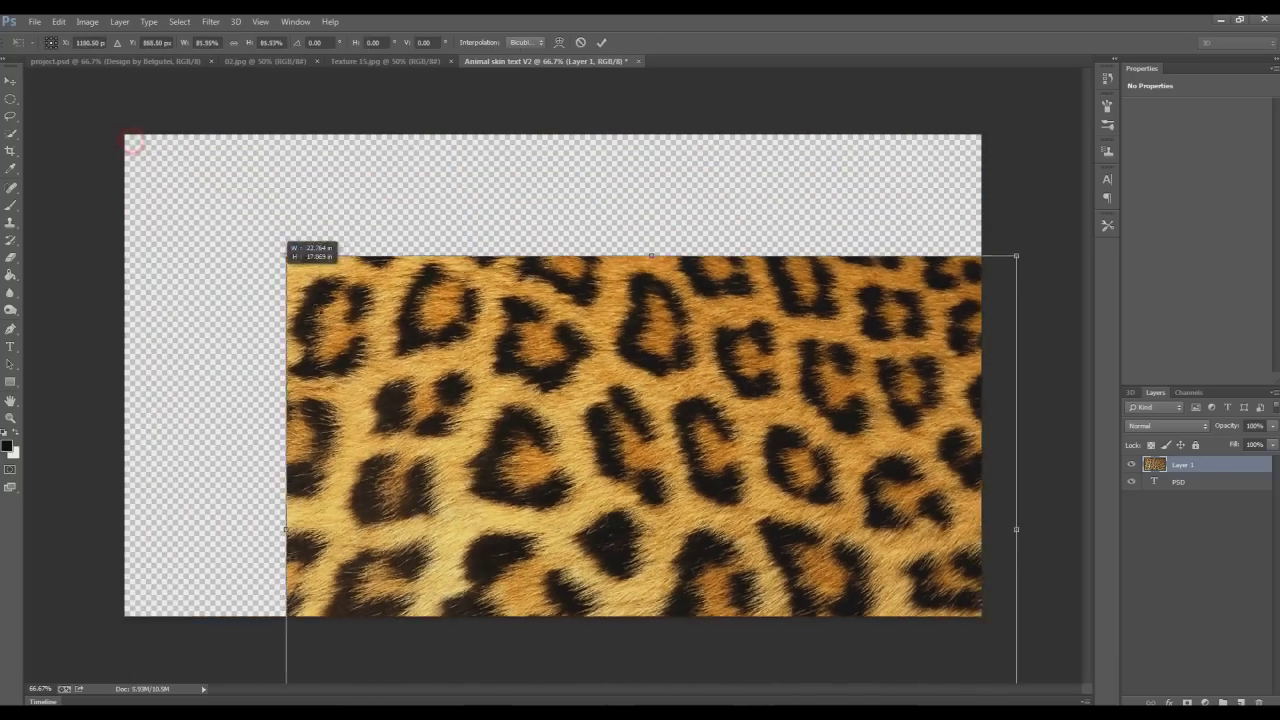
drag(124, 134, 394, 337)
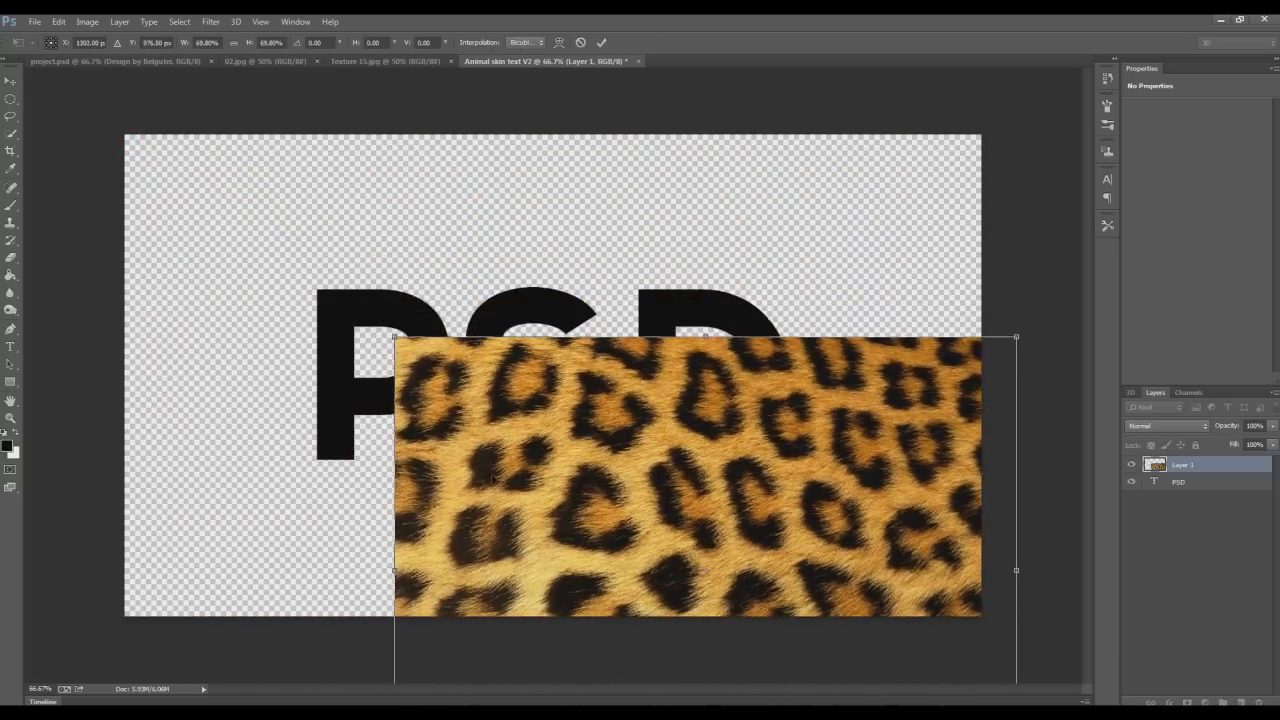
drag(502, 496, 340, 300)
drag(232, 142, 295, 191)
mouse_move(358, 265)
mouse_down()
mouse_move(360, 229)
mouse_move(323, 245)
mouse_up()
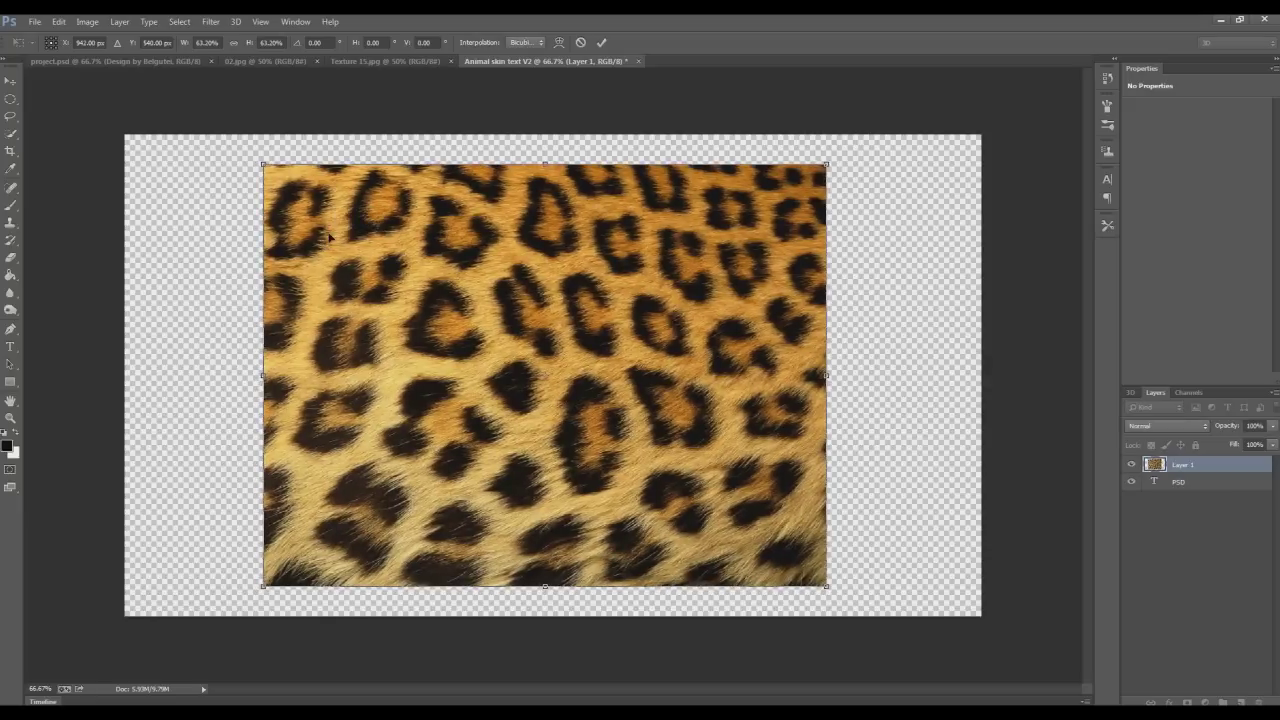
key(Return)
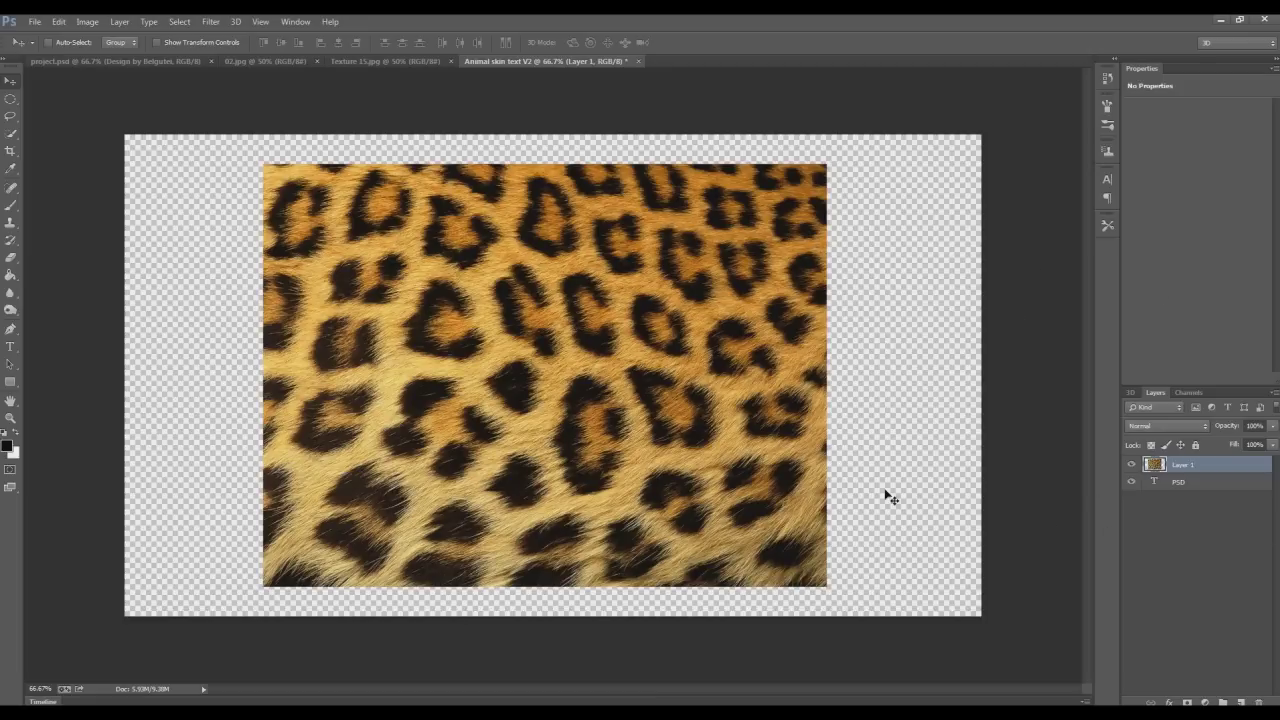
Step: Rename the fur layer 'texture' and mask it to the PSD letter selection
ctrl+click(1156, 483)
double_click(1178, 464)
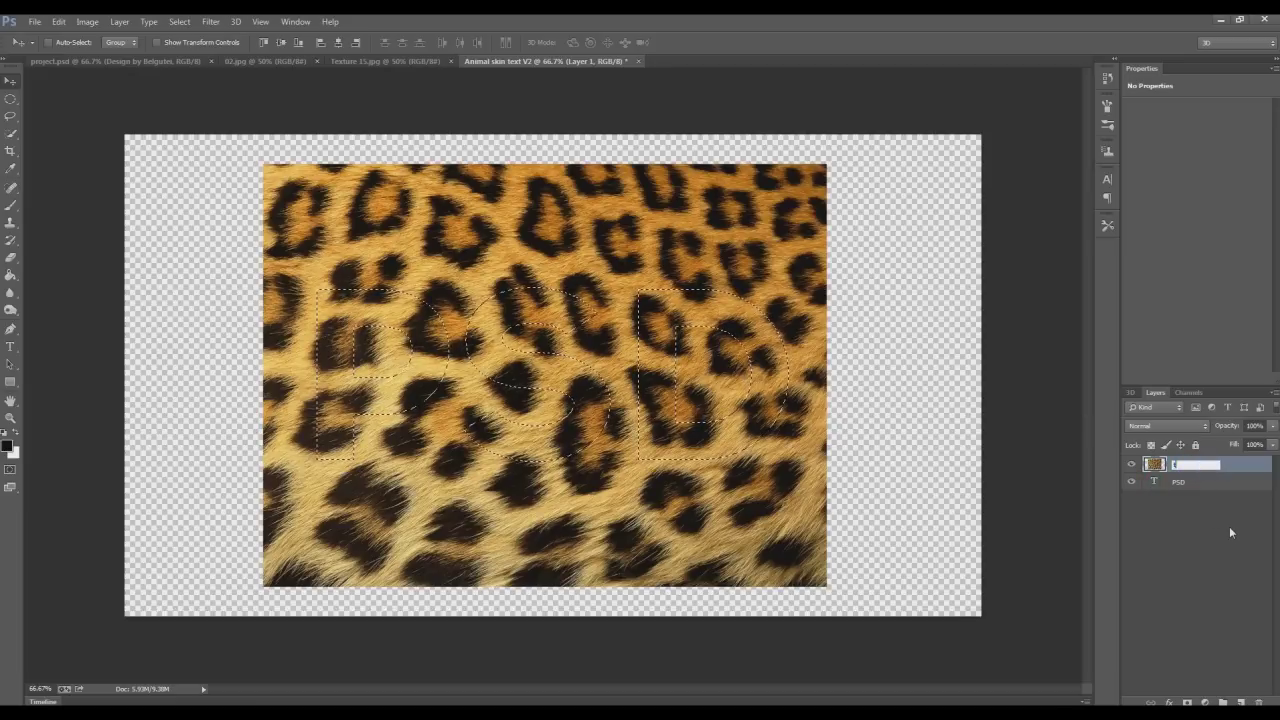
text(texture)
key(Return)
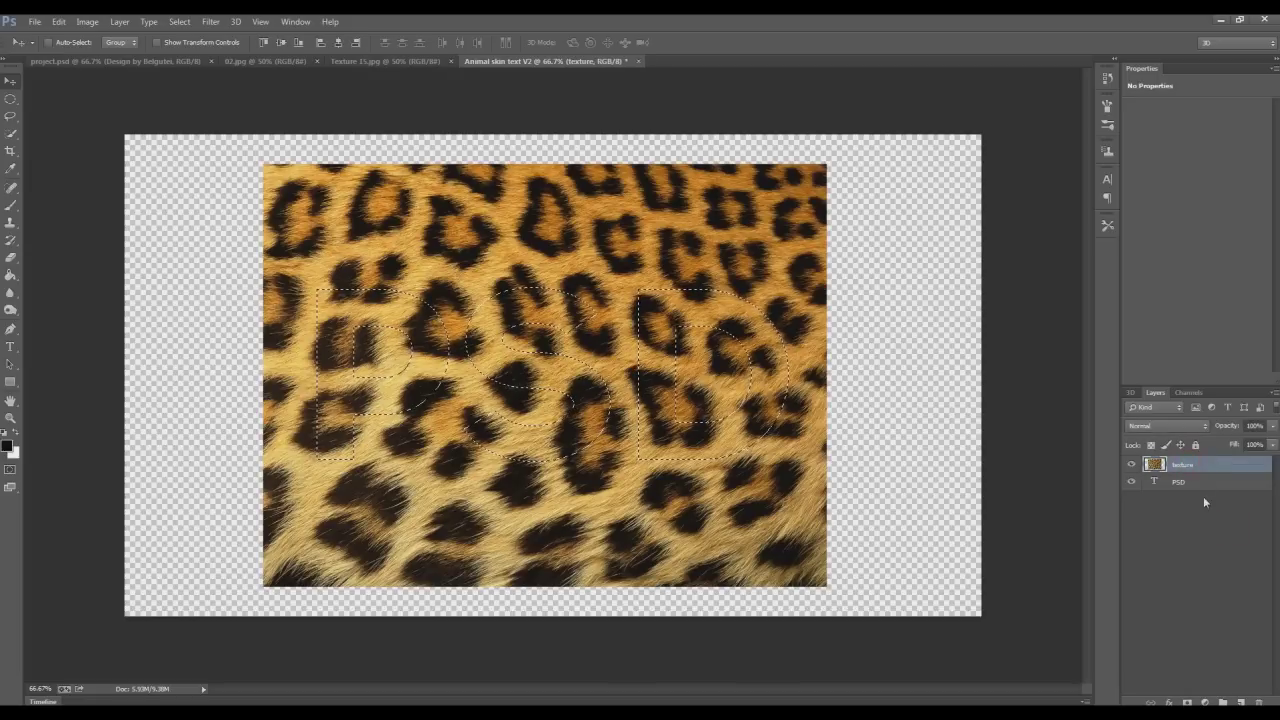
click(1187, 702)
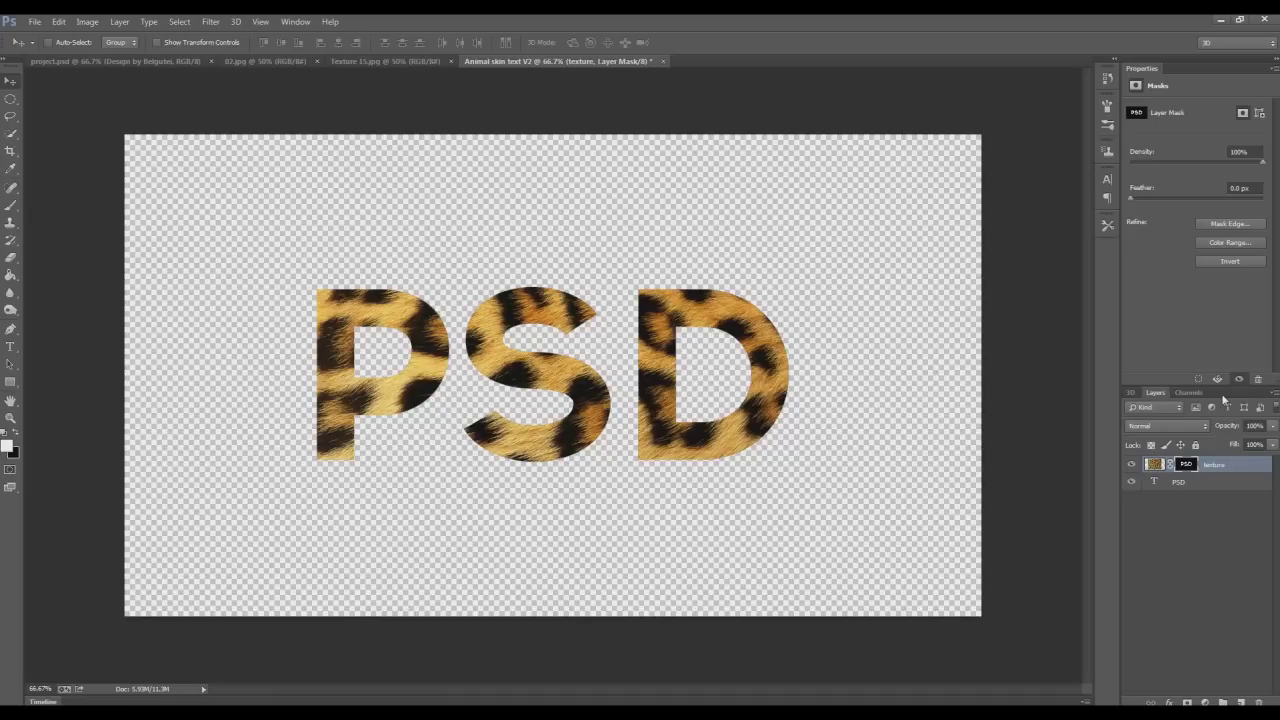
Step: Open and dismiss the context menus for the texture layer and its mask
right_click(1186, 466)
click(1210, 655)
right_click(1155, 466)
click(1208, 568)
right_click(1186, 466)
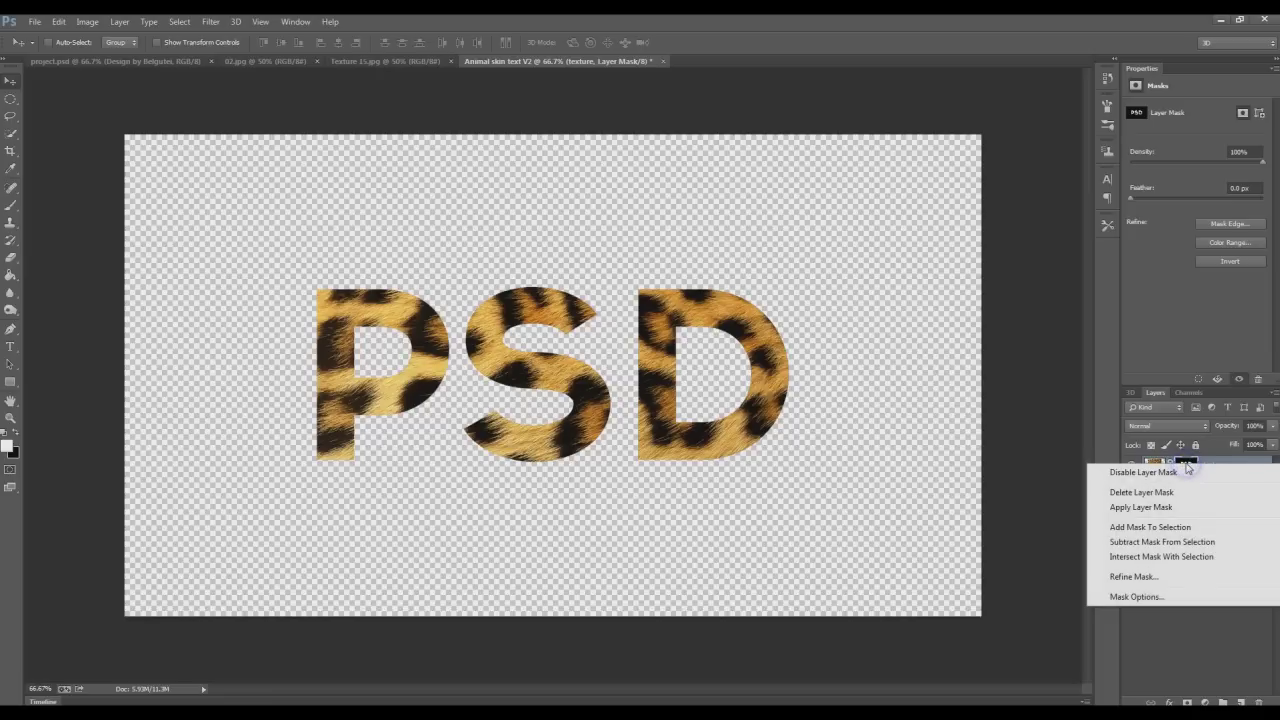
key(Escape)
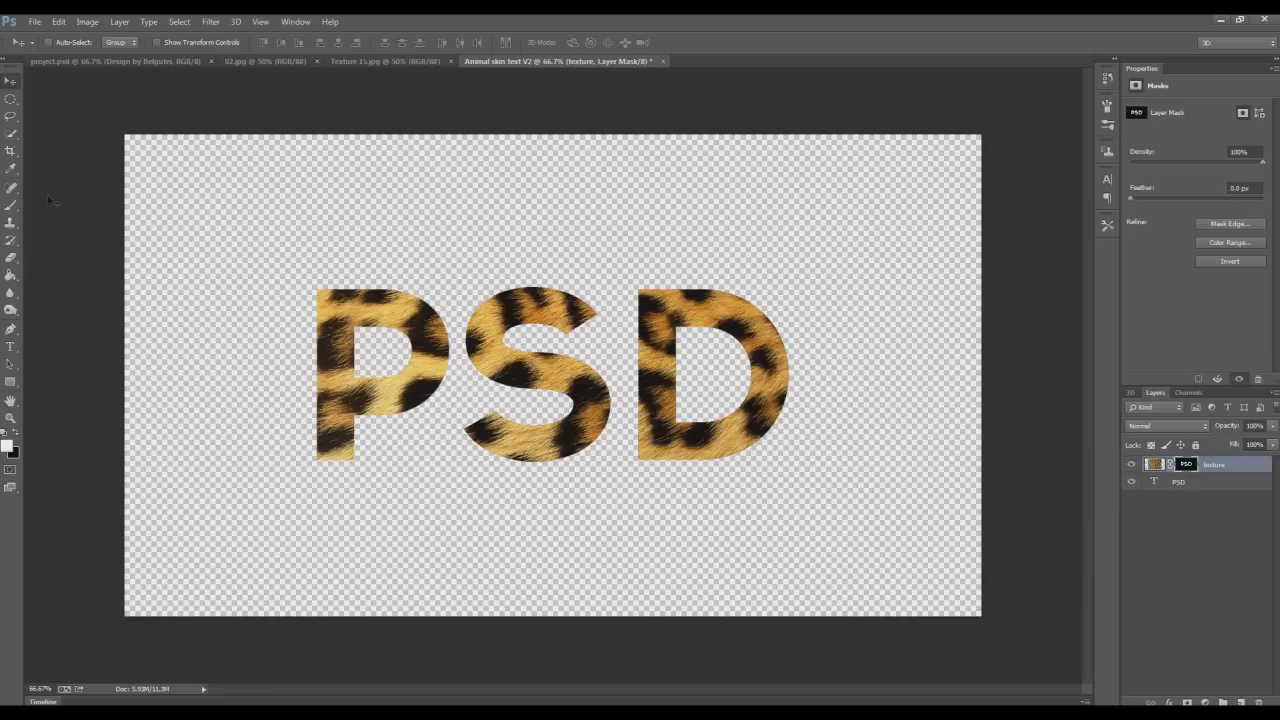
Step: Choose the 461 px scattered fur-strand brush preset
click(11, 205)
click(1107, 107)
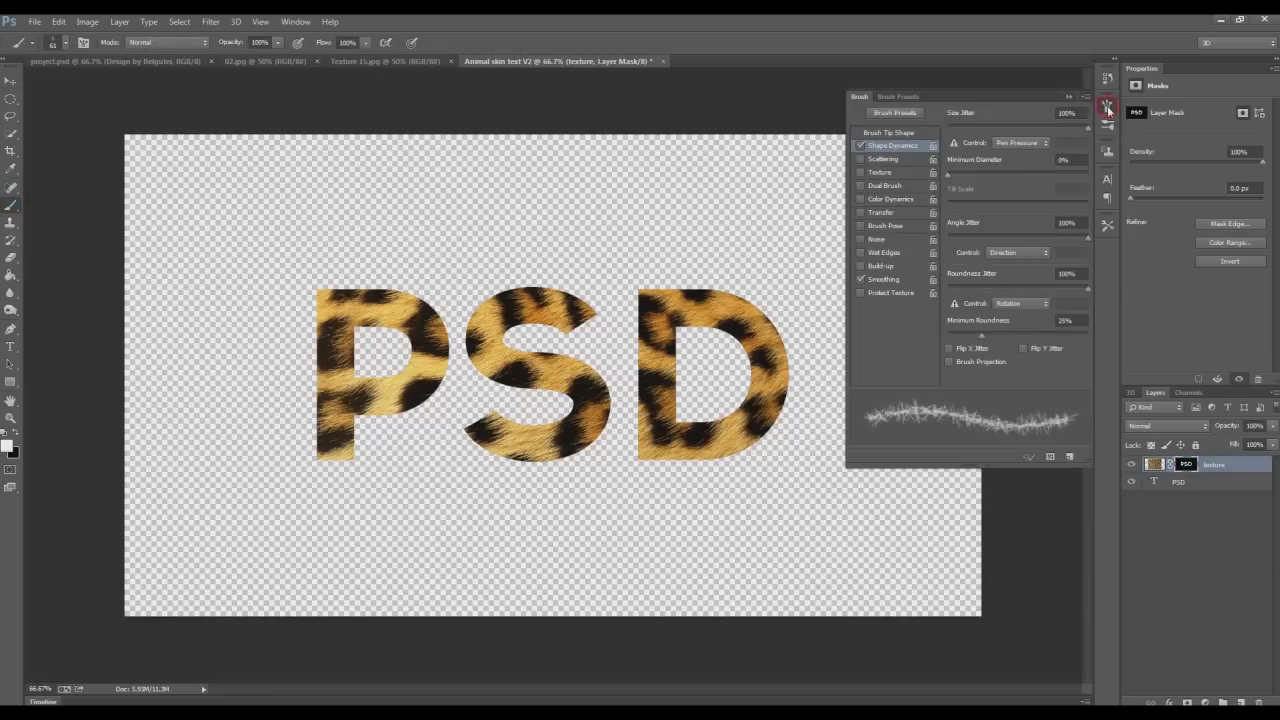
click(1107, 107)
right_click(538, 229)
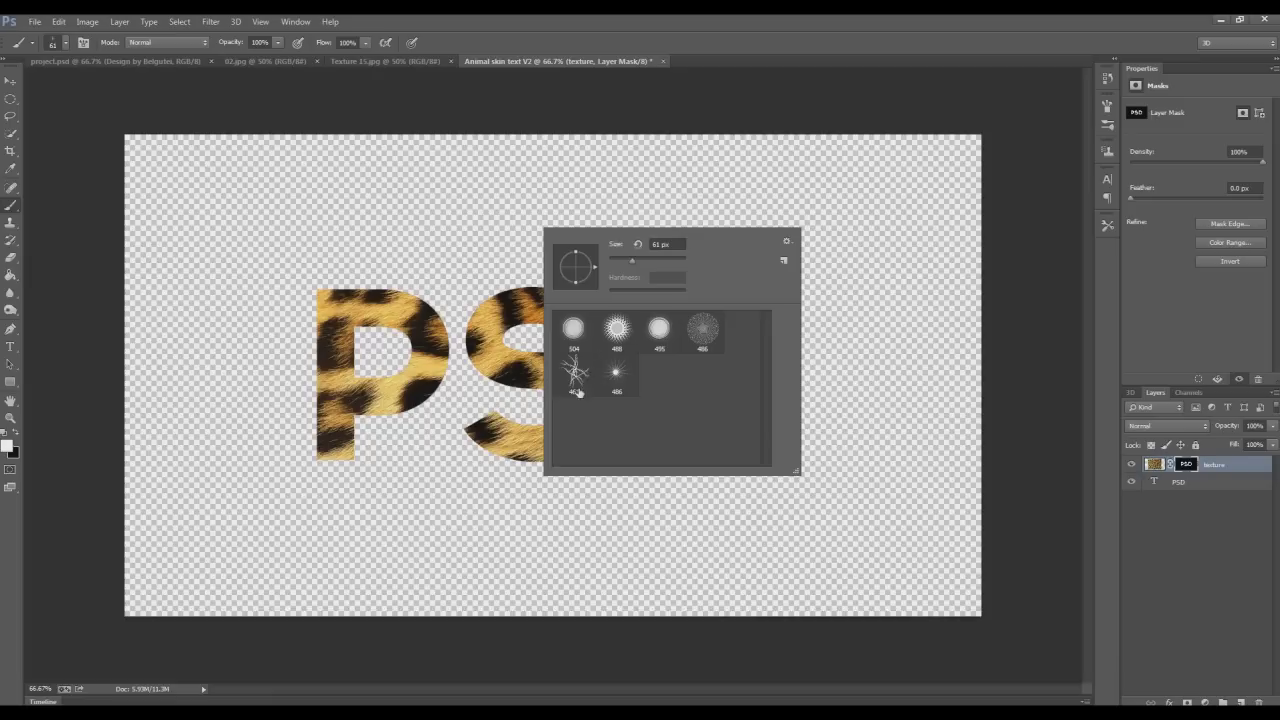
click(577, 371)
click(786, 240)
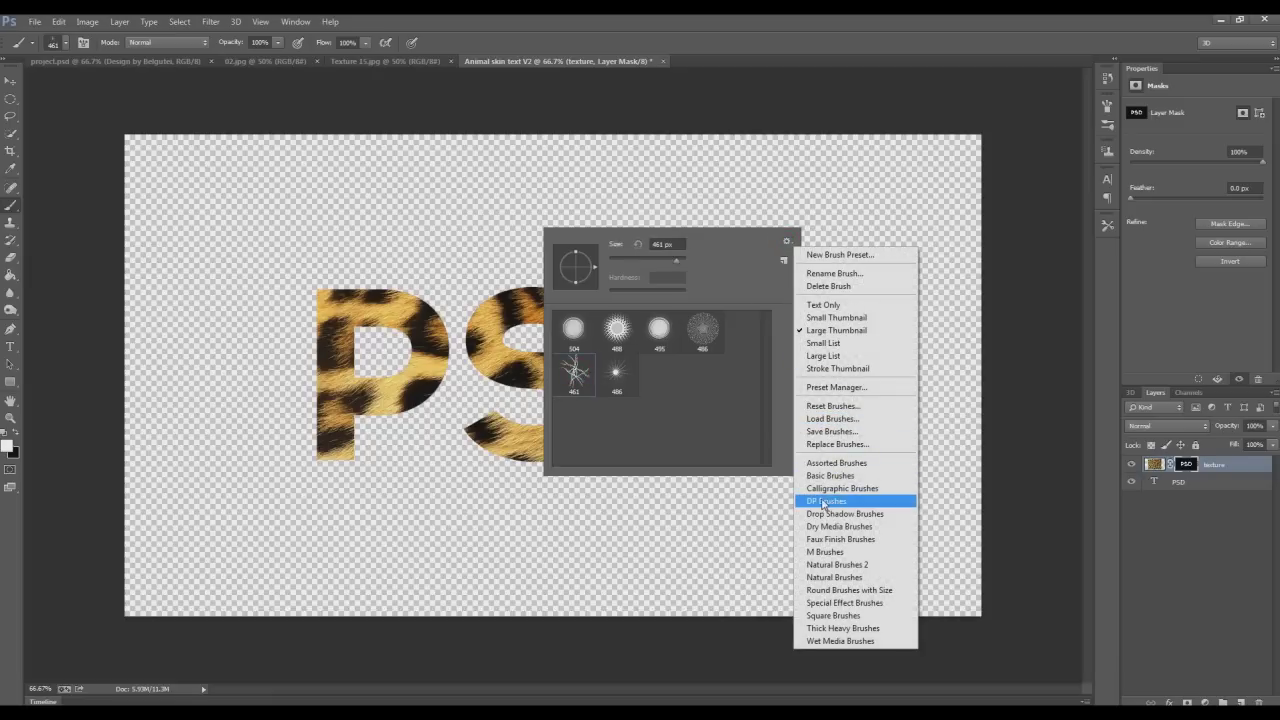
click(567, 373)
double_click(578, 376)
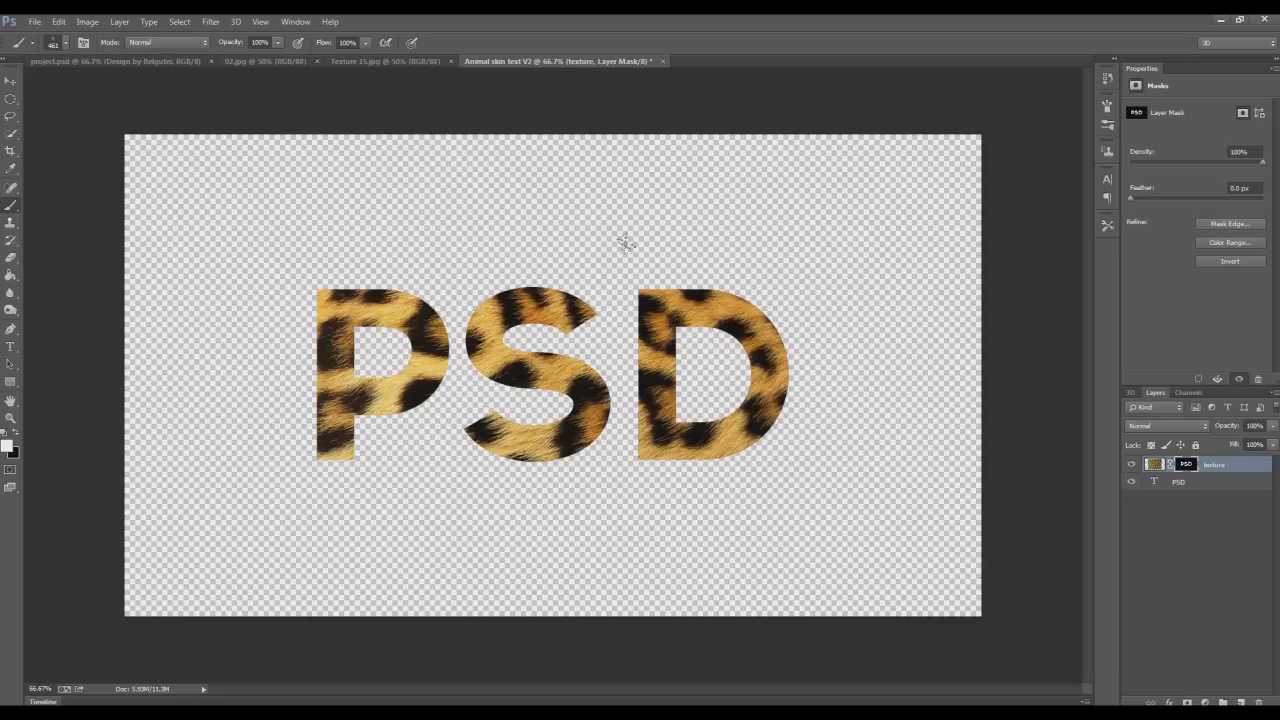
Step: Set the fur brush tip to 40 px with wider spacing of about 40%
click(1108, 105)
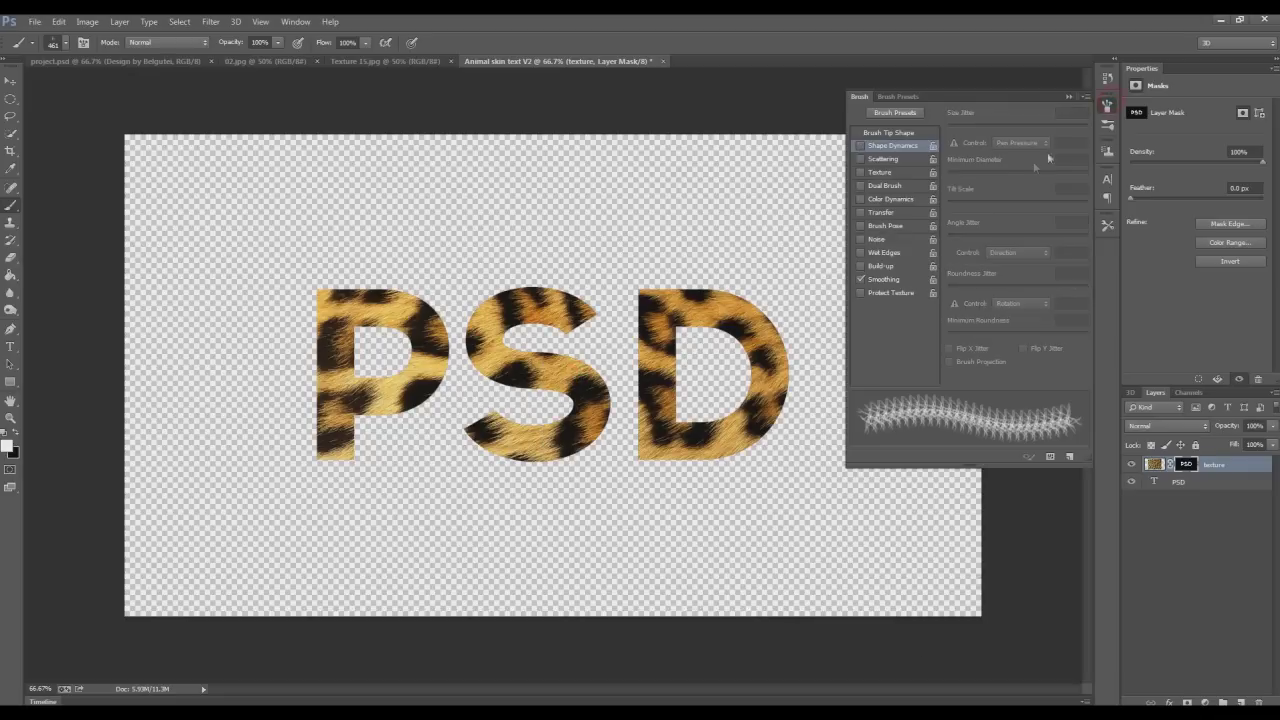
click(885, 133)
click(1066, 220)
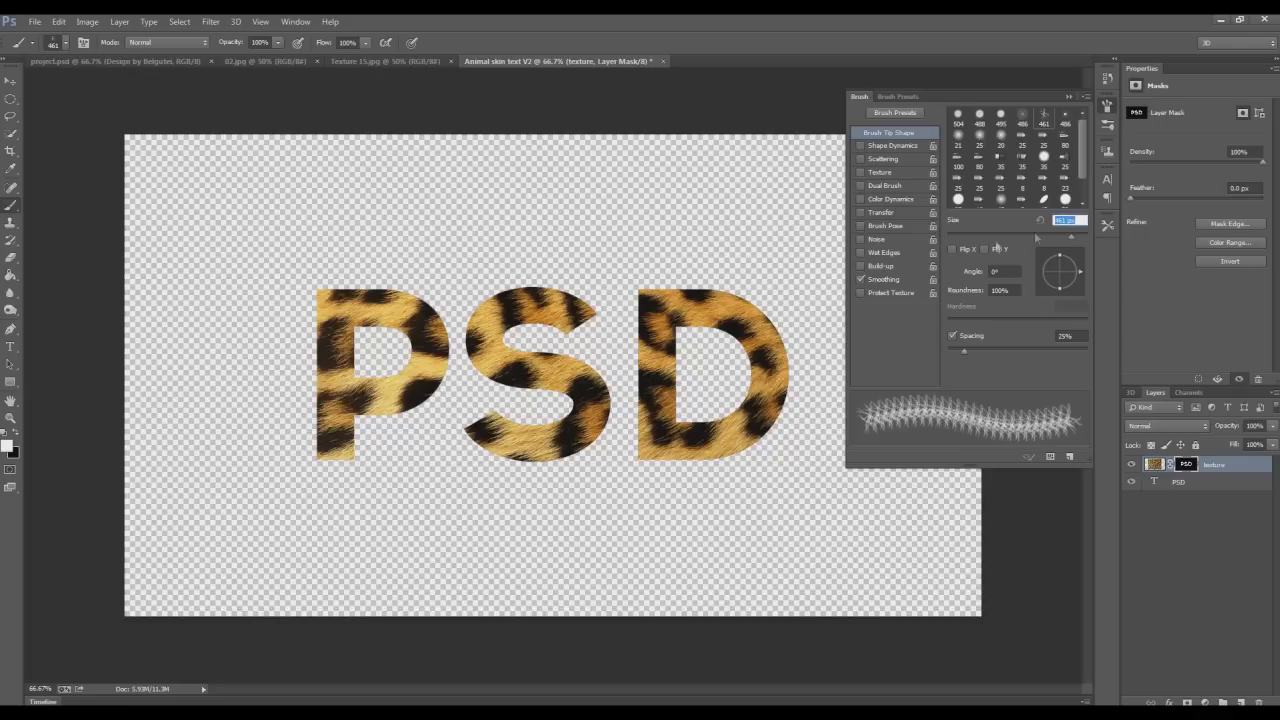
text(40)
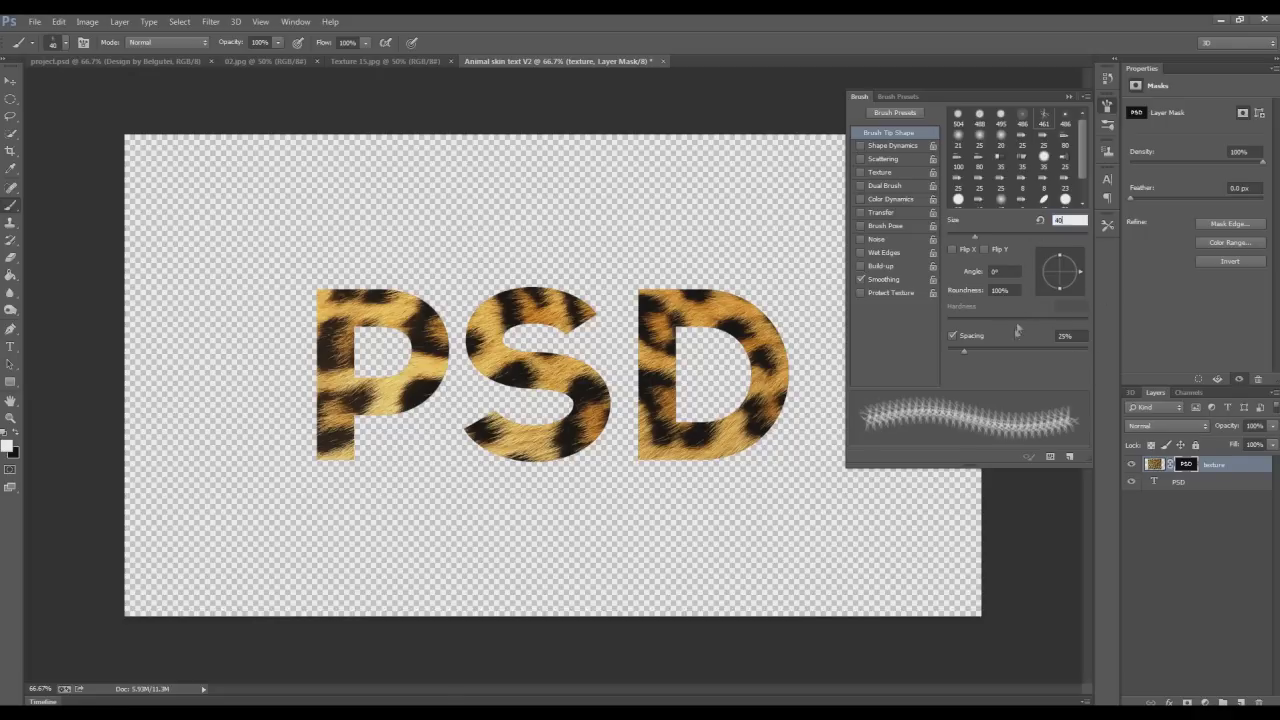
drag(964, 351, 975, 353)
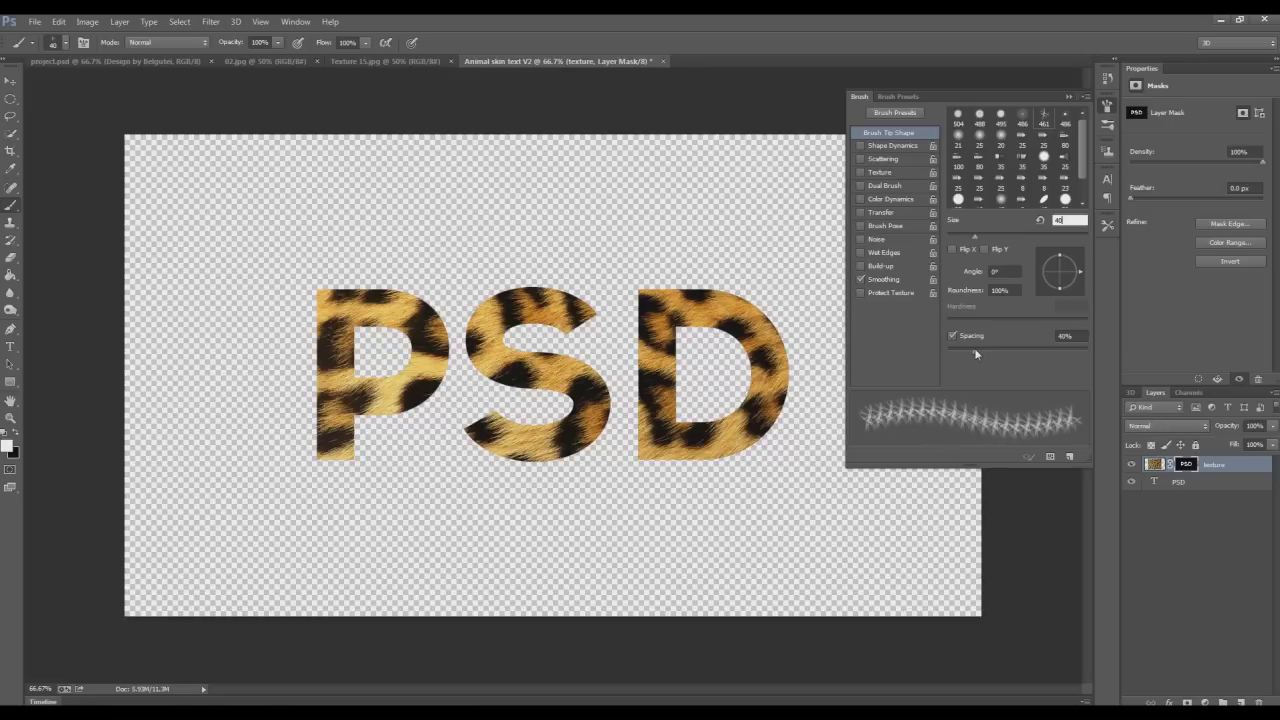
Step: Enable Shape Dynamics: full minimum diameter, lower roundness, no jitter; test and undo a stroke
click(890, 146)
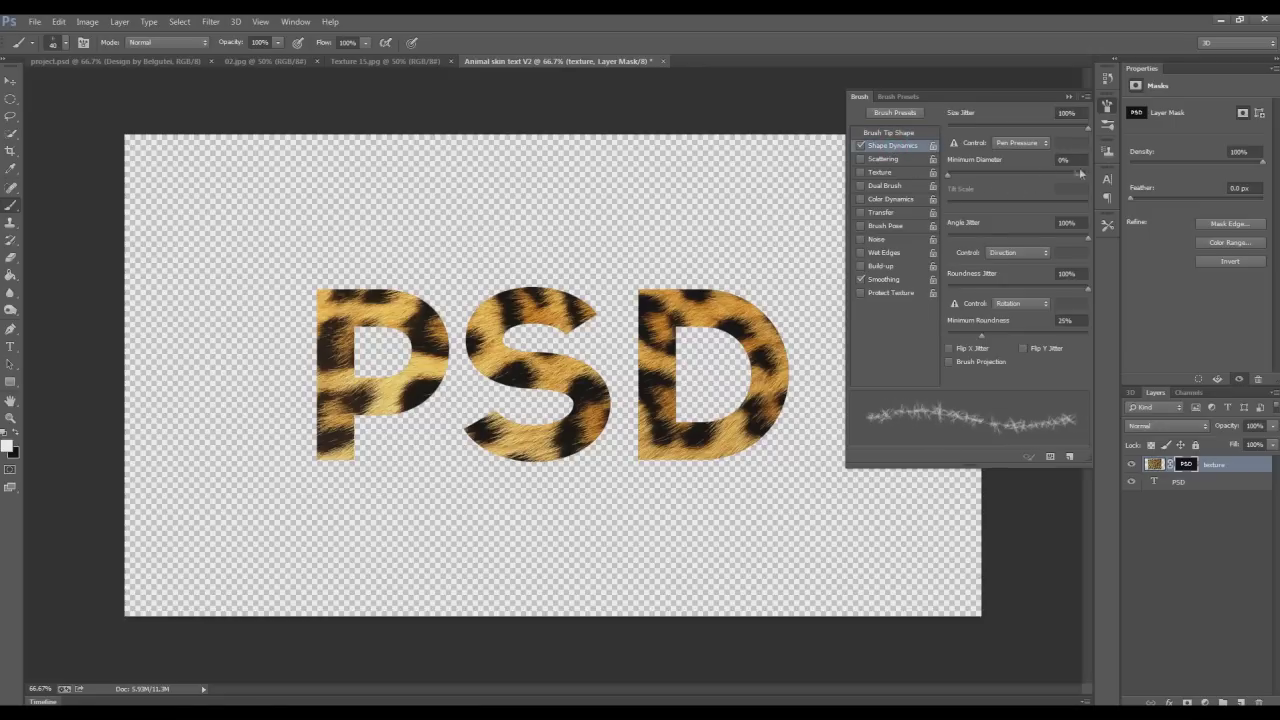
drag(950, 175, 1128, 186)
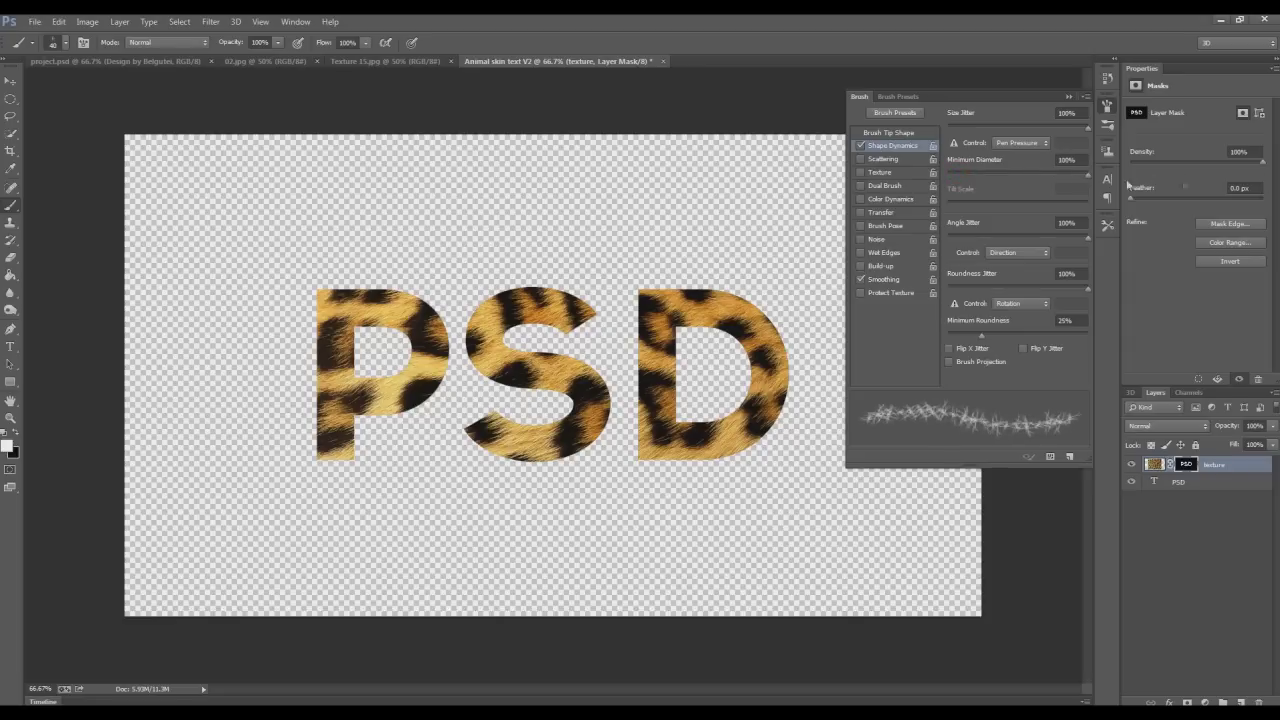
click(1040, 252)
click(1022, 303)
click(1023, 308)
mouse_move(1032, 335)
mouse_down()
mouse_move(1018, 335)
mouse_move(1097, 341)
mouse_up()
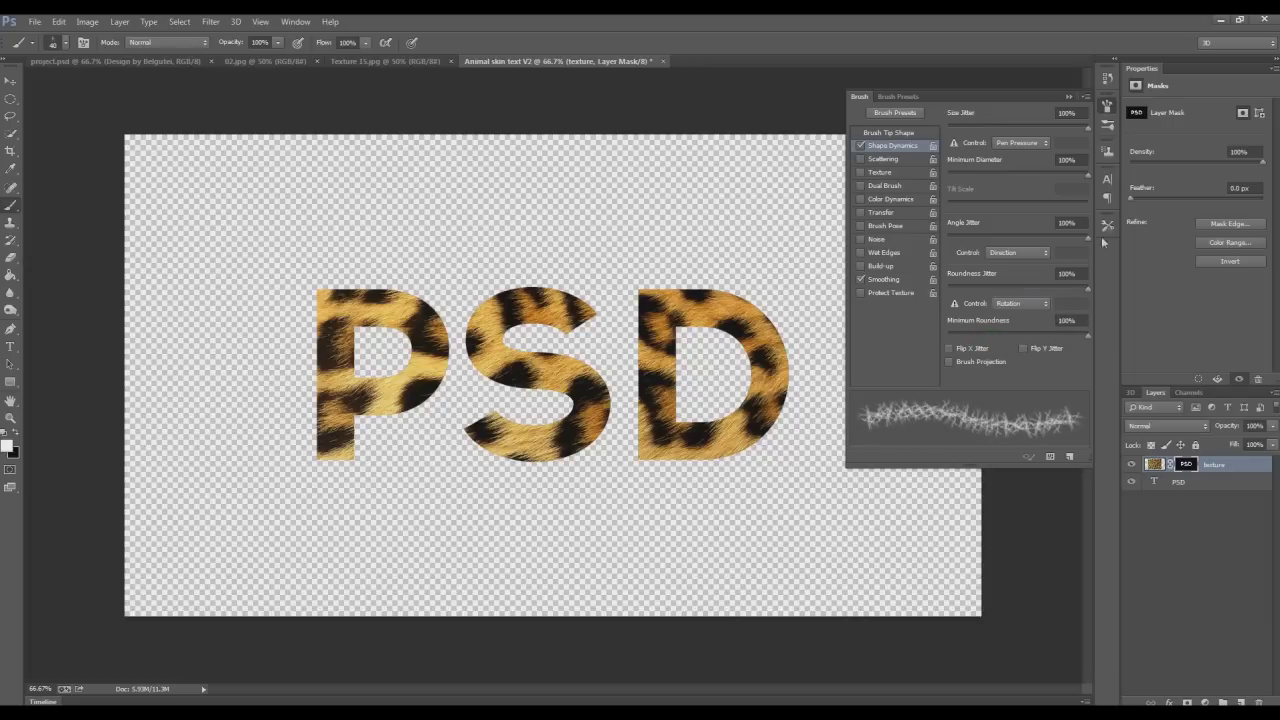
mouse_move(1088, 237)
mouse_down()
mouse_move(947, 237)
mouse_move(1095, 239)
mouse_up()
drag(1088, 294, 883, 288)
click(1069, 96)
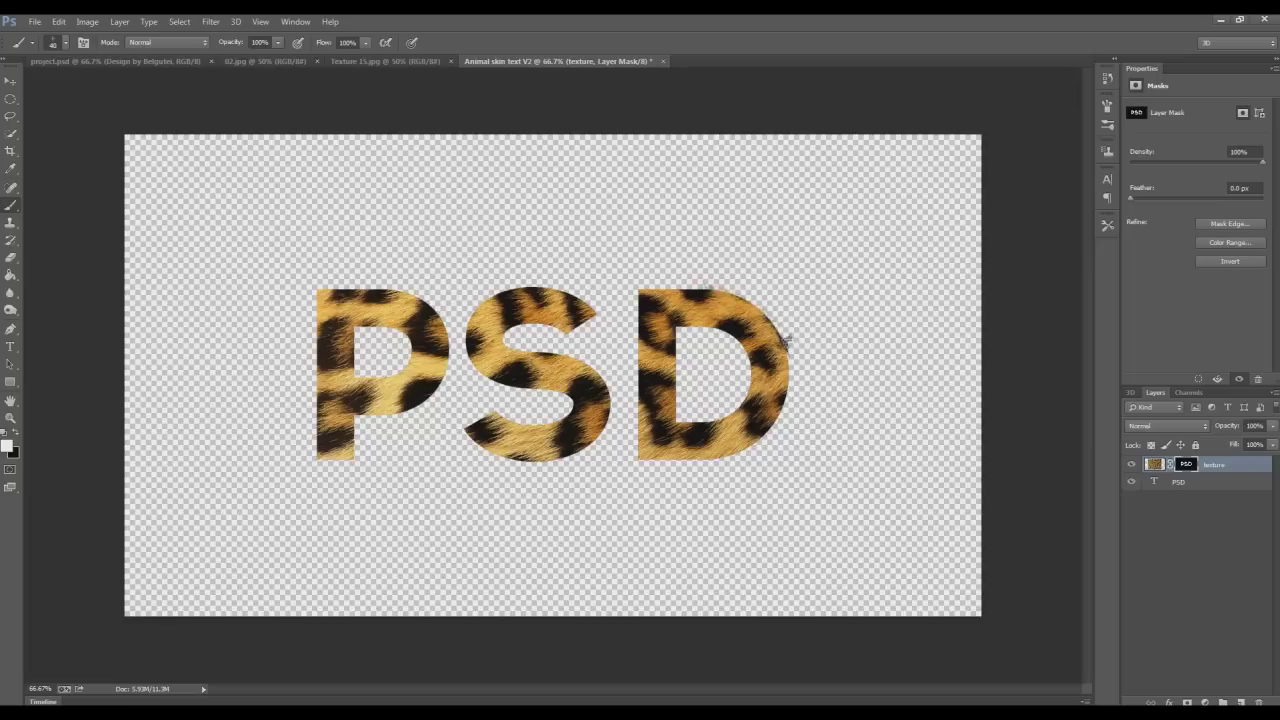
drag(766, 320, 776, 332)
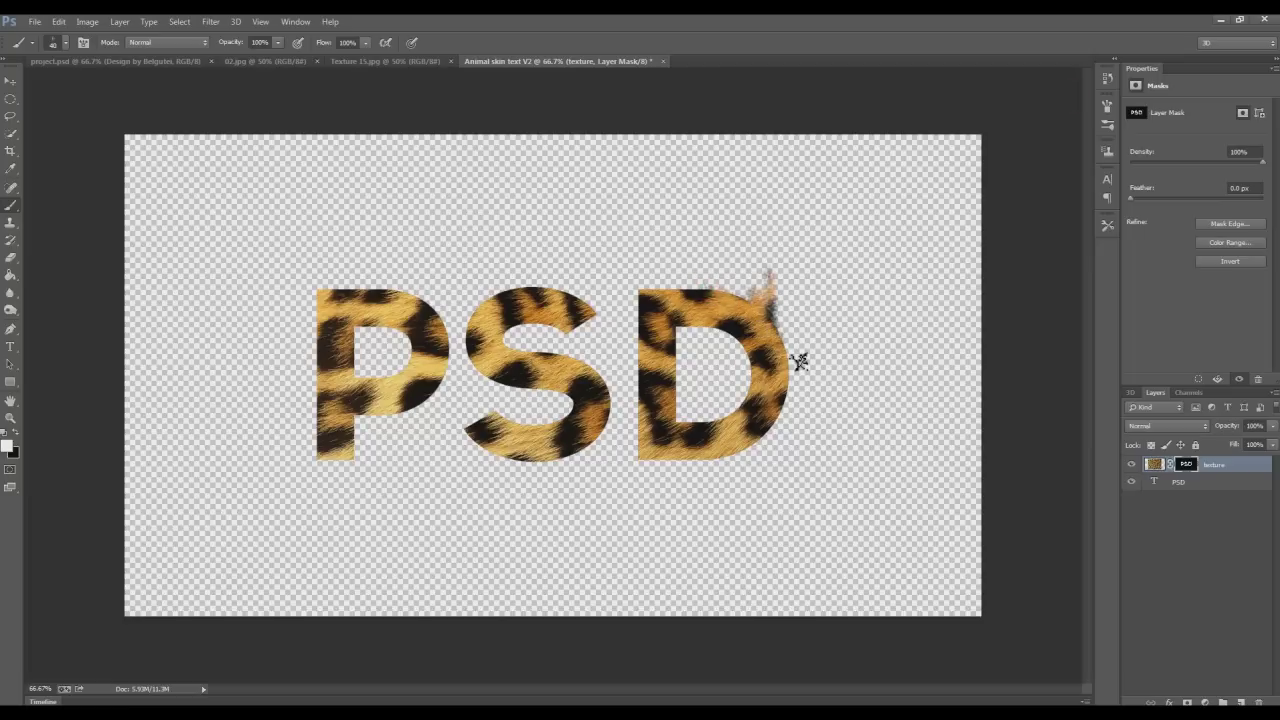
key(ctrl+z)
Step: Add a new empty Layer 1 above the texture layer
right_click(1187, 470)
key(Escape)
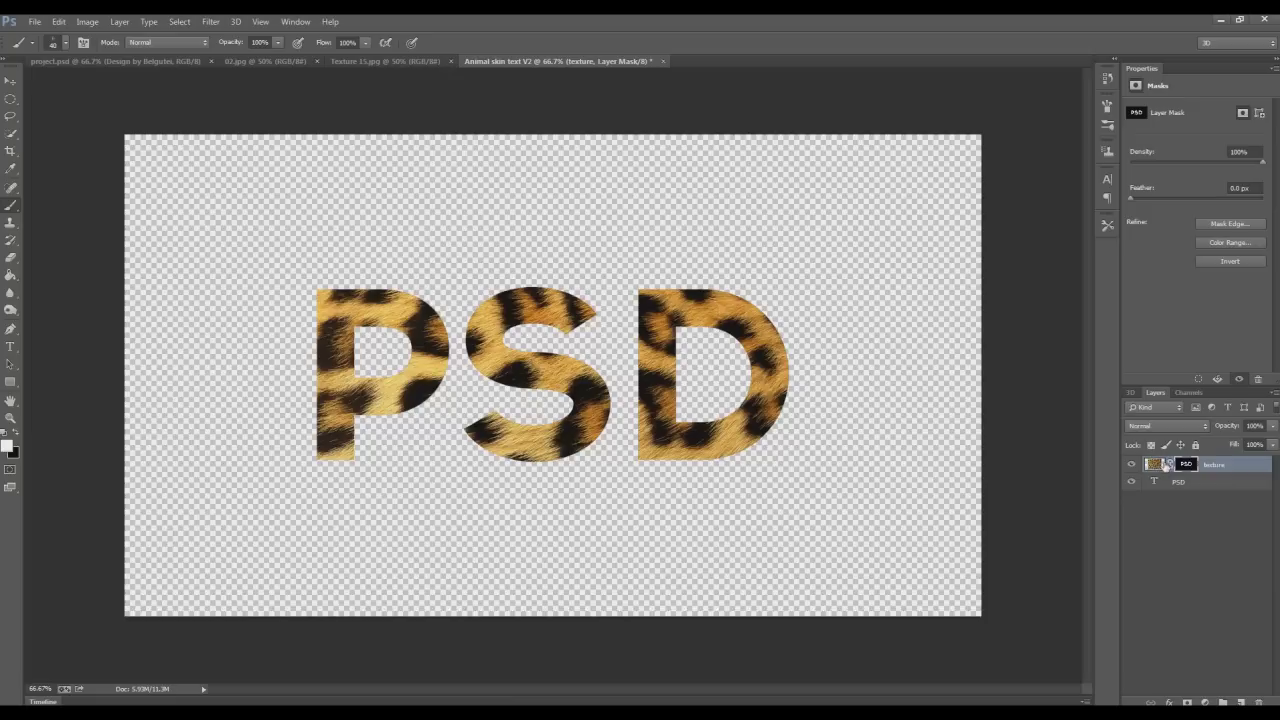
right_click(1157, 467)
key(Escape)
right_click(1157, 467)
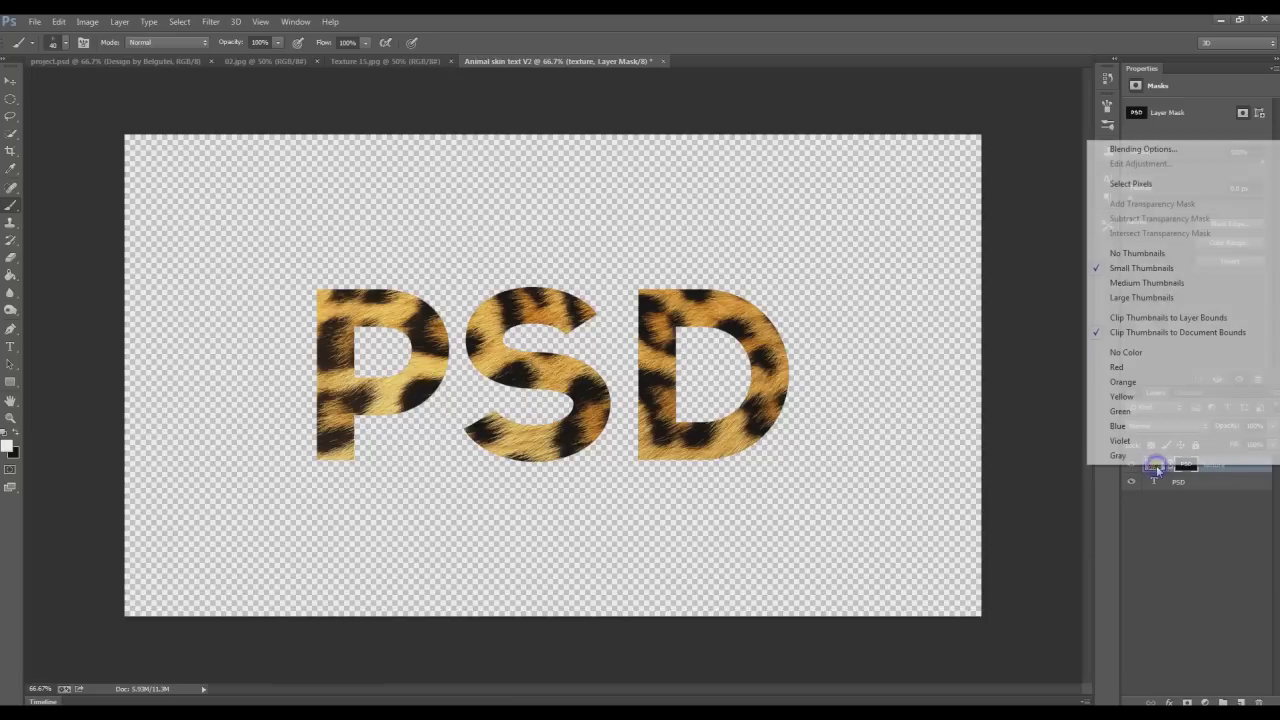
click(1172, 510)
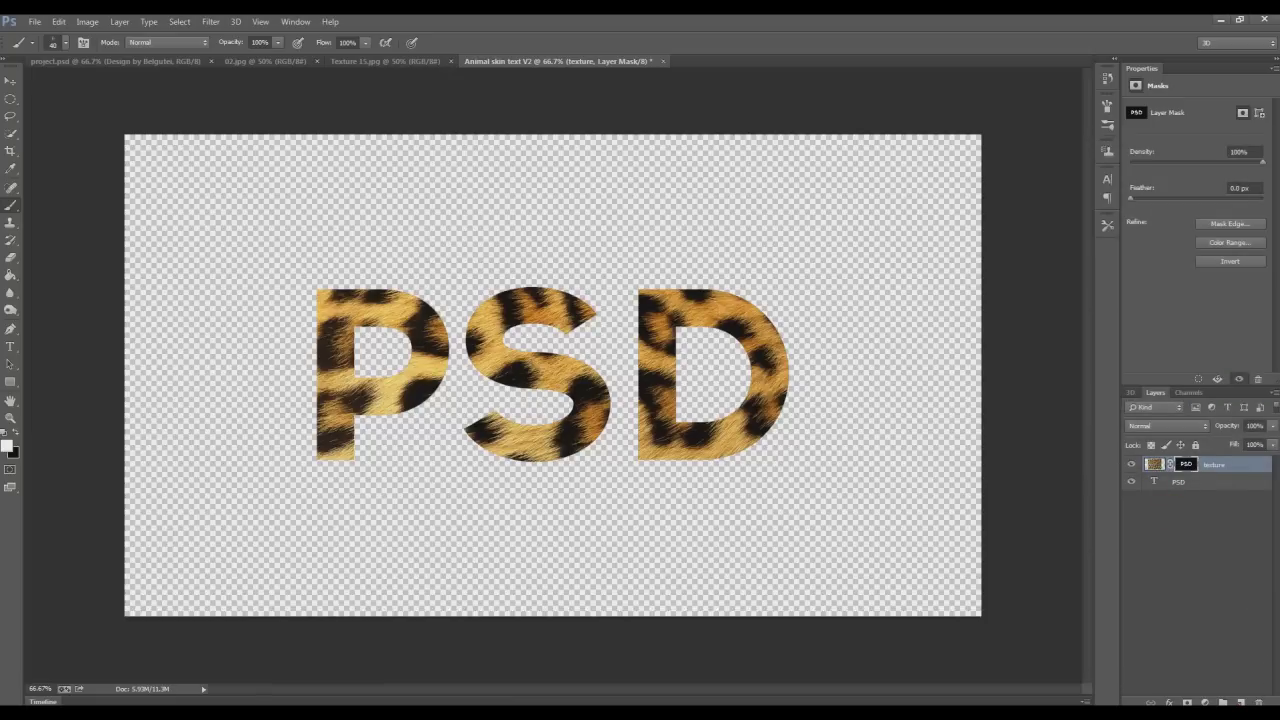
click(1240, 703)
Step: Load the letter shapes as a selection and select the texture layer's mask
right_click(1158, 467)
key(Escape)
ctrl+click(1187, 484)
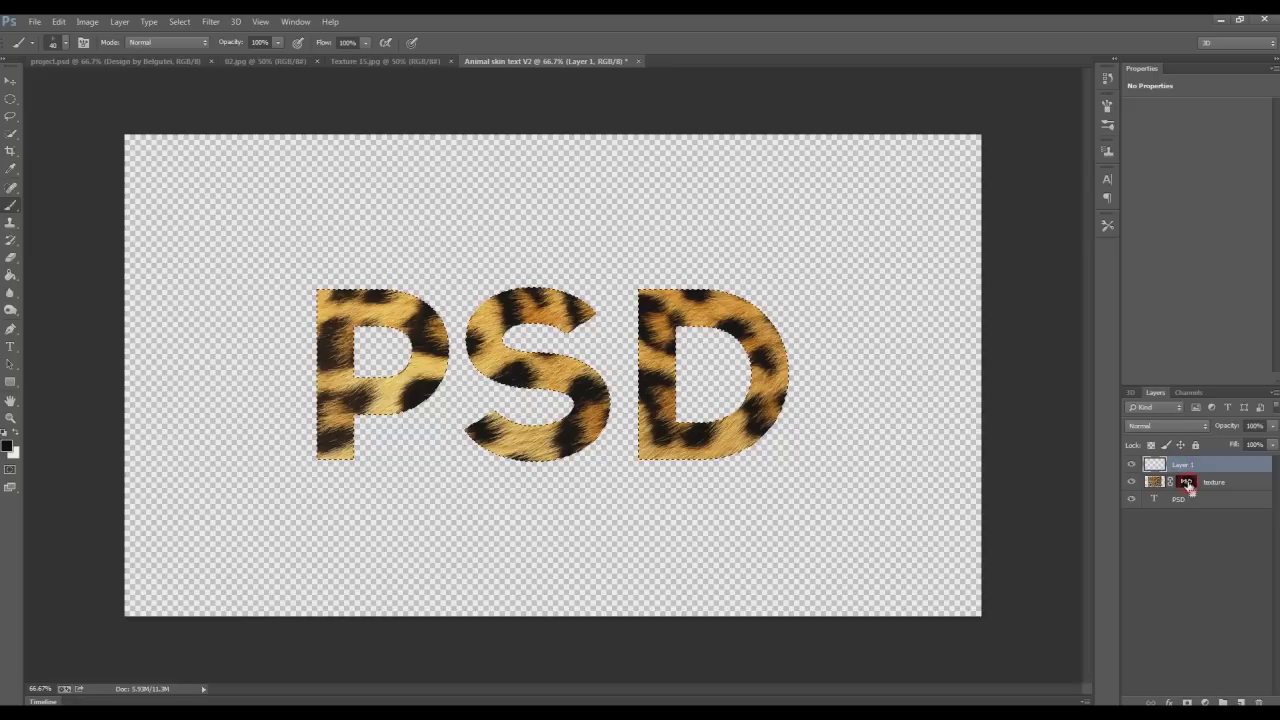
right_click(1186, 484)
click(1186, 484)
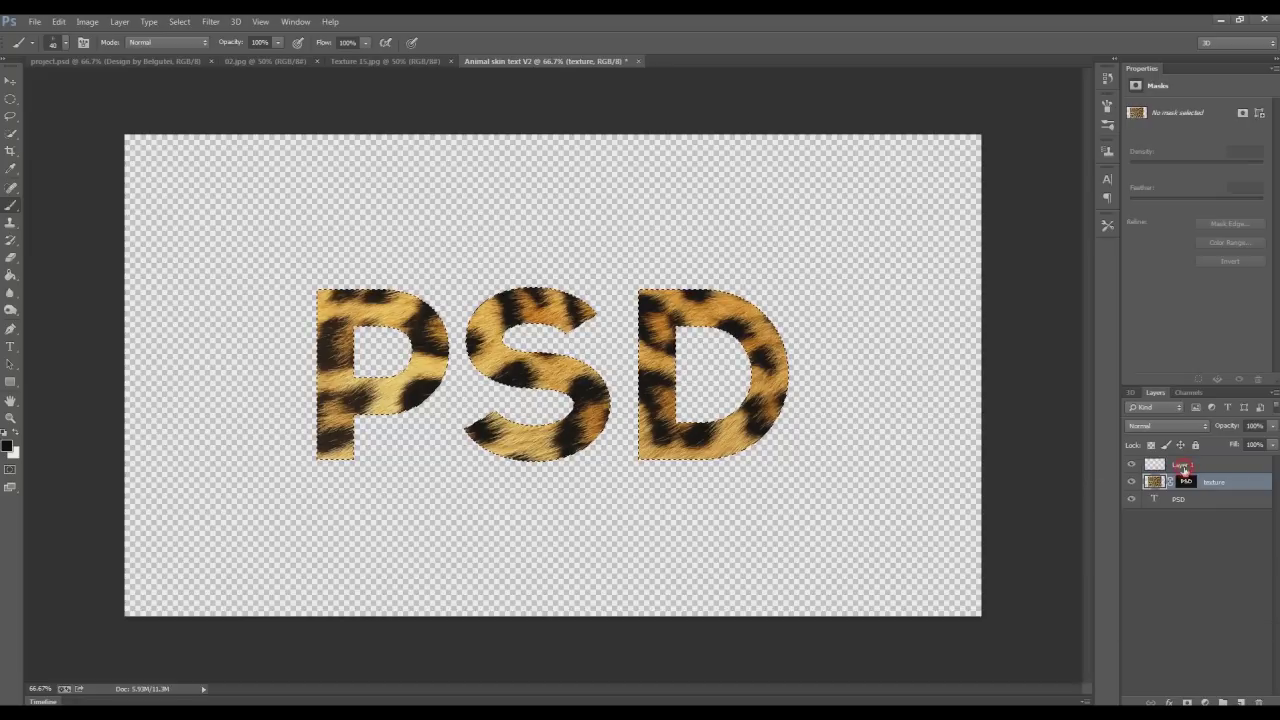
right_click(1184, 468)
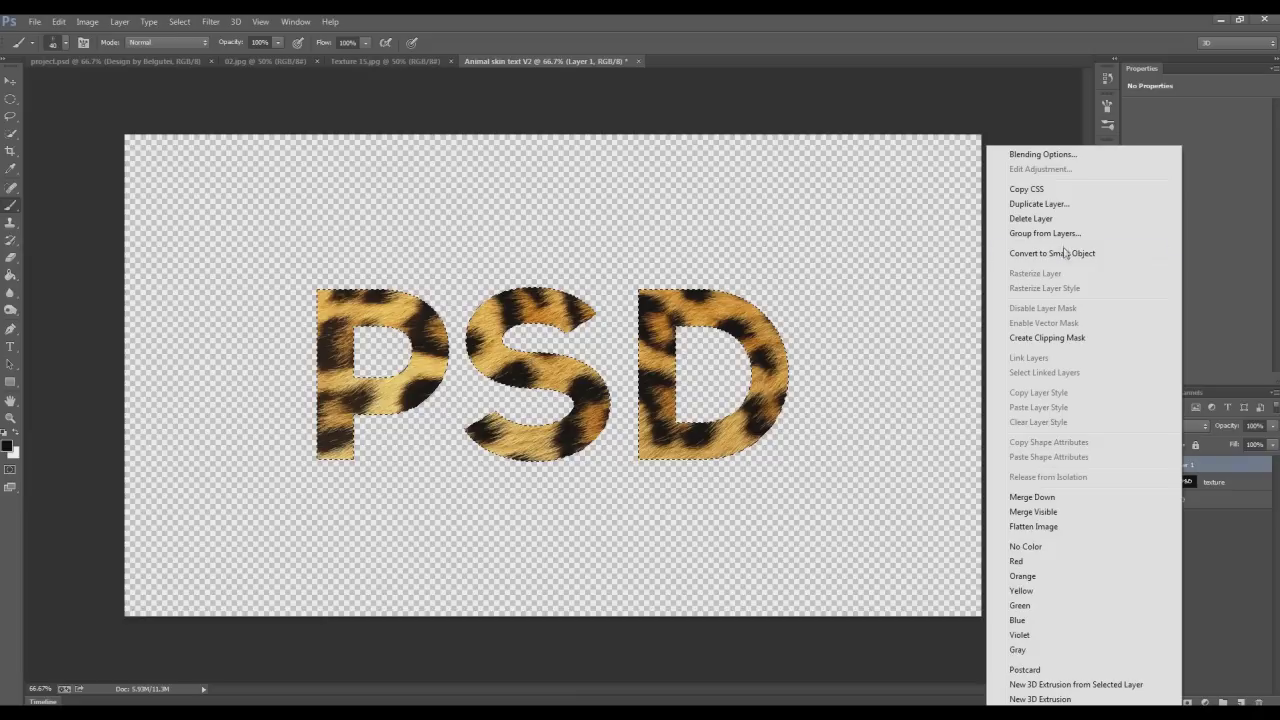
click(1175, 557)
click(1184, 484)
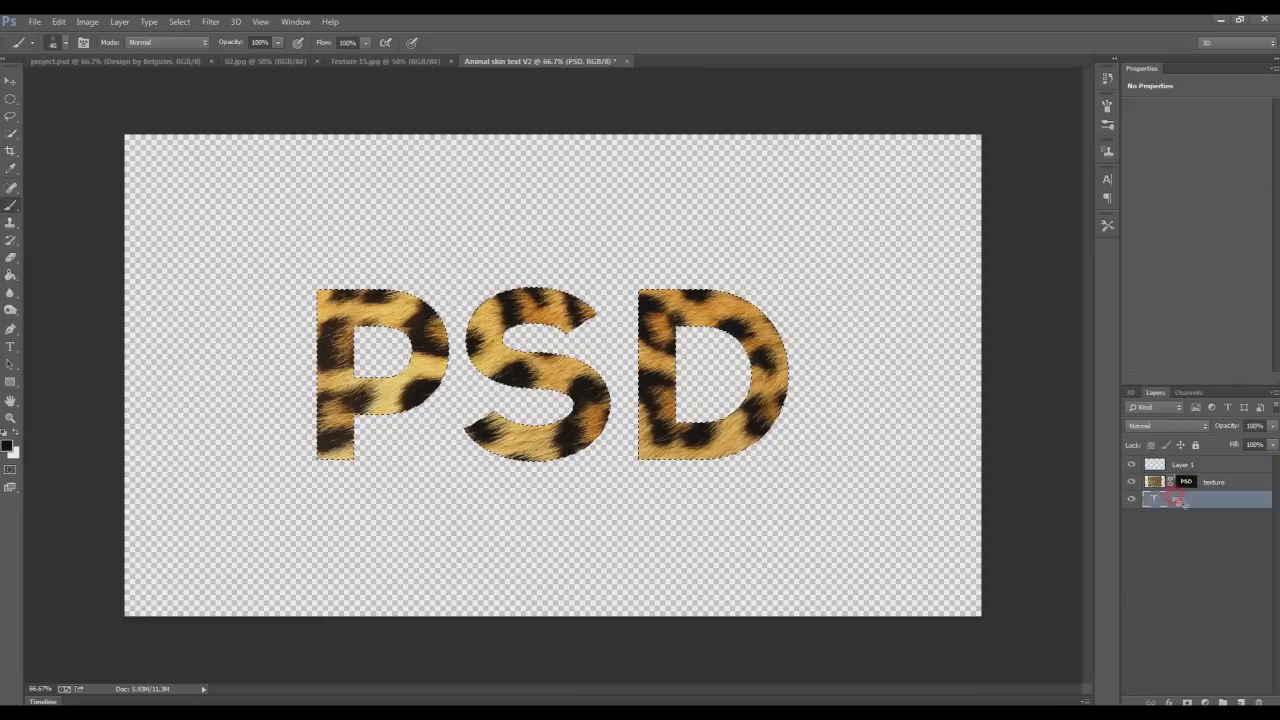
Step: Create a work path from the PSD type layer and reselect the texture mask
right_click(1187, 501)
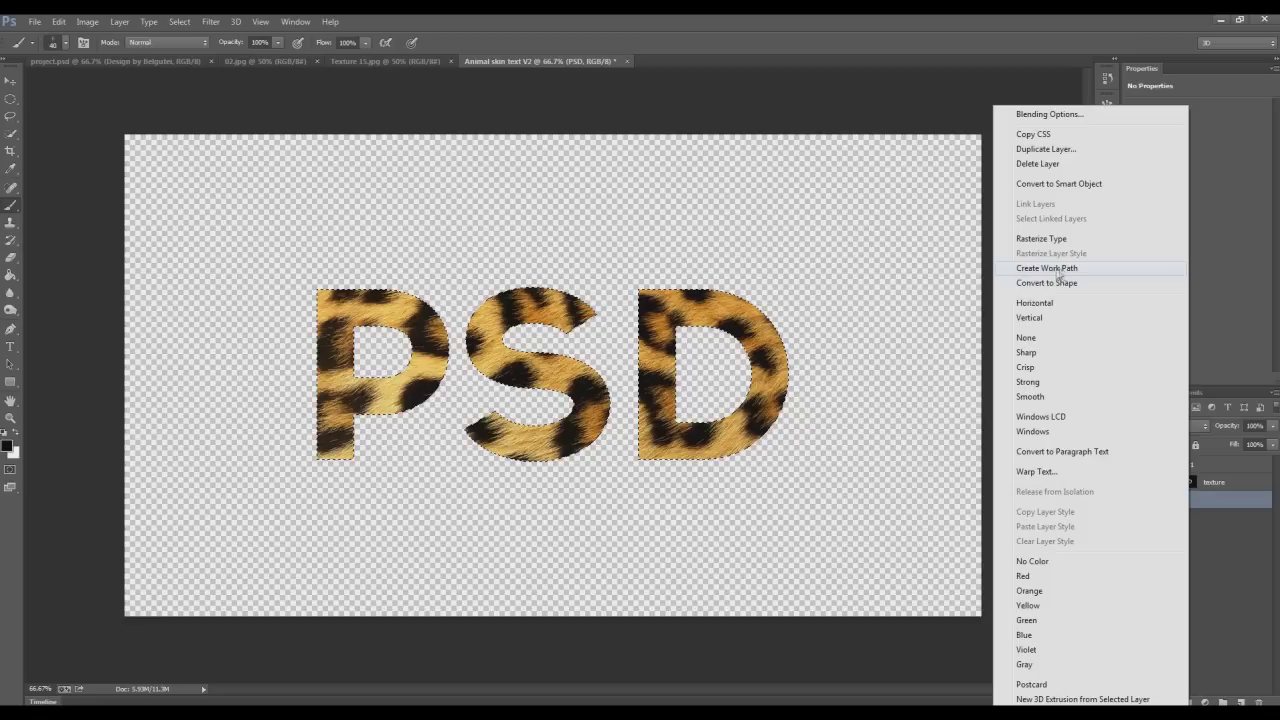
click(1053, 270)
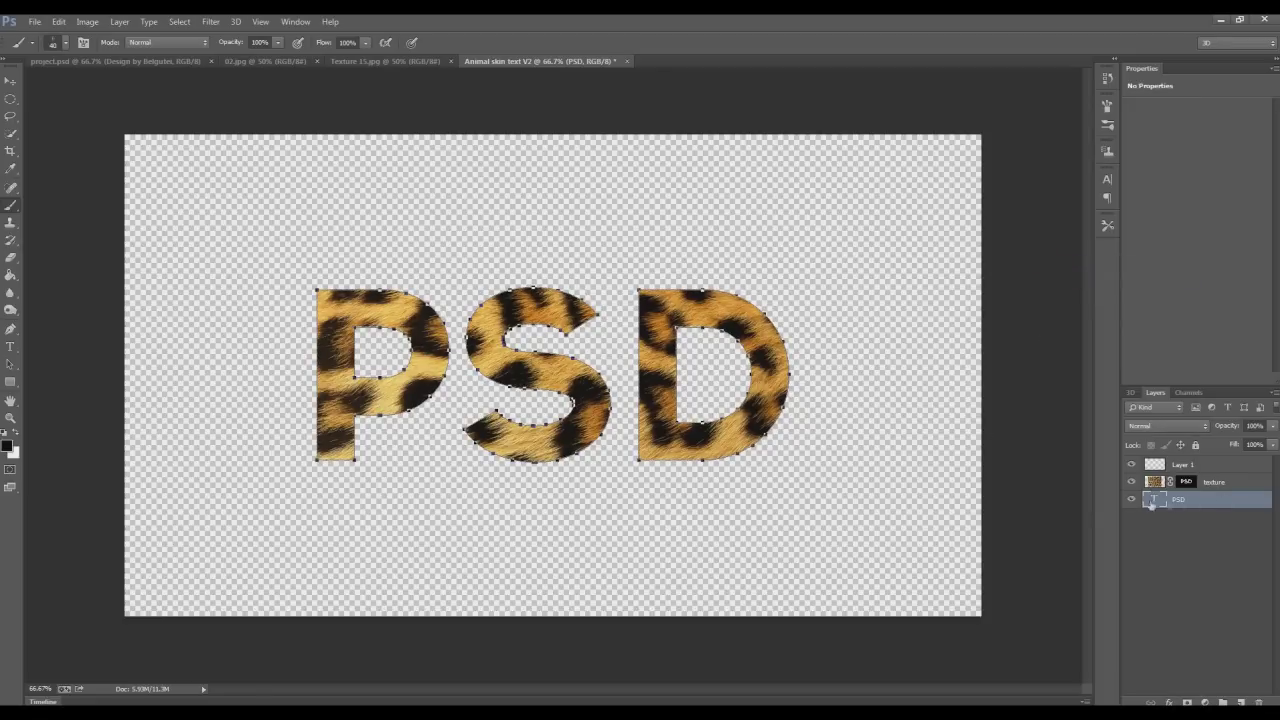
click(1188, 483)
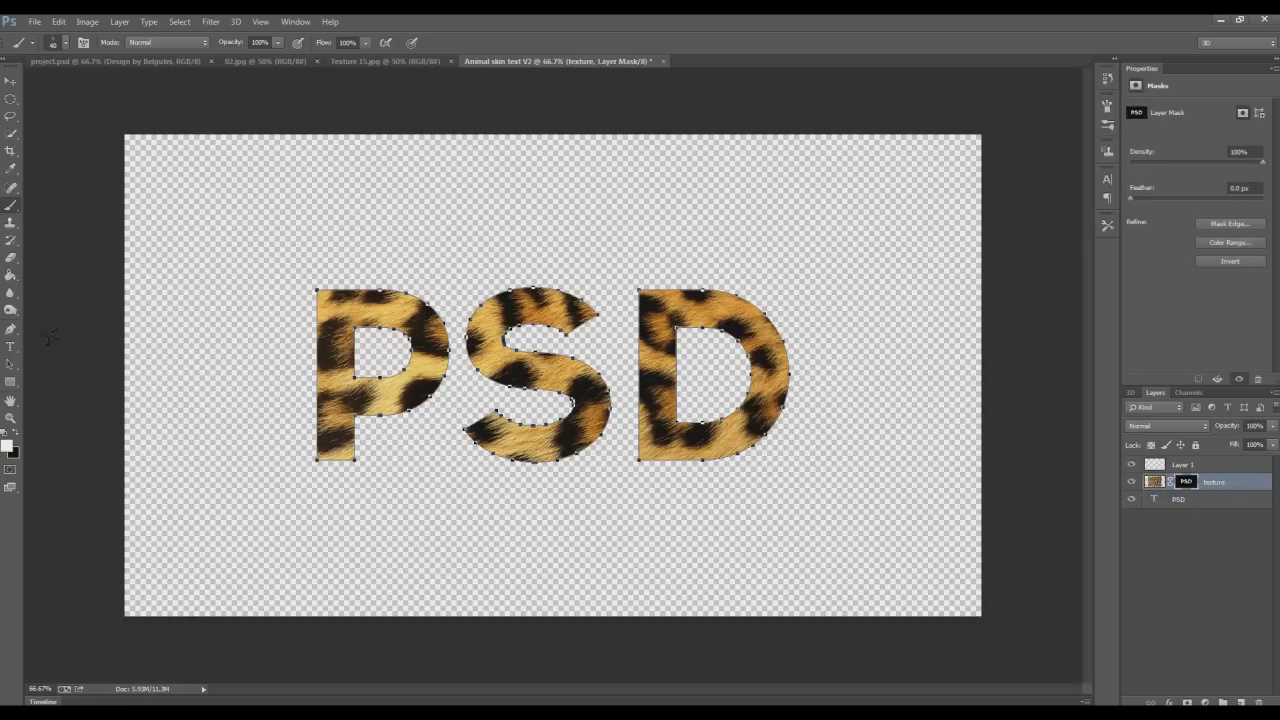
click(10, 330)
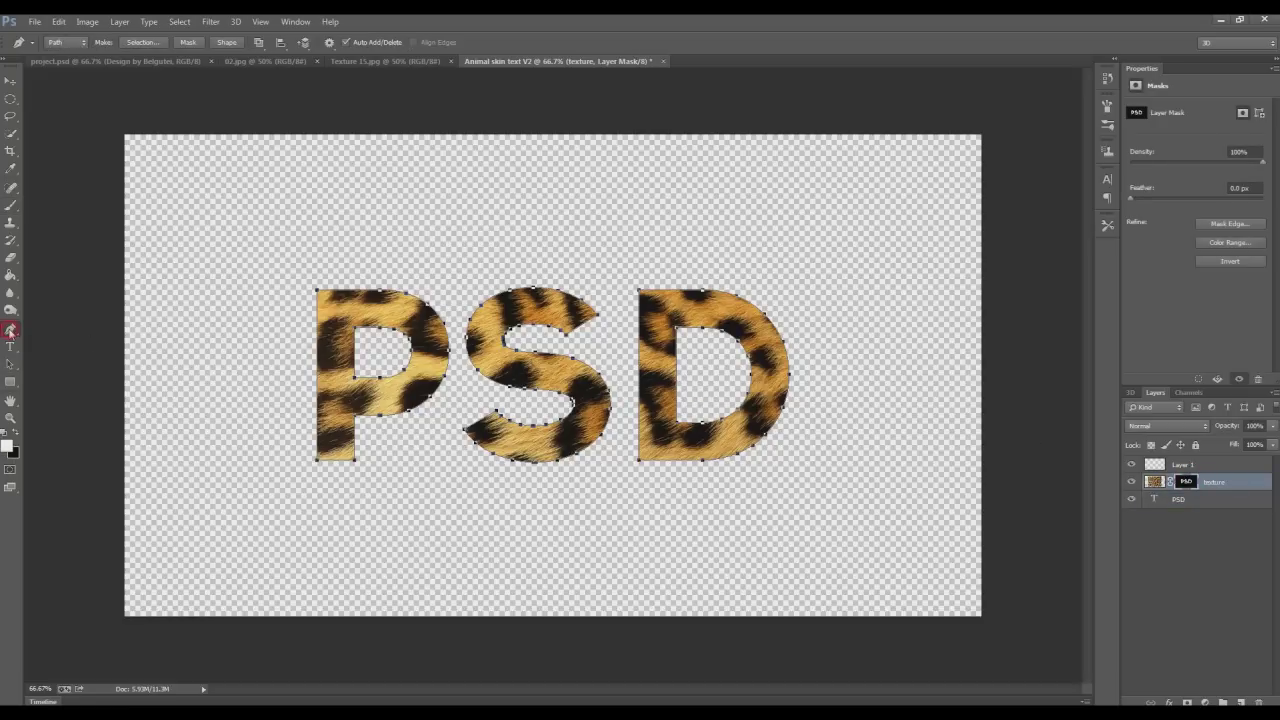
Step: Stroke the letter path with the fur brush, then add Layer 2 below the PSD text
right_click(694, 336)
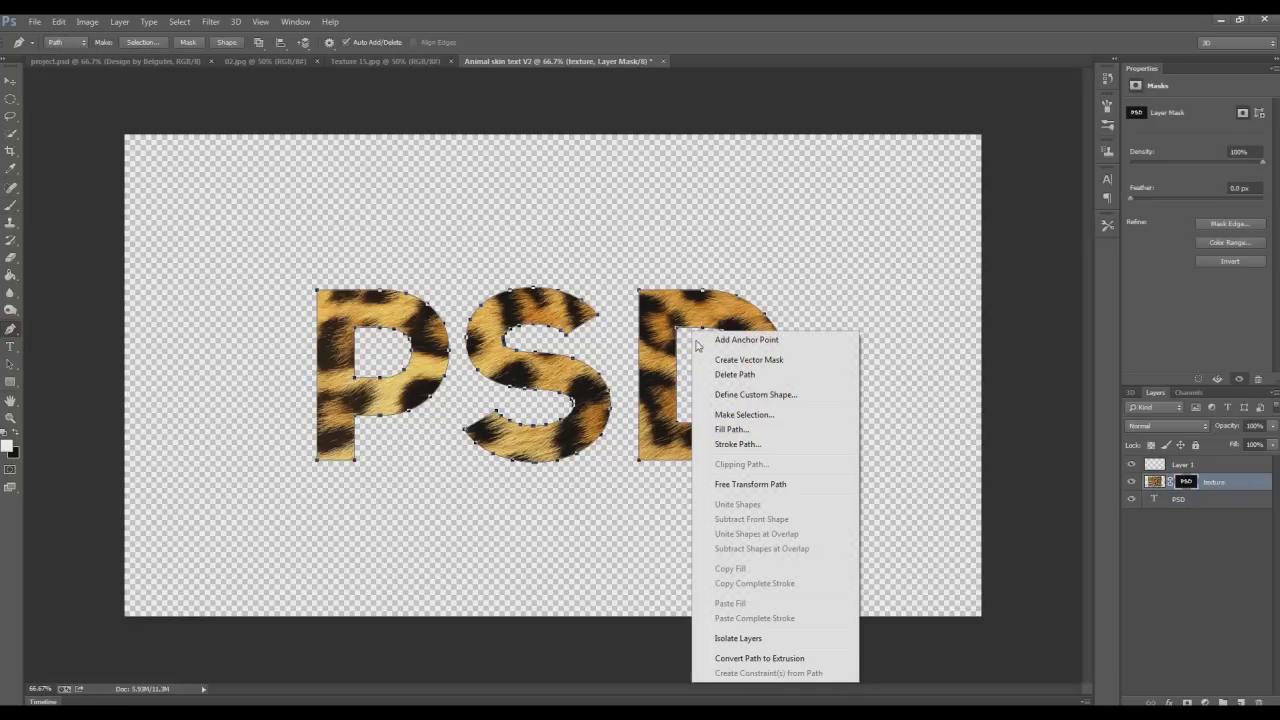
click(737, 444)
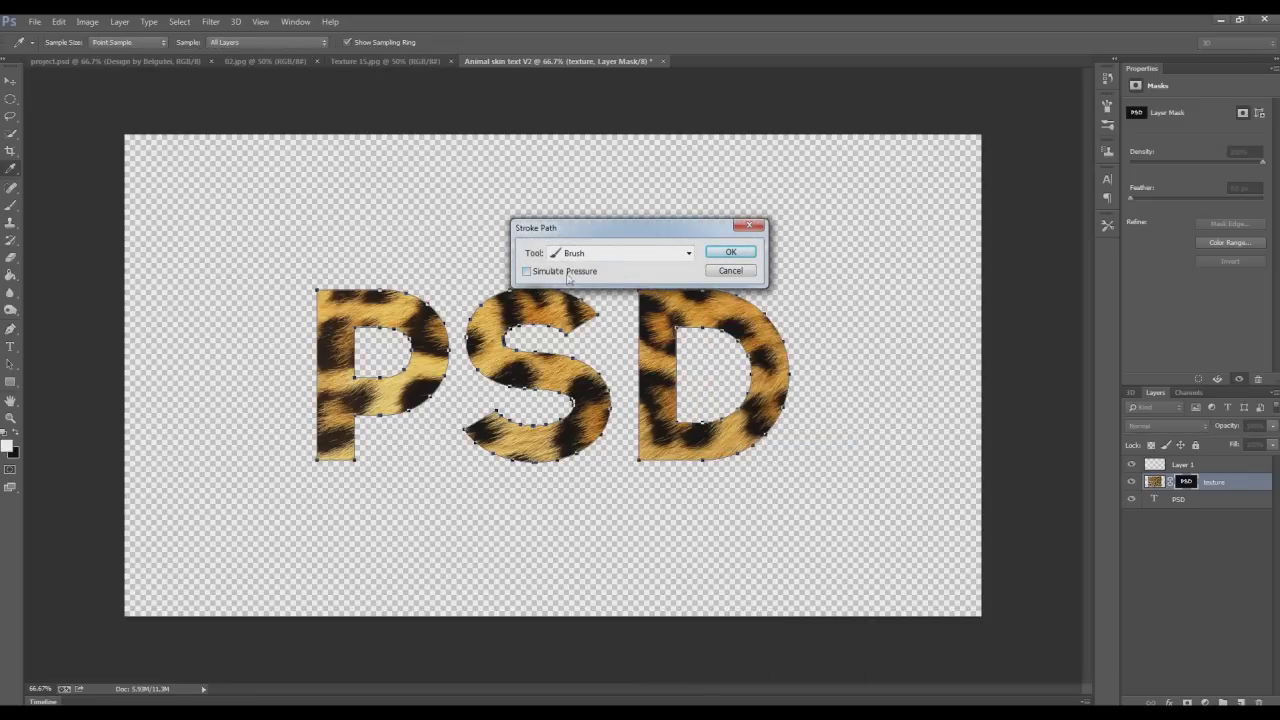
click(731, 270)
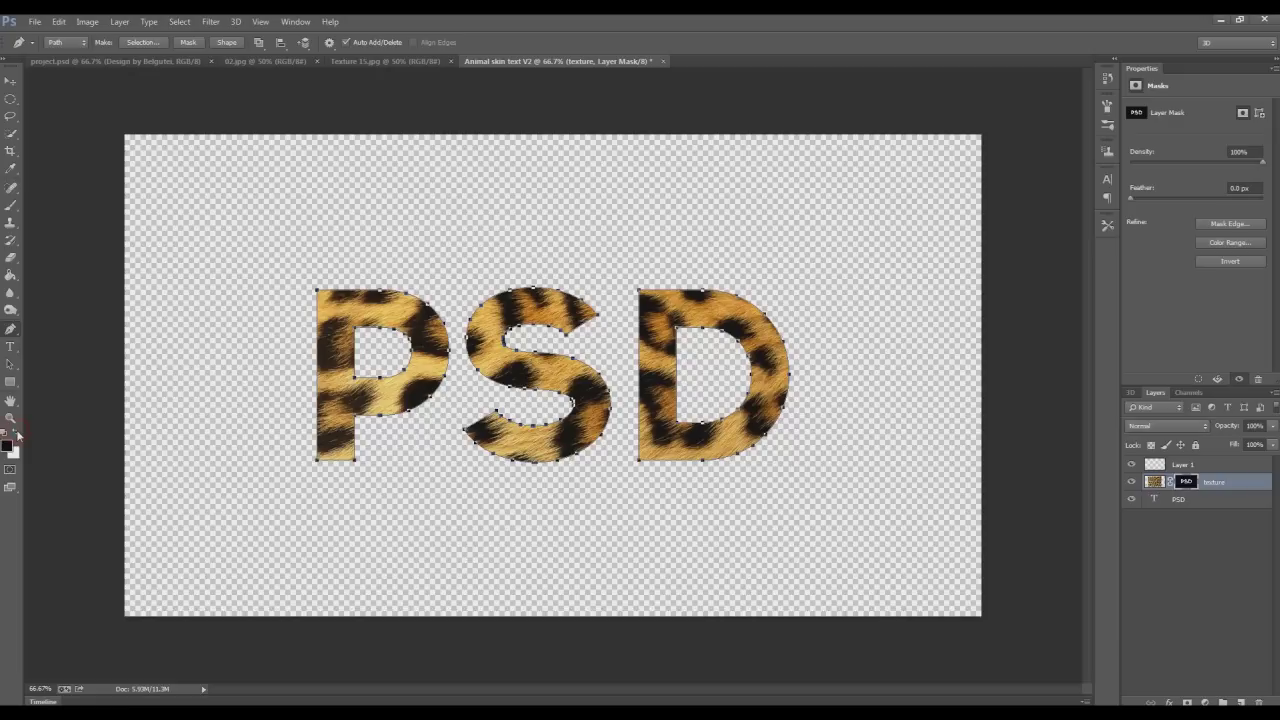
right_click(552, 321)
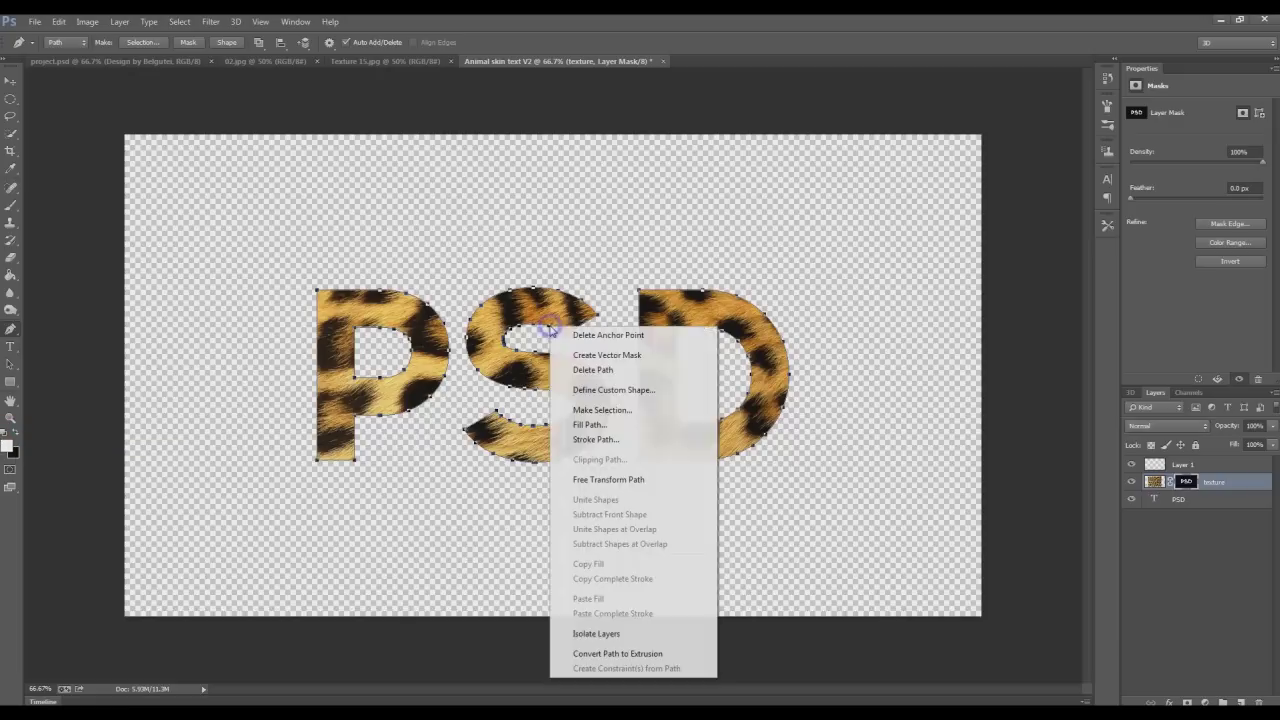
click(606, 441)
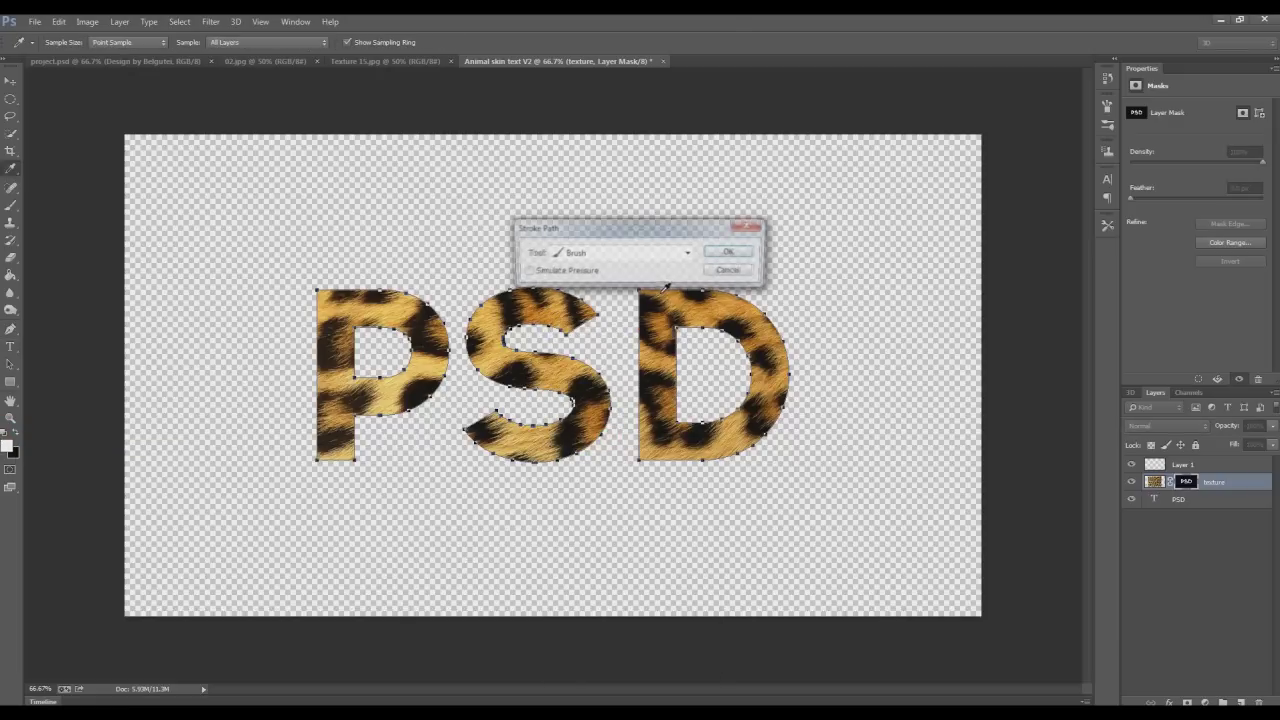
click(731, 256)
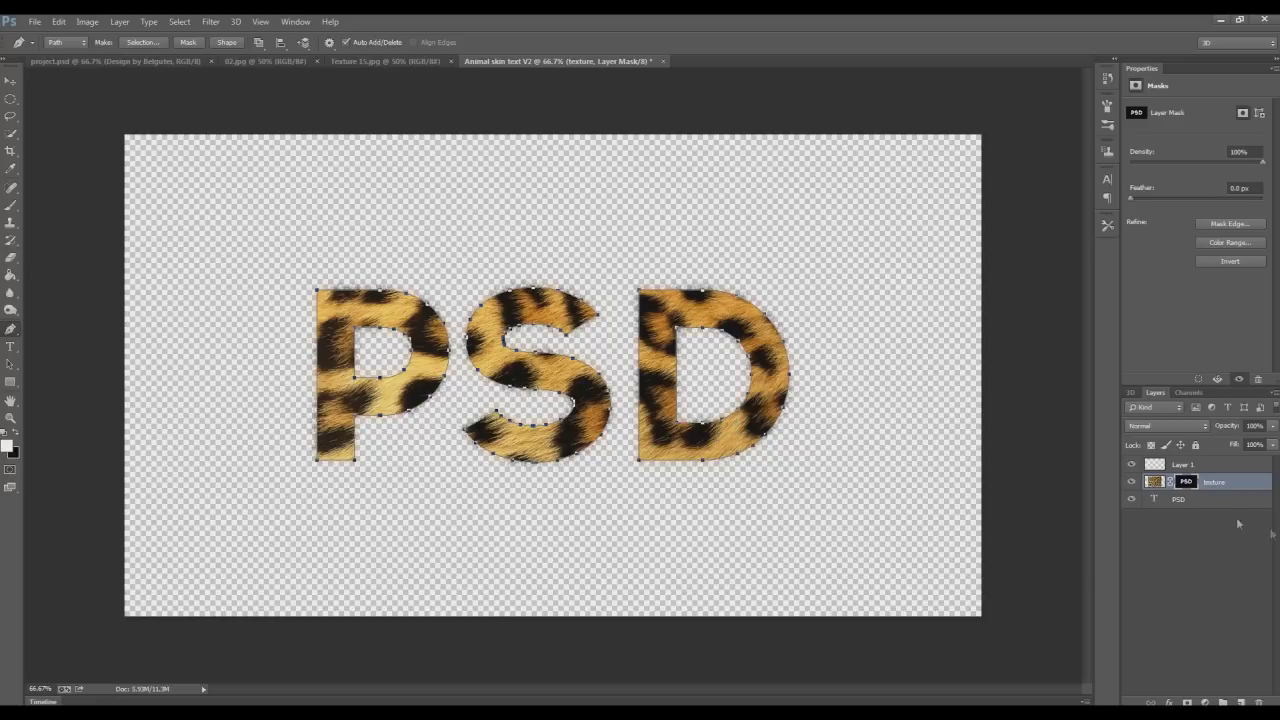
click(1181, 500)
key(ctrl+shift+alt+n)
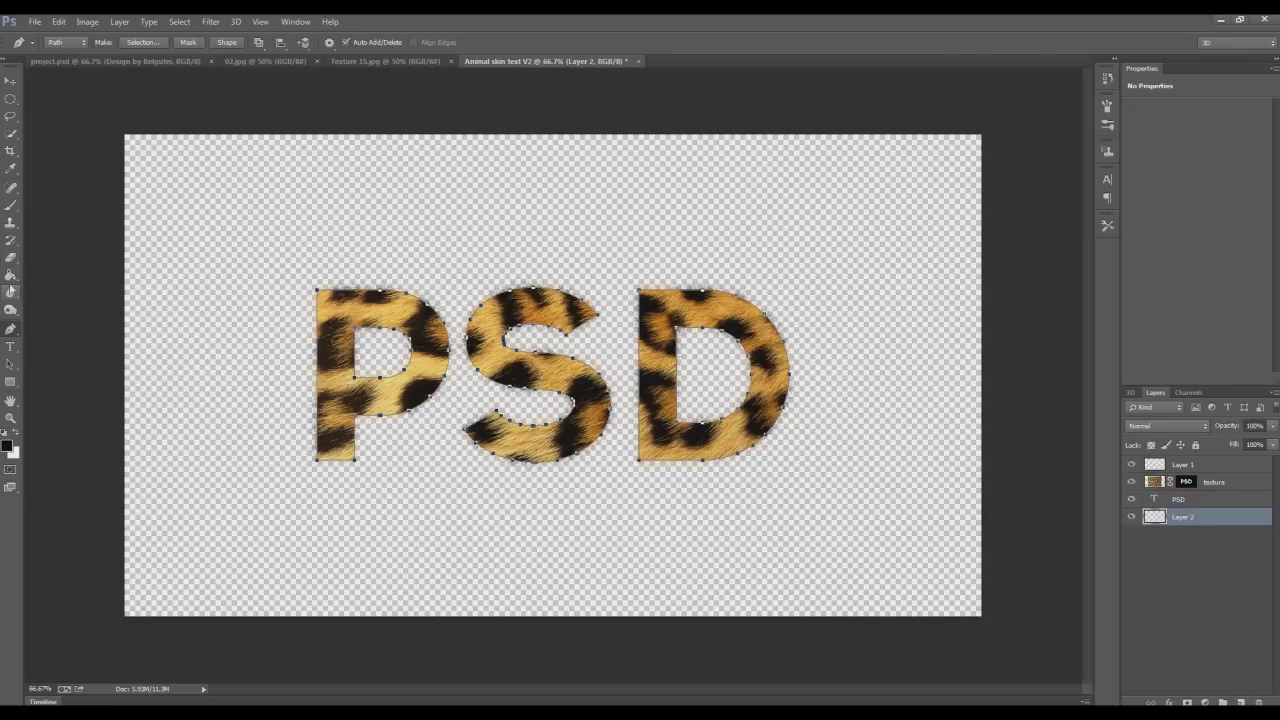
click(10, 275)
click(16, 433)
click(198, 319)
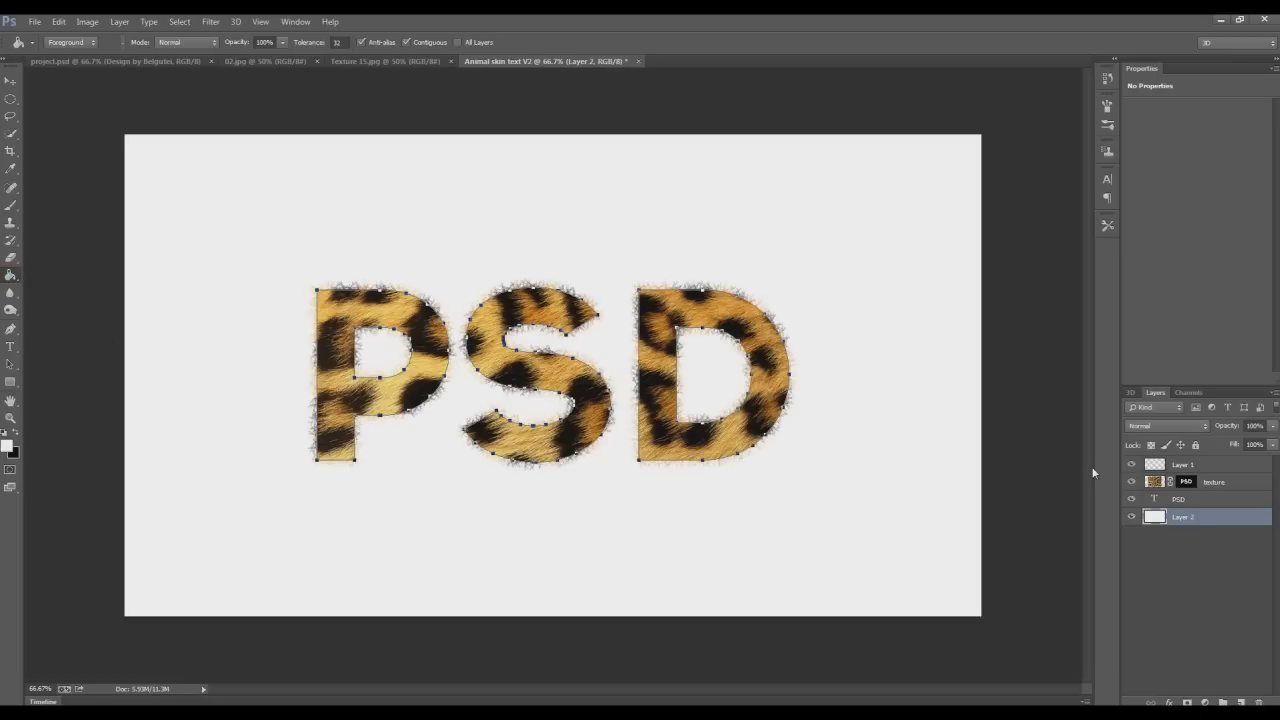
key(Delete)
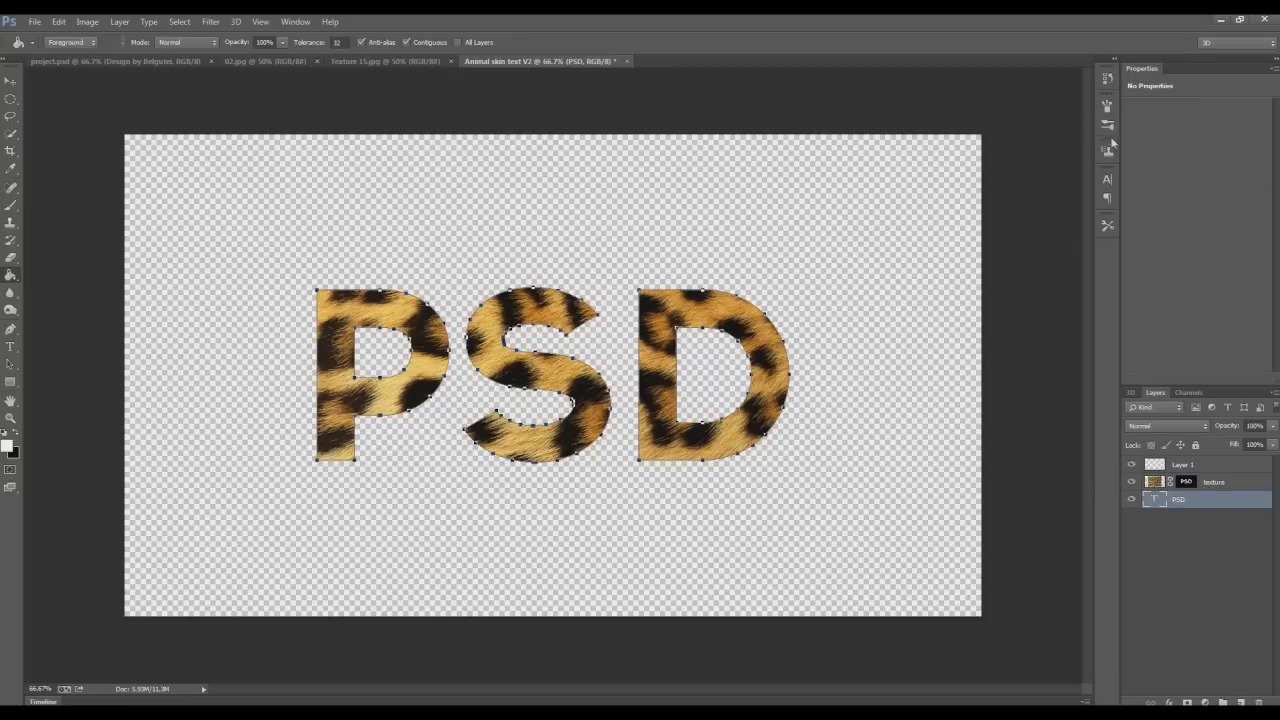
Step: Set the fur brush size to exactly 30 px
click(1107, 106)
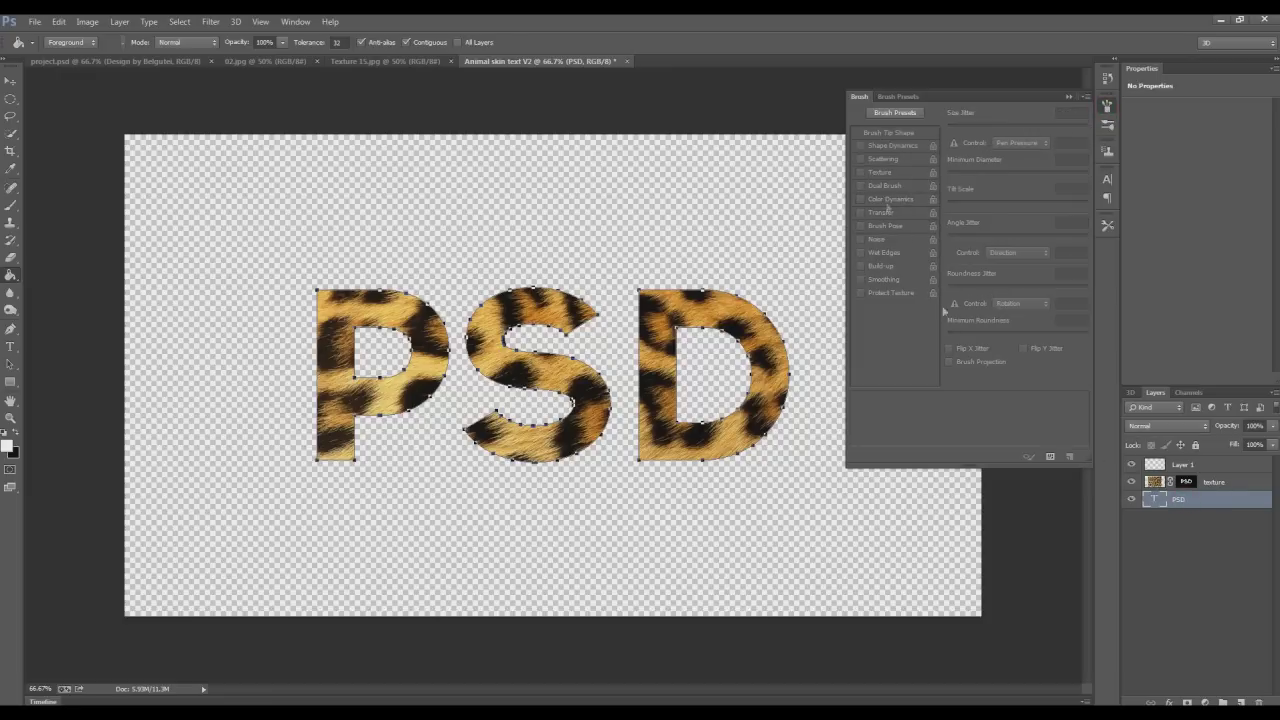
click(11, 205)
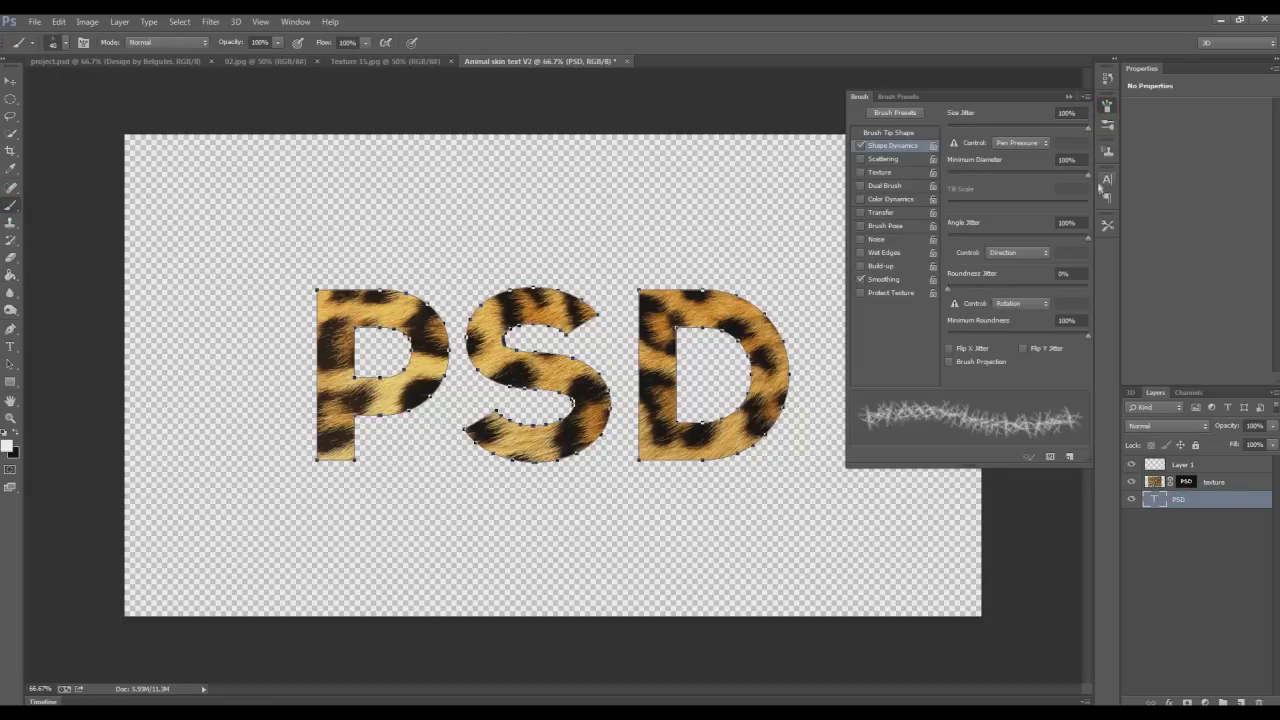
click(888, 133)
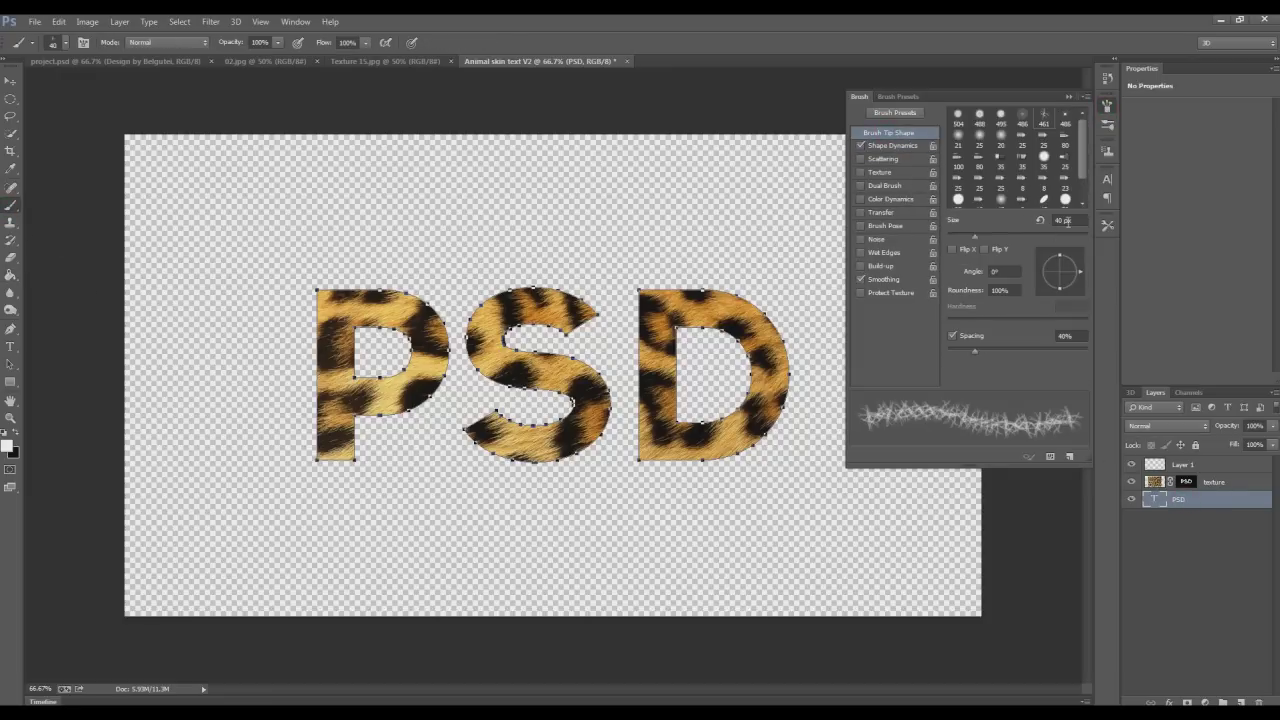
drag(983, 240, 966, 241)
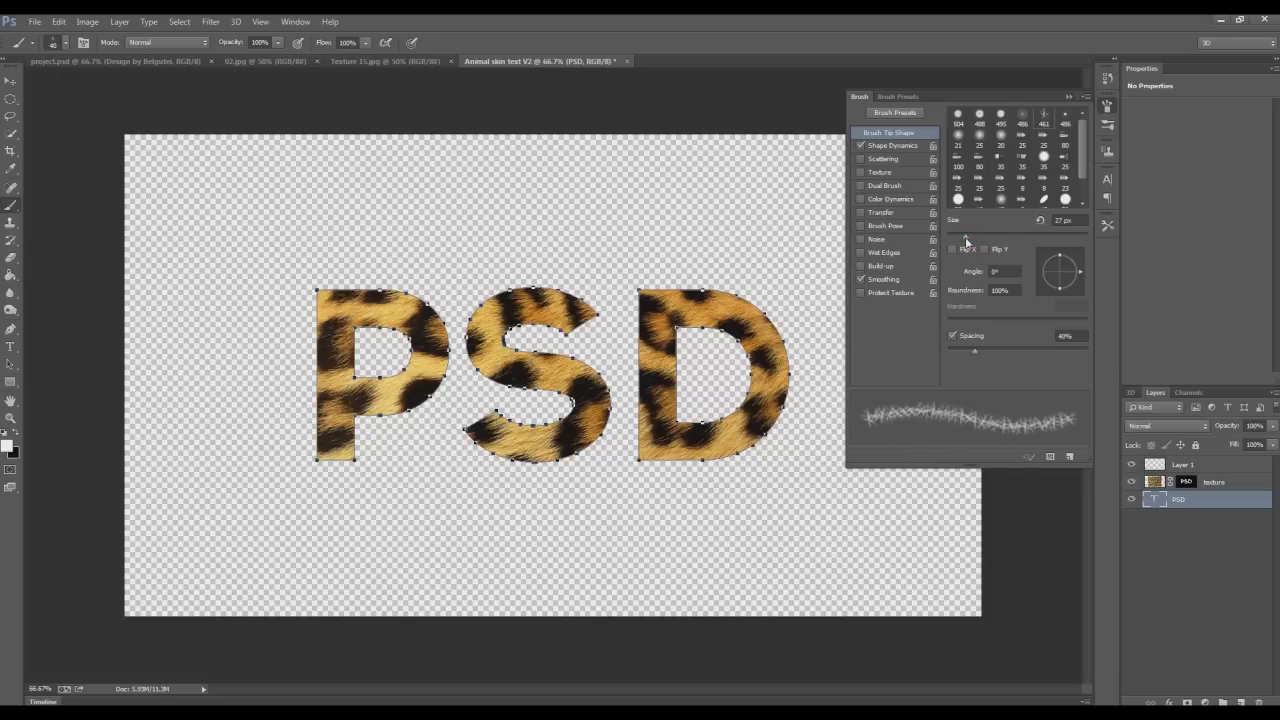
drag(966, 241, 967, 241)
click(1077, 221)
text(30)
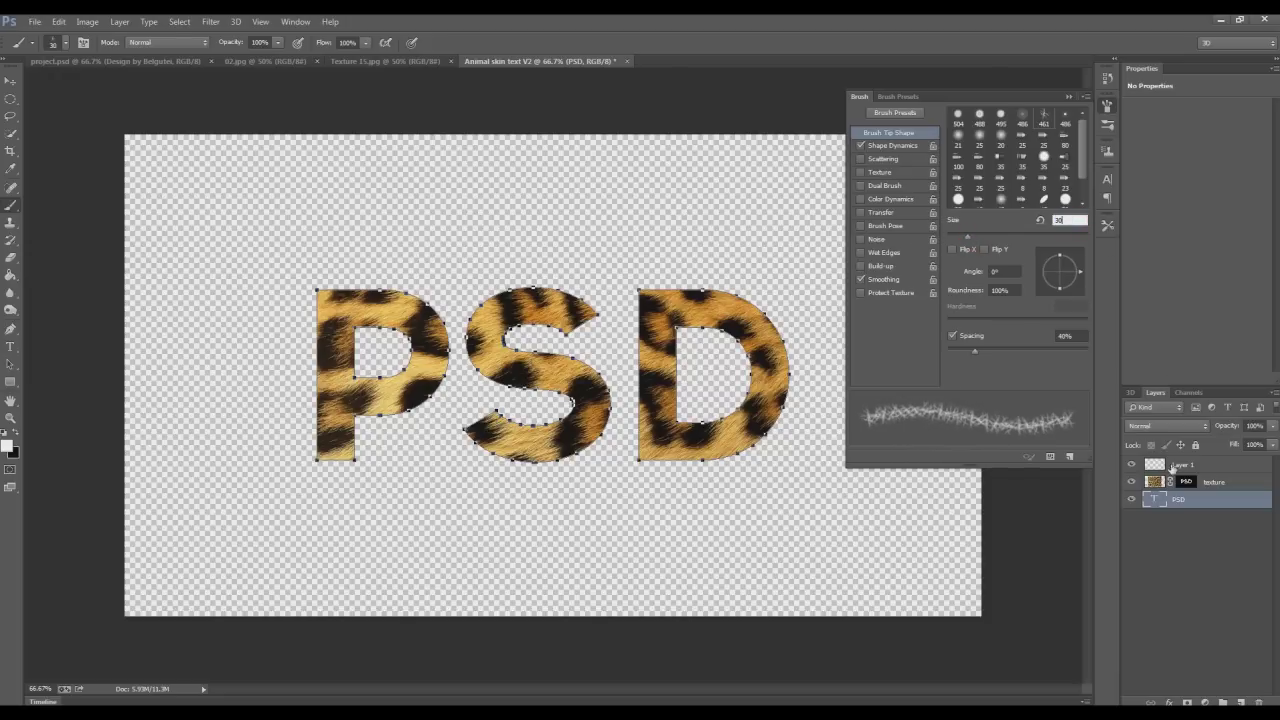
click(1214, 484)
Step: Stroke the PSD letter path with the fur brush on the texture mask, then move Layer 1 below PSD
click(1214, 484)
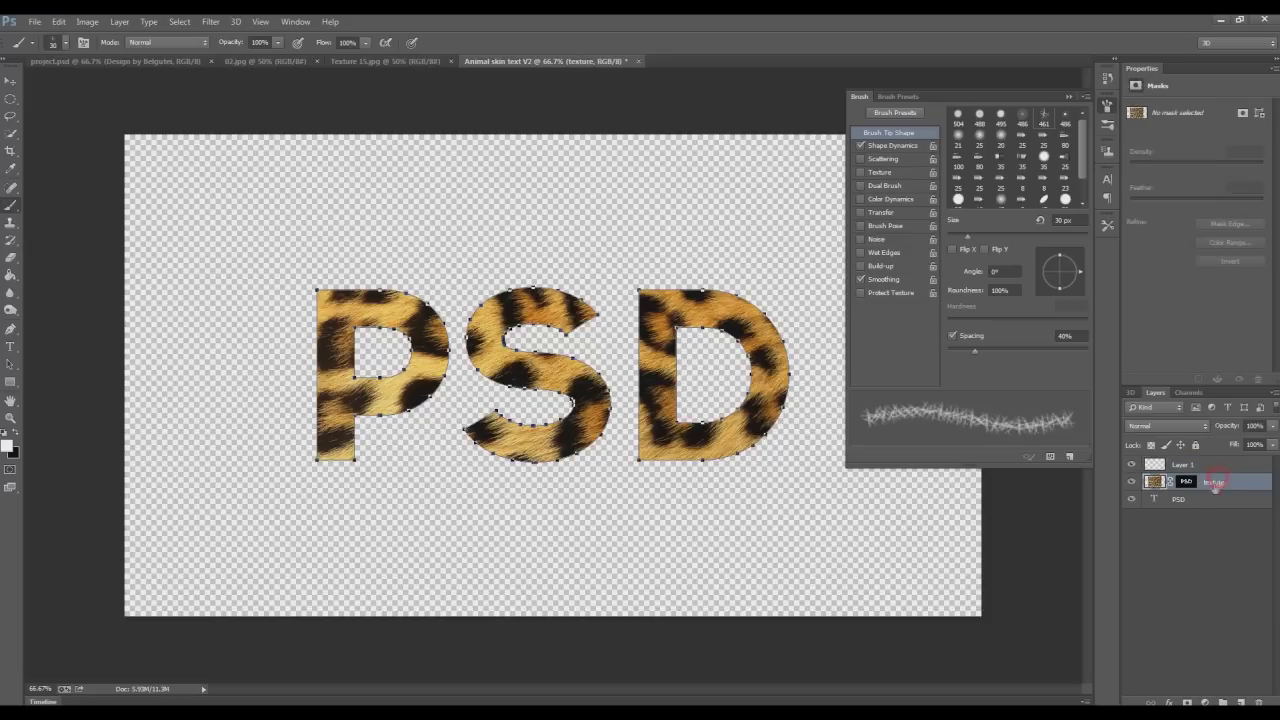
right_click(1162, 505)
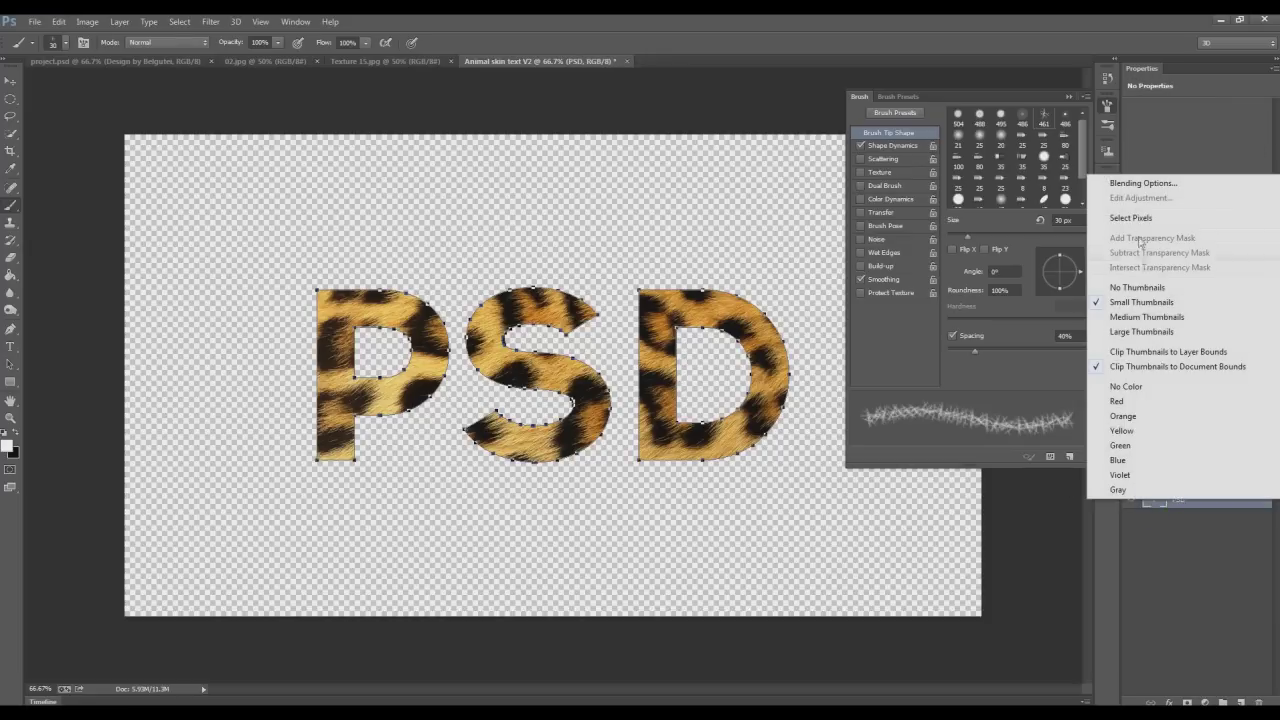
click(1191, 533)
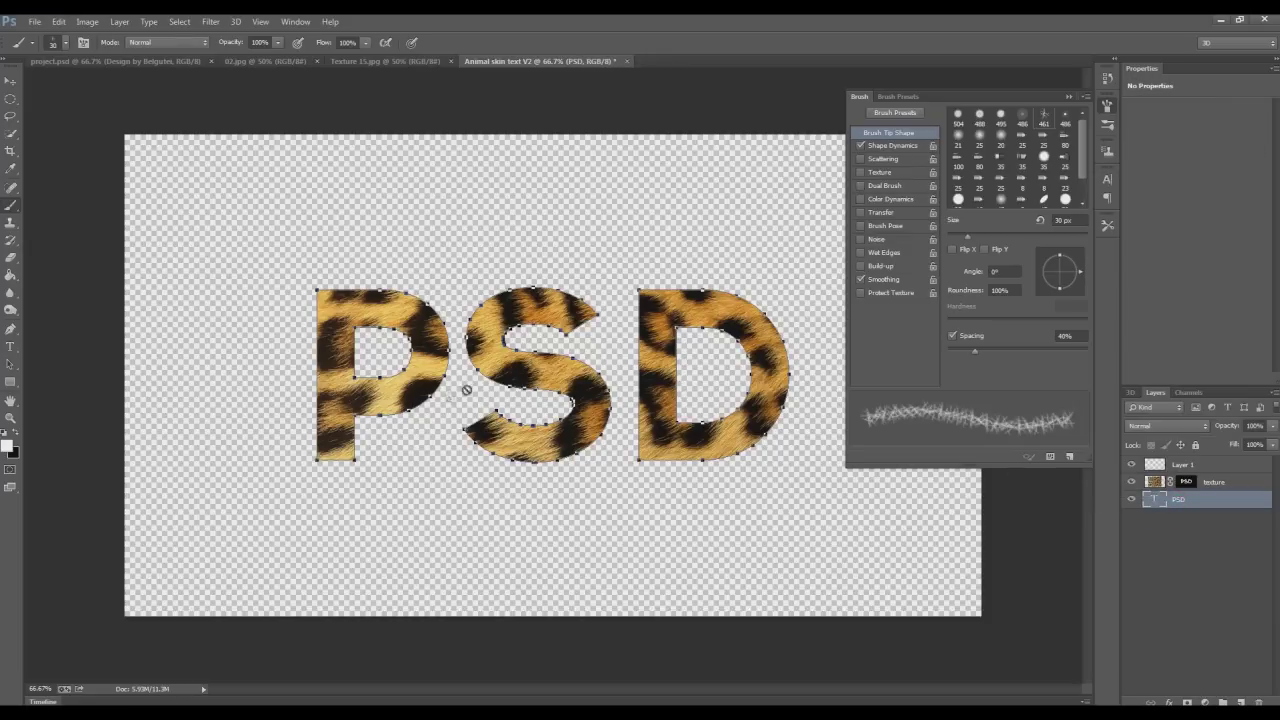
click(1187, 483)
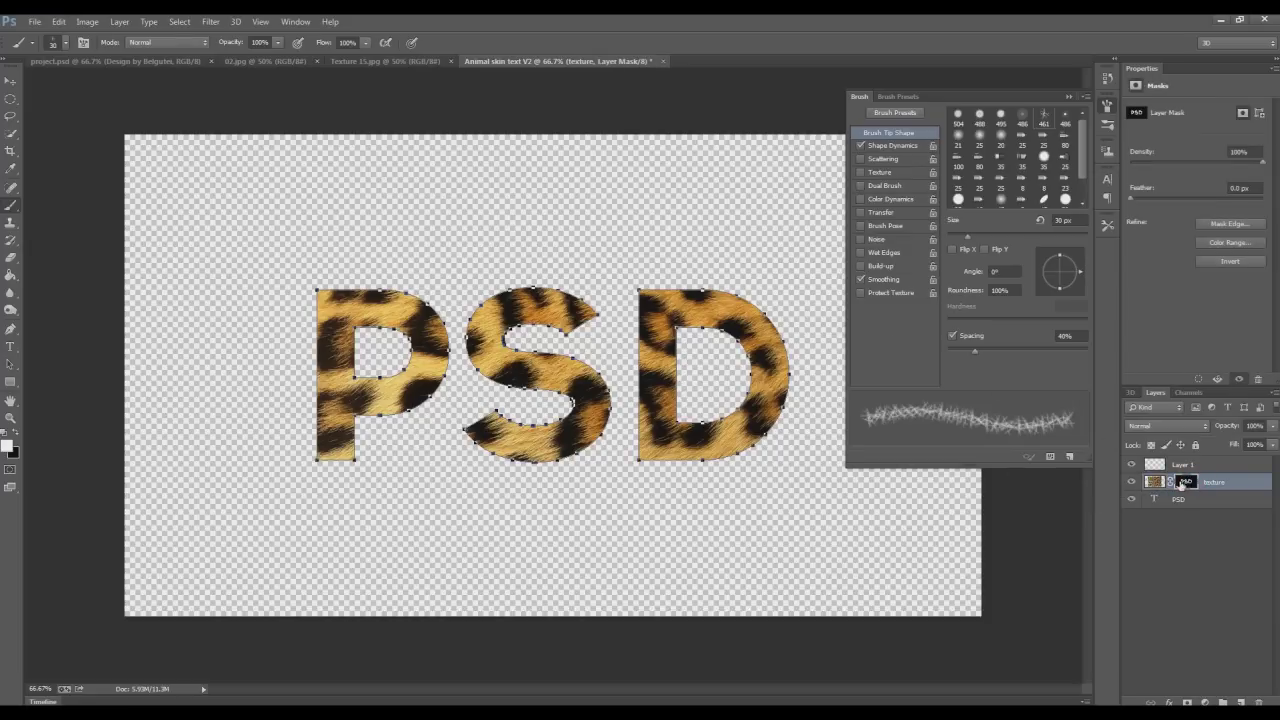
click(10, 328)
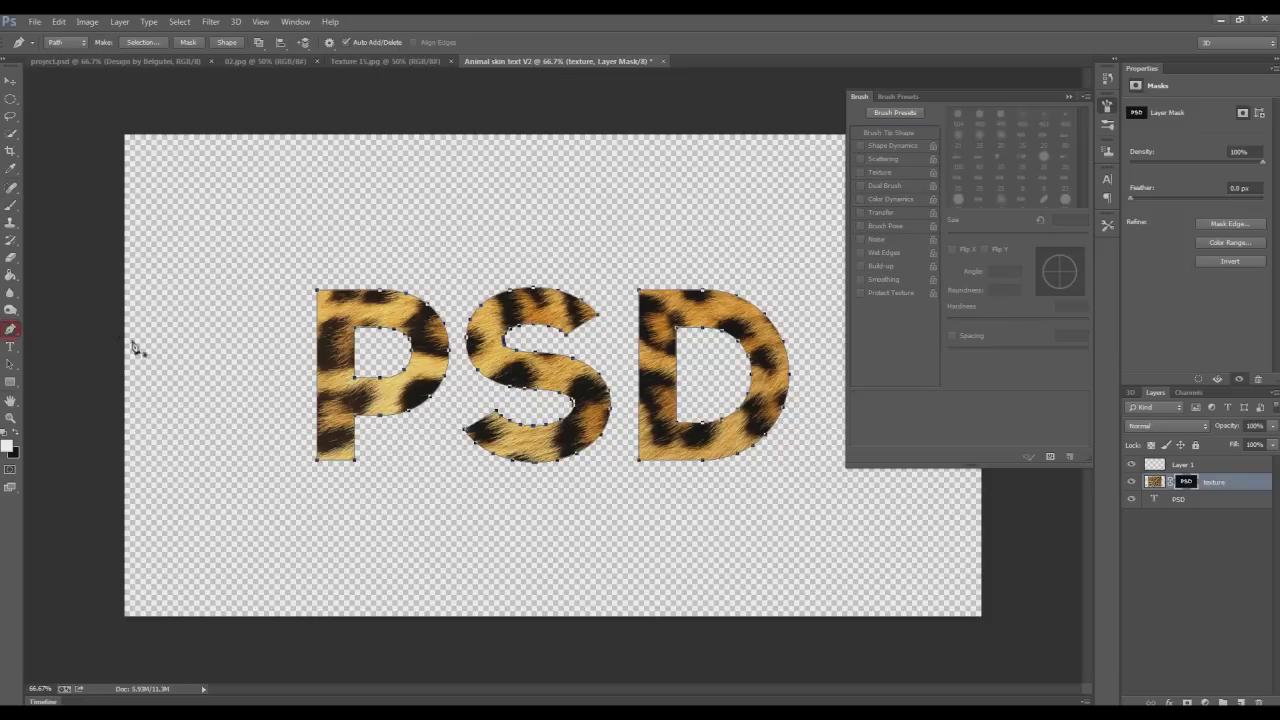
click(1069, 102)
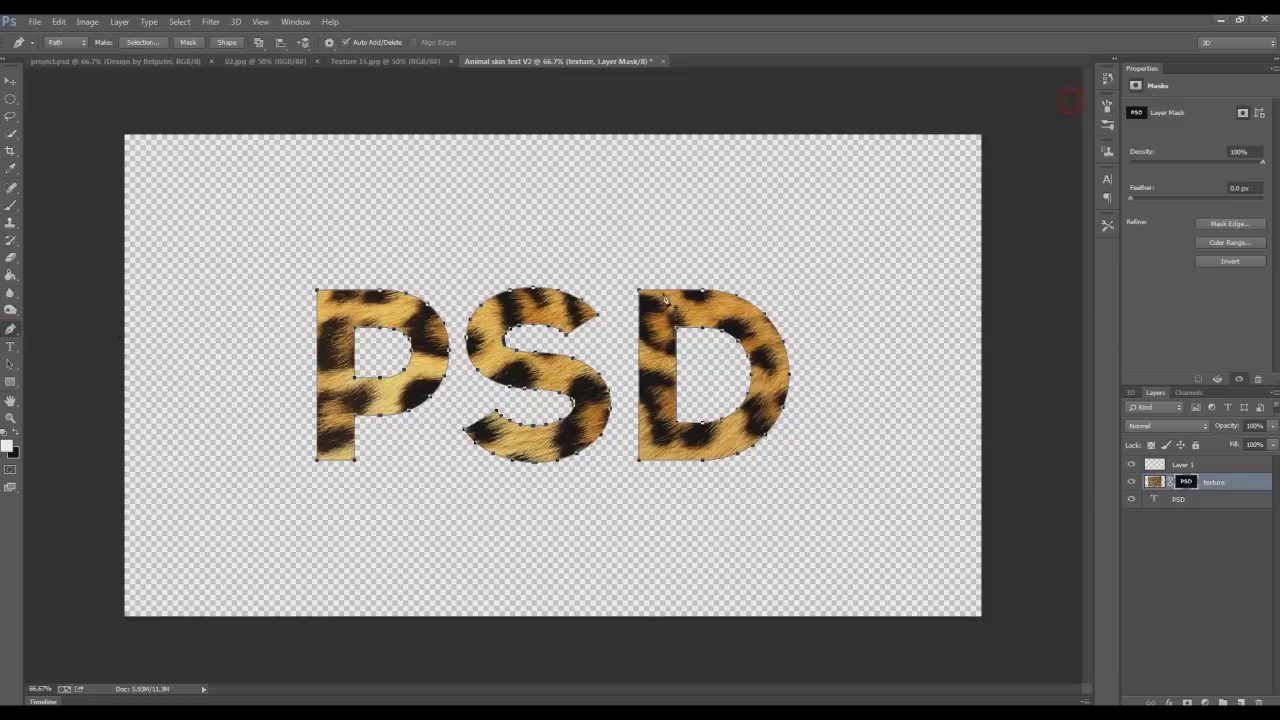
right_click(682, 297)
click(722, 401)
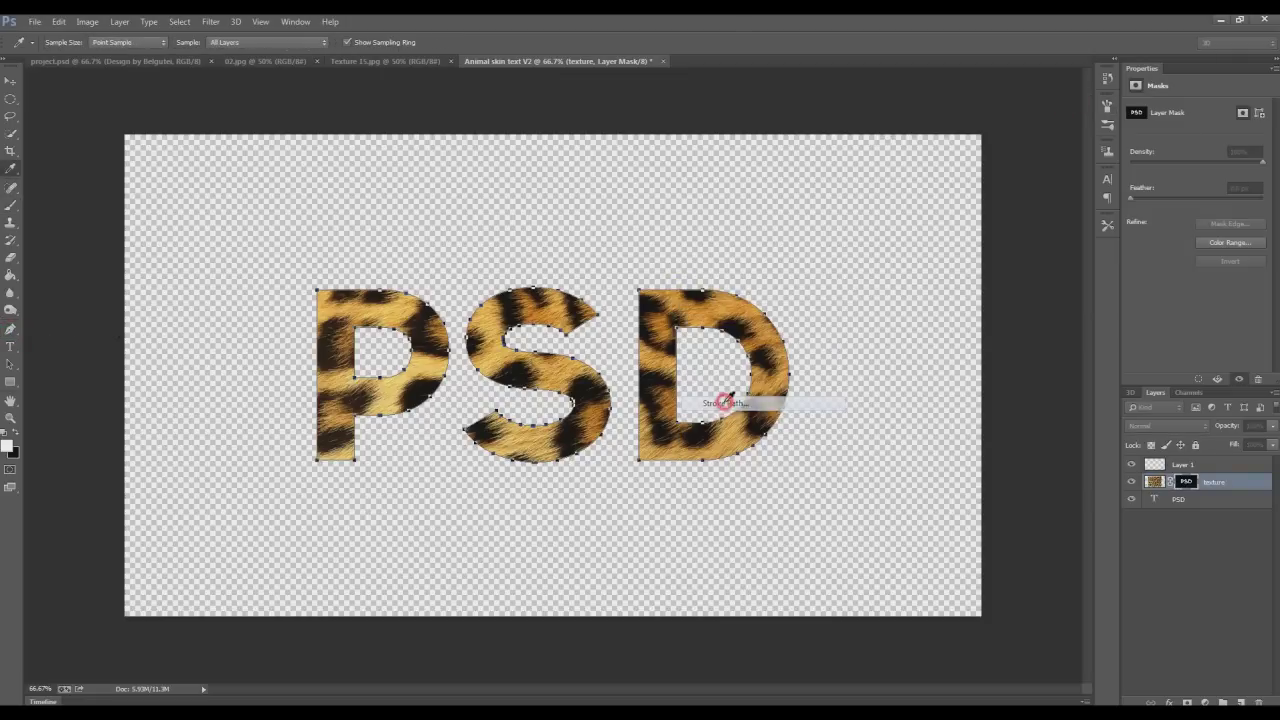
click(731, 252)
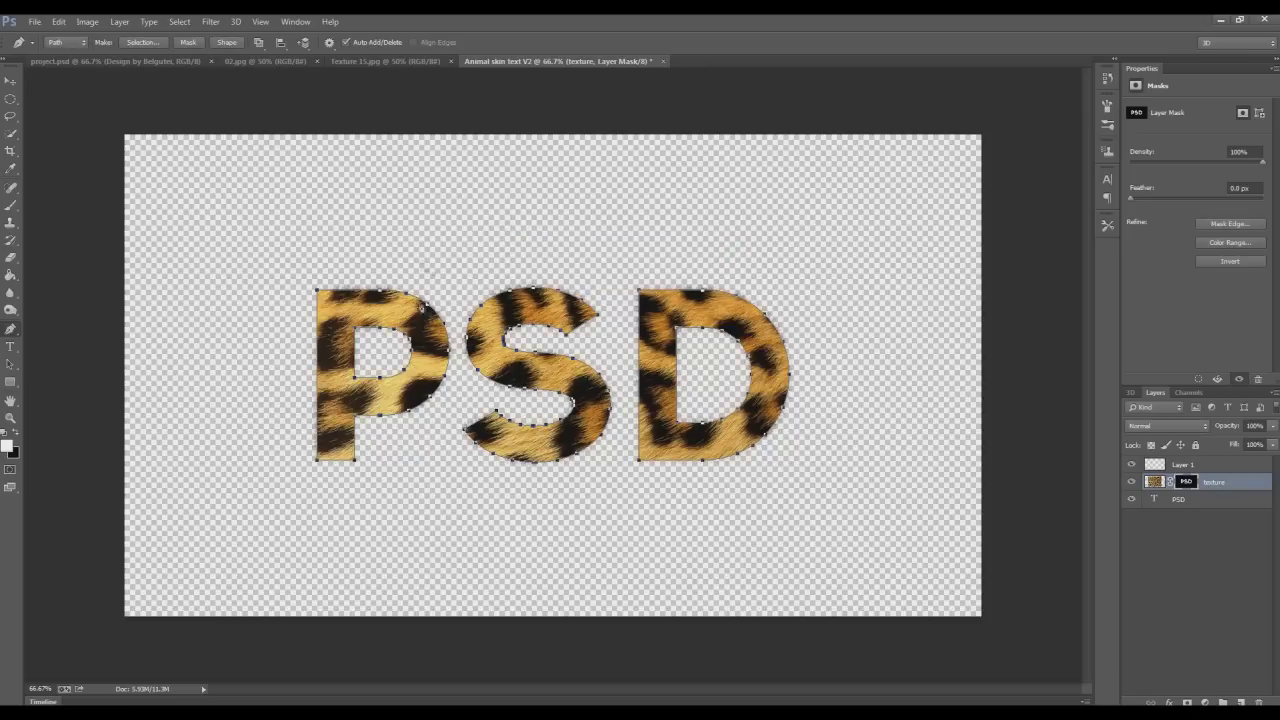
click(1204, 501)
drag(1195, 464, 1190, 508)
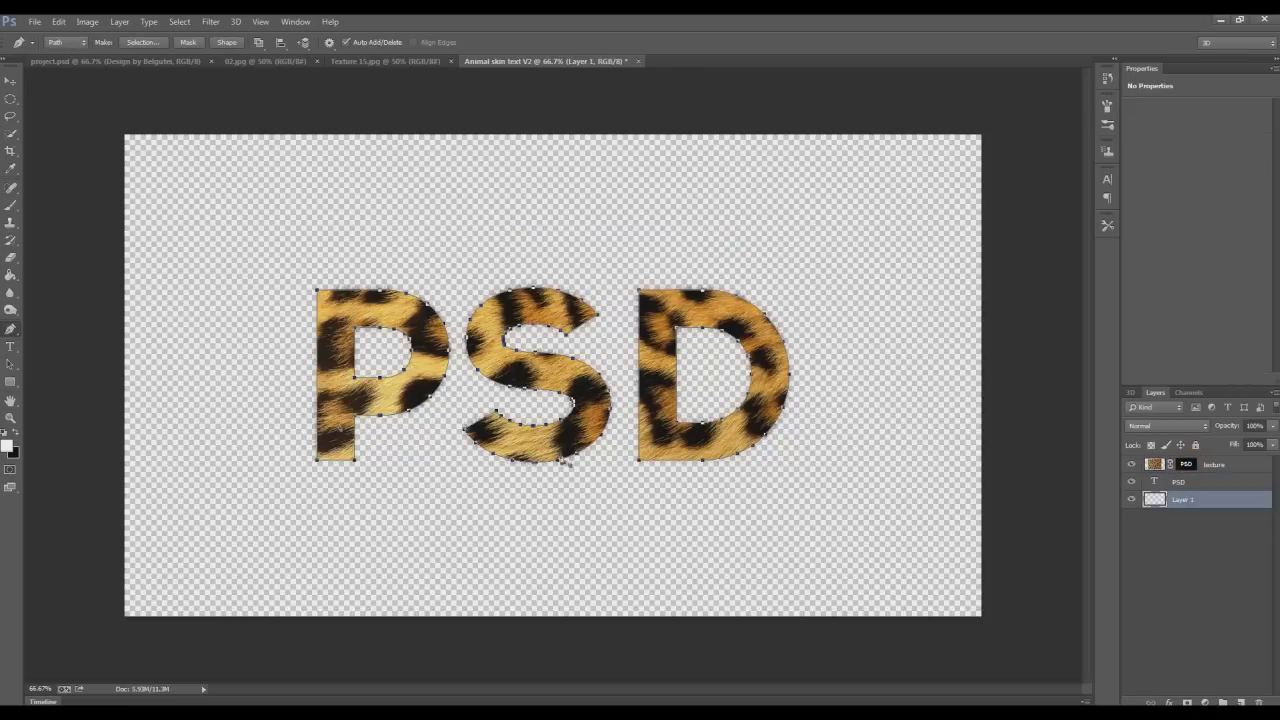
Step: Fill the empty Layer 1 with light grey, then return to the texture layer and brush
click(10, 275)
click(266, 260)
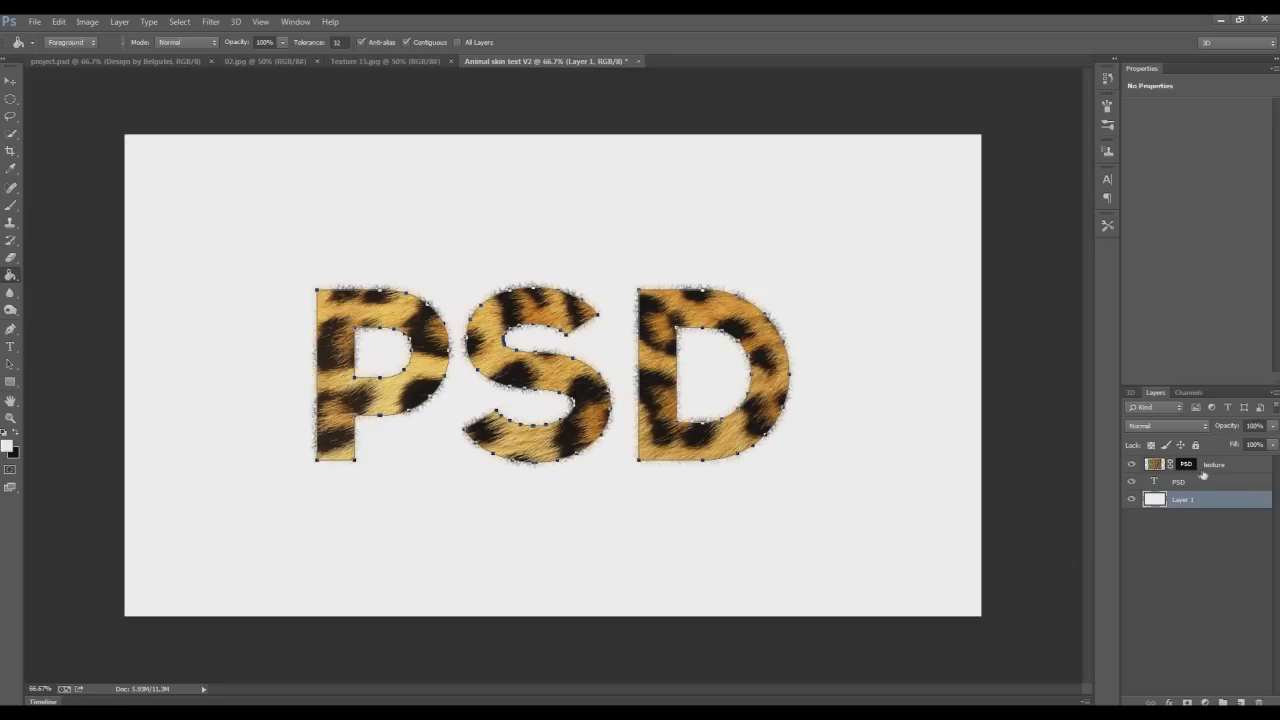
click(1210, 467)
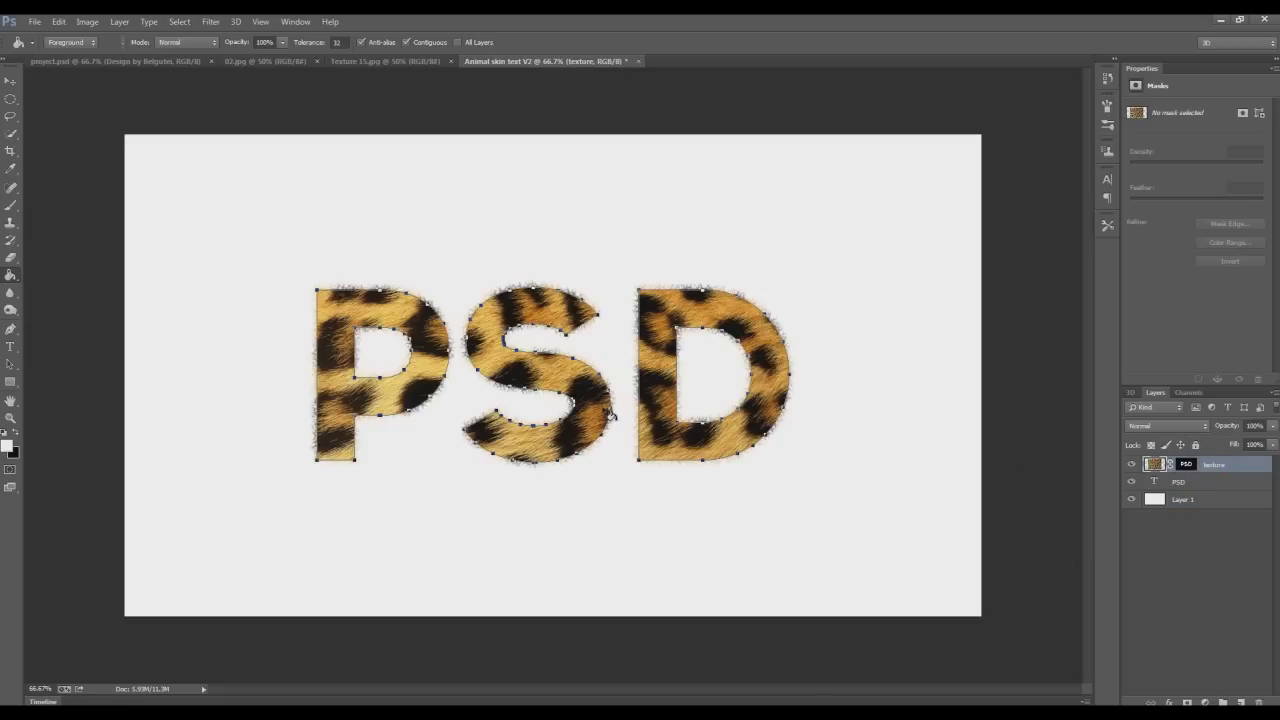
key(b)
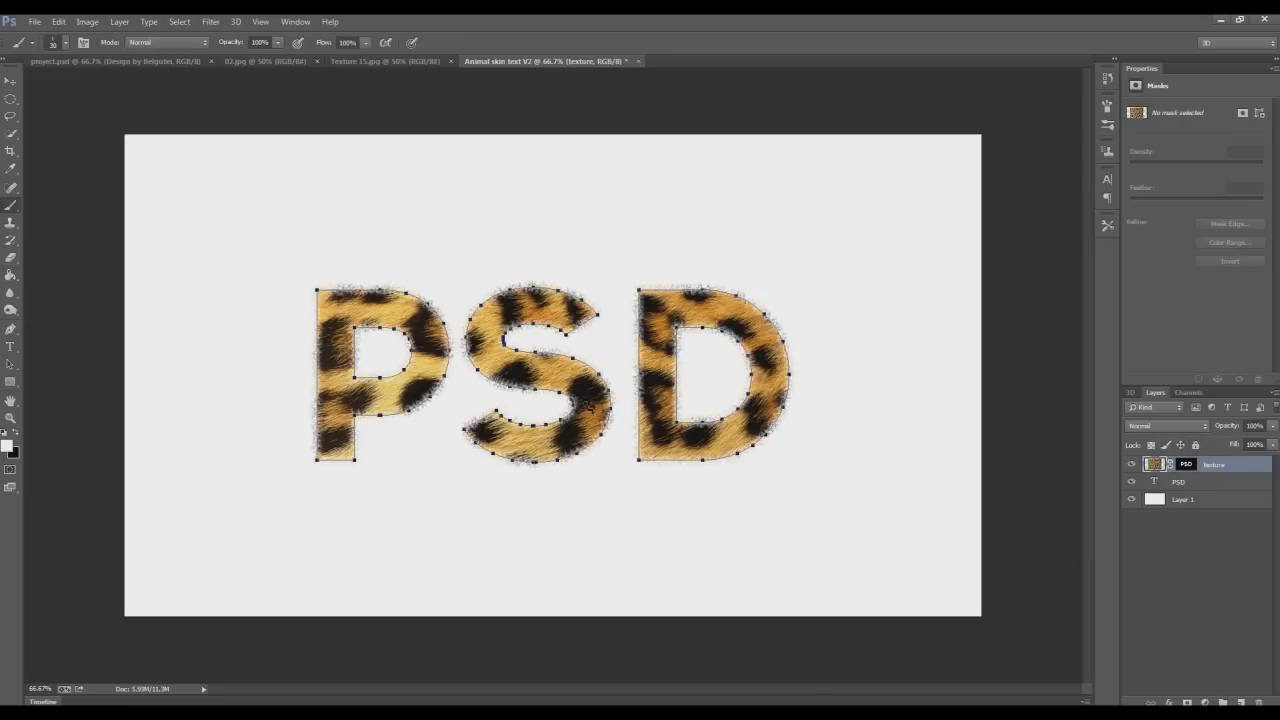
key(alt+comma)
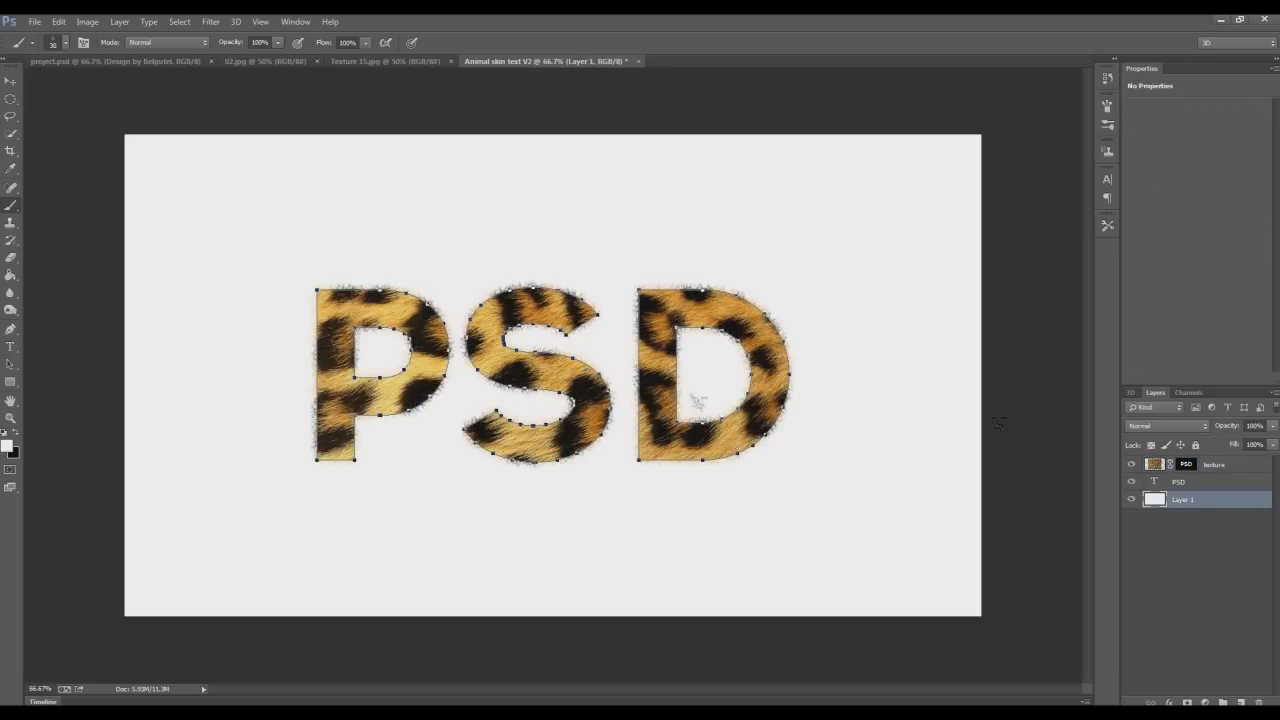
Step: Target the texture layer's mask, check the letter path's actions, and return to the fur brush
click(1187, 466)
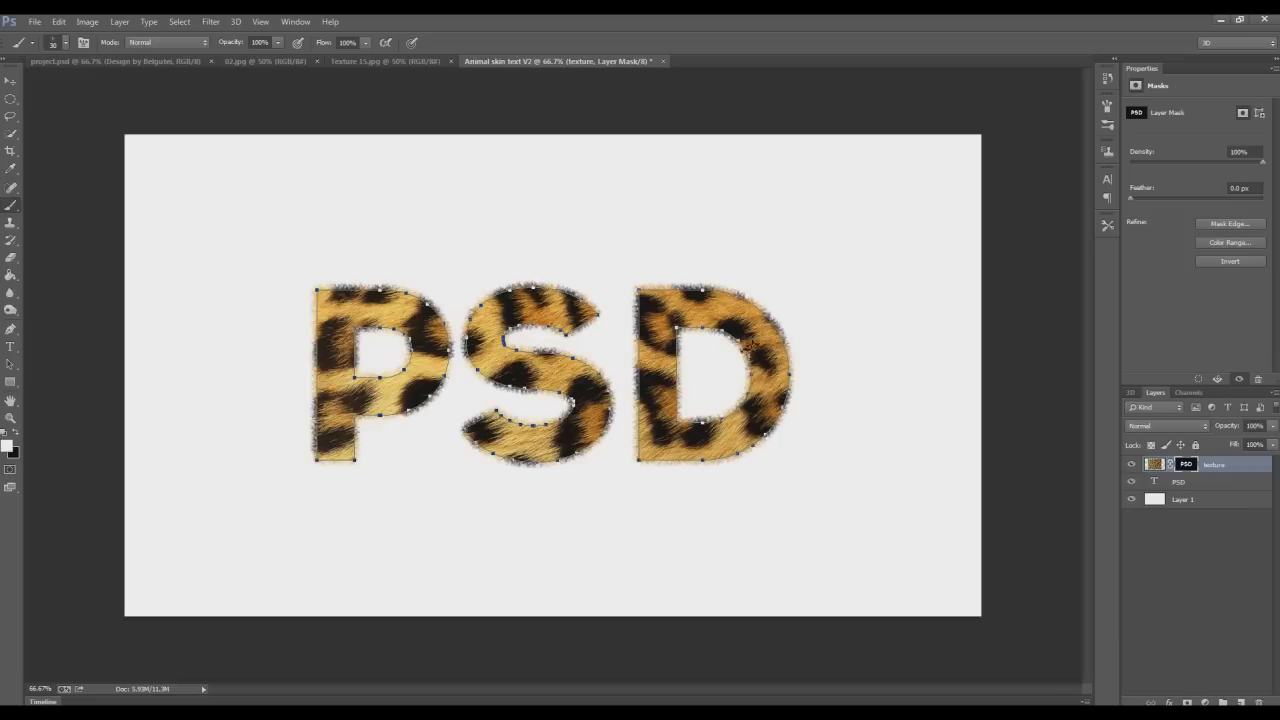
click(10, 329)
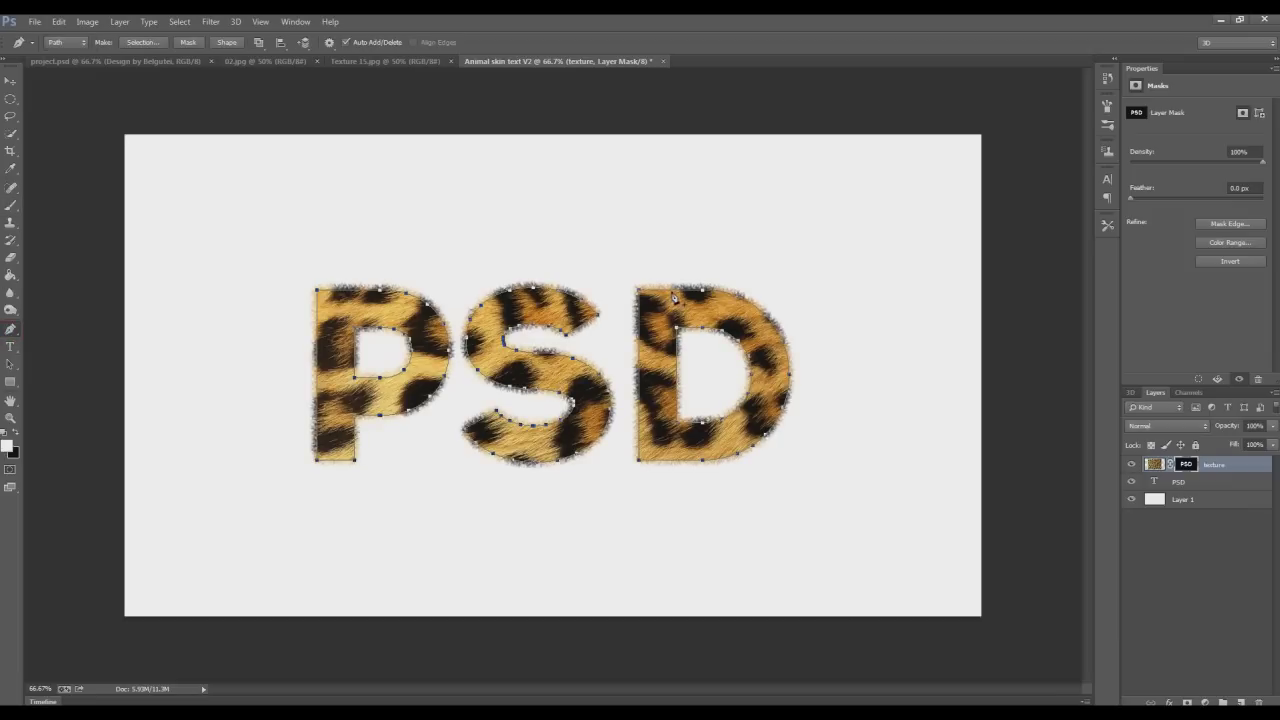
right_click(673, 296)
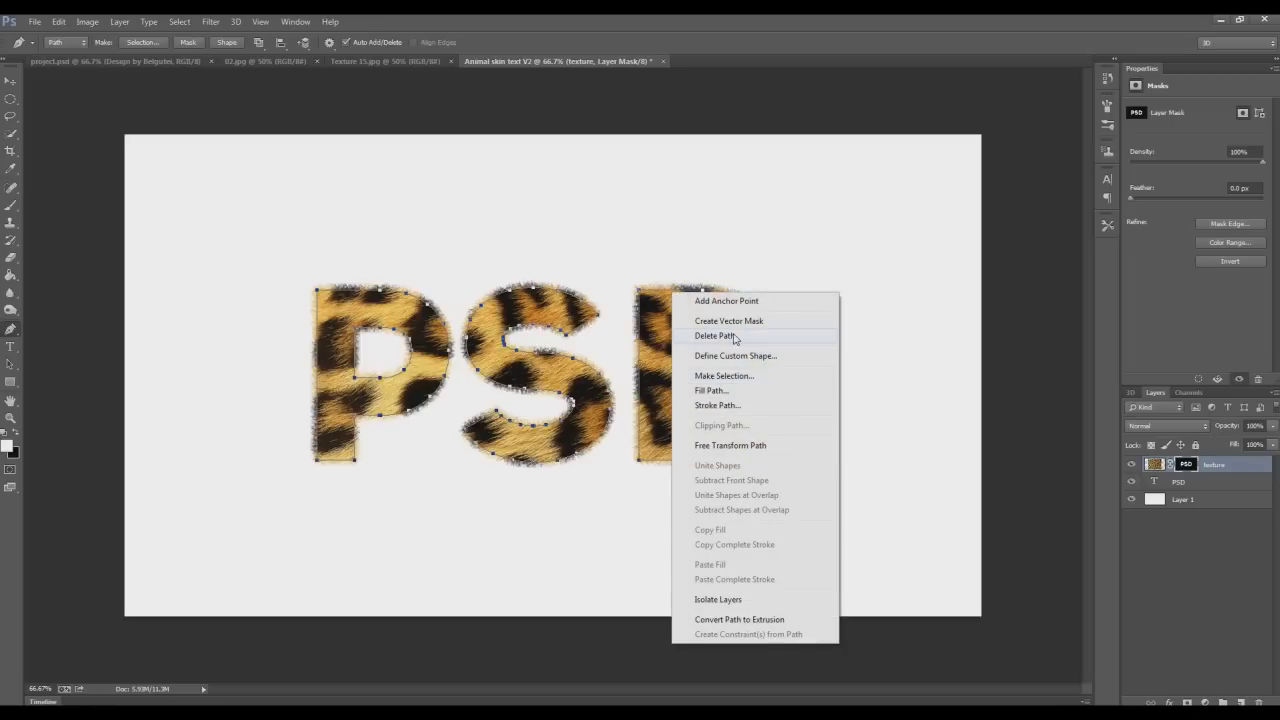
click(736, 340)
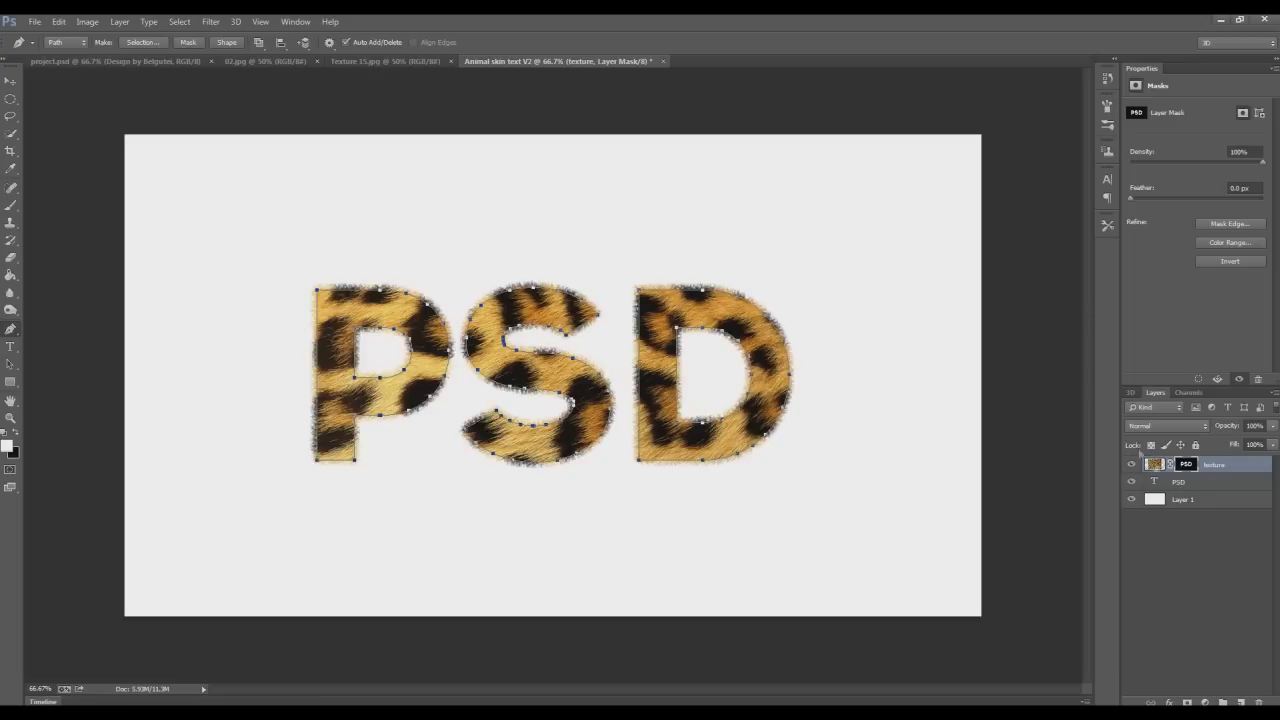
click(11, 205)
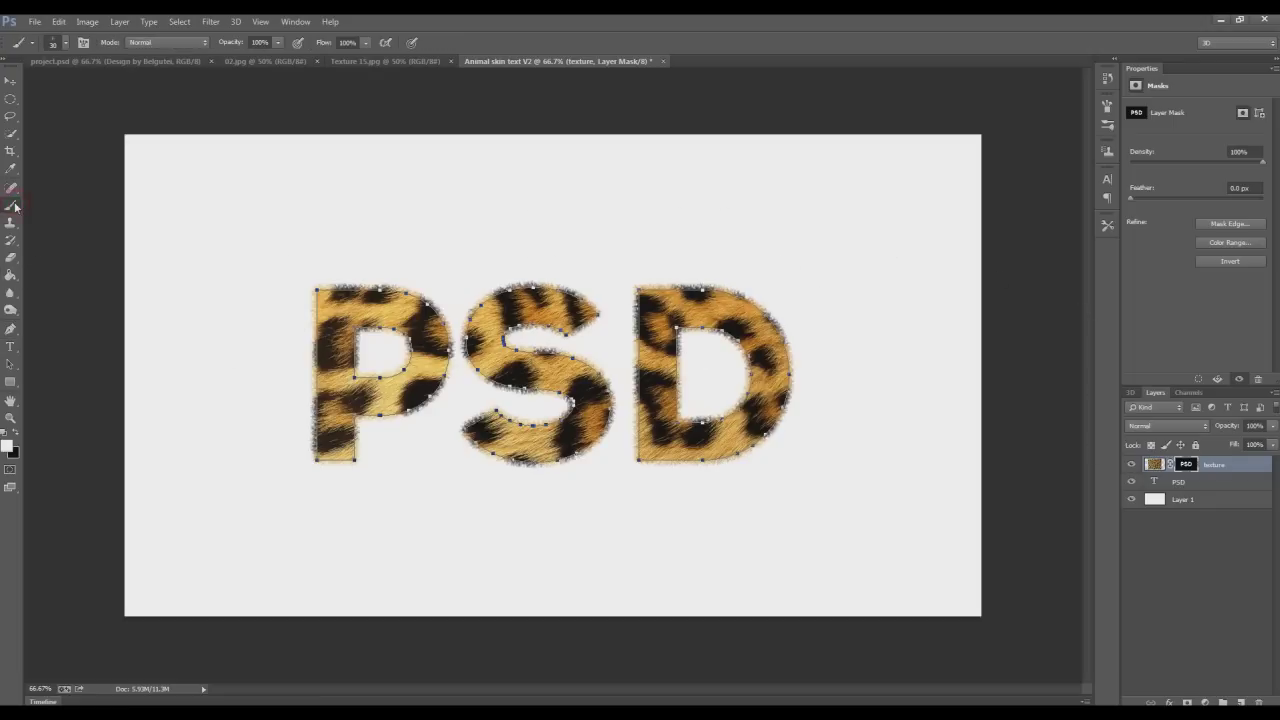
Step: Enlarge the fur brush to 60 px and adjust its dab spacing
click(1107, 125)
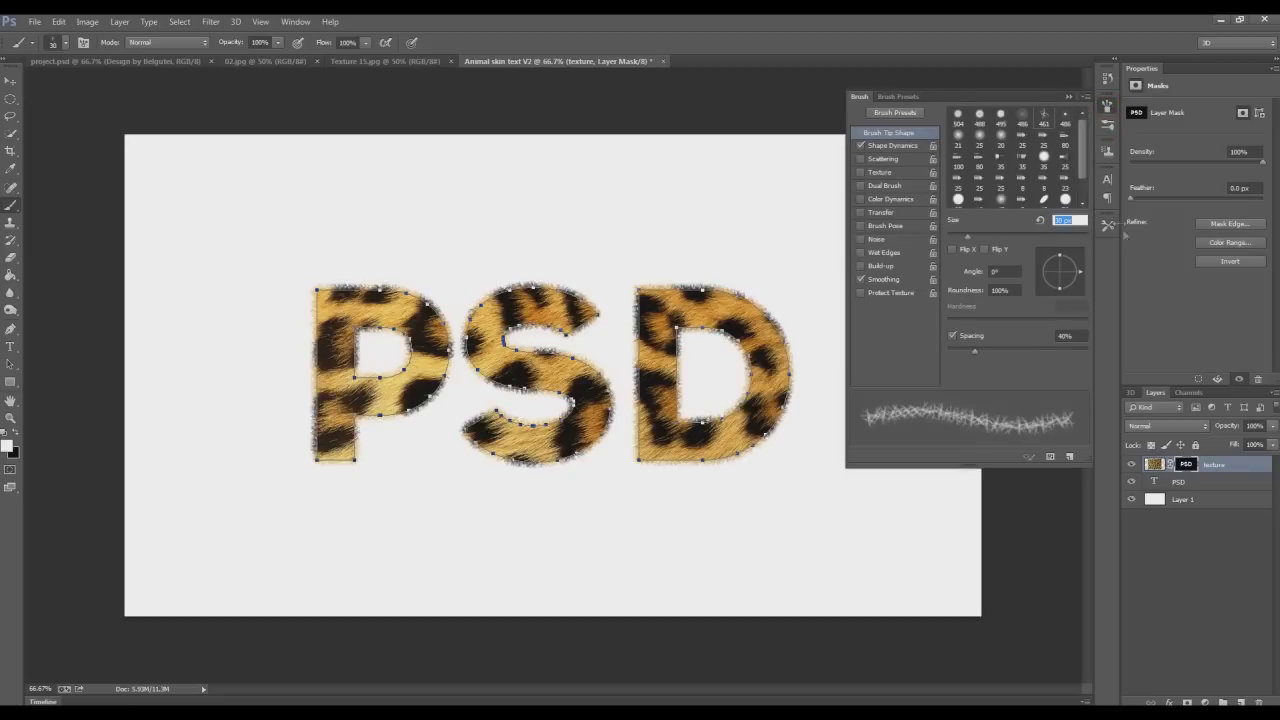
text(60)
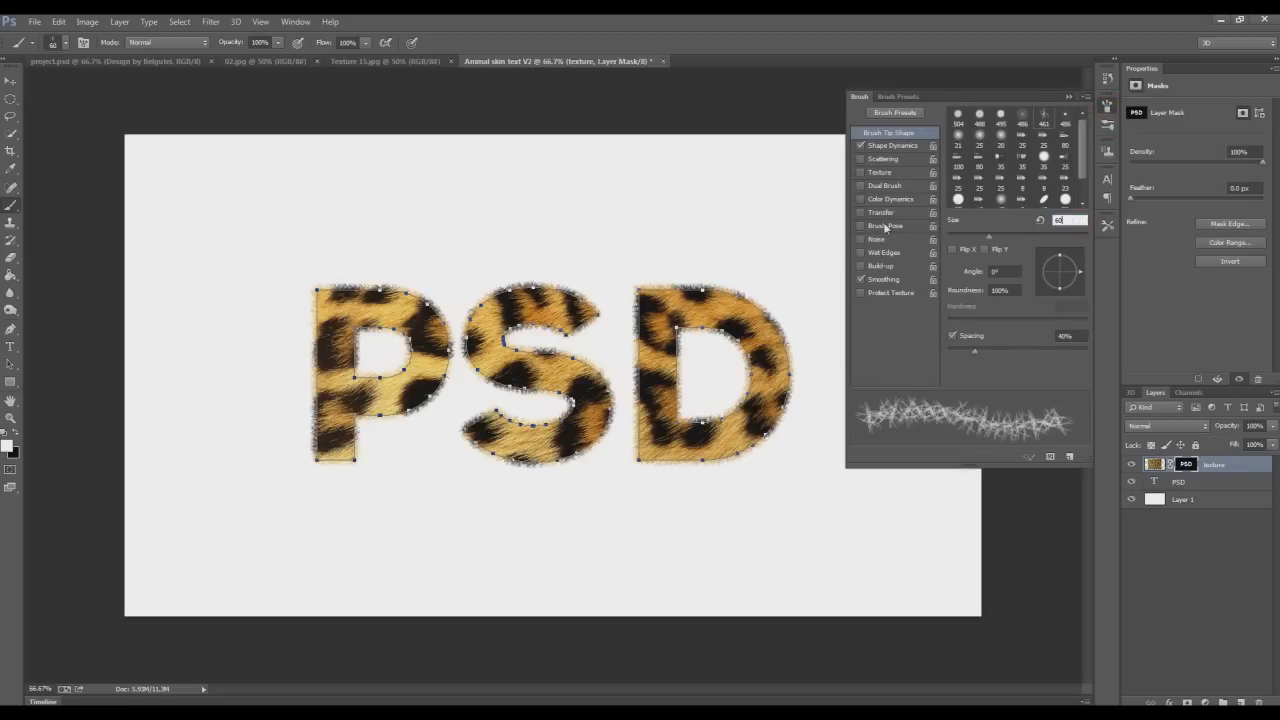
drag(975, 351, 987, 352)
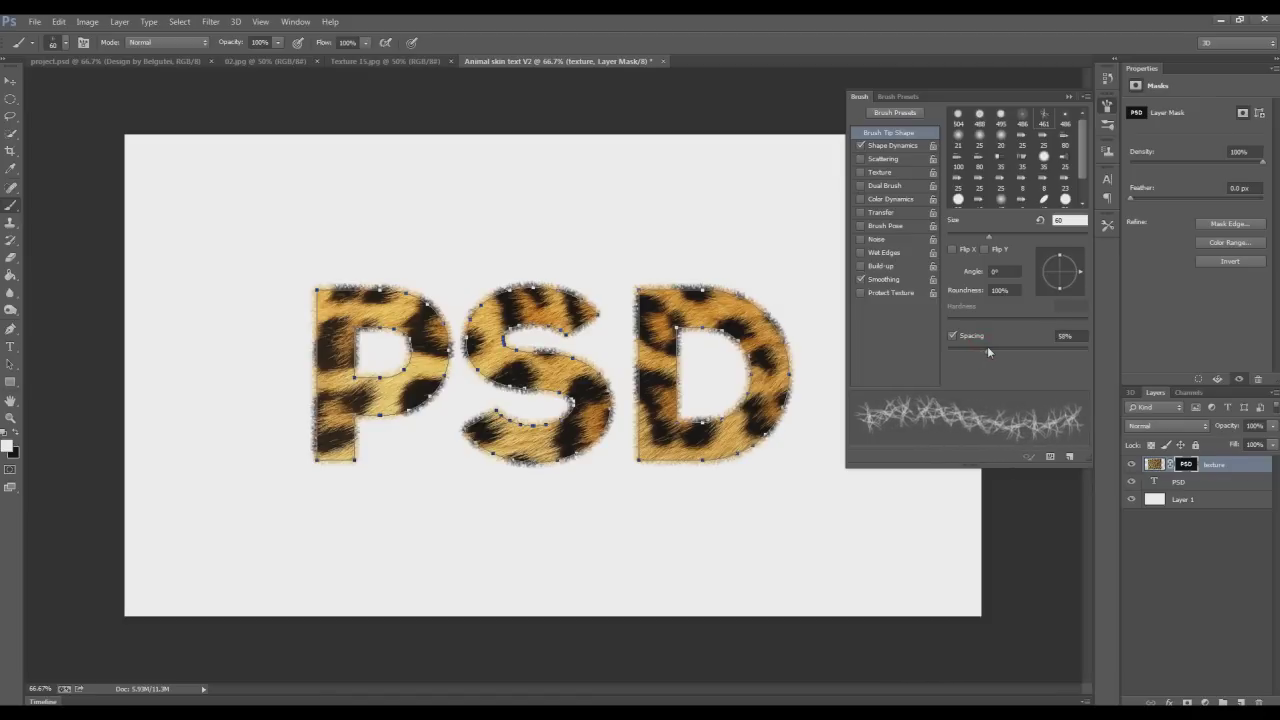
drag(987, 347, 981, 346)
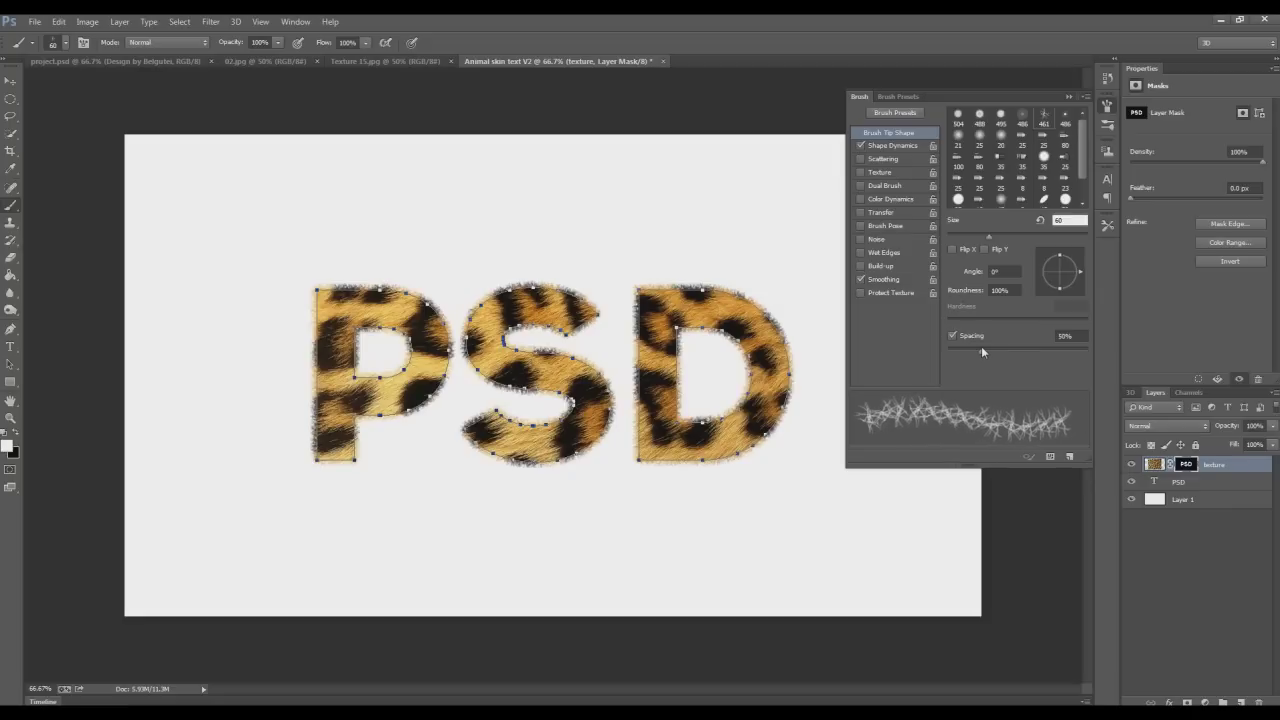
click(892, 146)
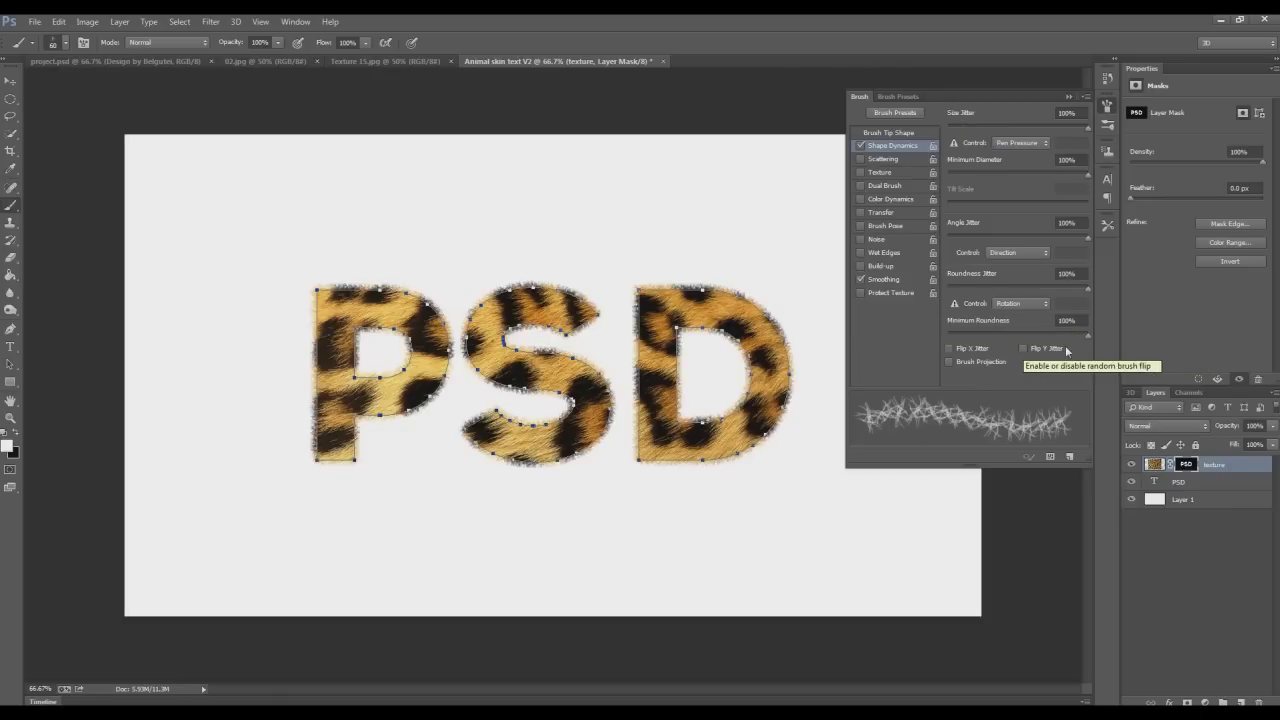
click(1069, 97)
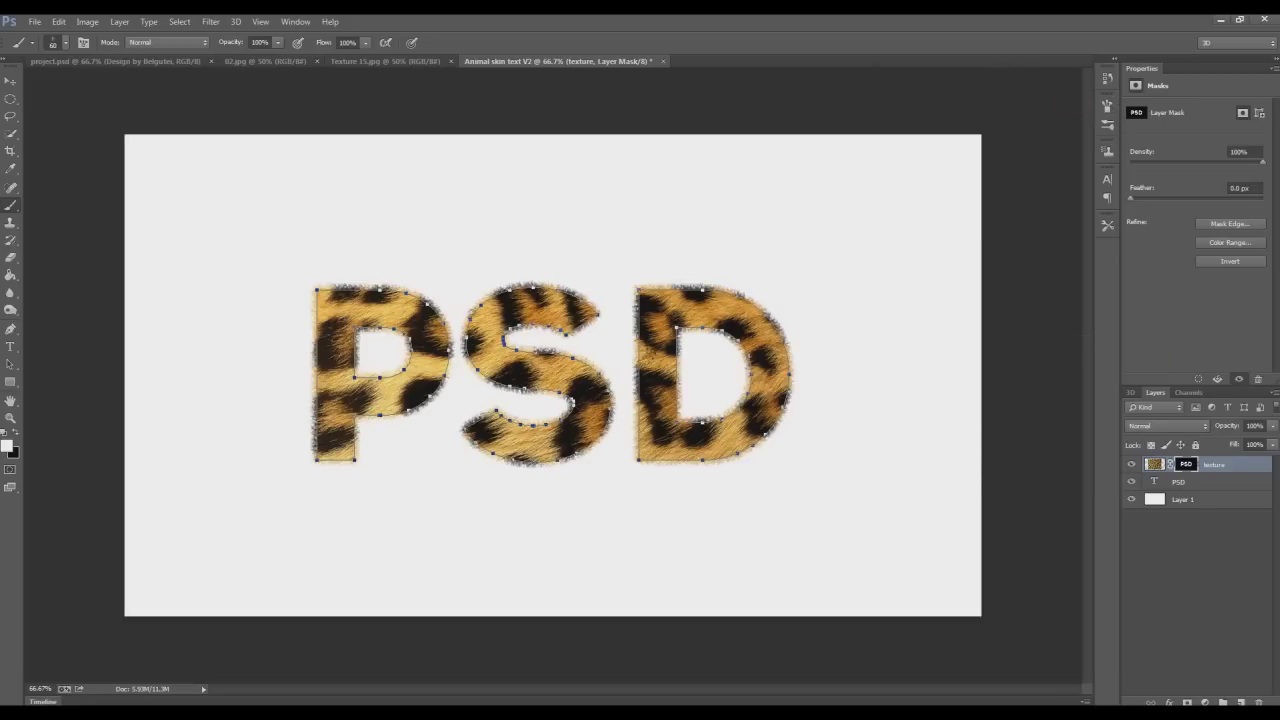
Step: Stroke the letter path with the larger fur brush
click(12, 333)
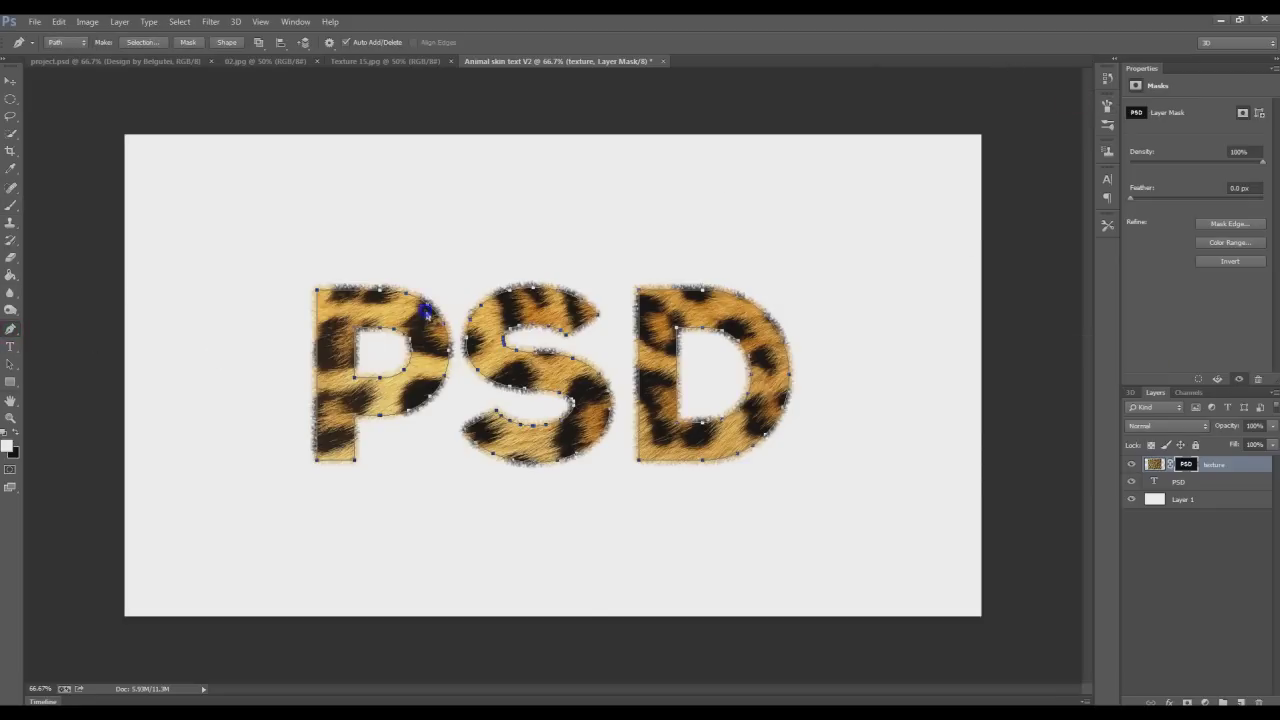
right_click(426, 312)
click(469, 404)
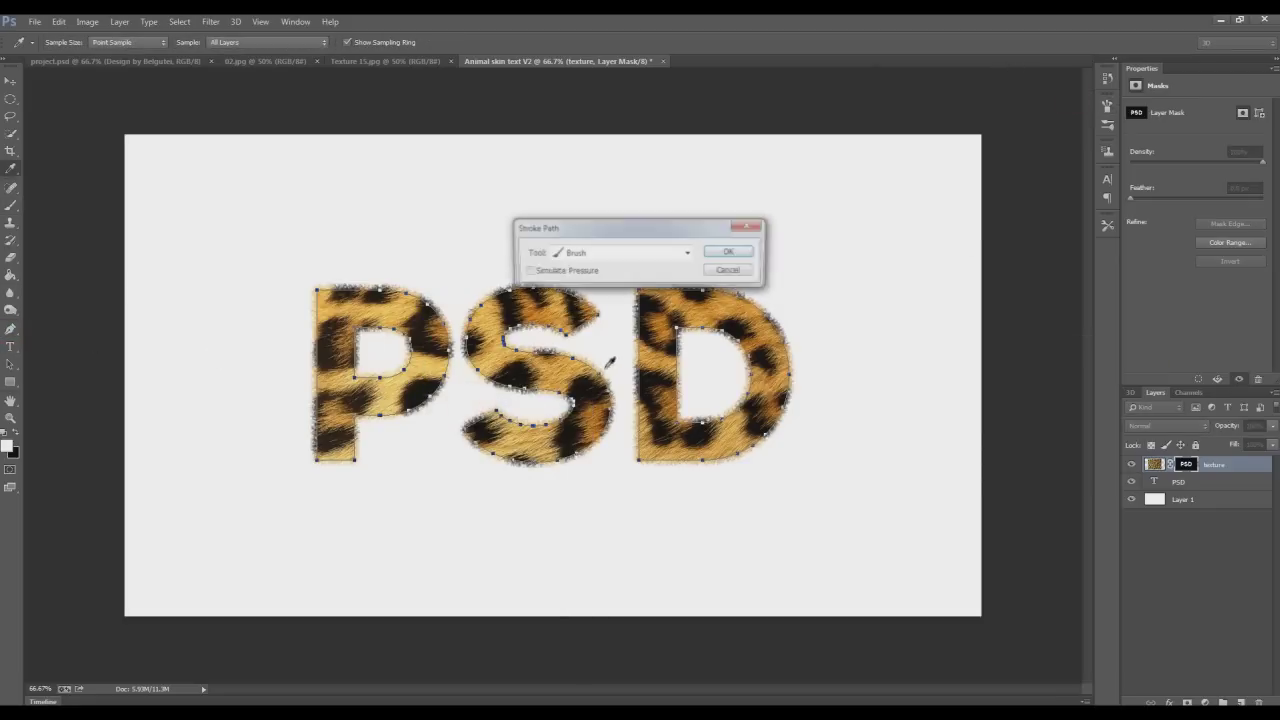
click(735, 252)
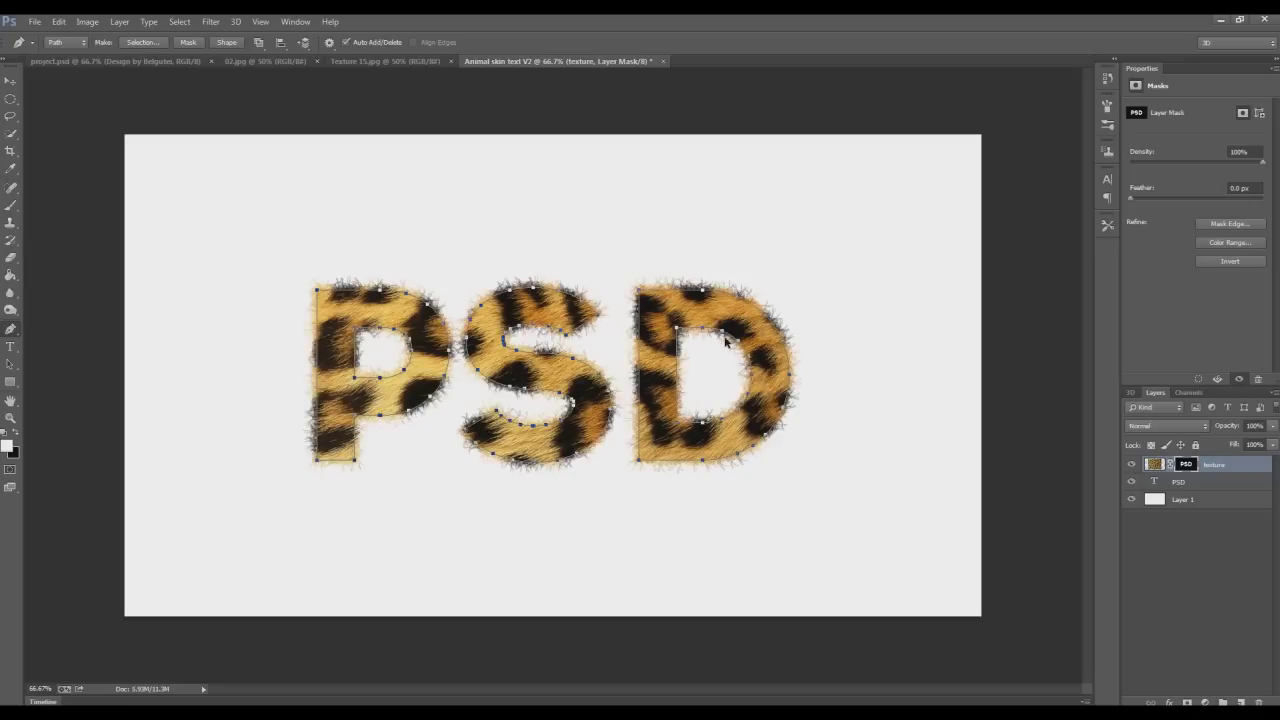
Step: Increase the fur brush tip spacing to 99%
click(1107, 104)
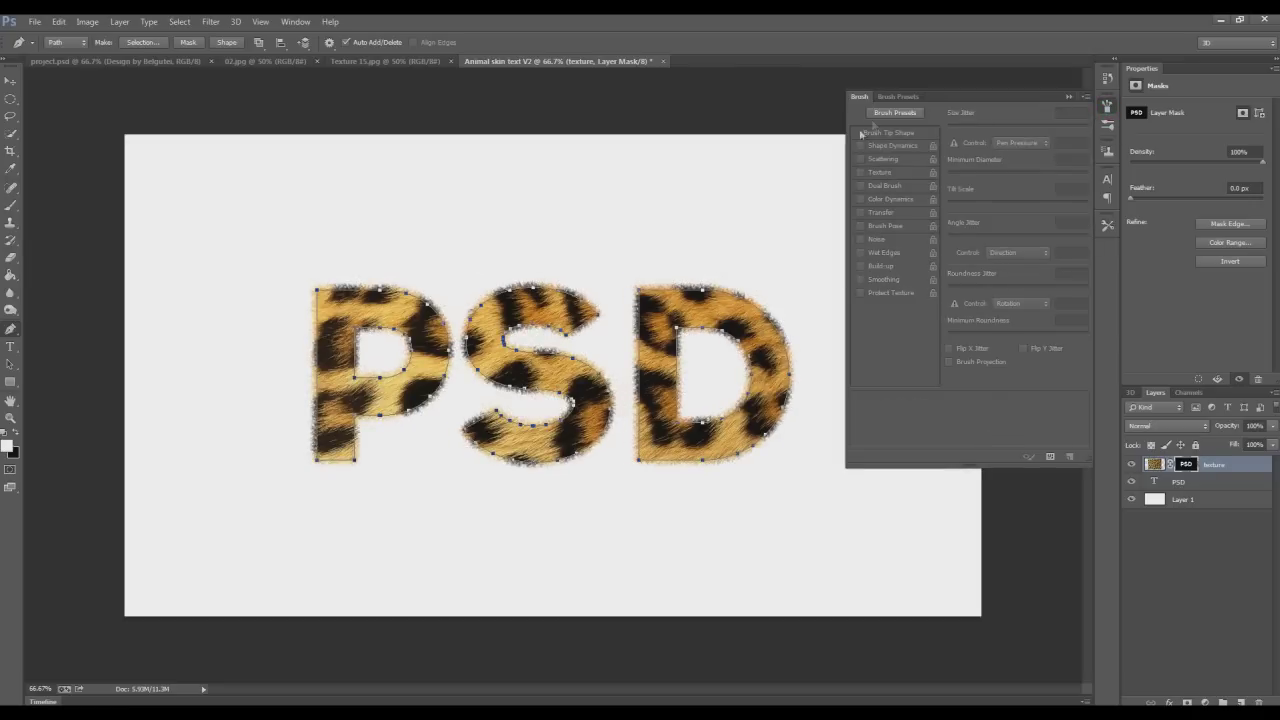
key(b)
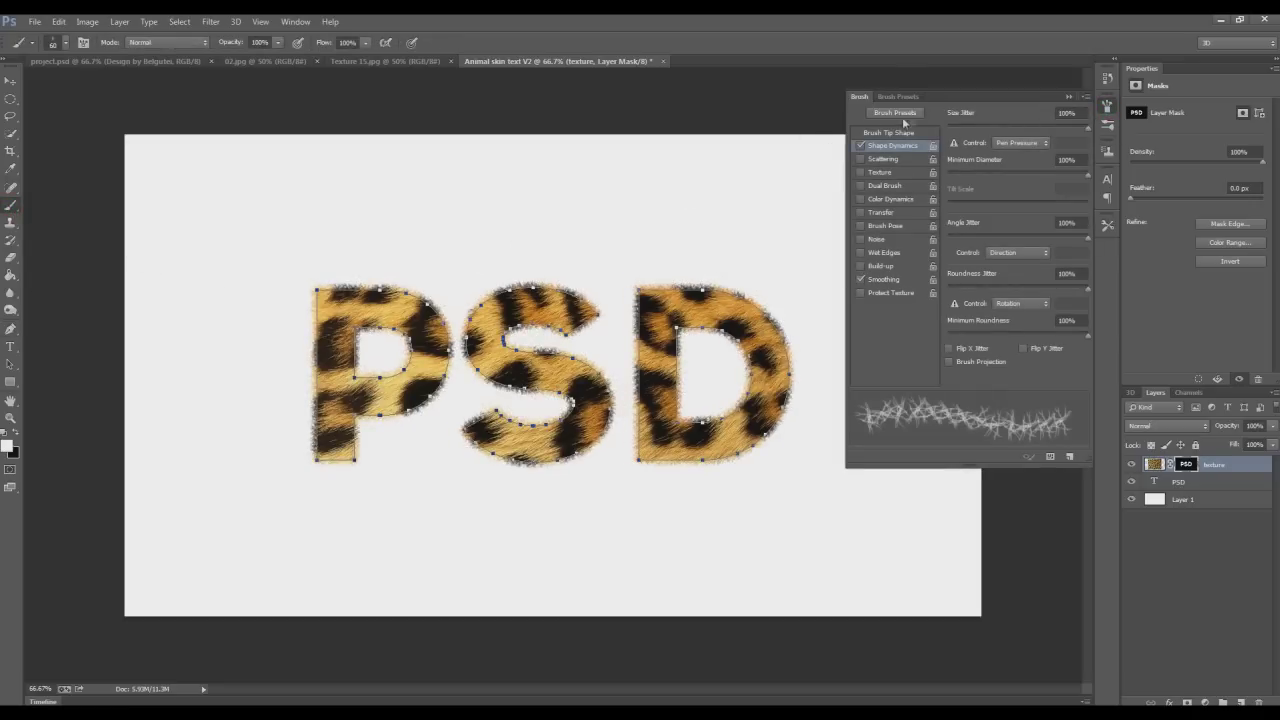
click(893, 133)
drag(982, 351, 1008, 354)
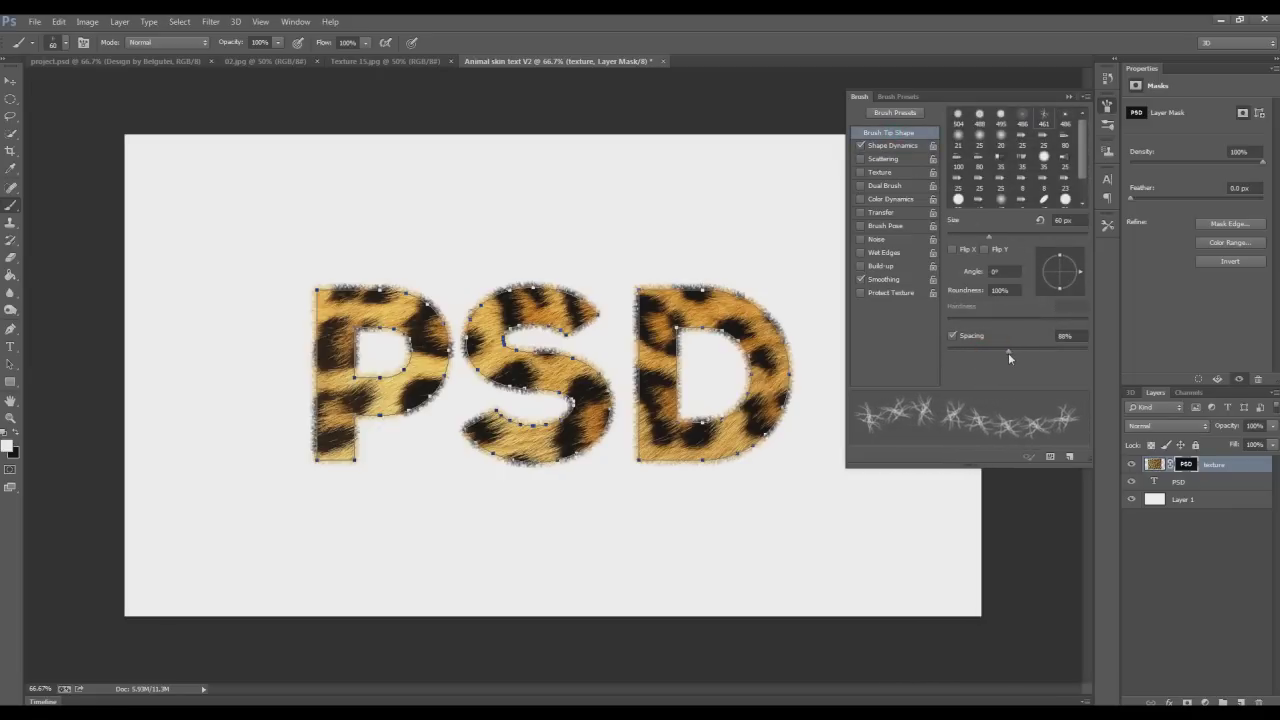
drag(1008, 352, 1016, 355)
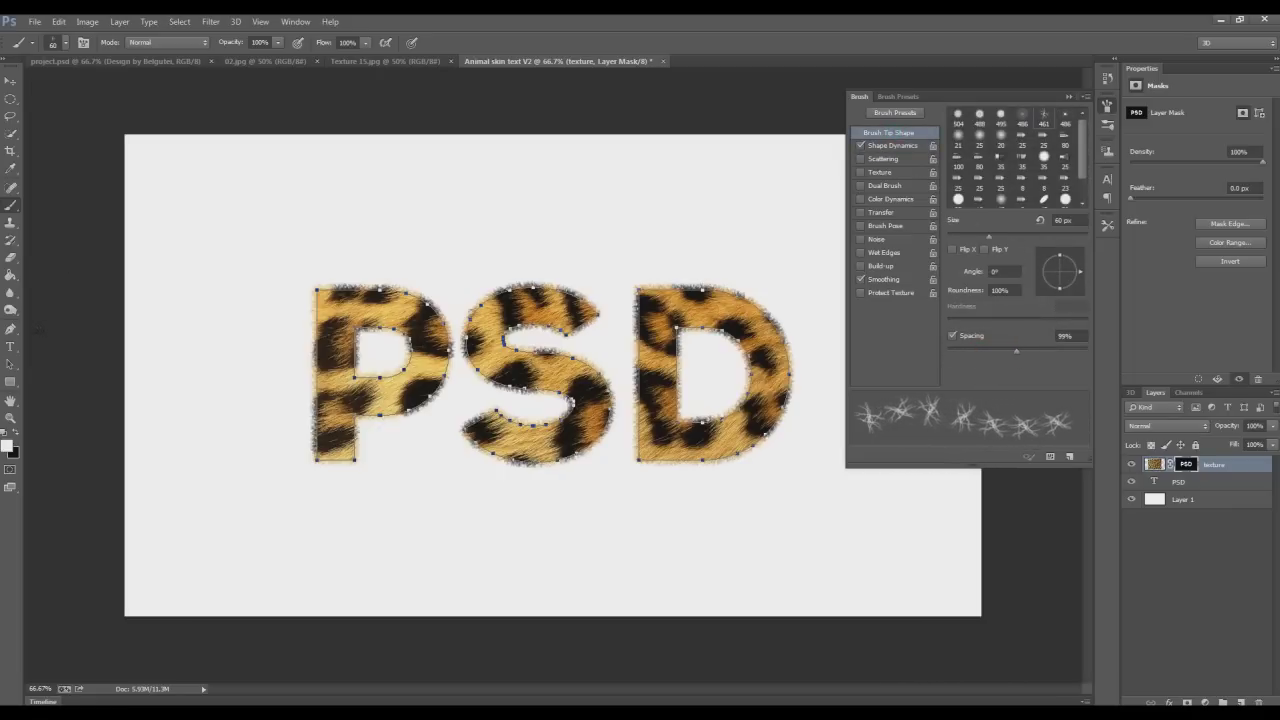
Step: Stroke the letter path with the widely spaced fur brush, then delete the path
click(10, 330)
click(1068, 96)
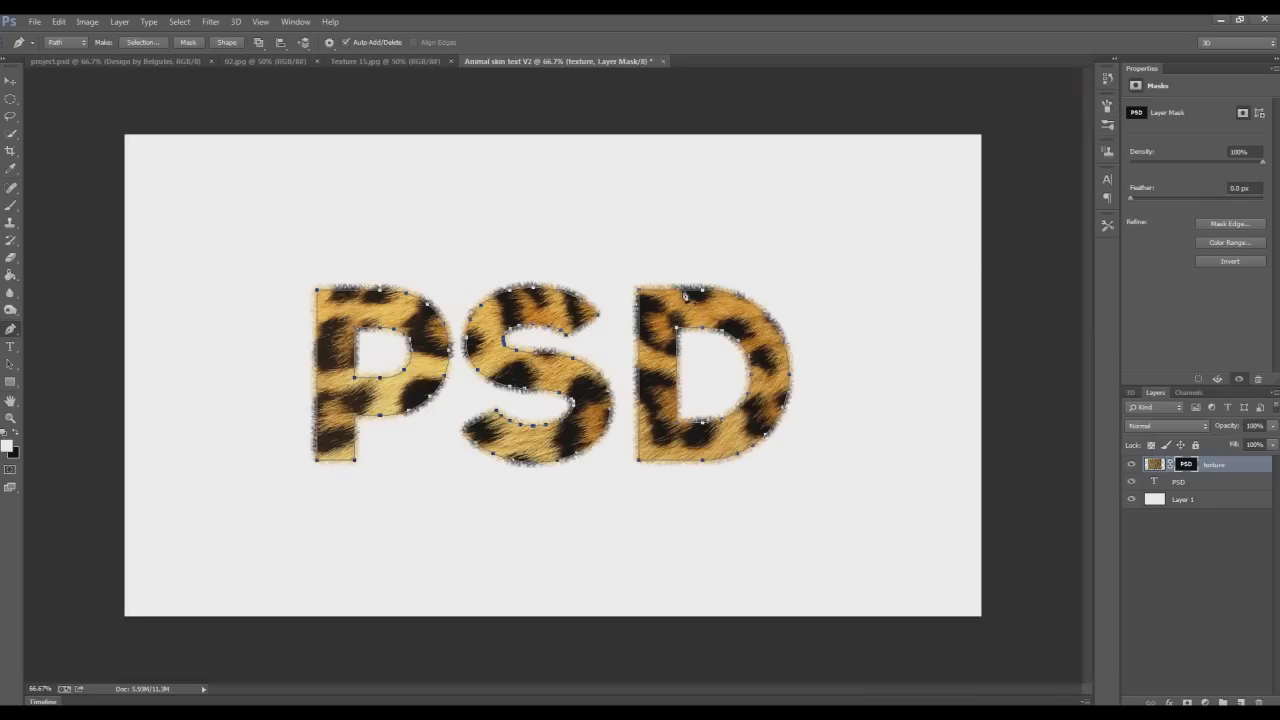
right_click(687, 297)
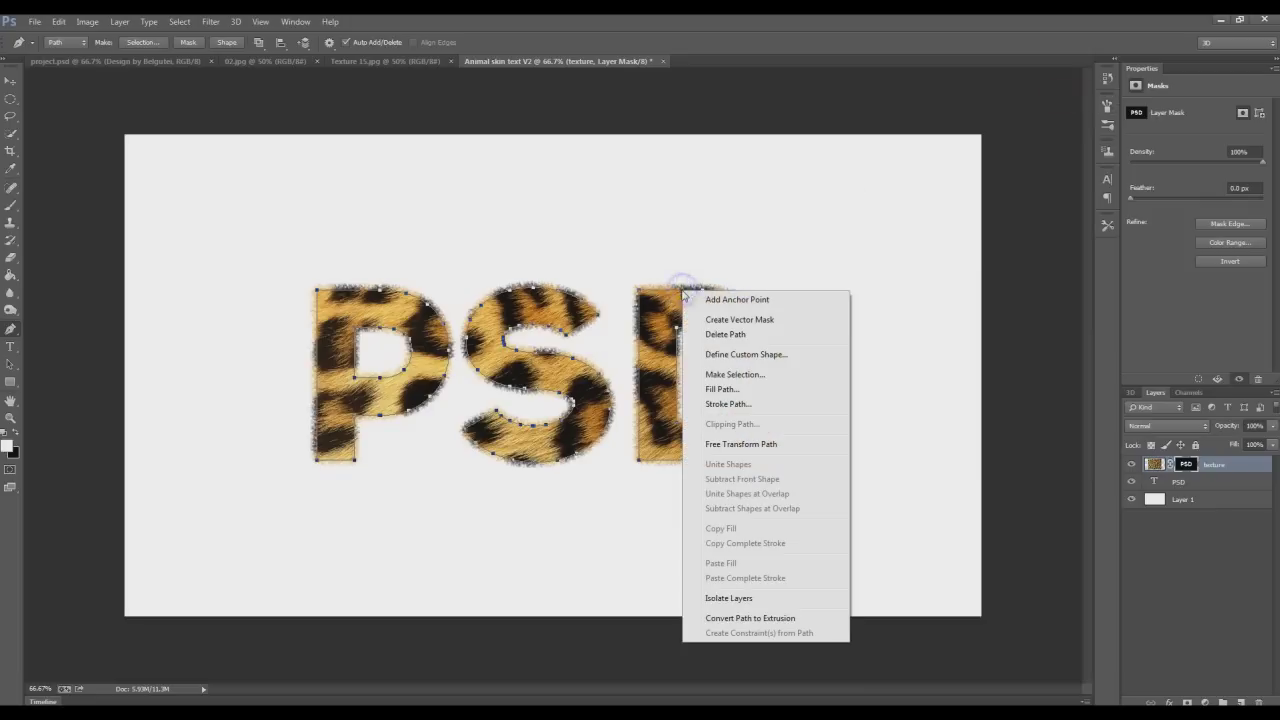
click(738, 405)
click(731, 250)
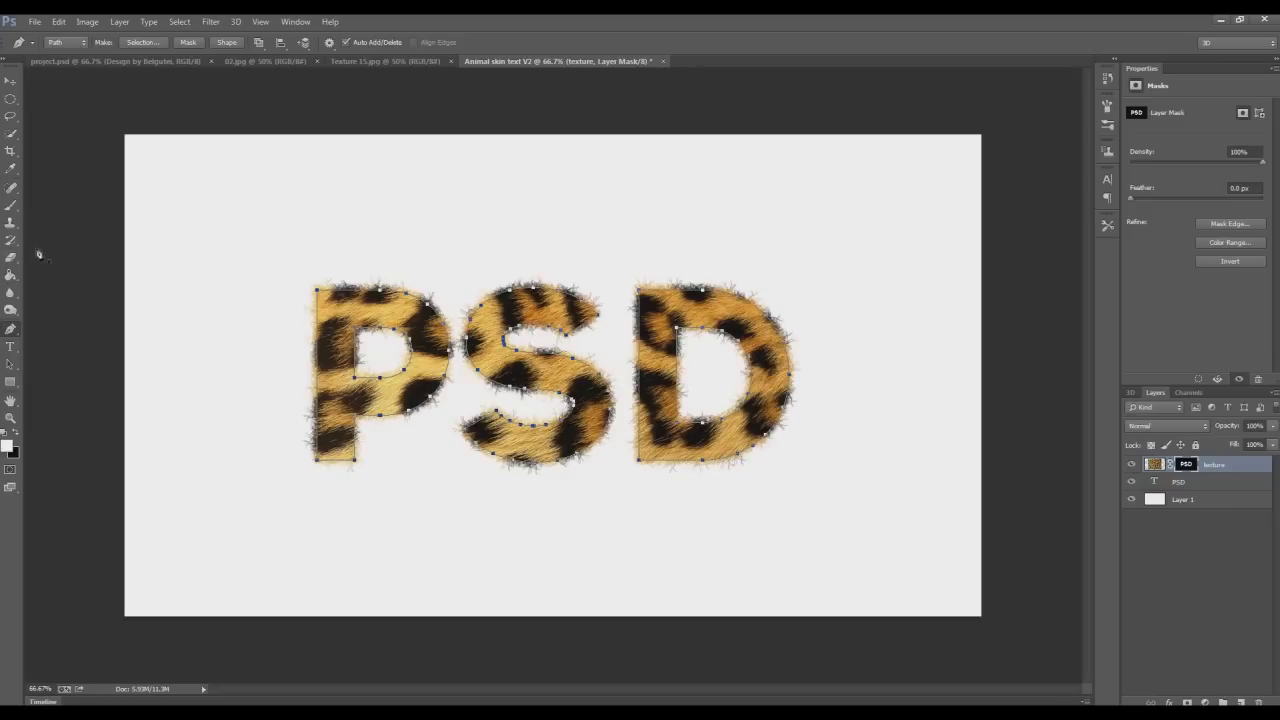
right_click(549, 292)
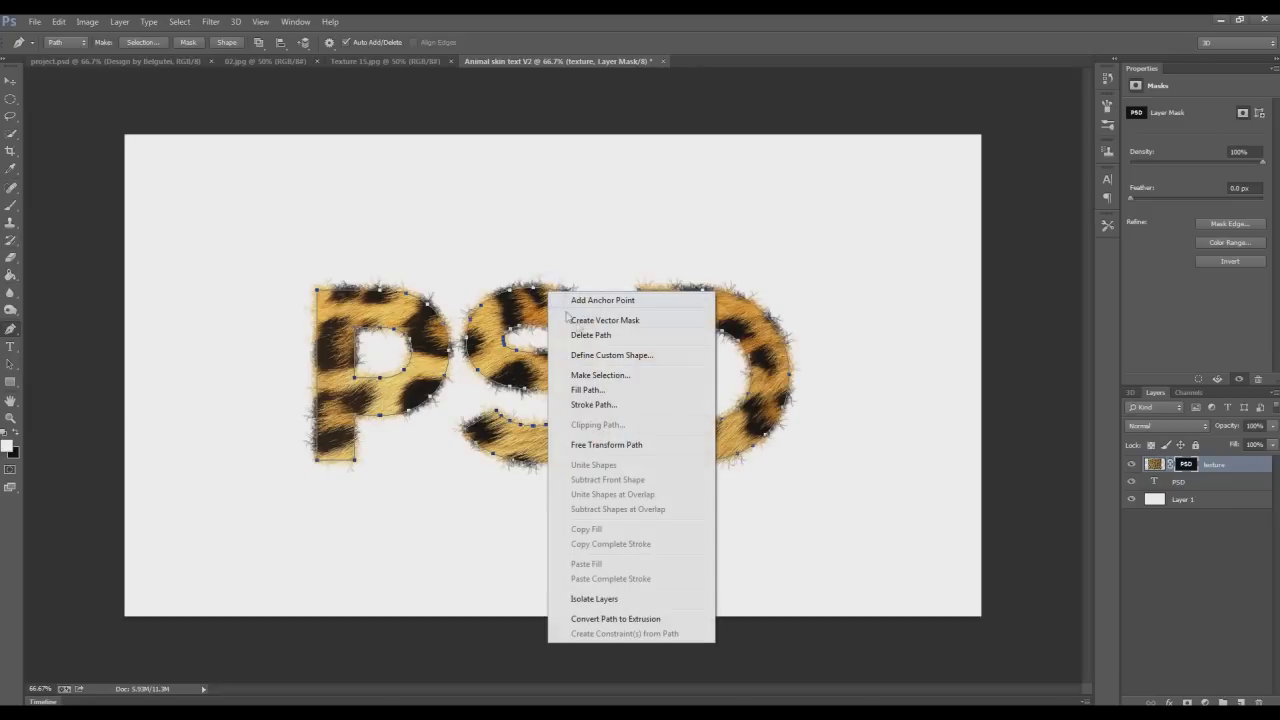
click(586, 336)
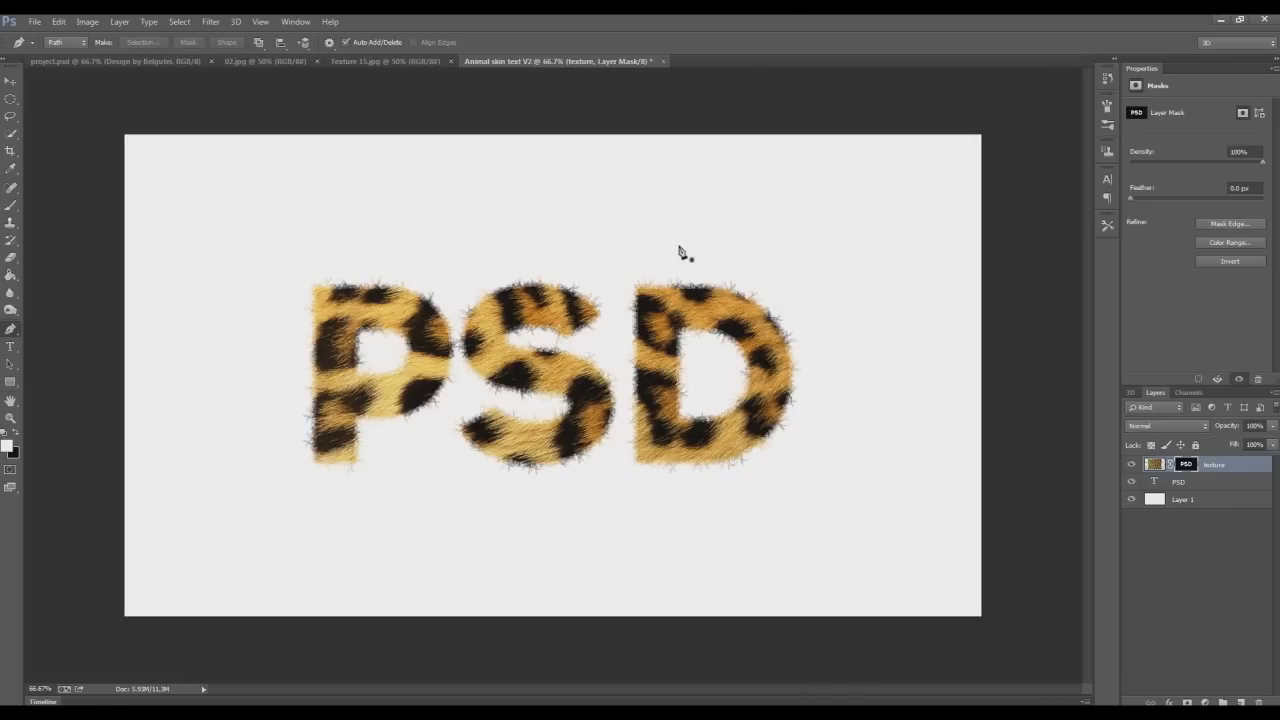
Step: Add a Linear Burn inner shadow at 100% opacity to the fur texture layer
drag(1200, 500, 1259, 700)
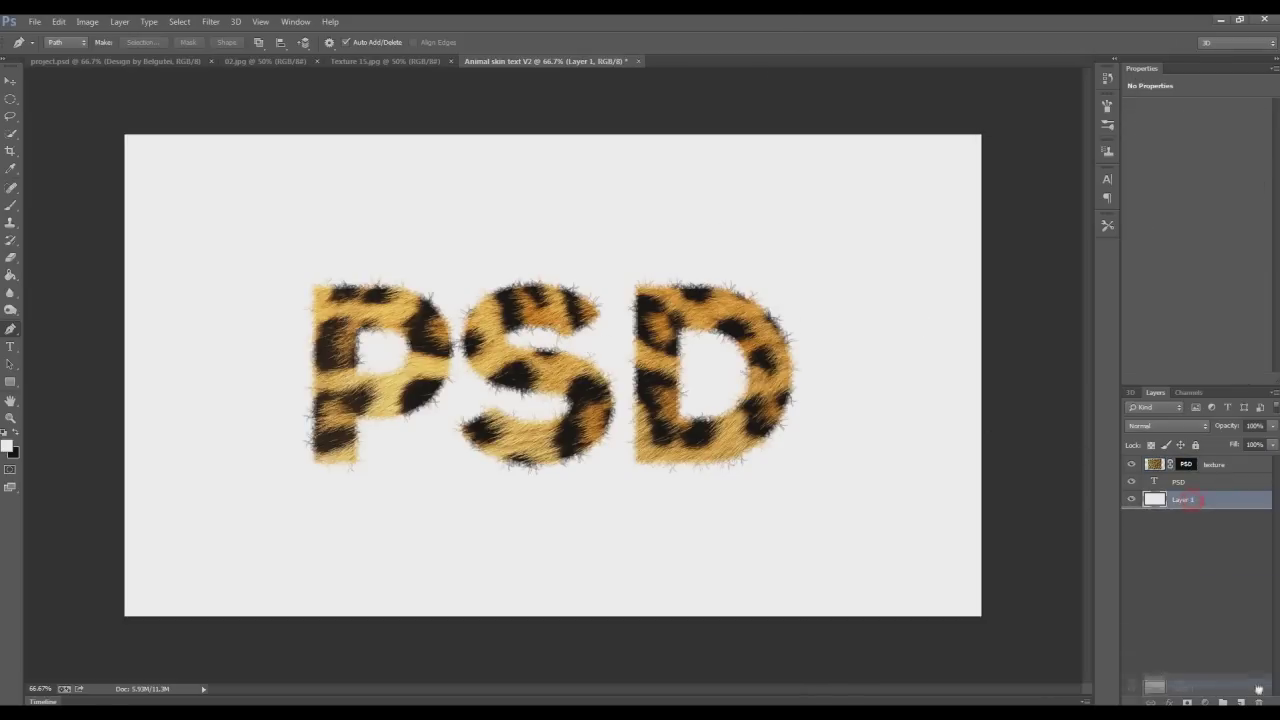
drag(1259, 701, 1225, 473)
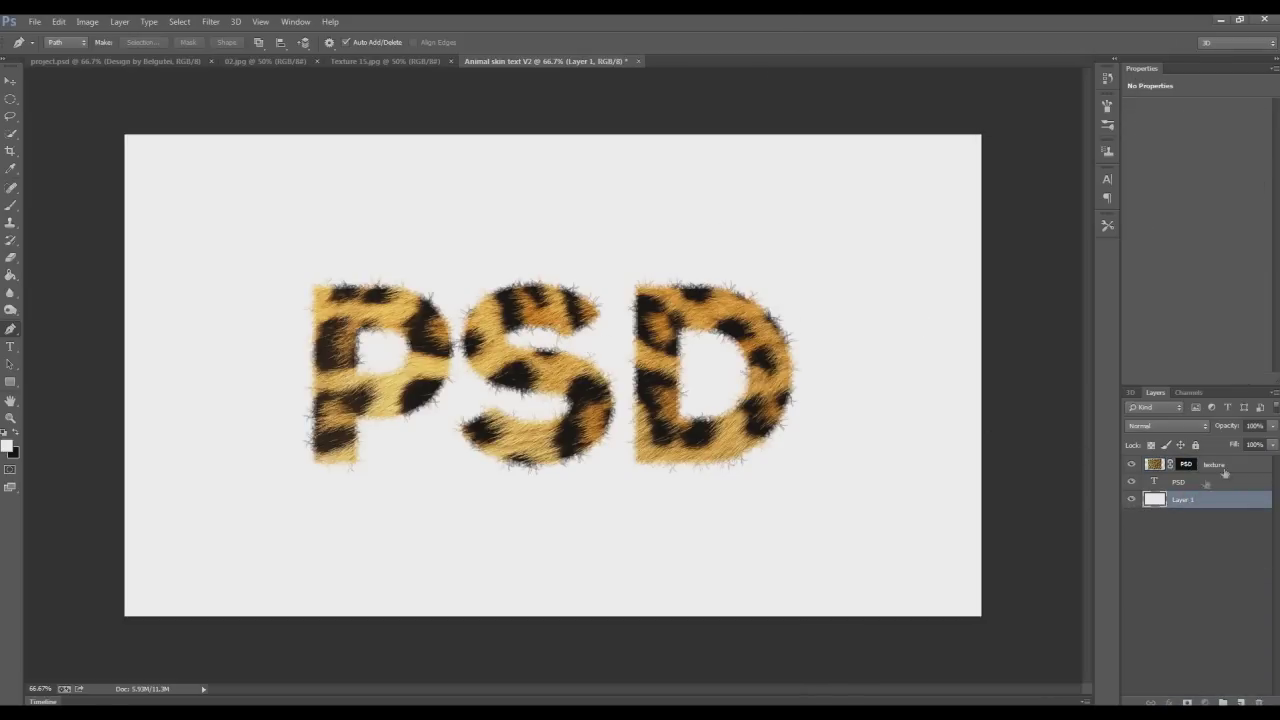
click(1154, 464)
click(1168, 702)
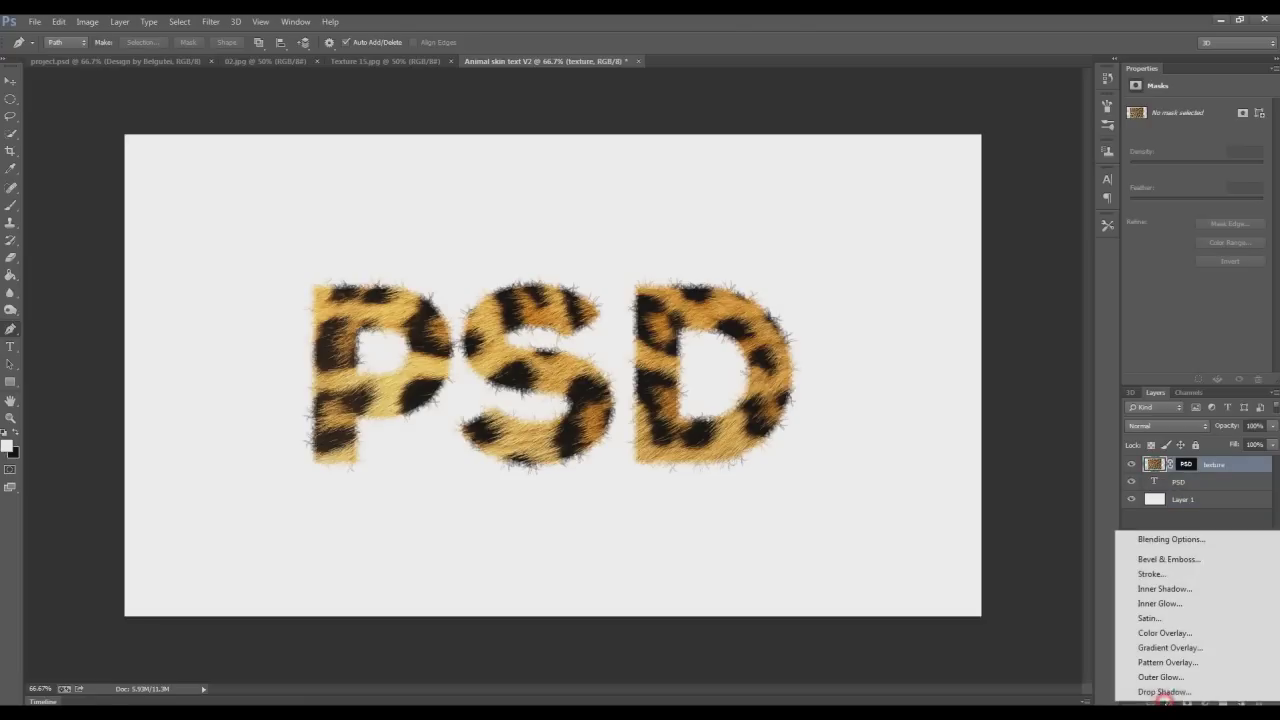
click(1165, 590)
drag(994, 265, 958, 245)
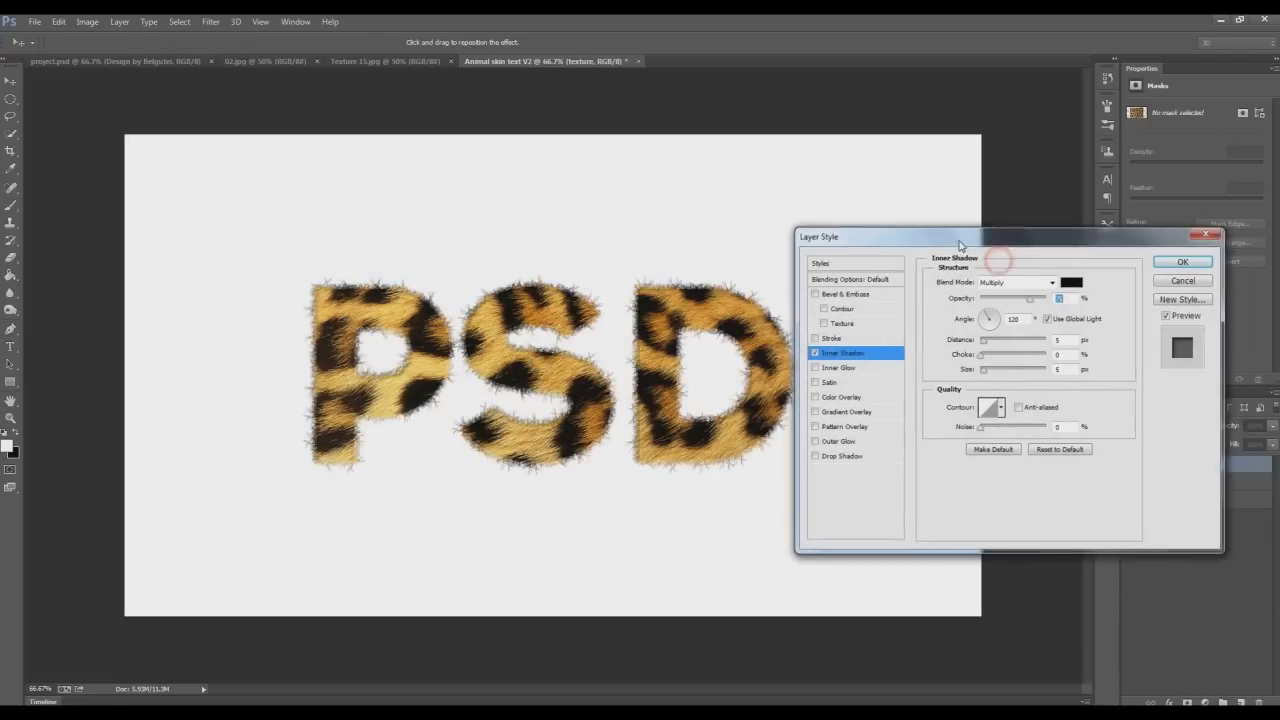
click(1040, 282)
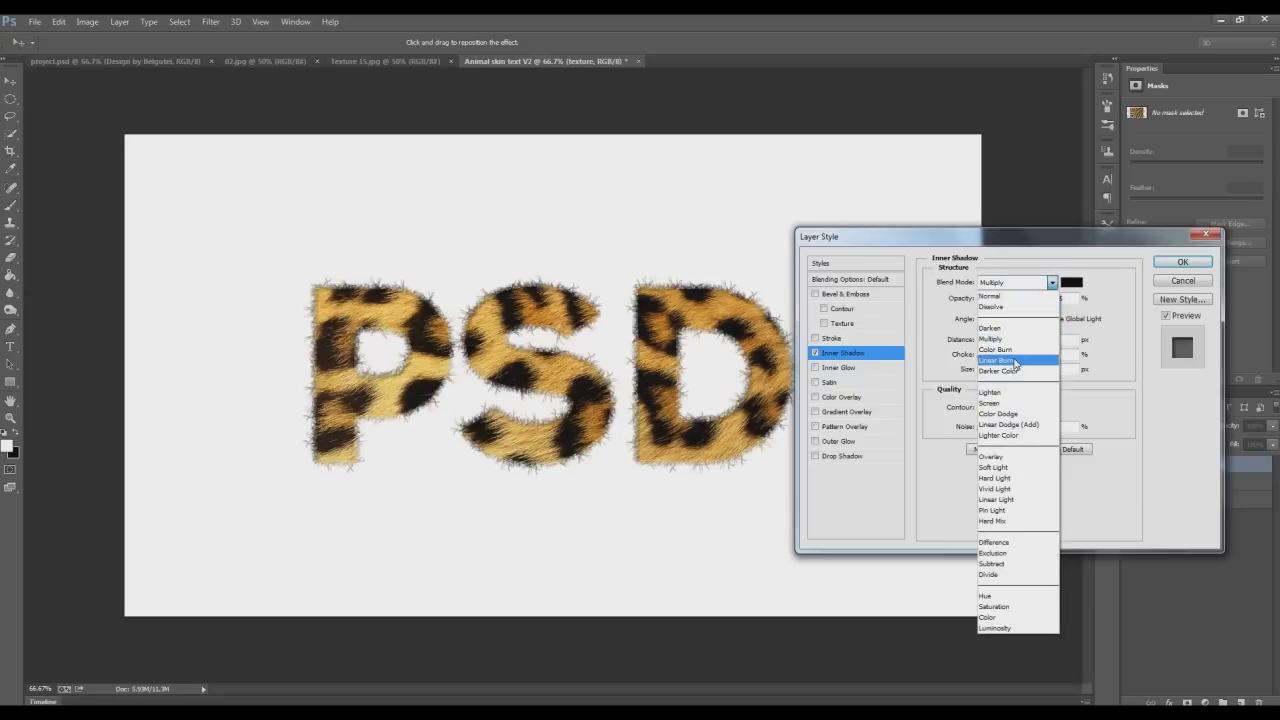
click(1000, 360)
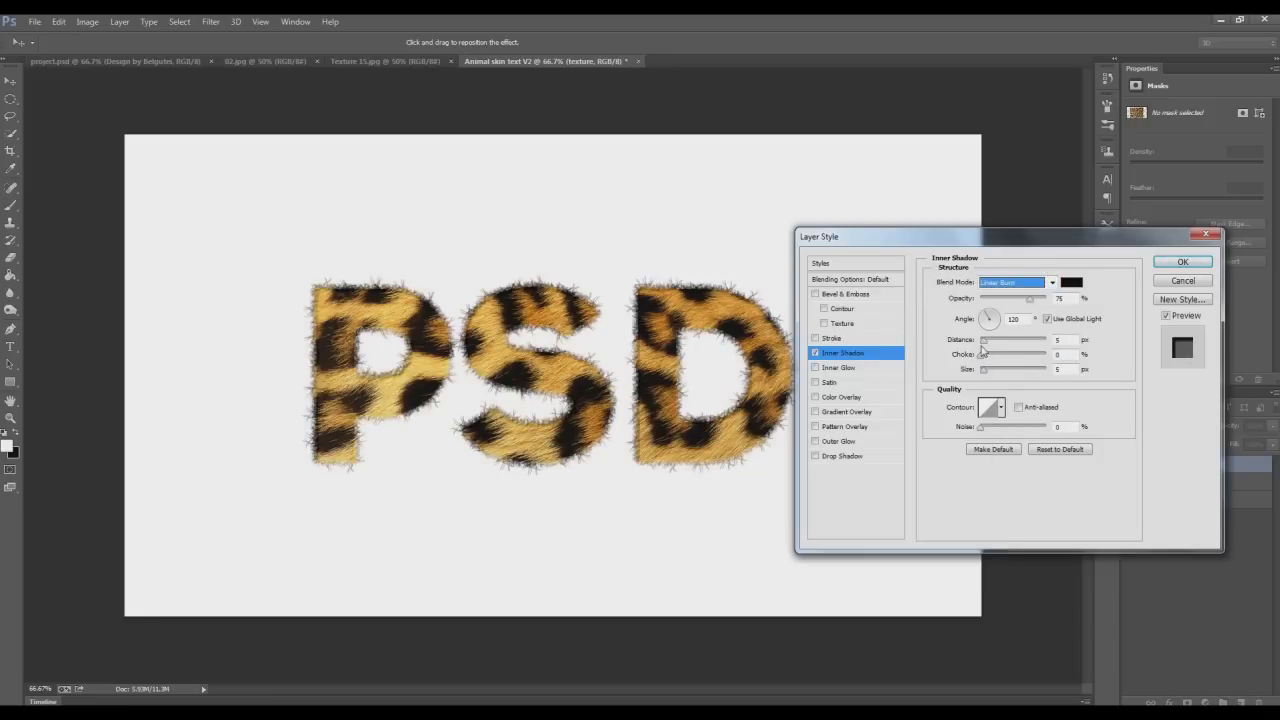
drag(1033, 302, 1046, 298)
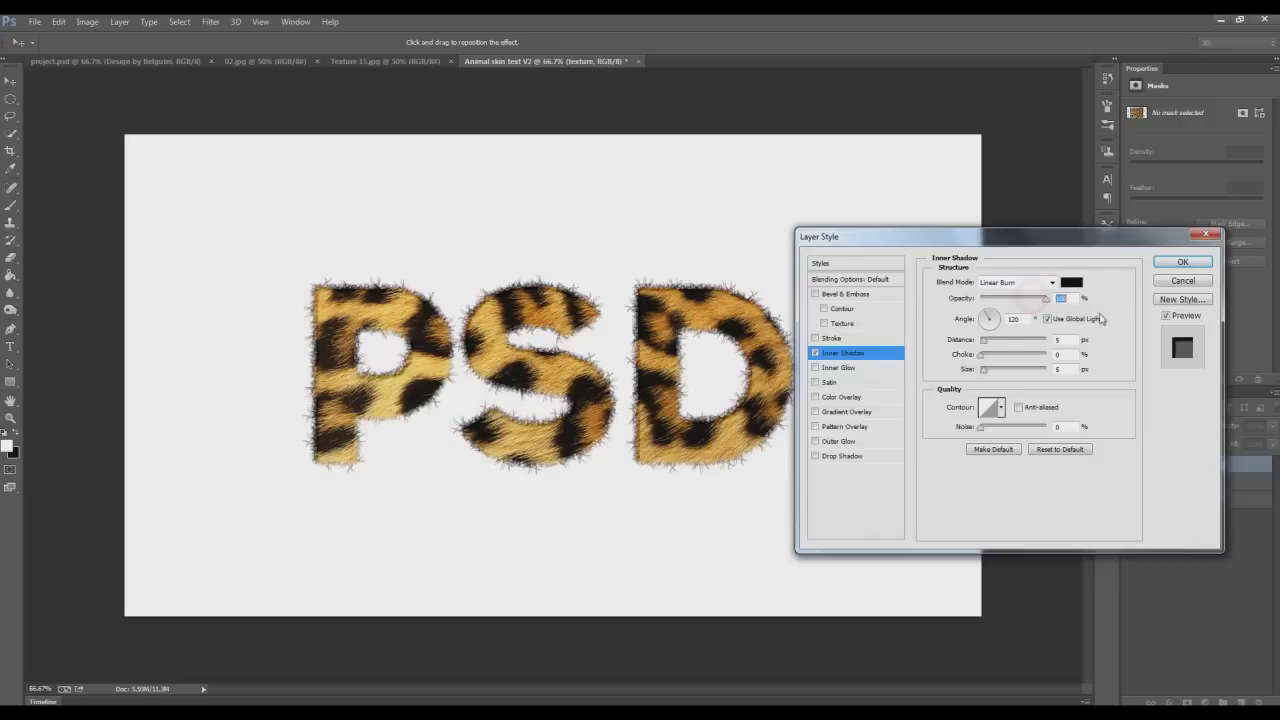
drag(983, 369, 992, 374)
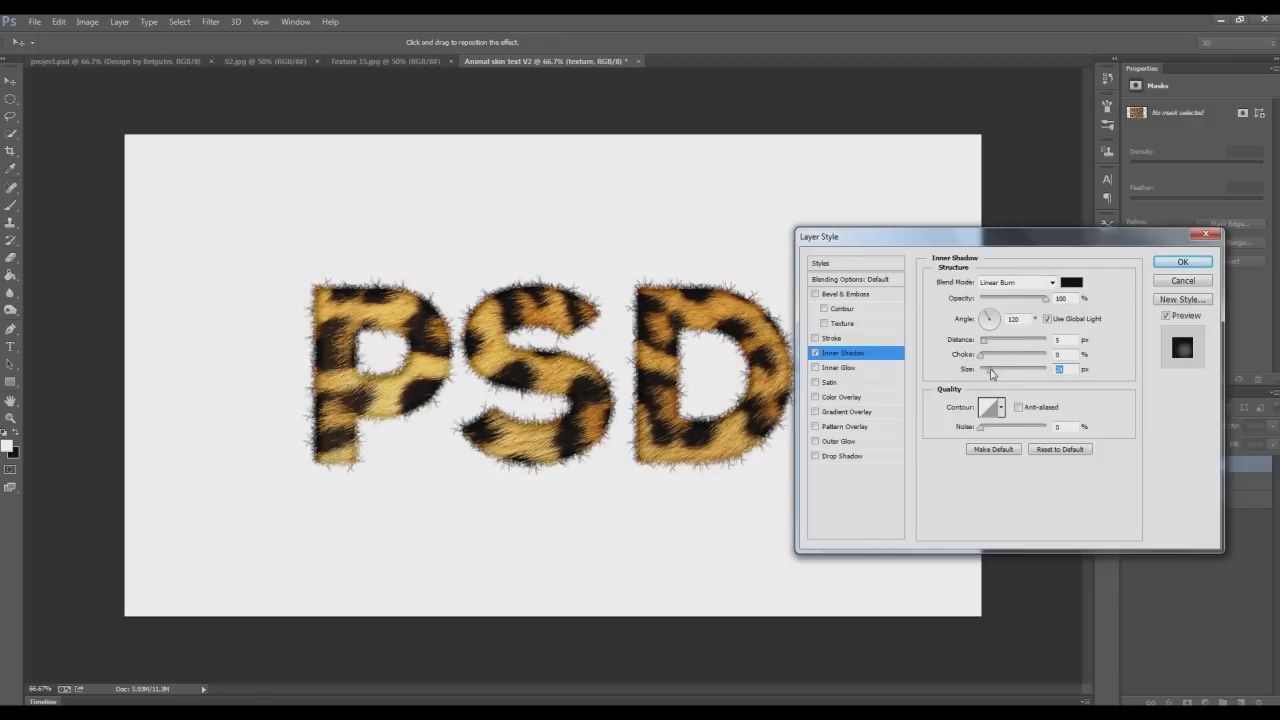
Step: Finalize the inner shadow as Linear Burn, Distance 2, Size 21, and delete the white background
drag(867, 243, 944, 256)
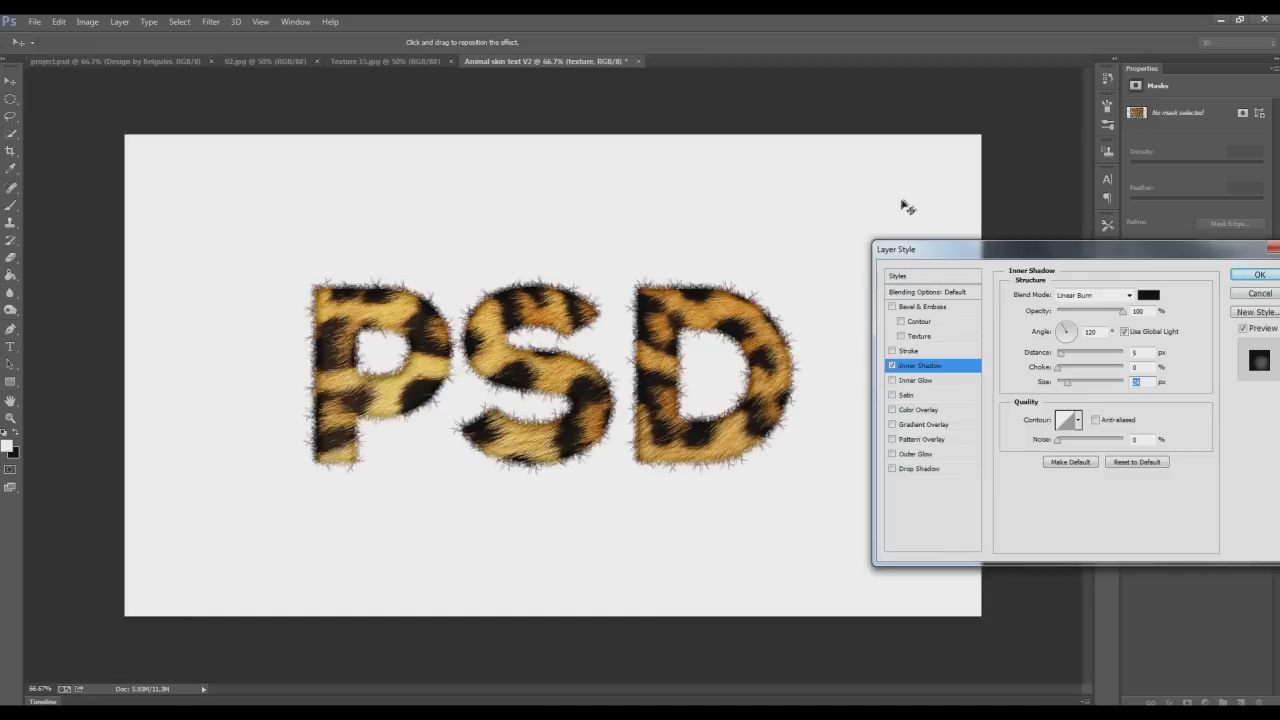
drag(1004, 251, 915, 235)
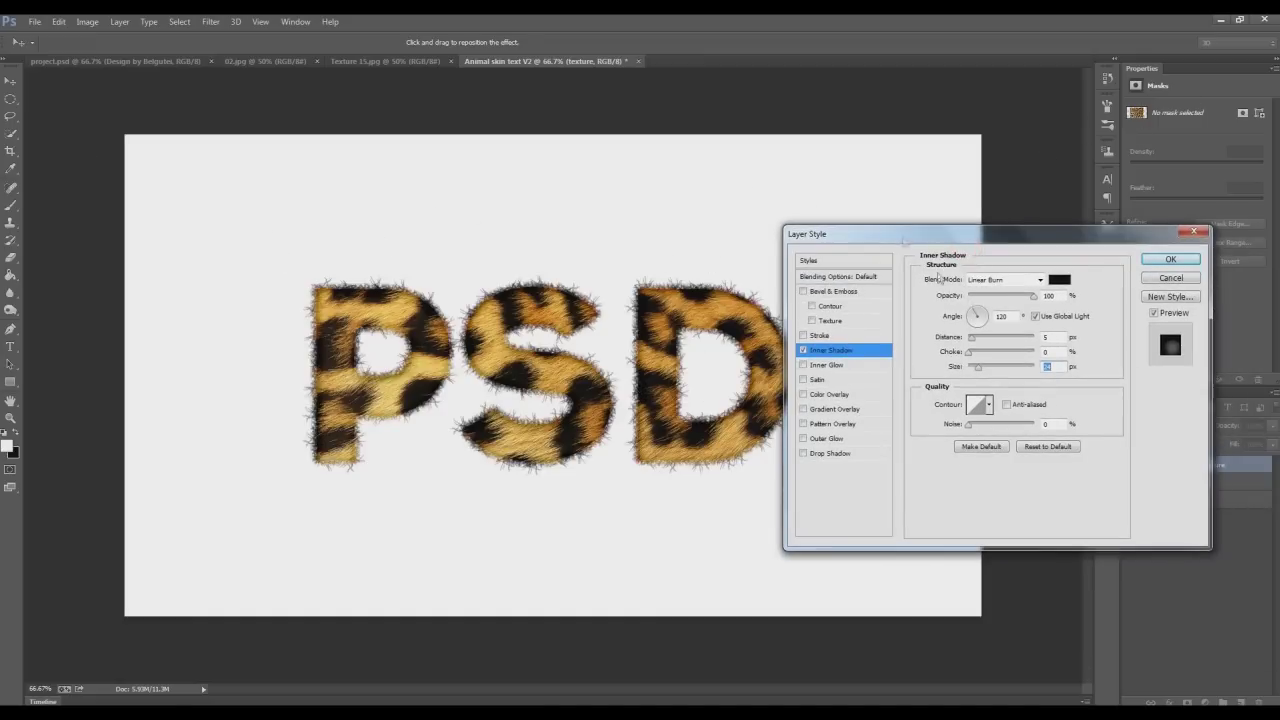
click(1040, 280)
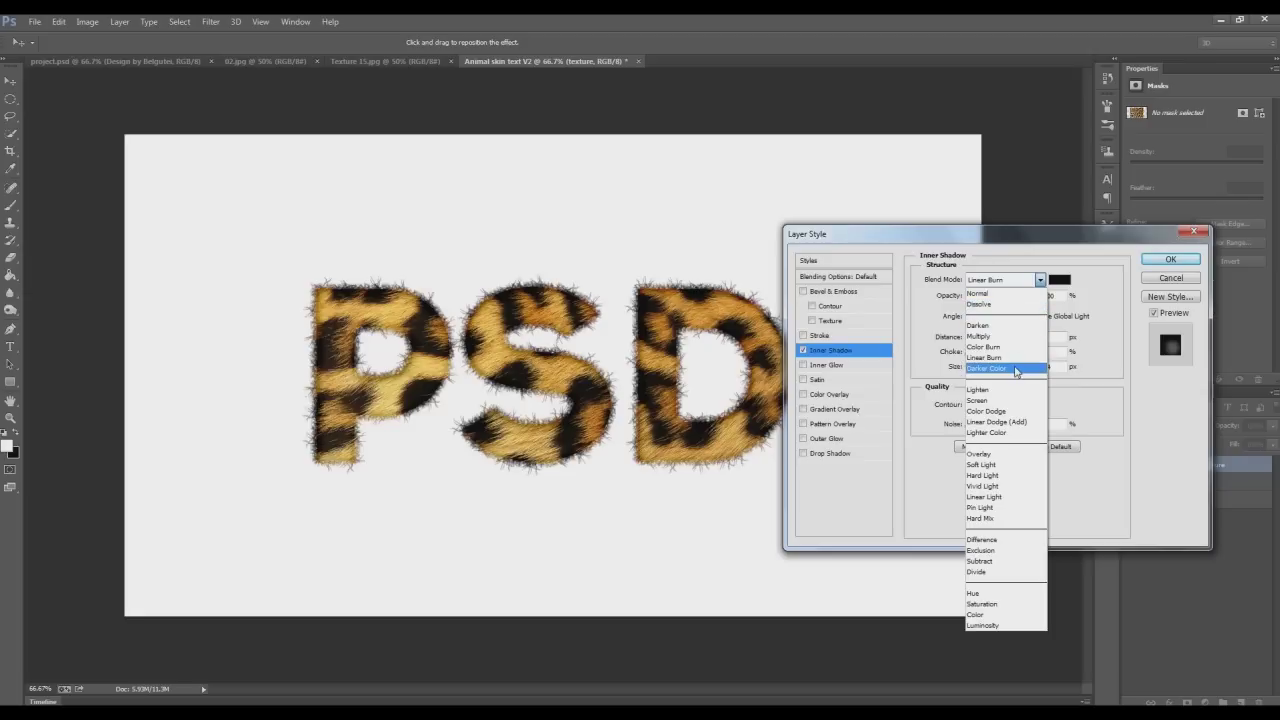
click(1010, 368)
click(1030, 284)
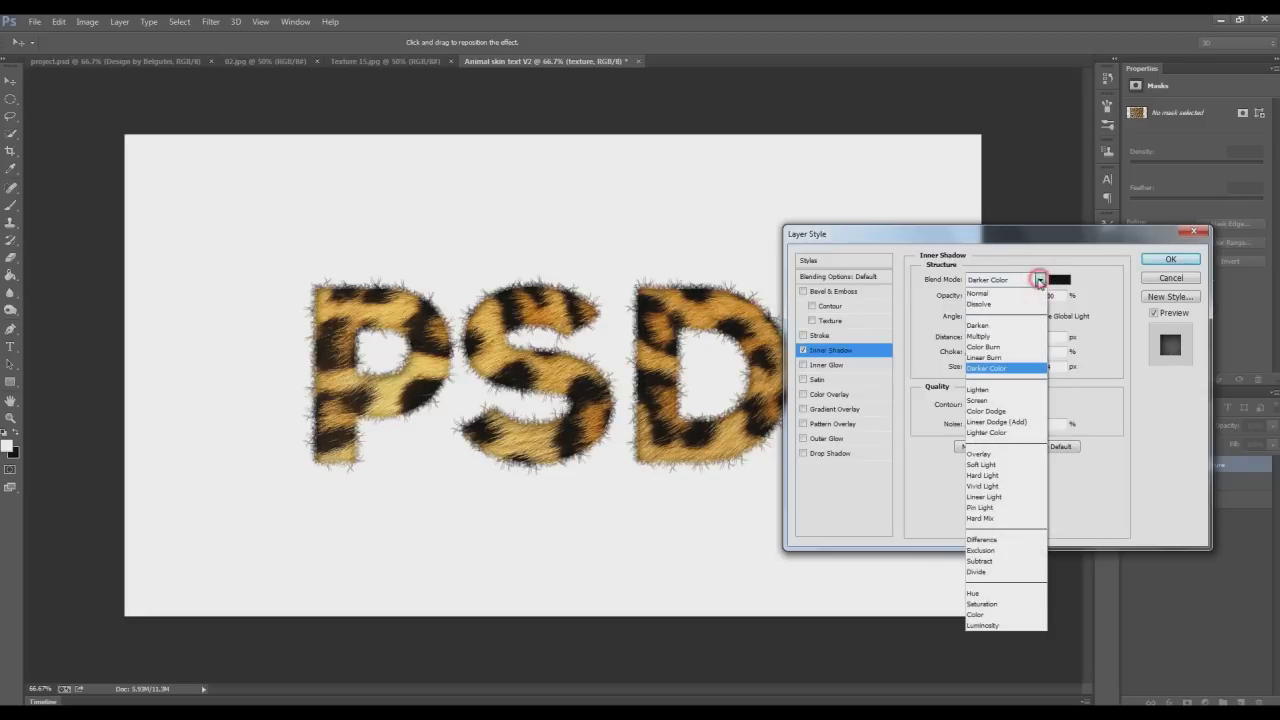
click(1018, 422)
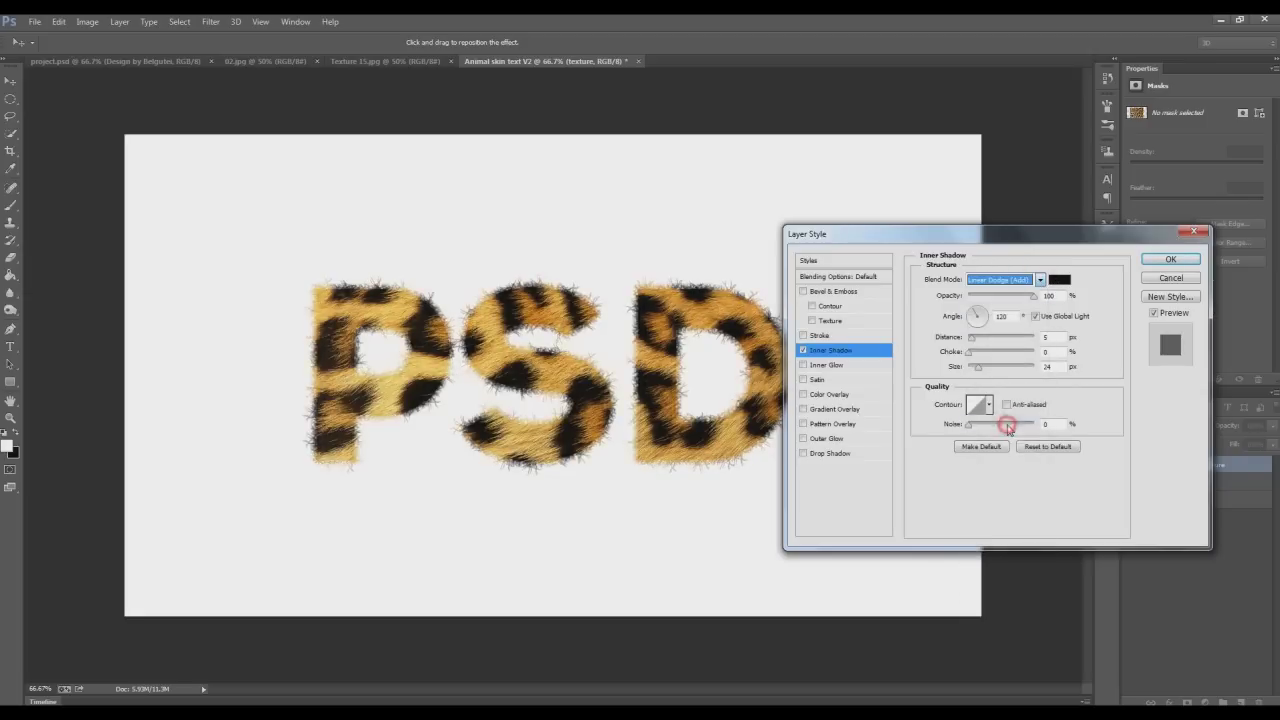
click(1038, 280)
click(1003, 352)
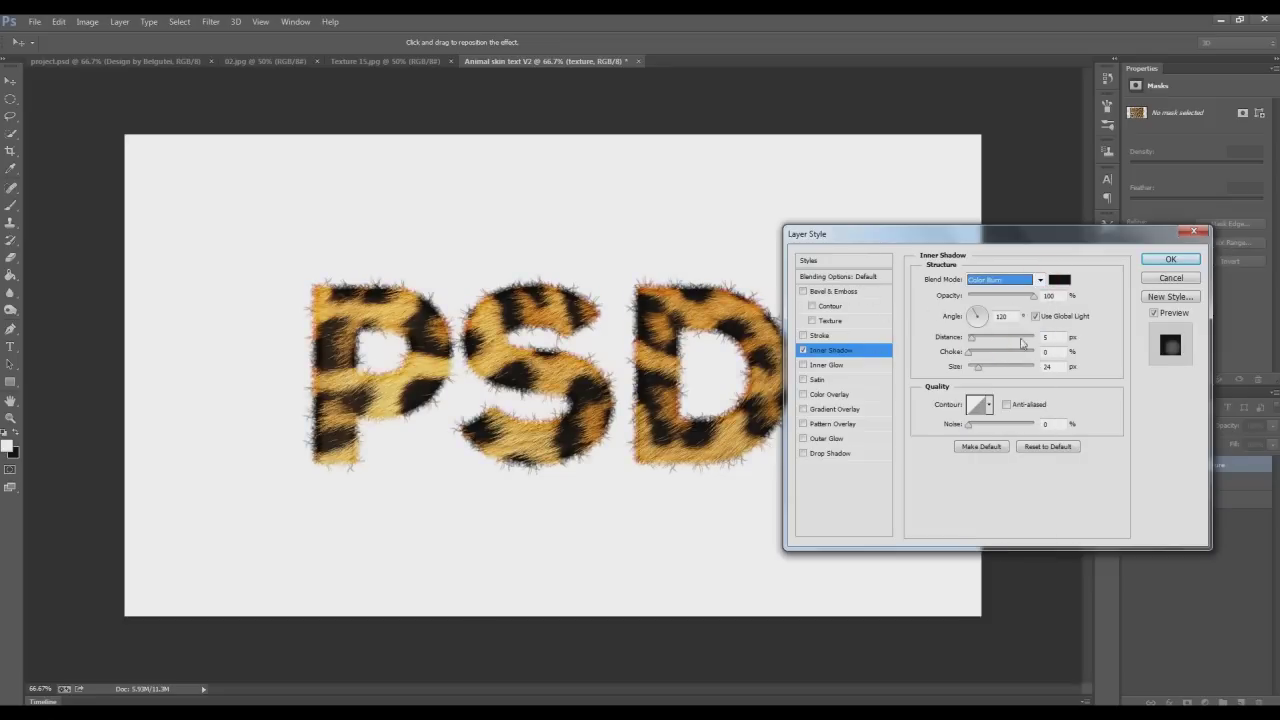
drag(980, 368, 968, 340)
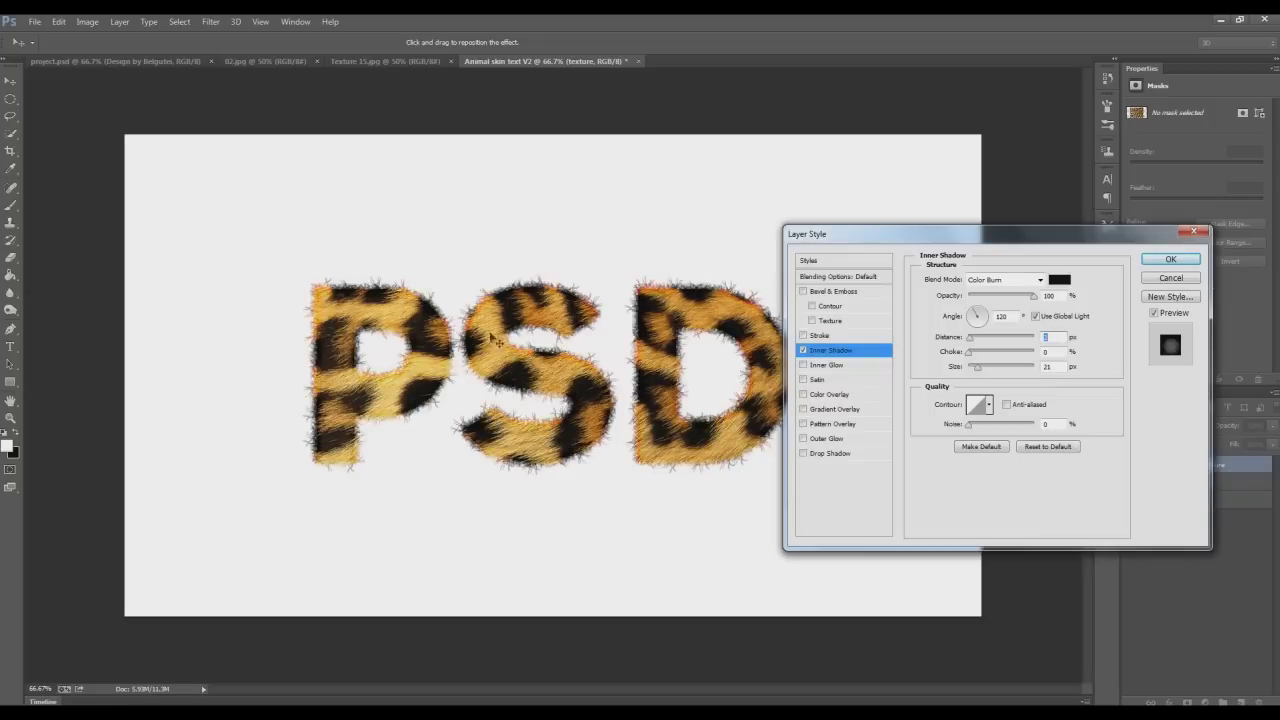
click(996, 281)
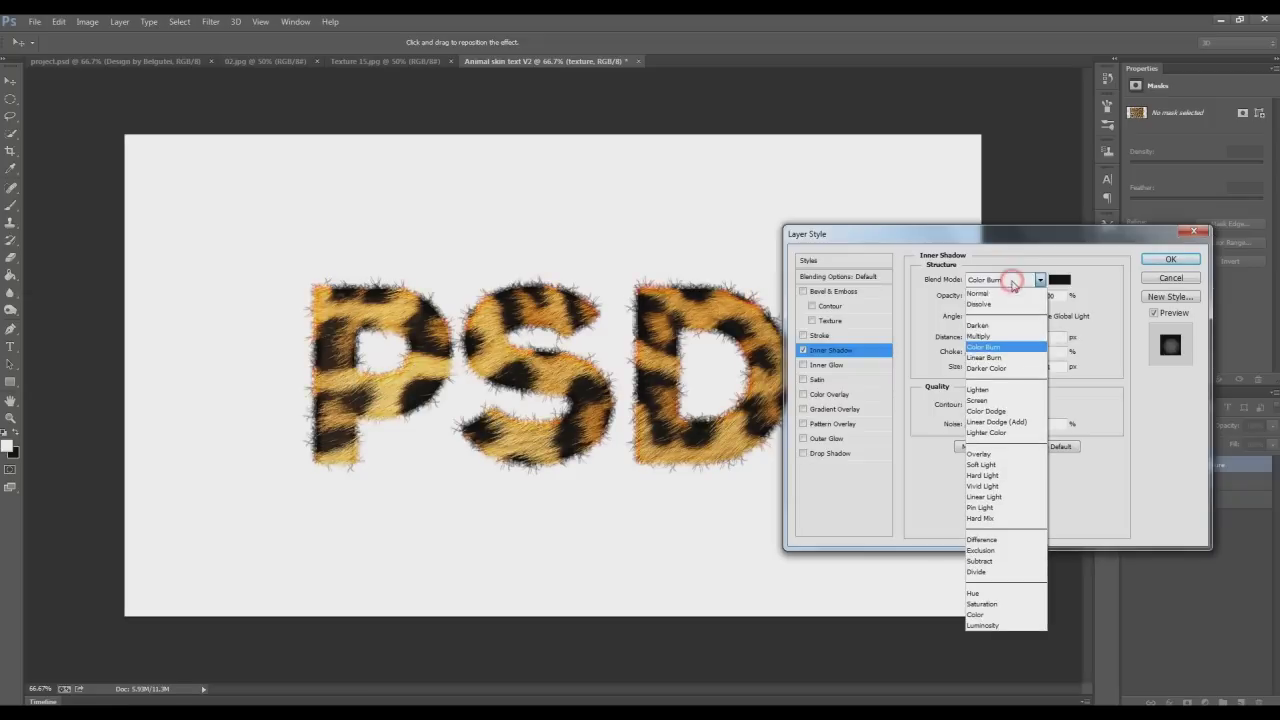
click(998, 358)
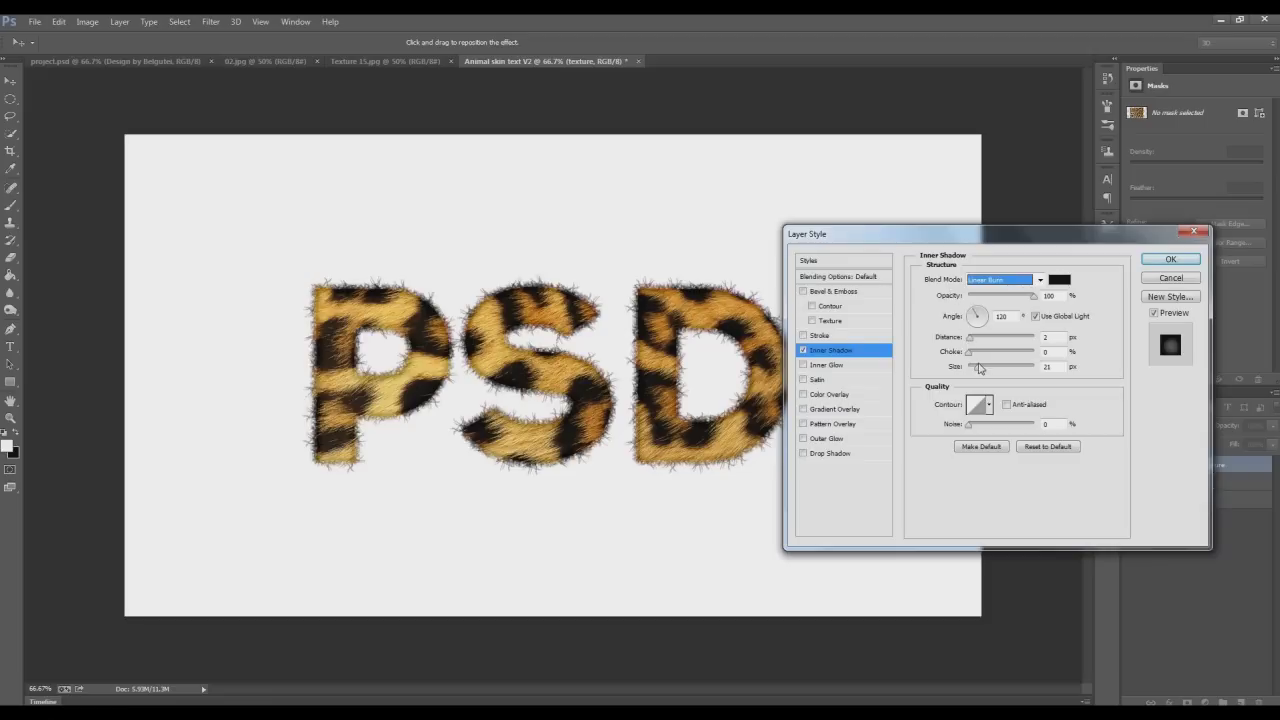
drag(979, 368, 977, 371)
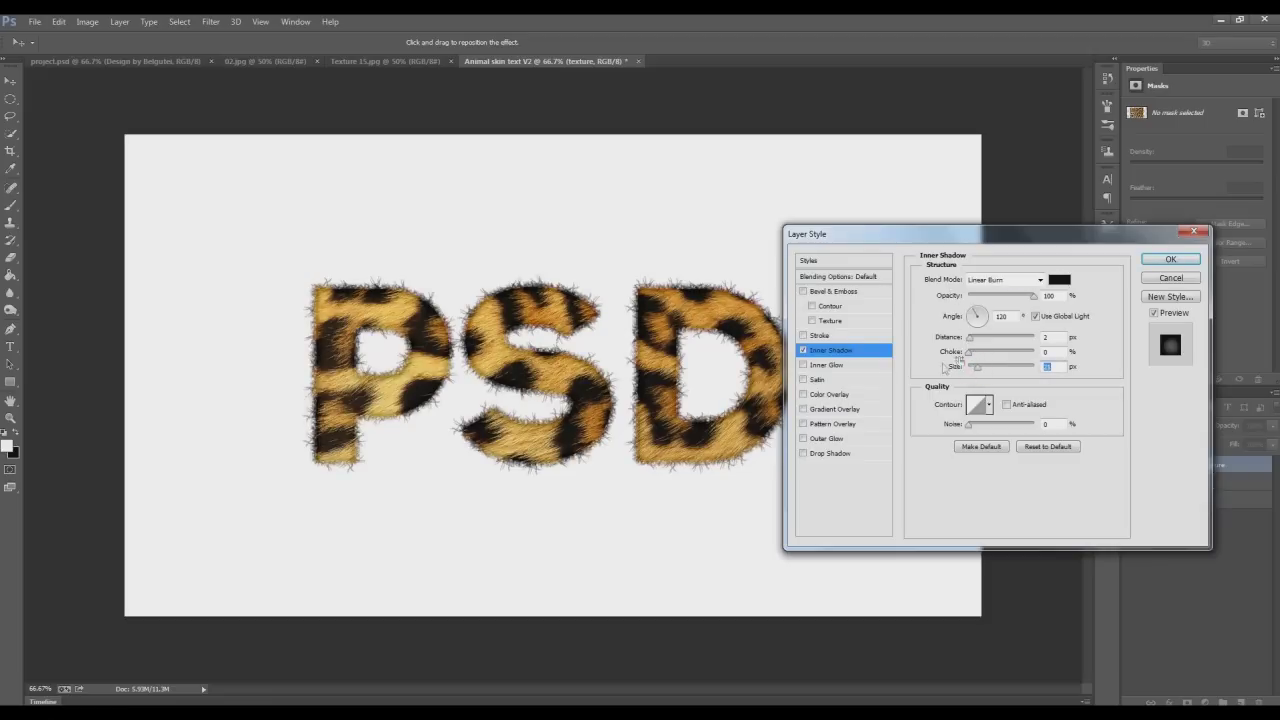
click(1172, 260)
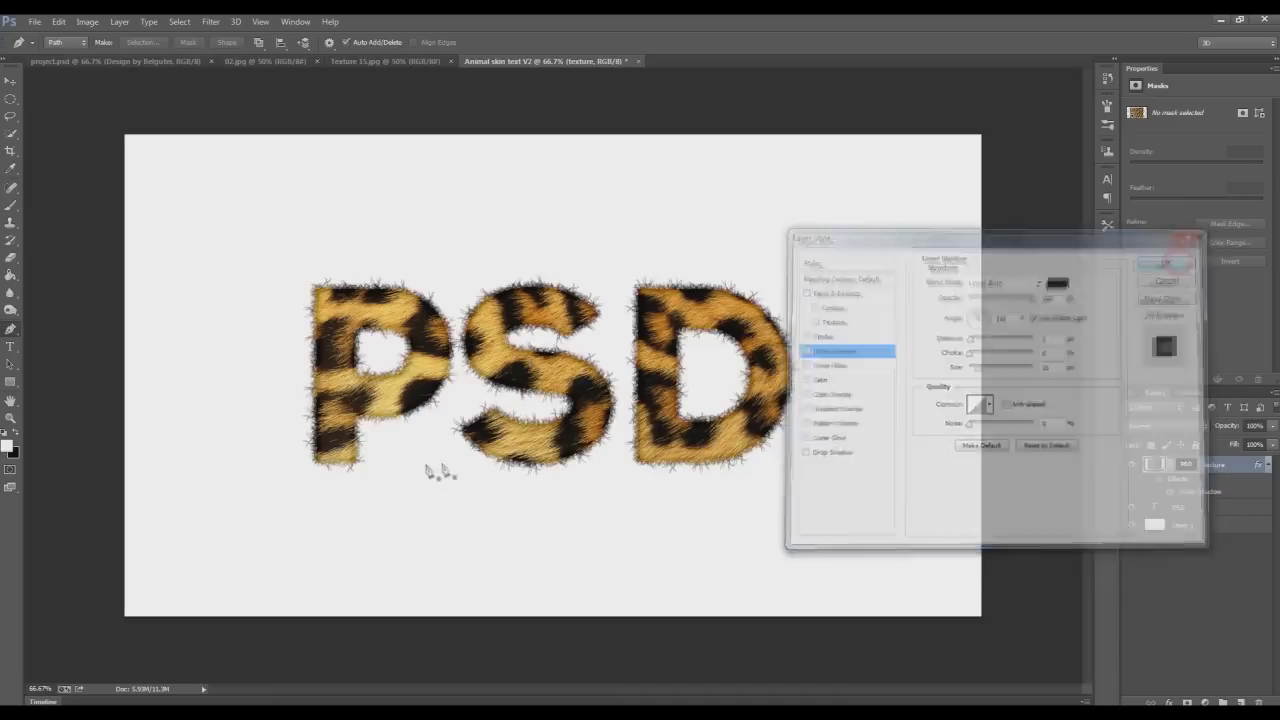
double_click(1186, 527)
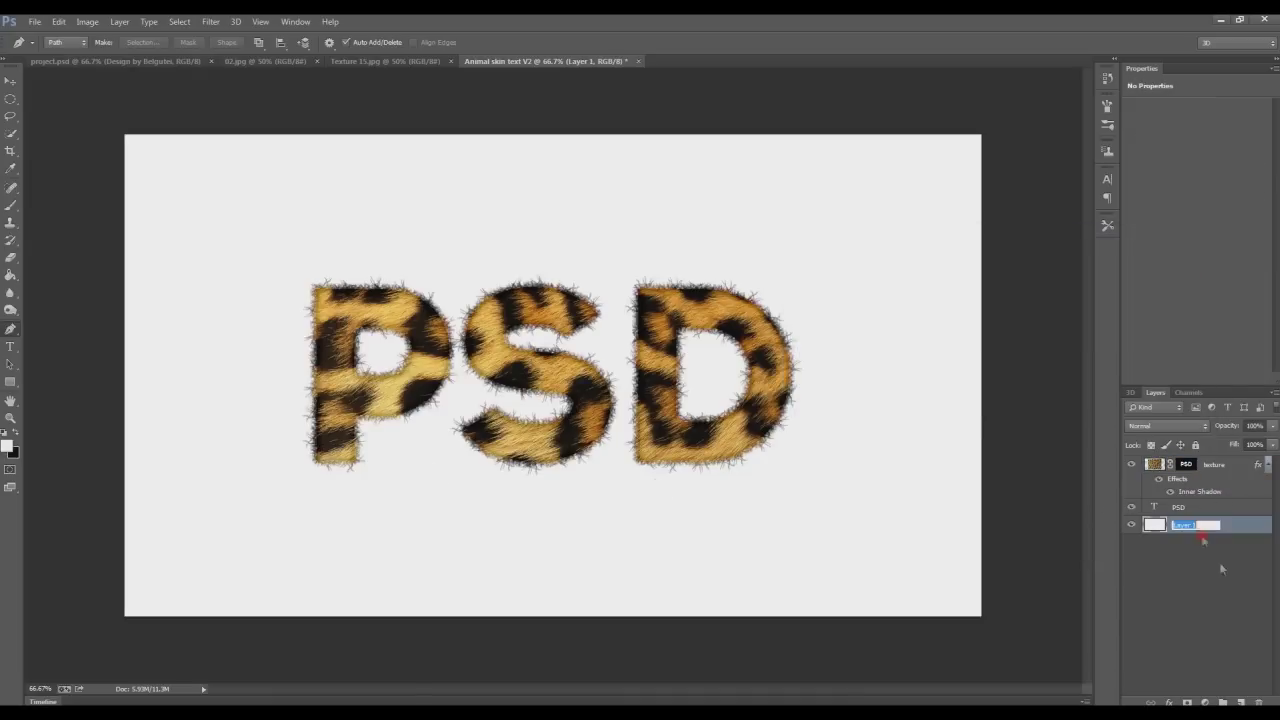
drag(1200, 527, 1259, 703)
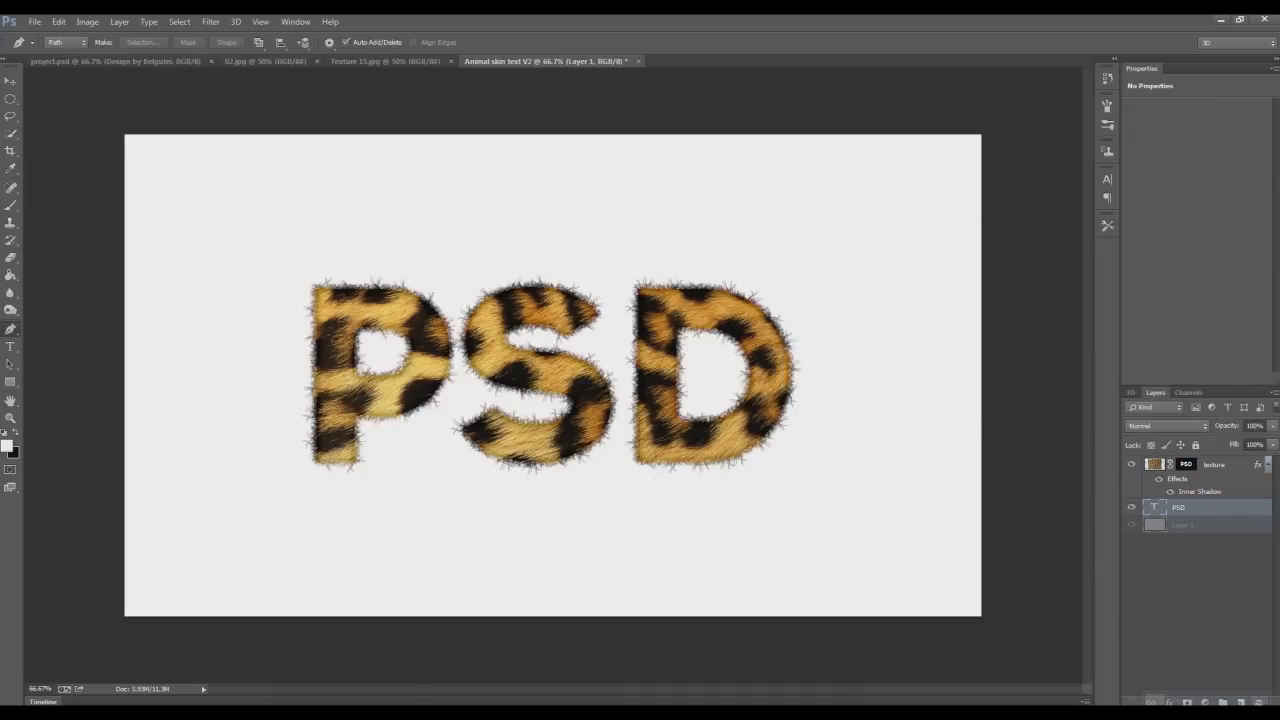
Step: Copy the whole 02.jpg wooden-floor image and paste it into the Animal skin text V2 document
click(390, 61)
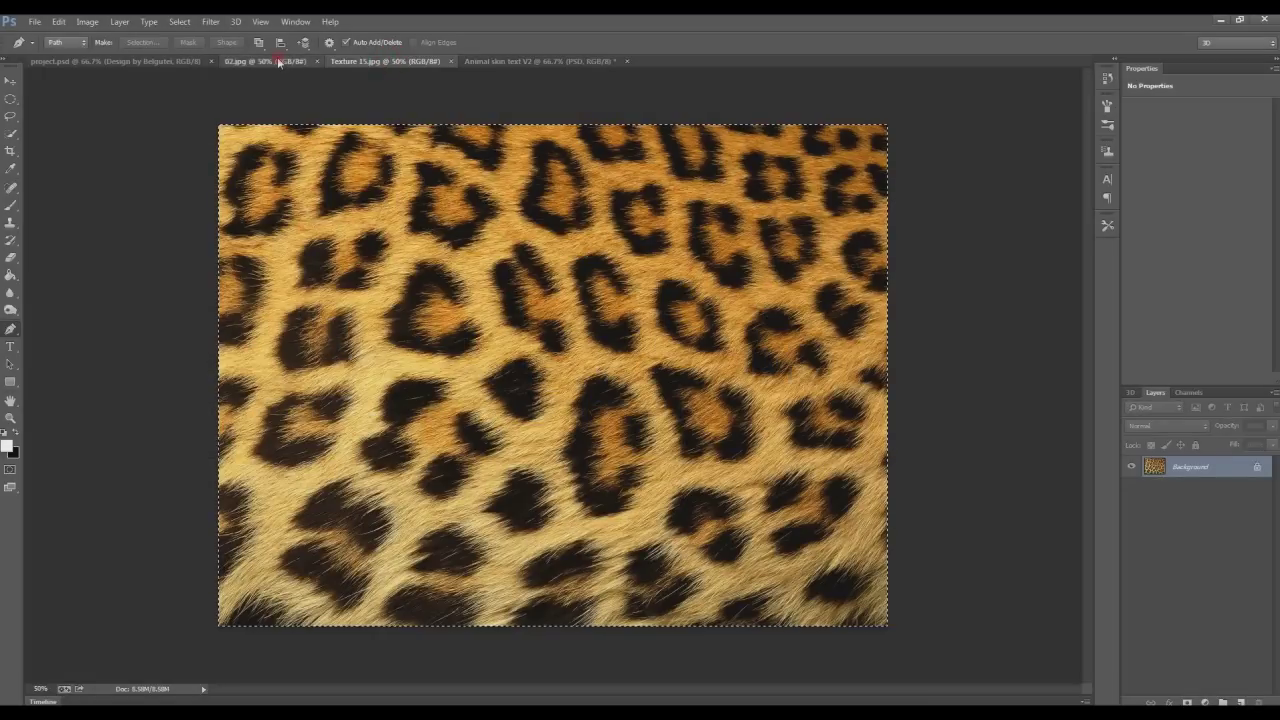
click(278, 61)
key(ctrl+a)
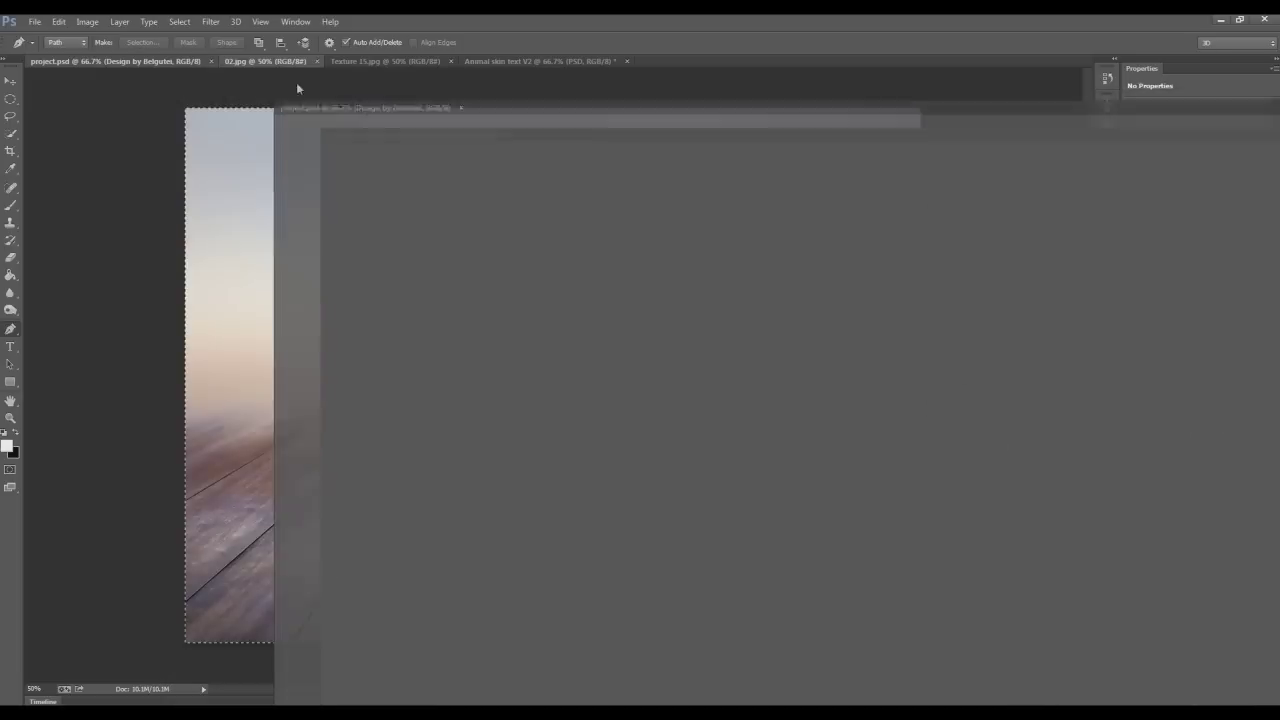
drag(113, 65, 89, 64)
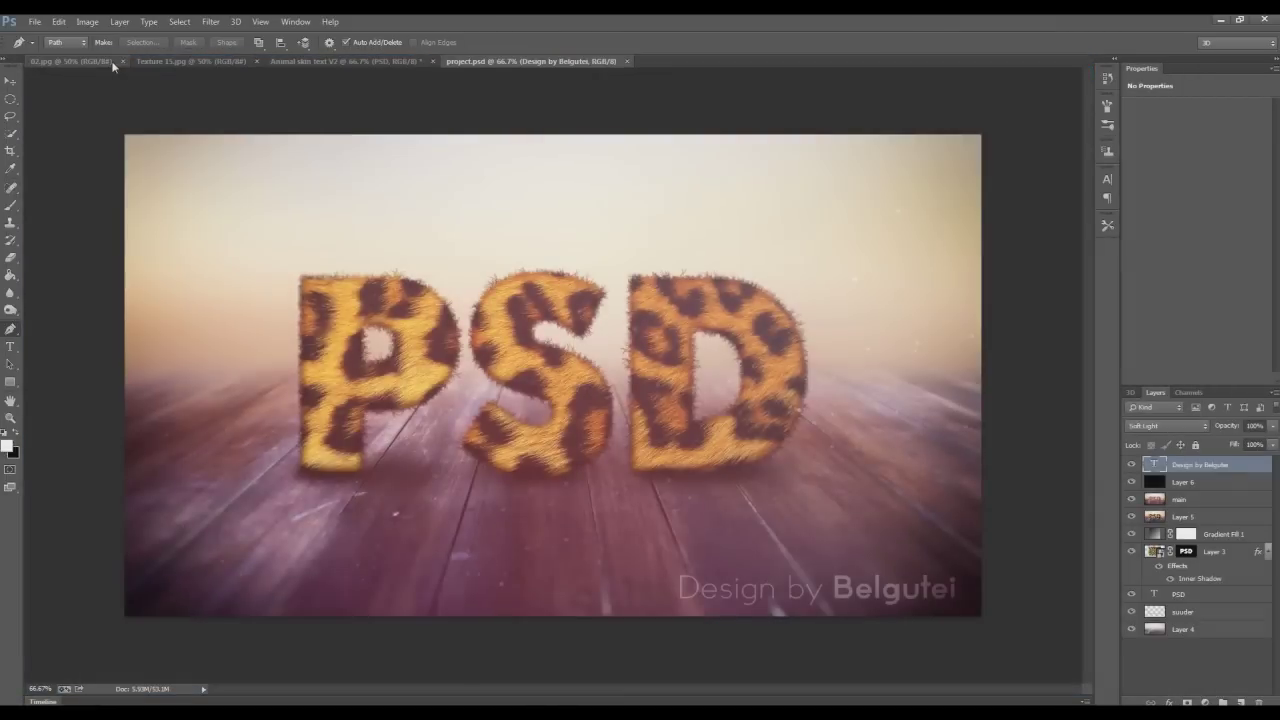
click(90, 62)
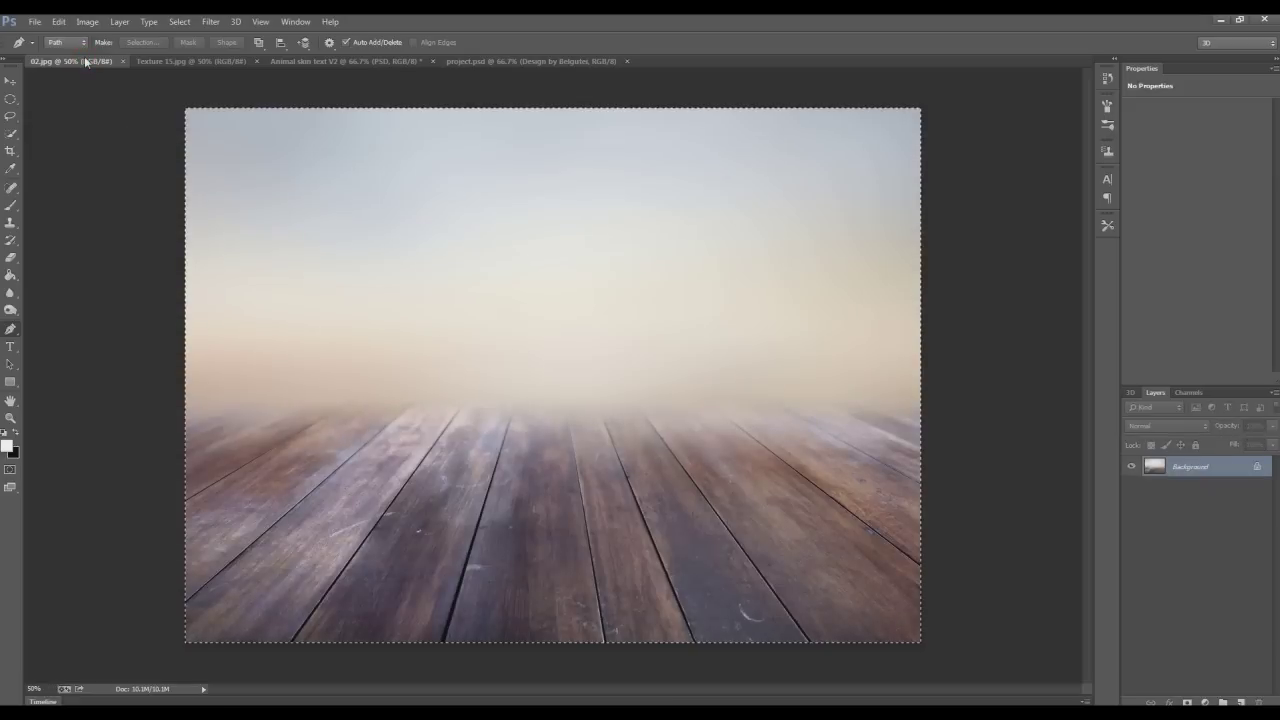
click(321, 62)
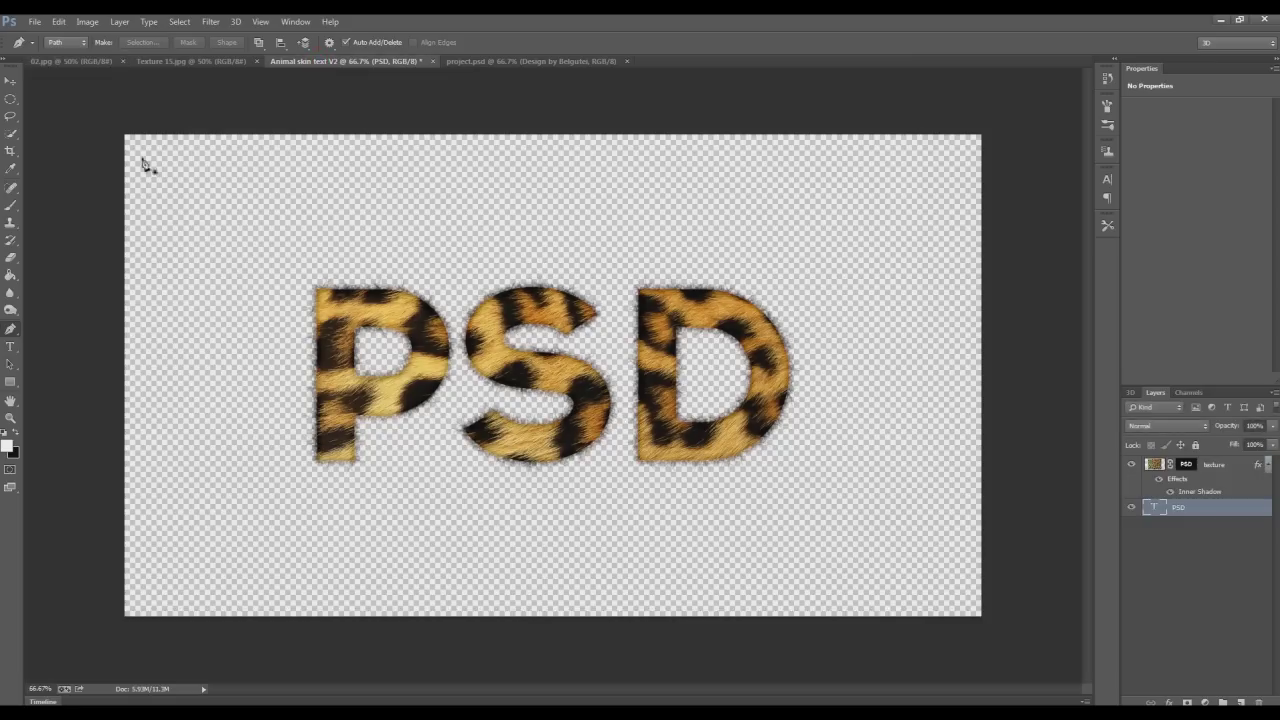
click(70, 61)
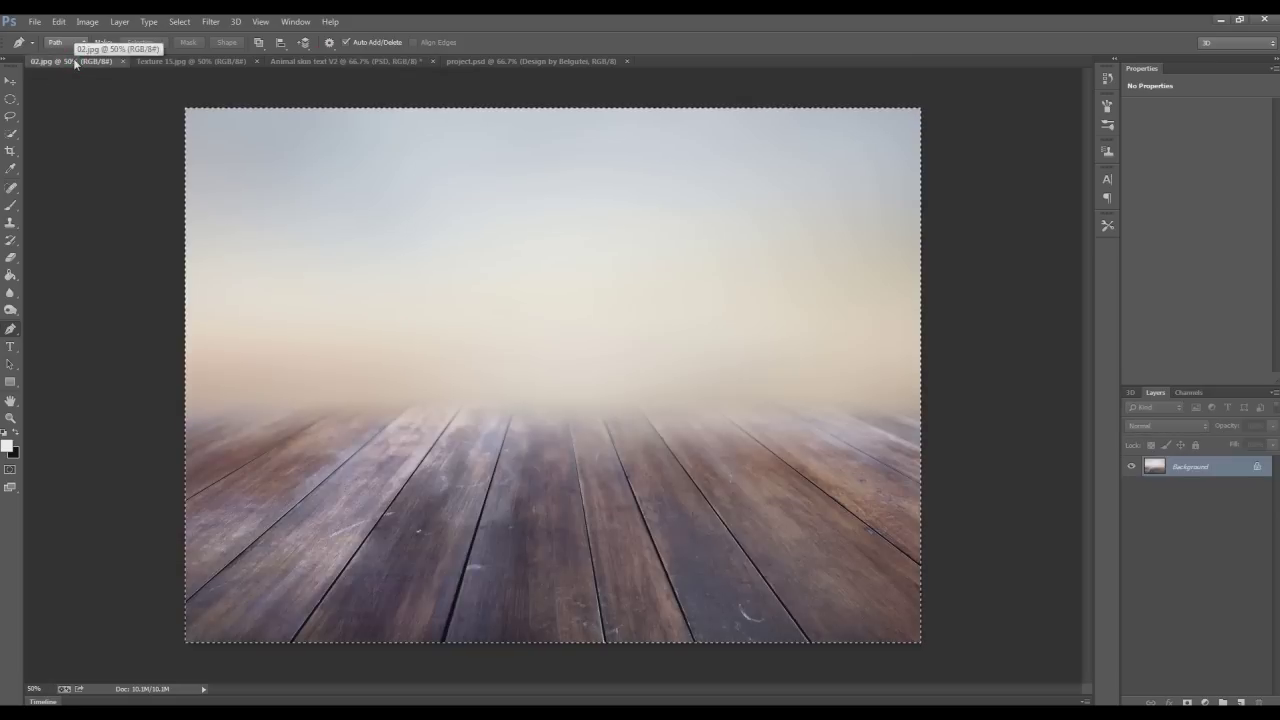
click(350, 61)
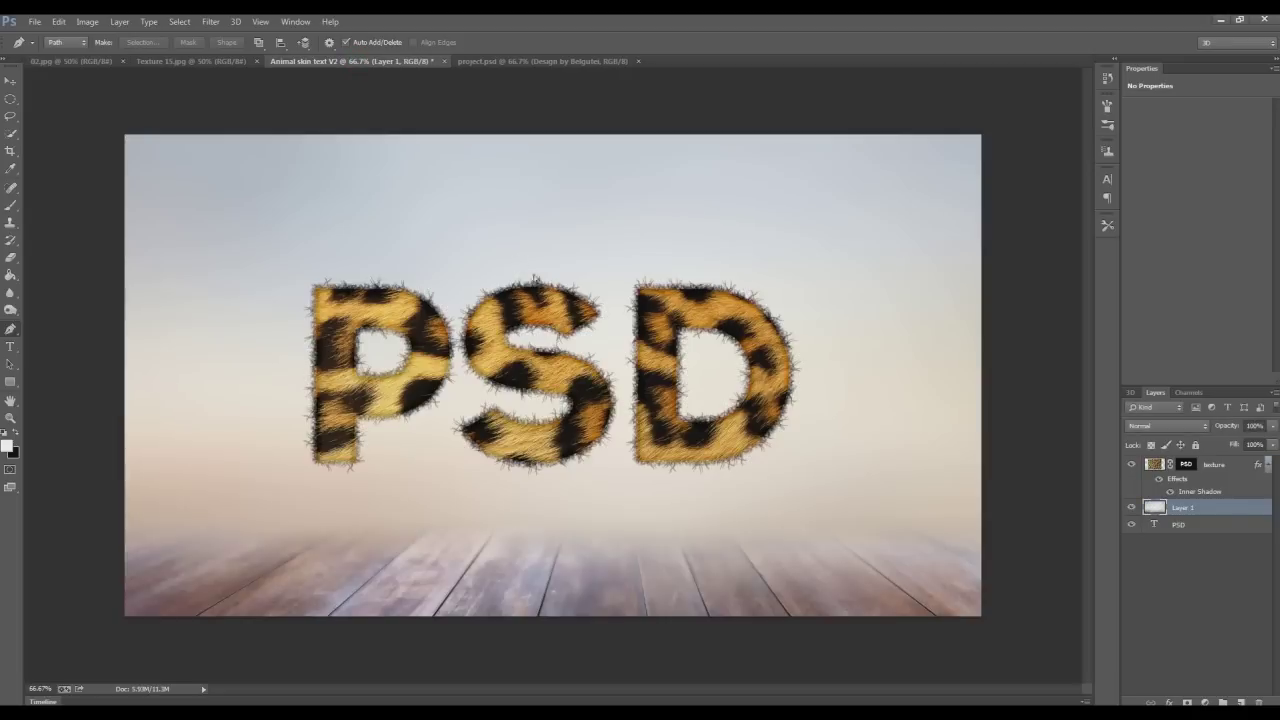
Step: Move the floor layer below PSD and scale it to about 89%, nudged upward to fill the canvas
drag(1185, 516, 1185, 545)
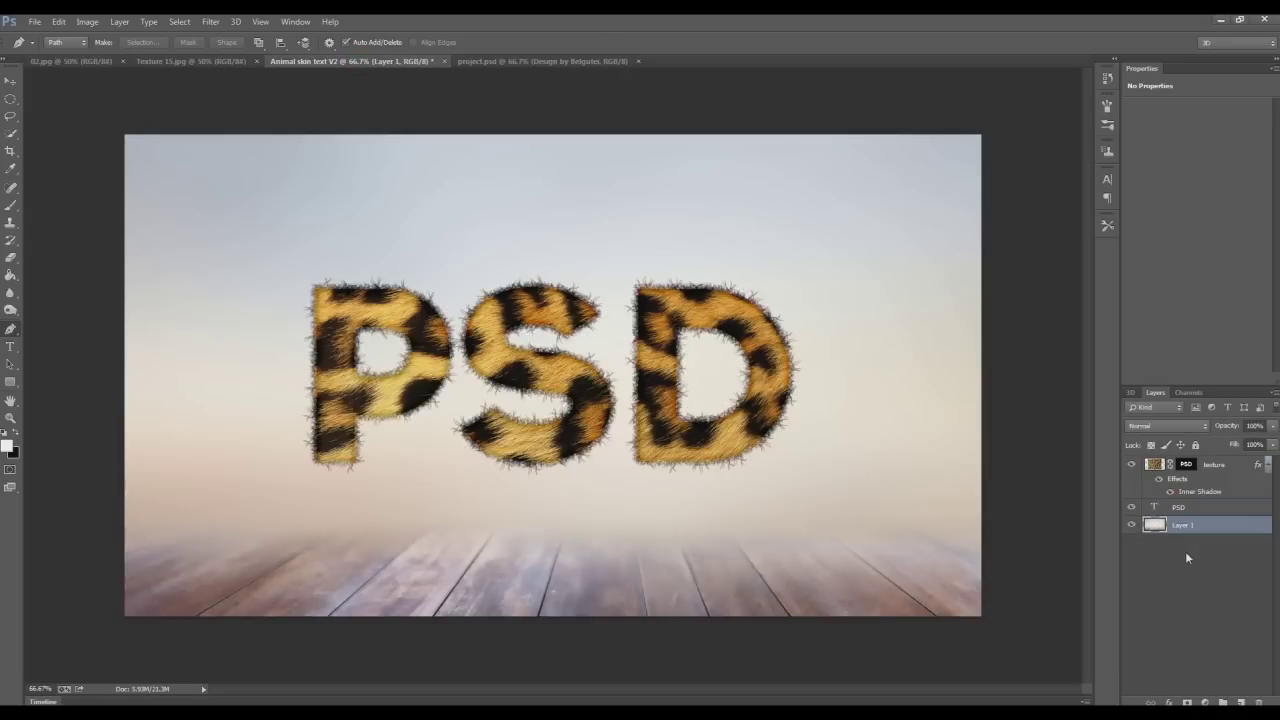
key(ctrl+t)
drag(400, 300, 625, 452)
drag(349, 286, 146, 249)
drag(264, 352, 195, 352)
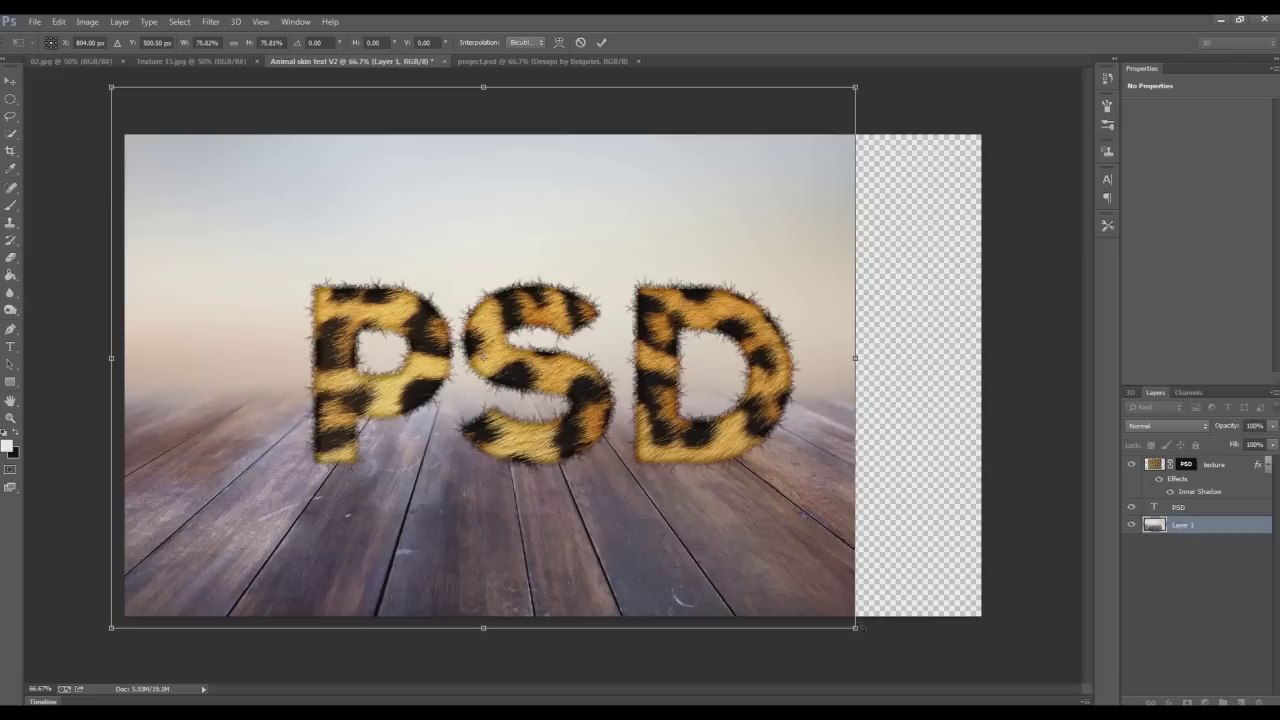
drag(858, 628, 985, 690)
drag(634, 534, 651, 438)
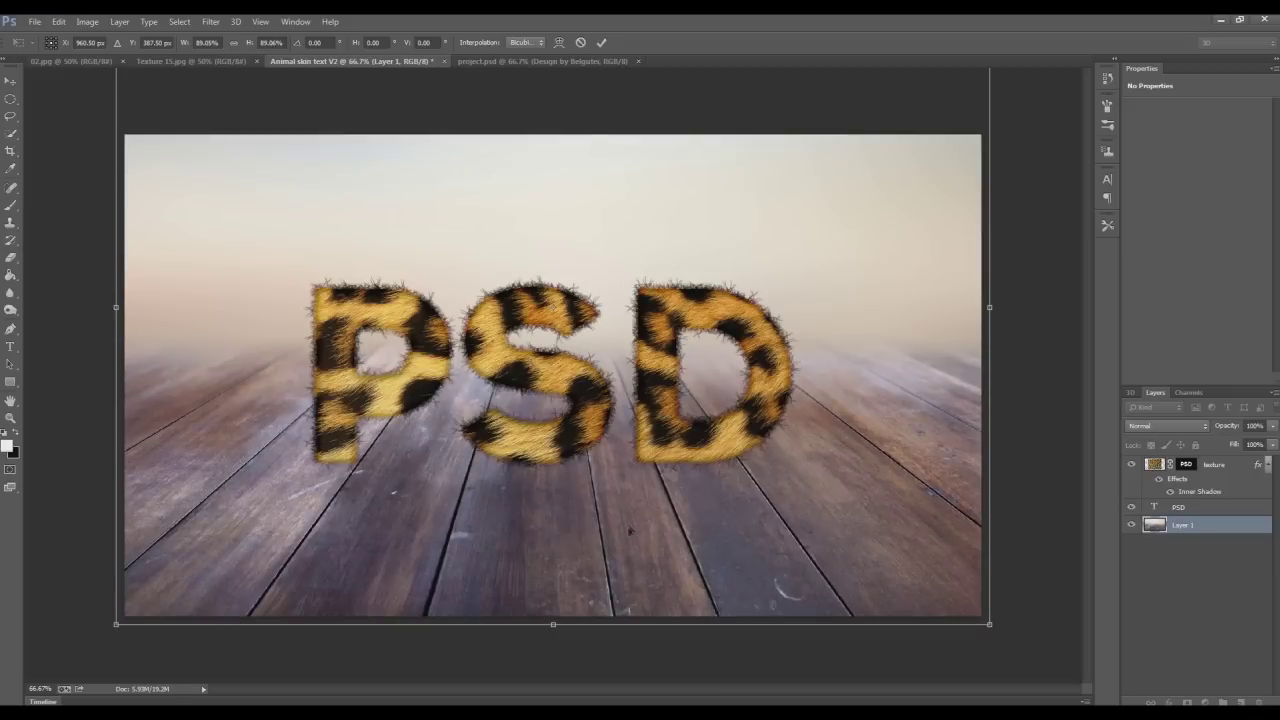
drag(600, 580, 600, 577)
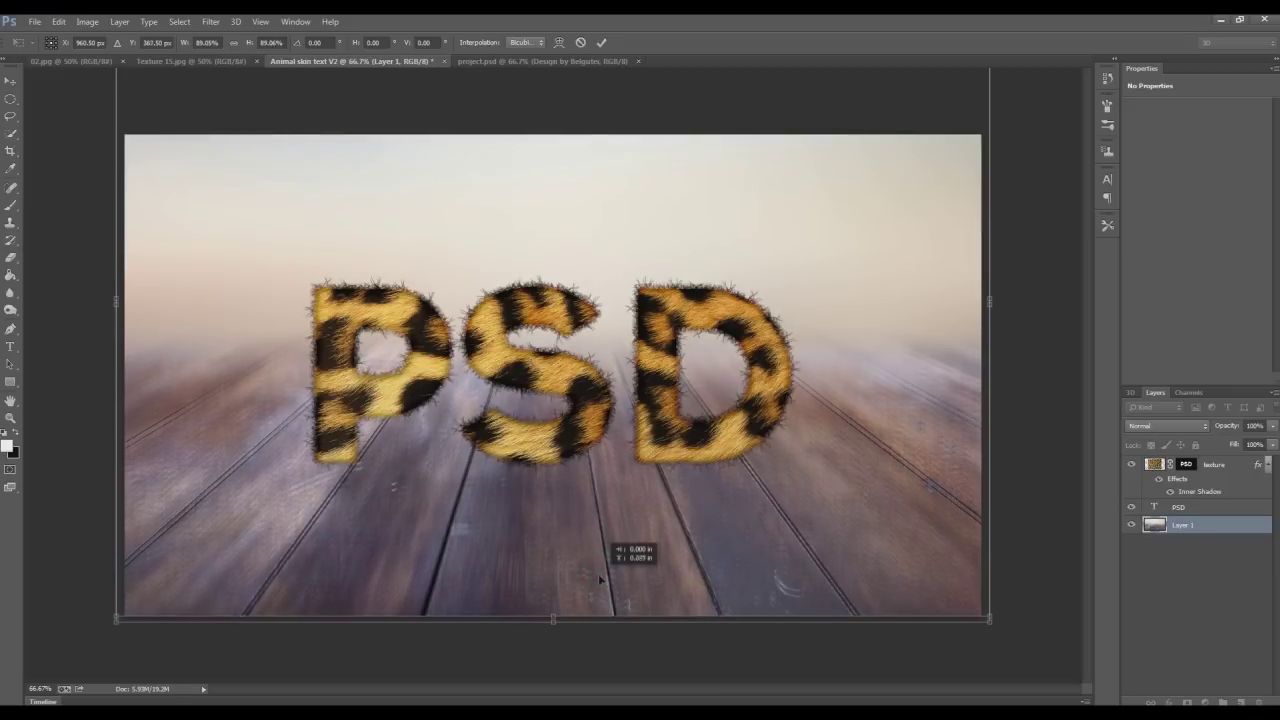
key(Return)
key(p)
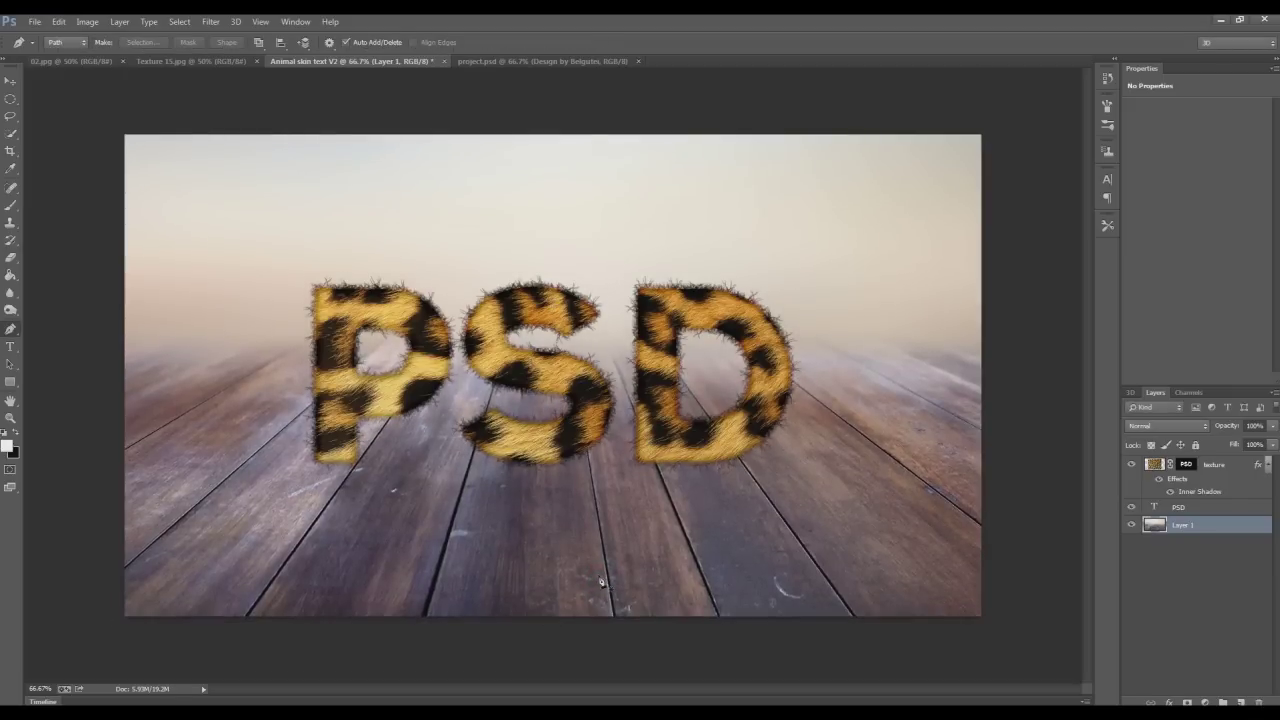
Step: Add a new layer named suuder with an orange colour label
click(1218, 466)
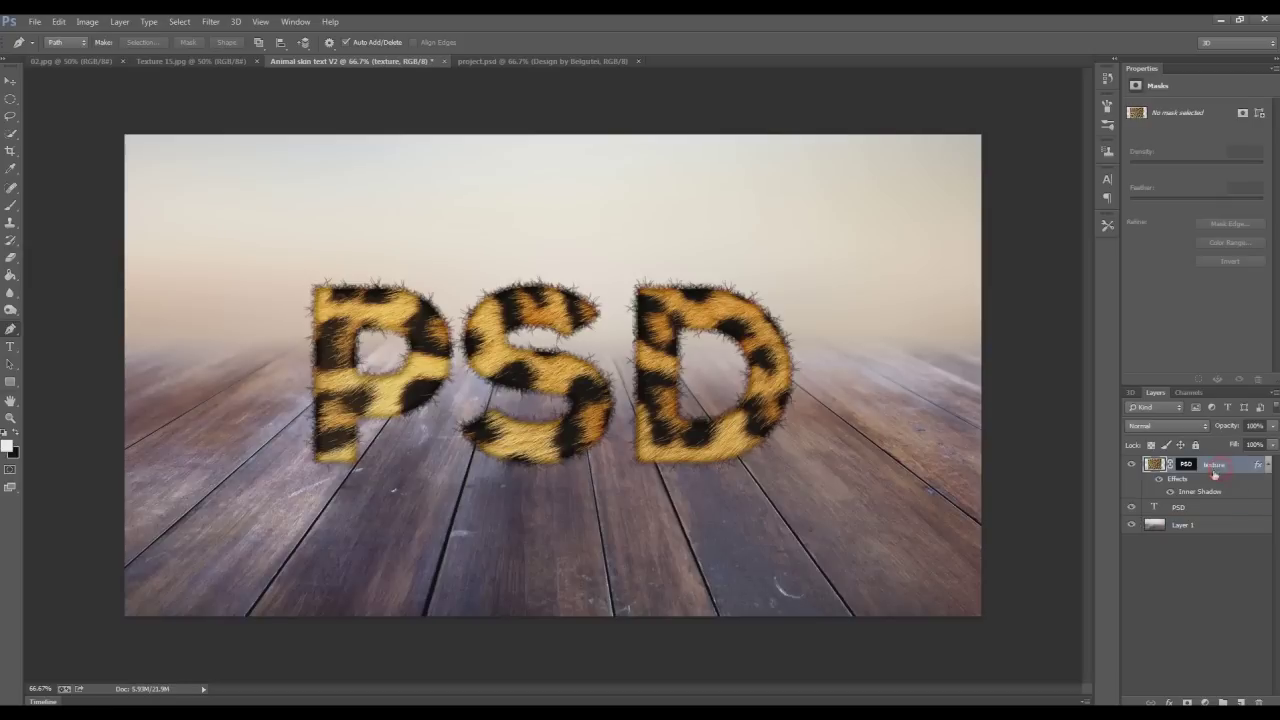
click(1241, 701)
double_click(1190, 465)
text(fuuder)
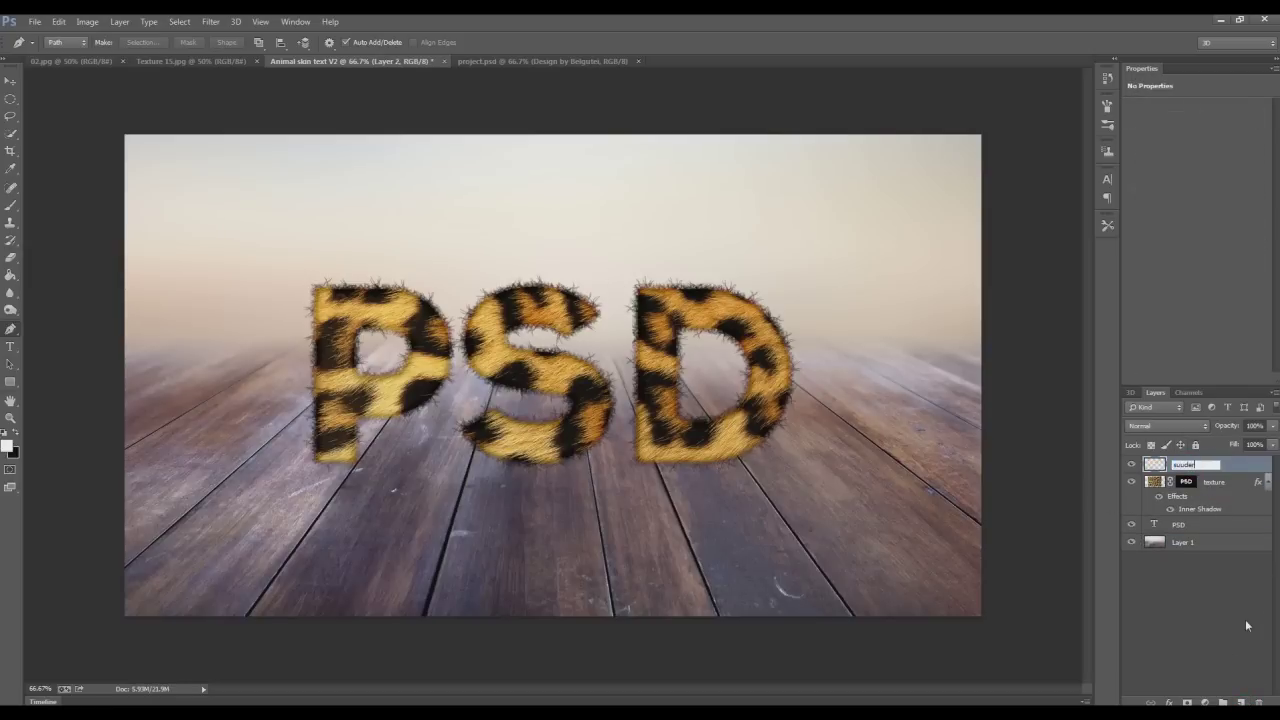
click(1246, 626)
right_click(1131, 466)
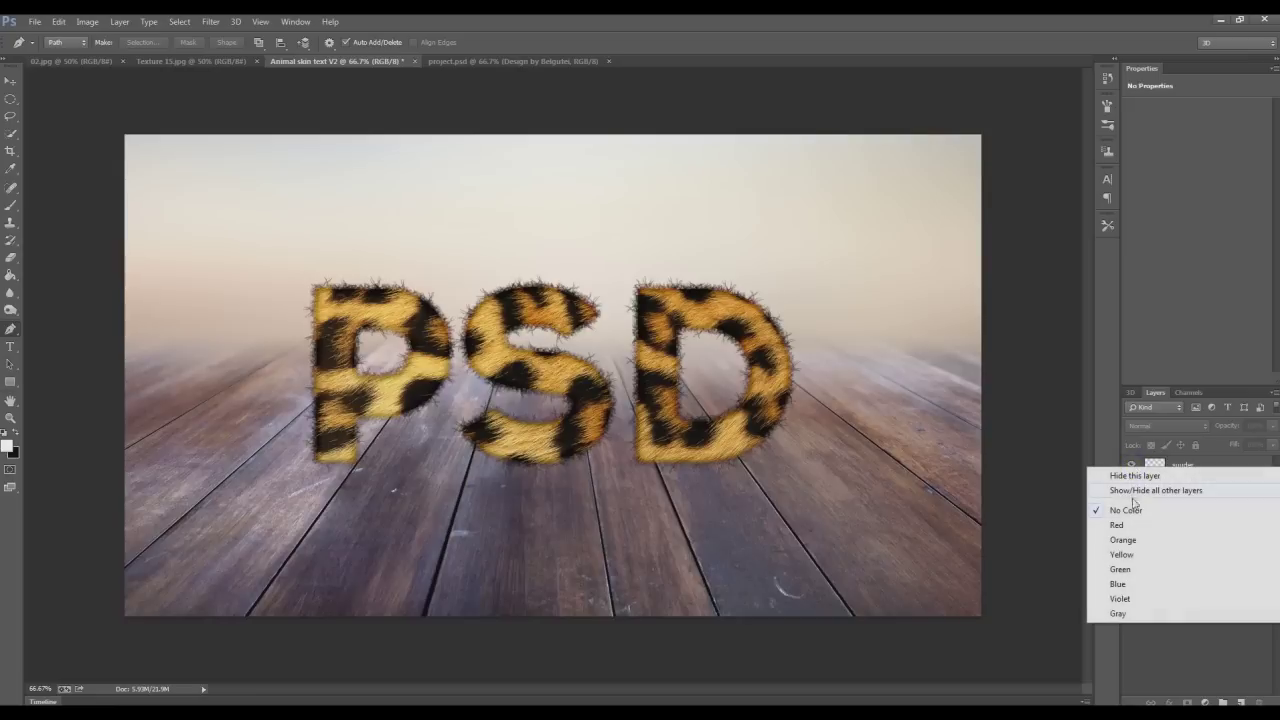
click(1124, 540)
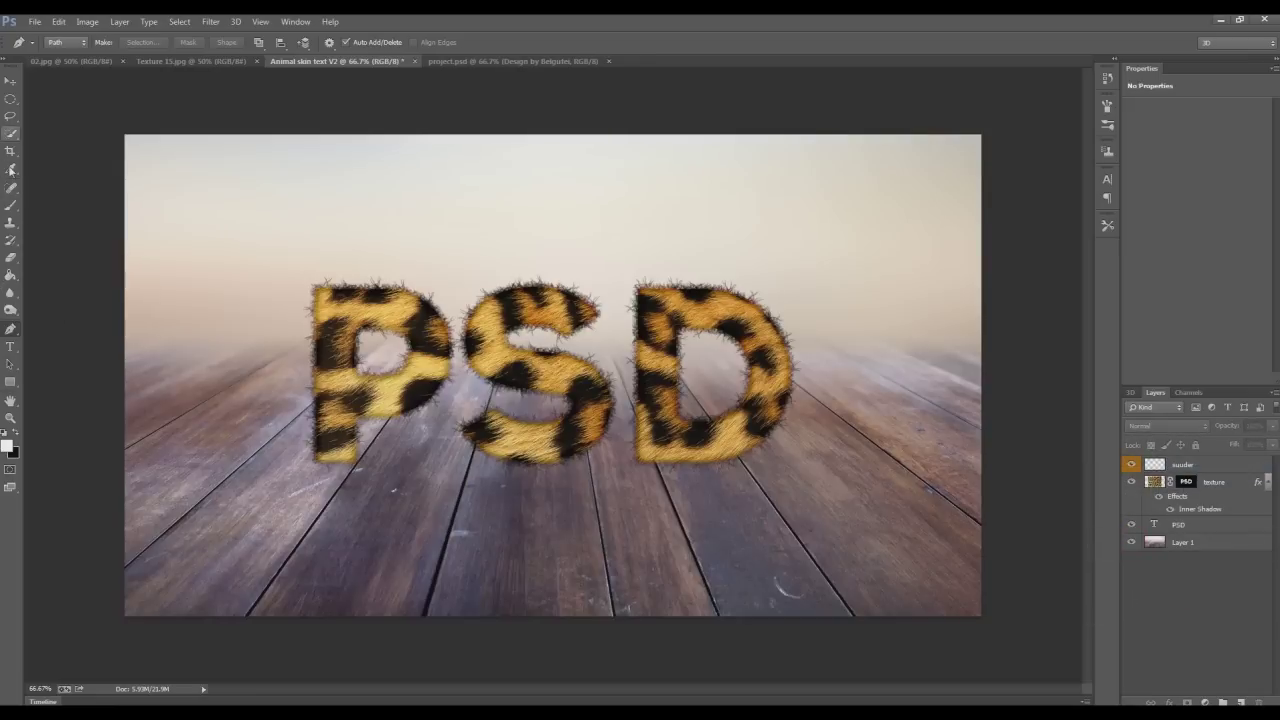
Step: Move suuder below the PSD text and fill a flat black ellipse beneath the P
click(11, 101)
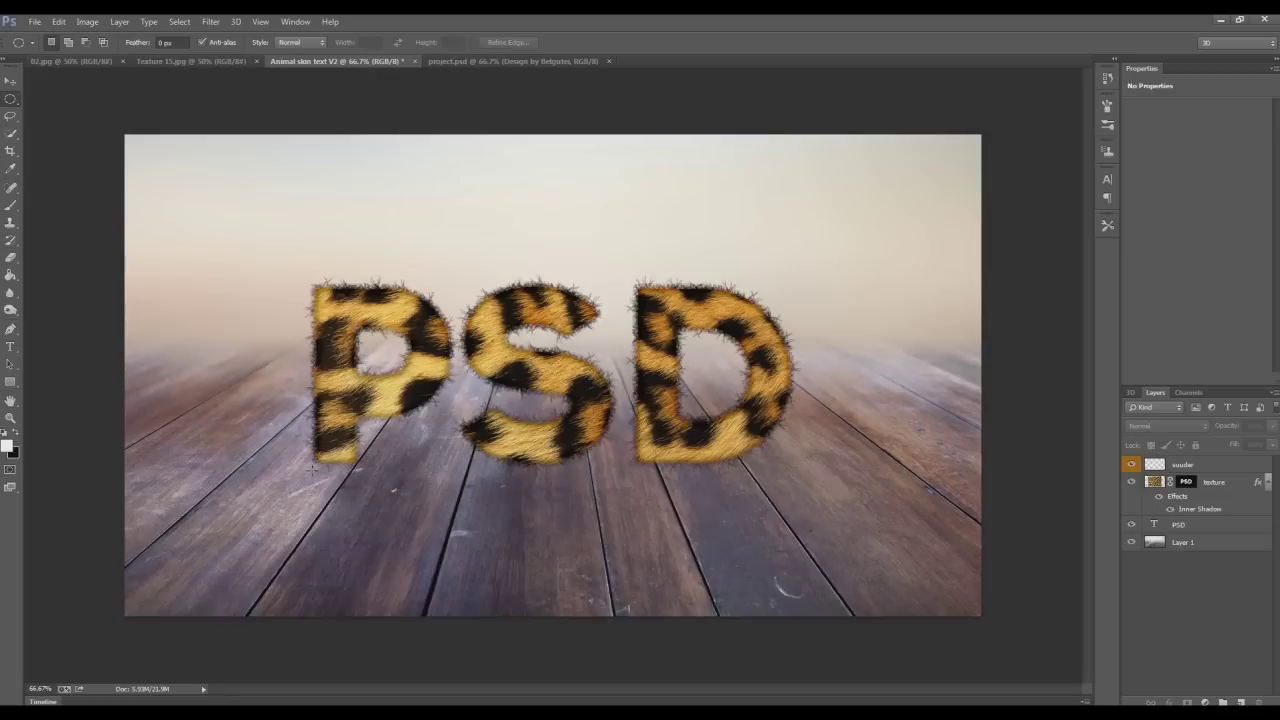
drag(1188, 466, 1191, 538)
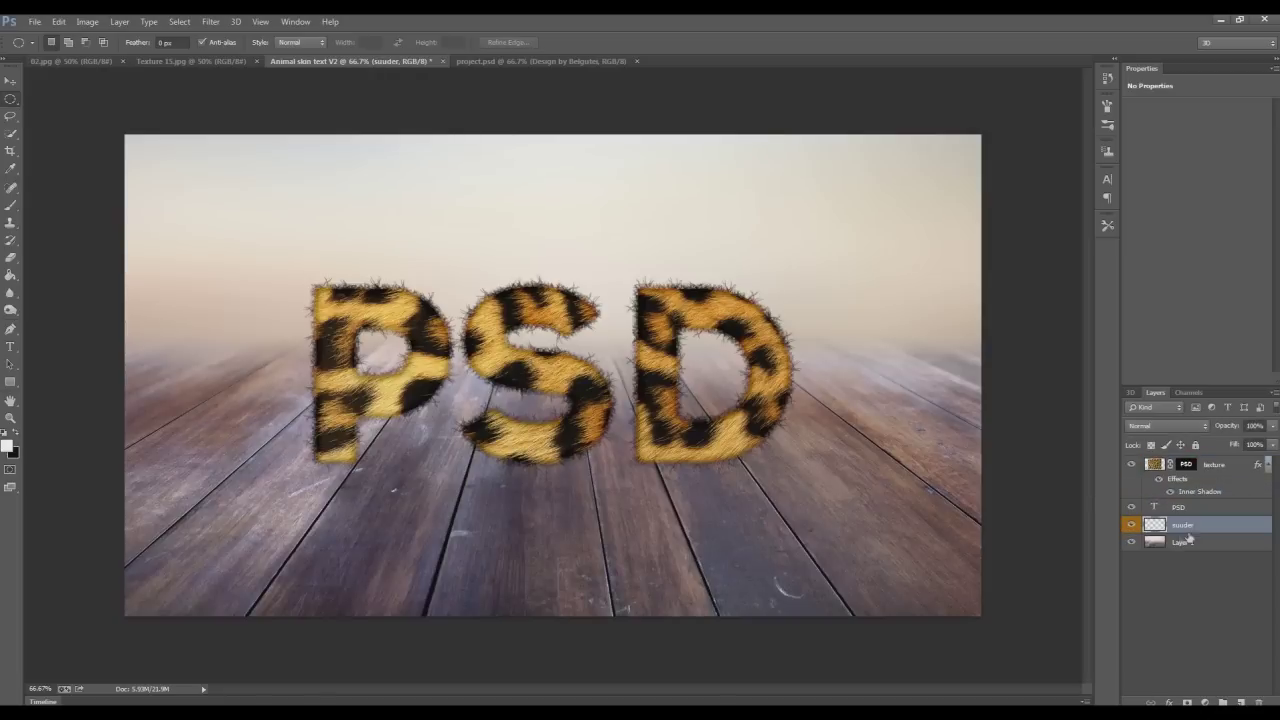
drag(291, 459, 447, 469)
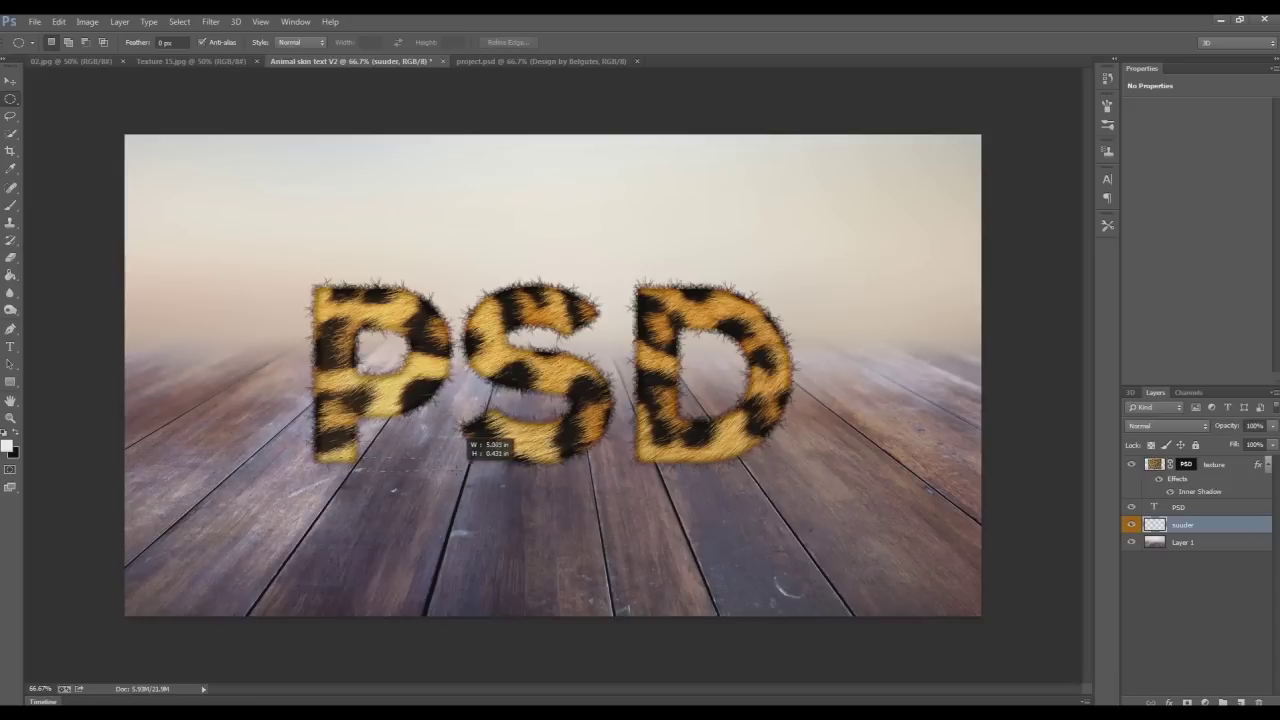
drag(455, 464, 462, 464)
click(410, 475)
drag(305, 459, 448, 471)
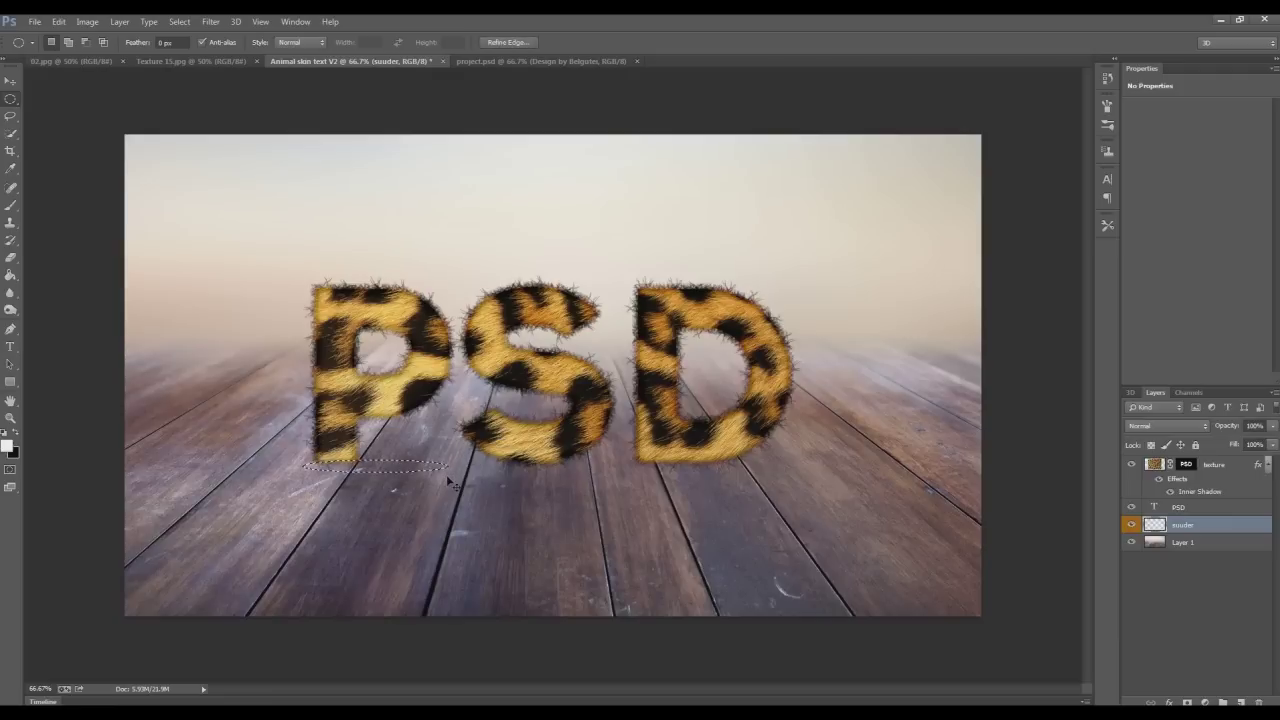
key(ctrl+BackSpace)
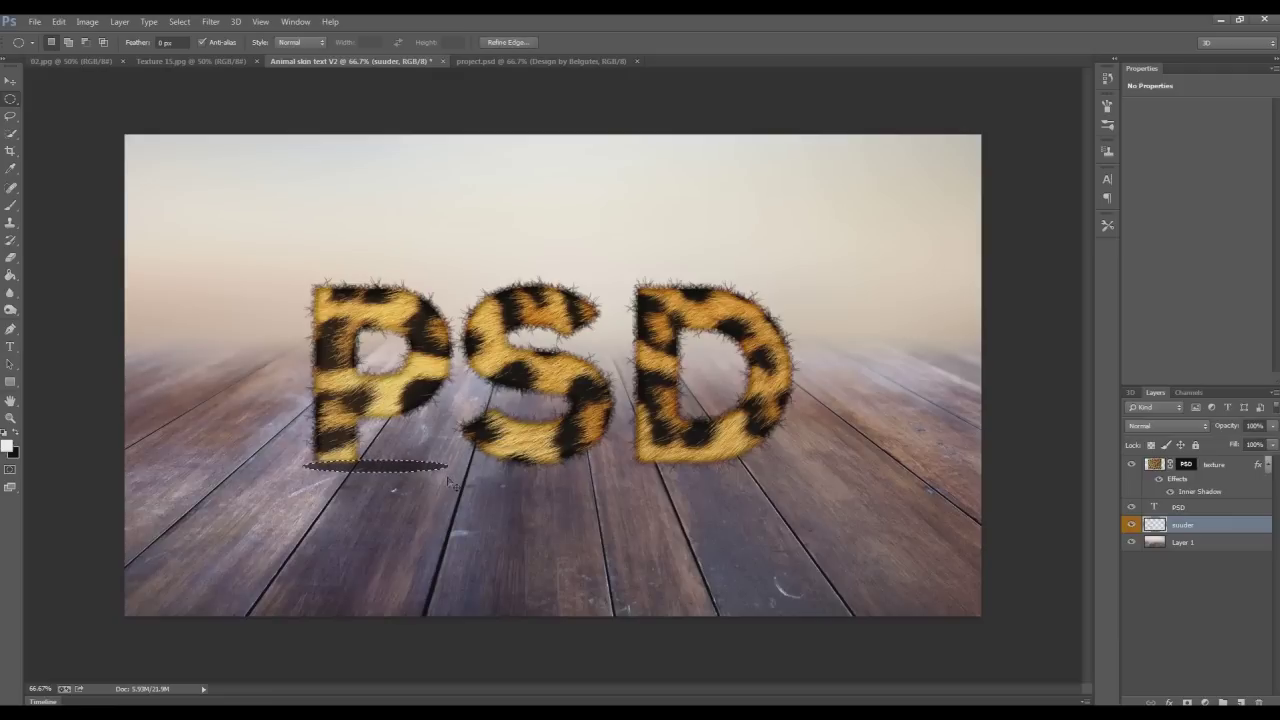
key(ctrl+d)
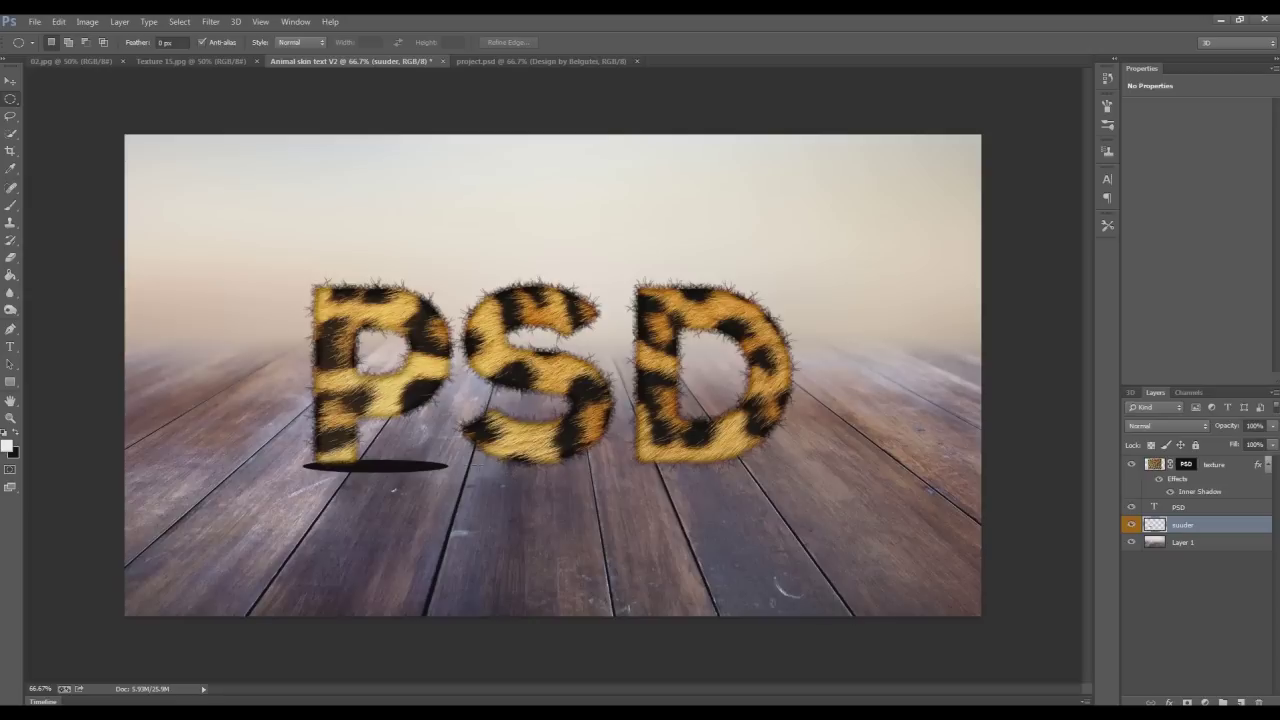
Step: Draw flat black ellipses beneath the S and D letters
drag(509, 467, 619, 479)
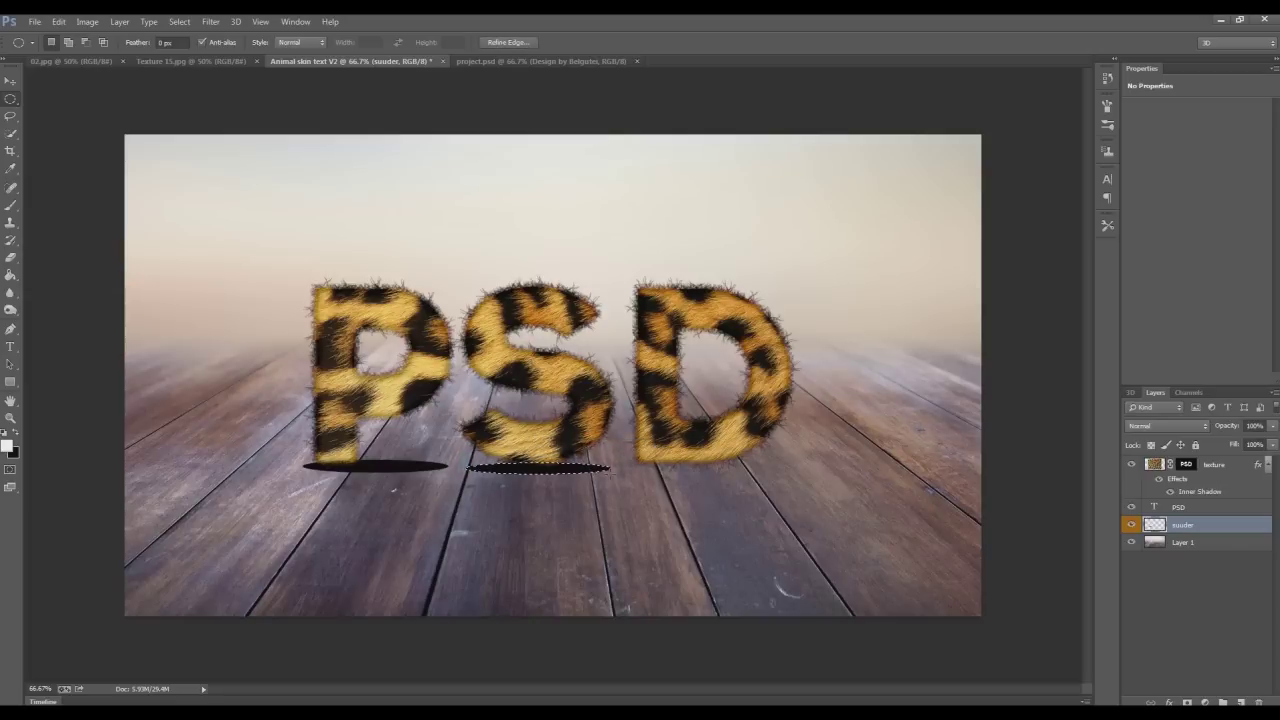
key(ctrl+d)
drag(634, 464, 786, 466)
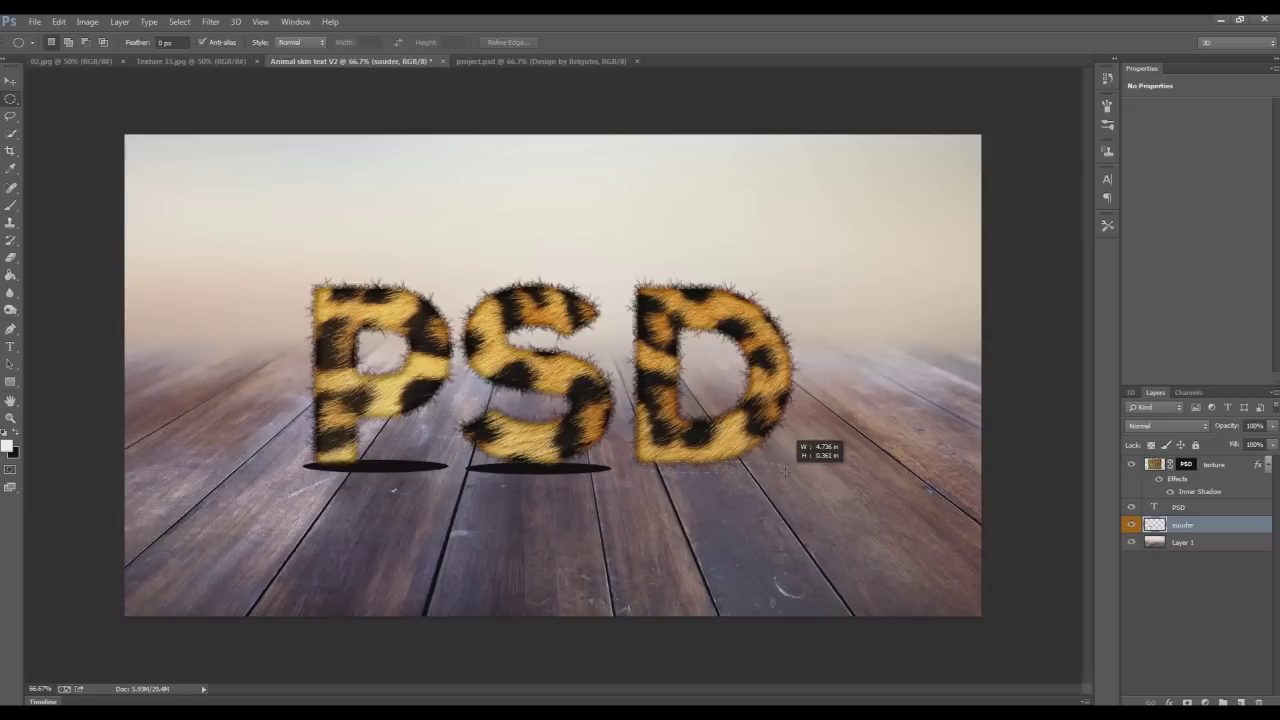
drag(785, 471, 786, 472)
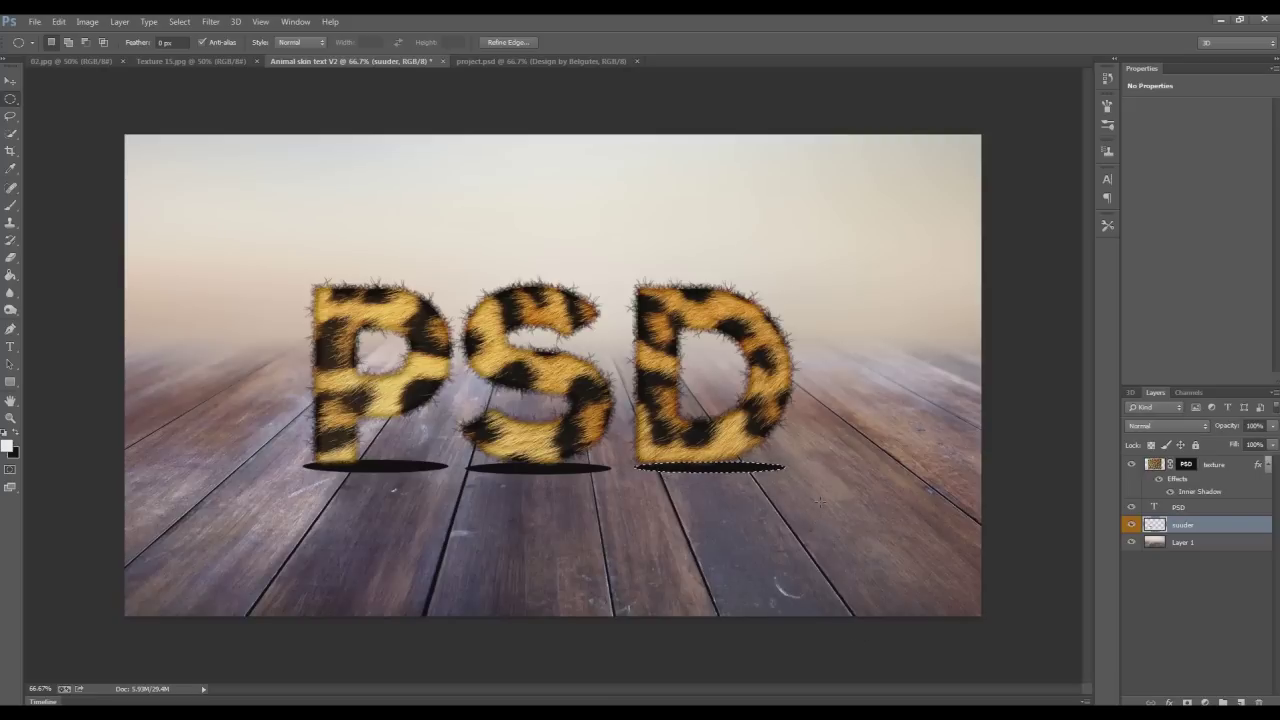
key(ctrl+d)
click(210, 21)
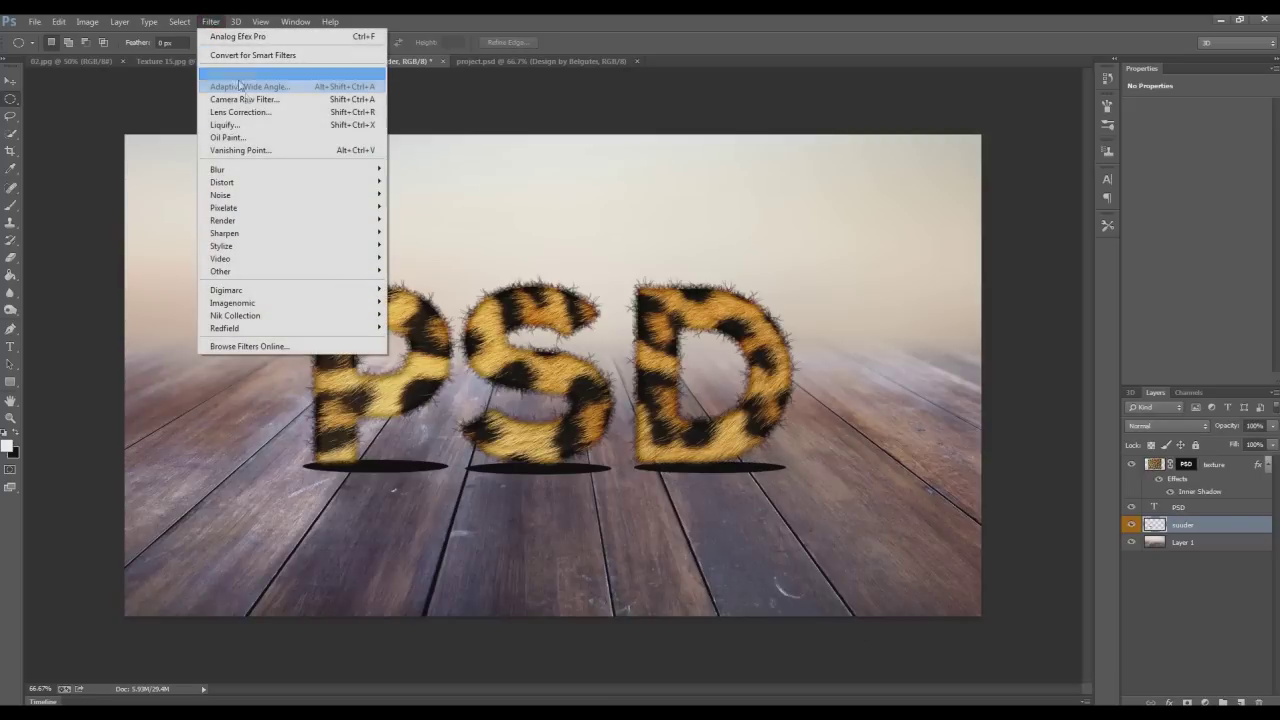
mouse_move(290, 169)
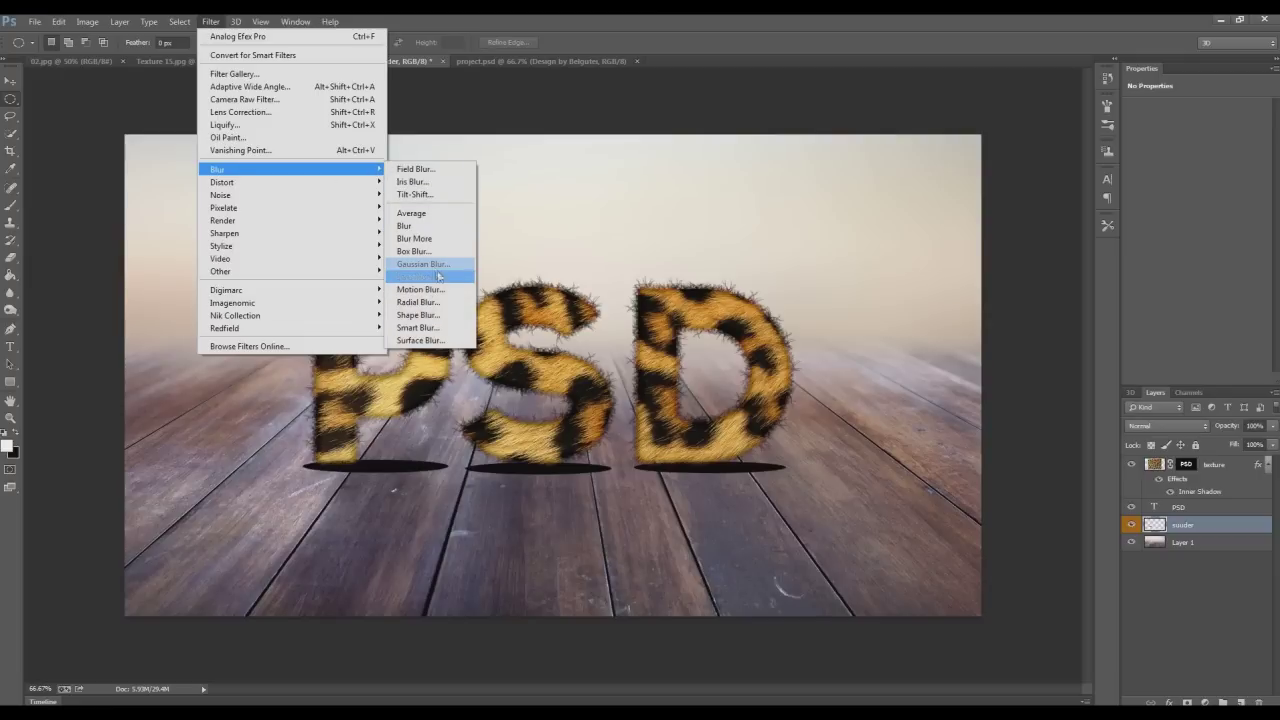
Step: Apply a small-radius Gaussian Blur to turn the black ellipses into soft shadows
click(430, 264)
drag(891, 430, 851, 433)
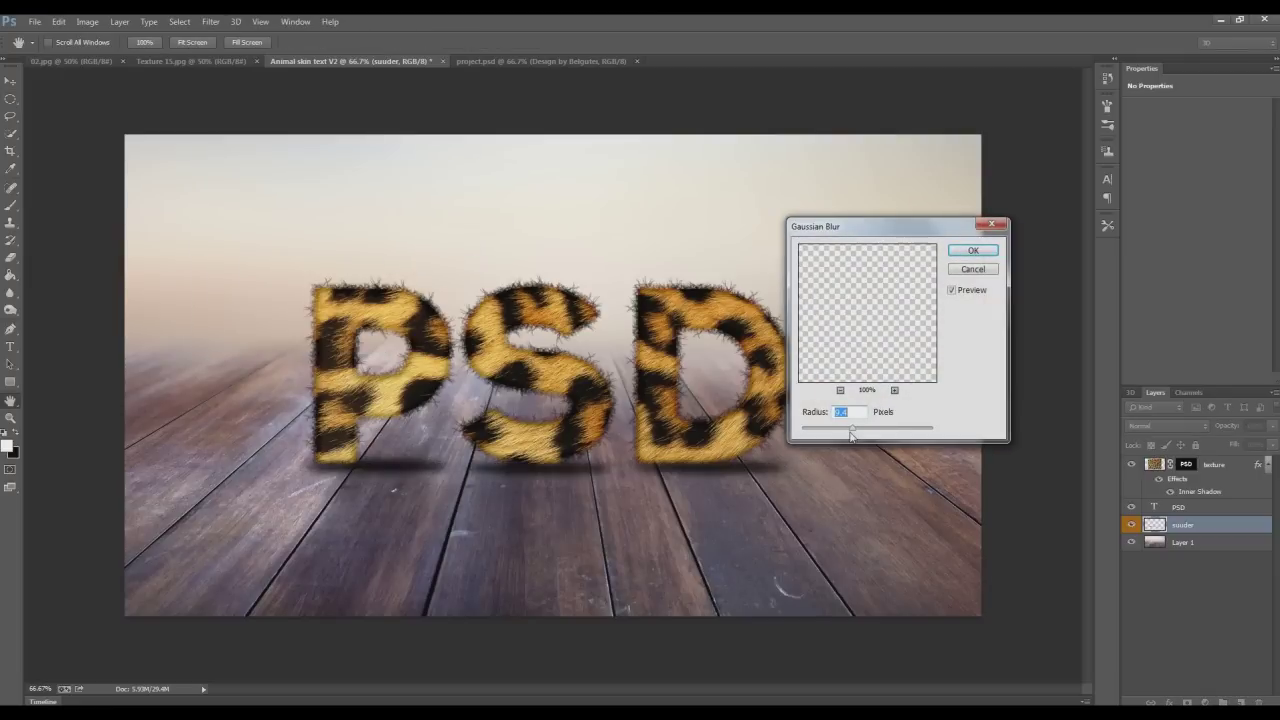
drag(852, 433, 859, 432)
click(971, 251)
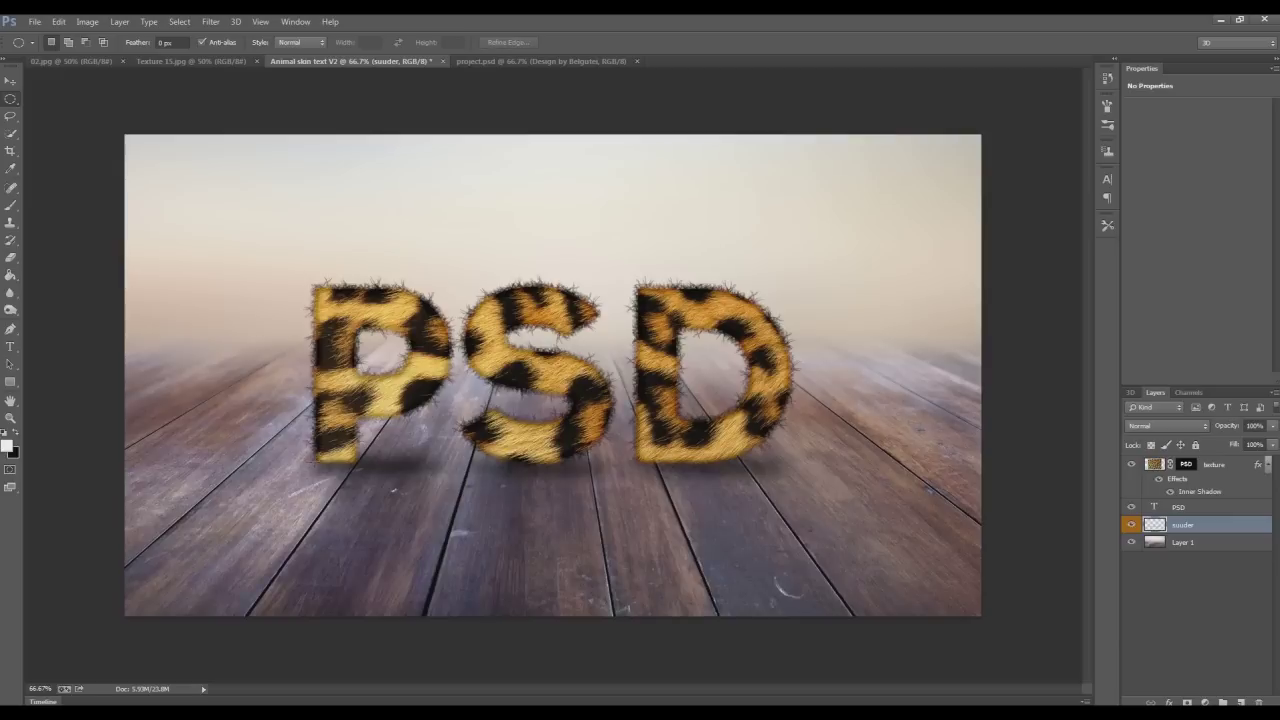
Step: Fill a small dark ellipse at the base of the P
drag(316, 461, 356, 473)
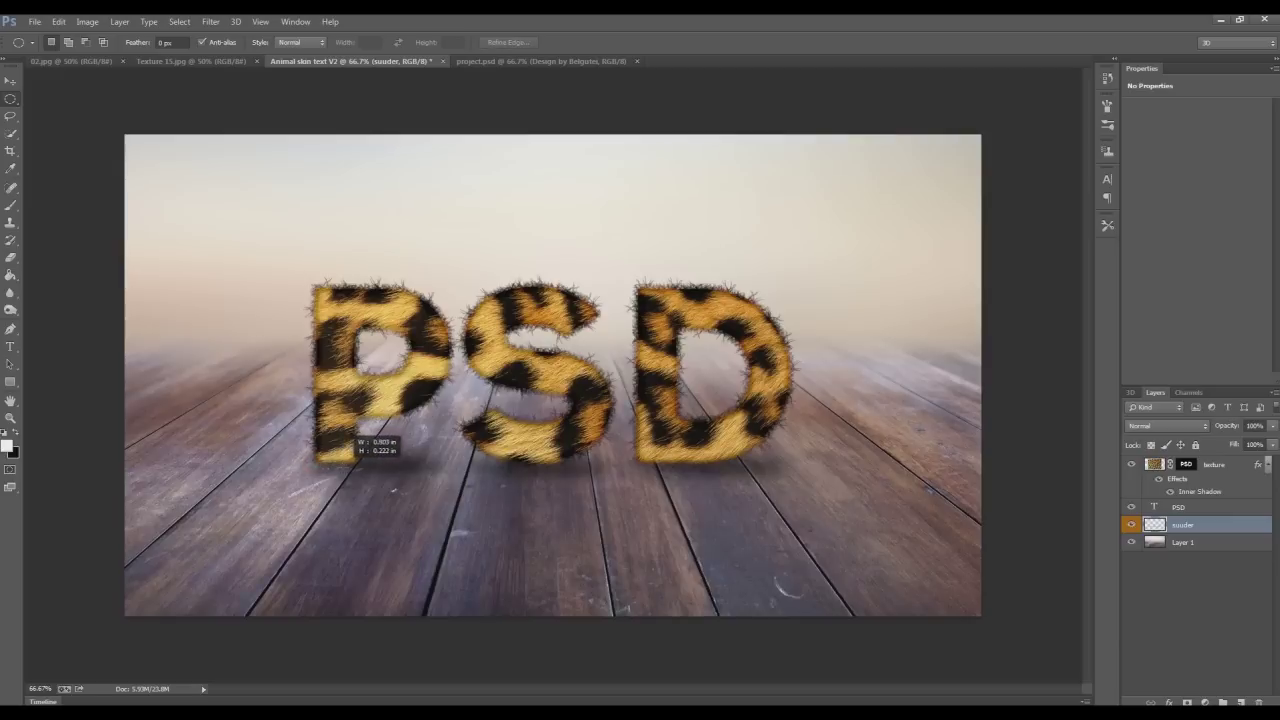
click(356, 474)
drag(310, 459, 359, 470)
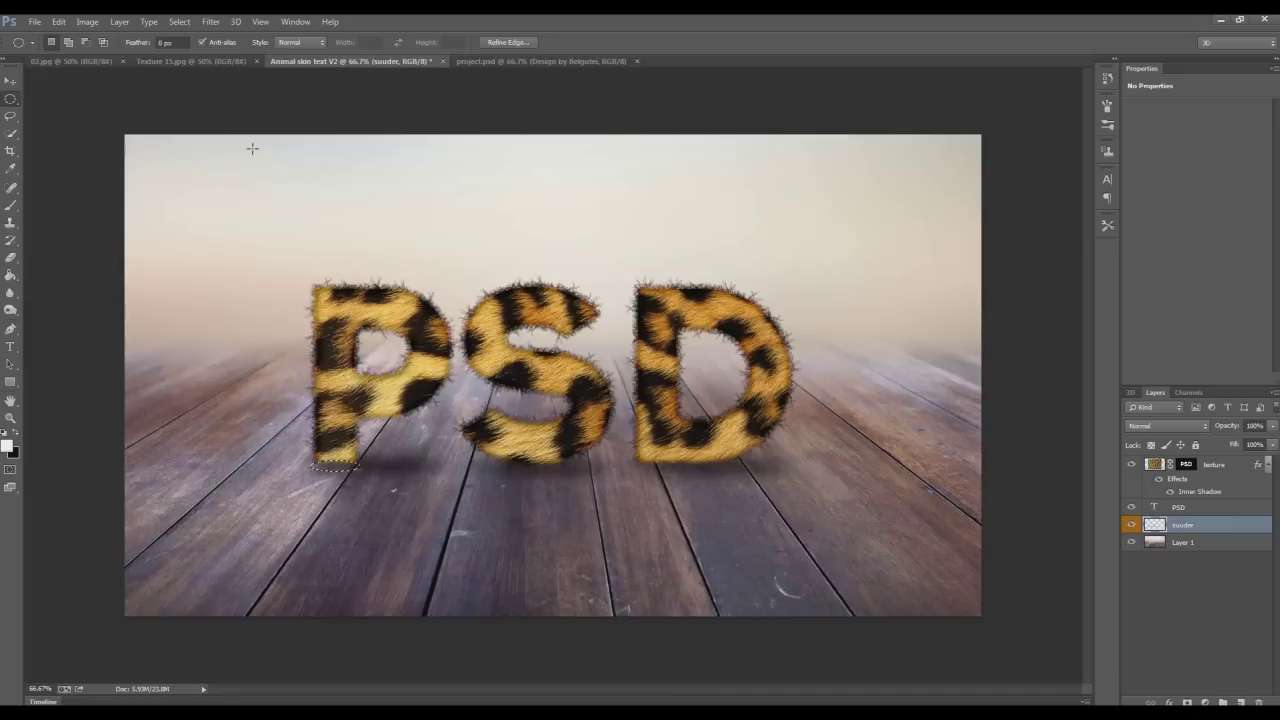
key(ctrl+BackSpace)
key(ctrl+d)
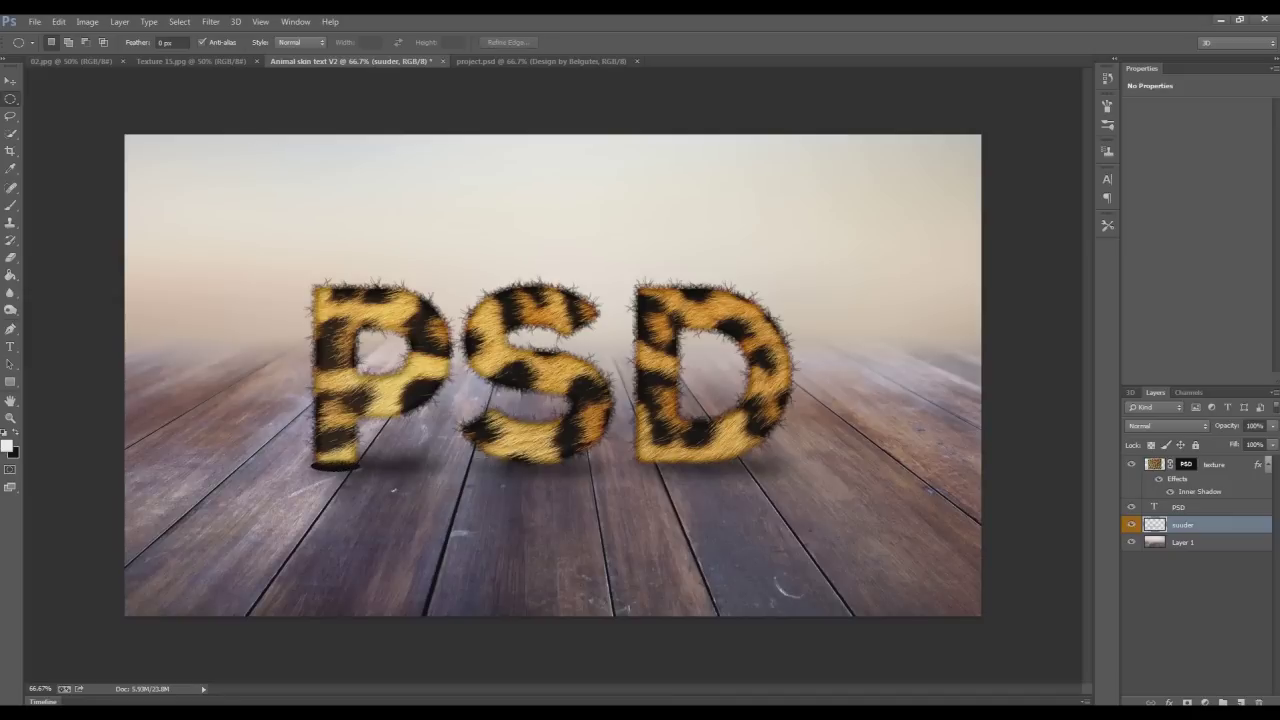
Step: Fill a dark oval contact shadow beneath the S
drag(510, 457, 584, 469)
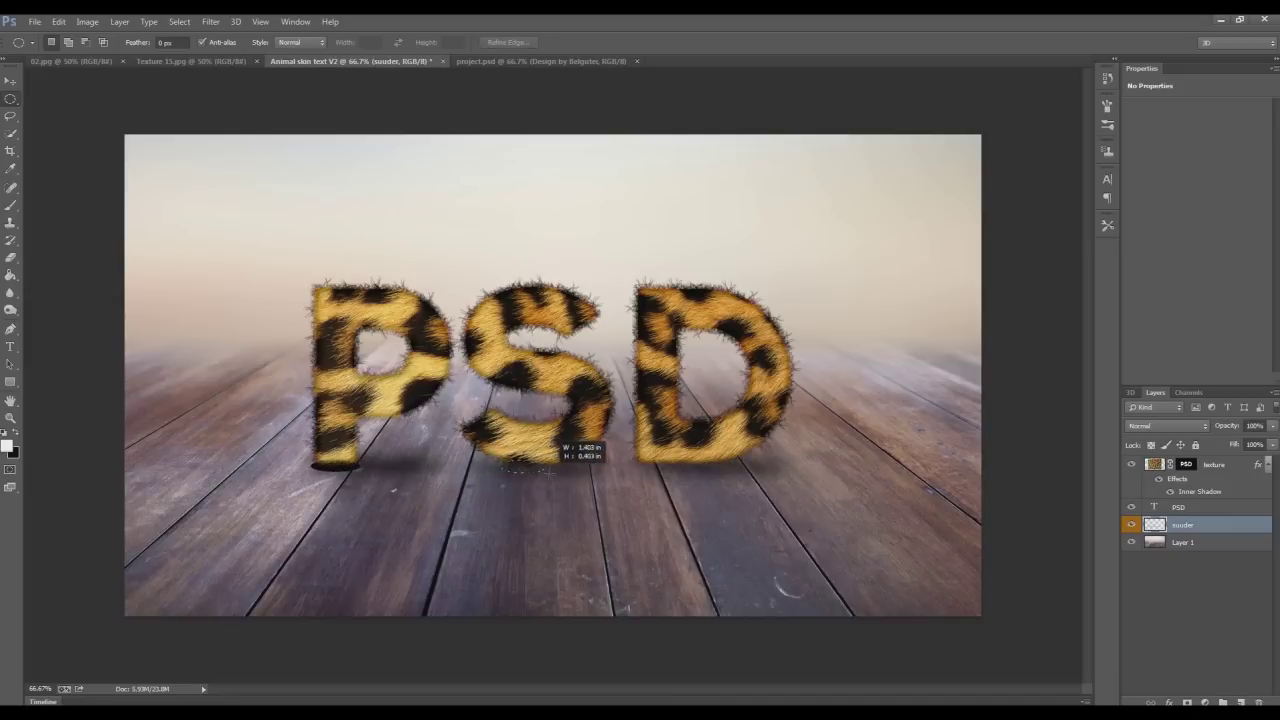
drag(584, 468, 584, 469)
key(ctrl+BackSpace)
key(Return)
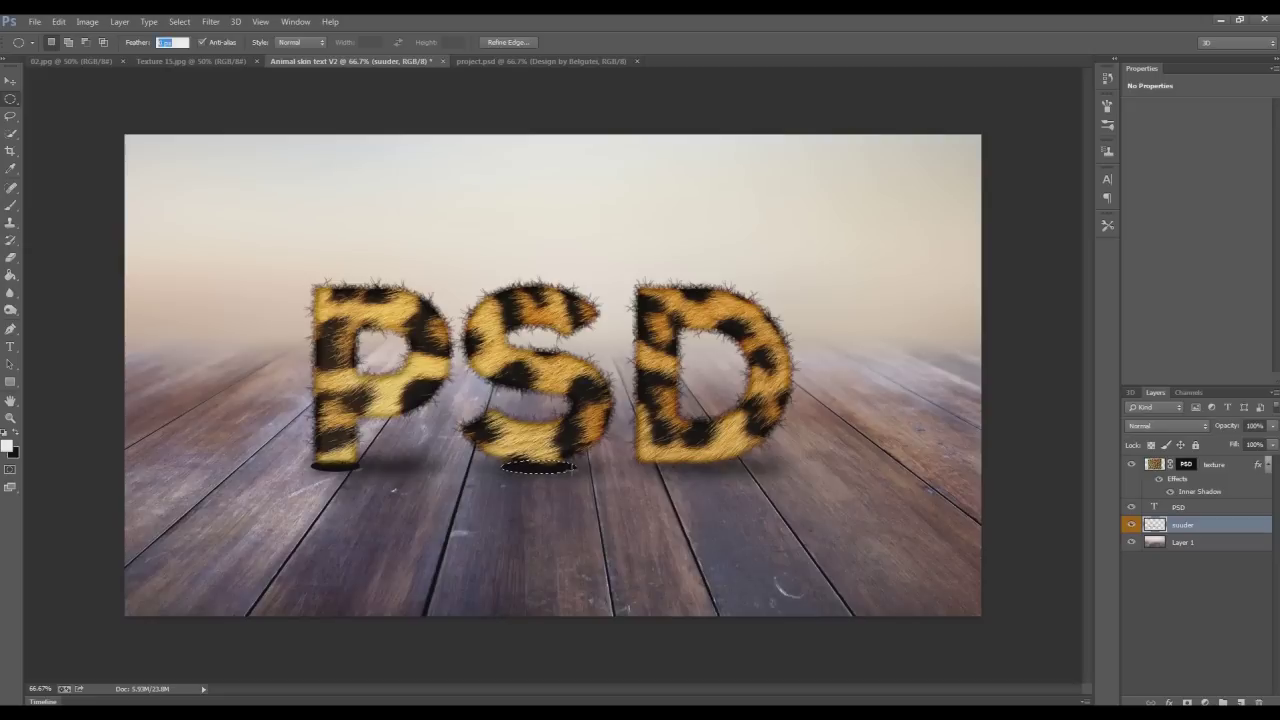
key(ctrl+d)
Step: Fill a dark oval contact shadow beneath the D
drag(637, 455, 745, 466)
key(alt+BackSpace)
key(ctrl+d)
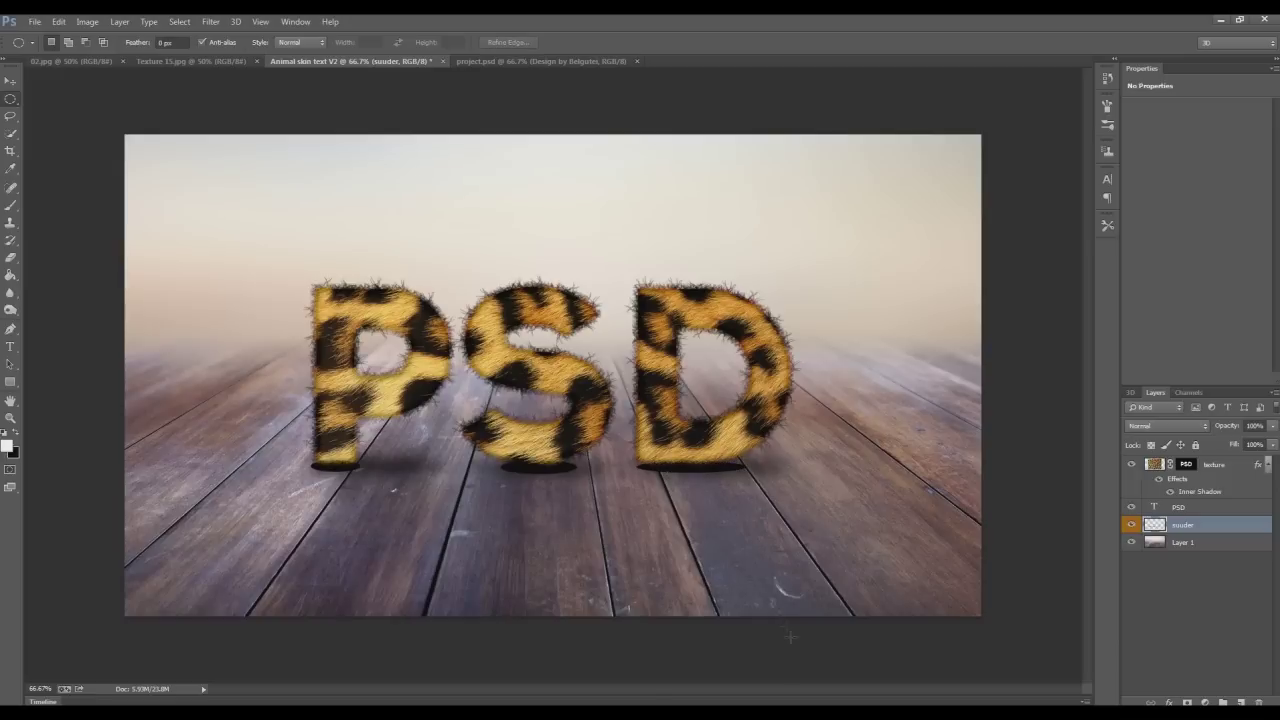
click(210, 21)
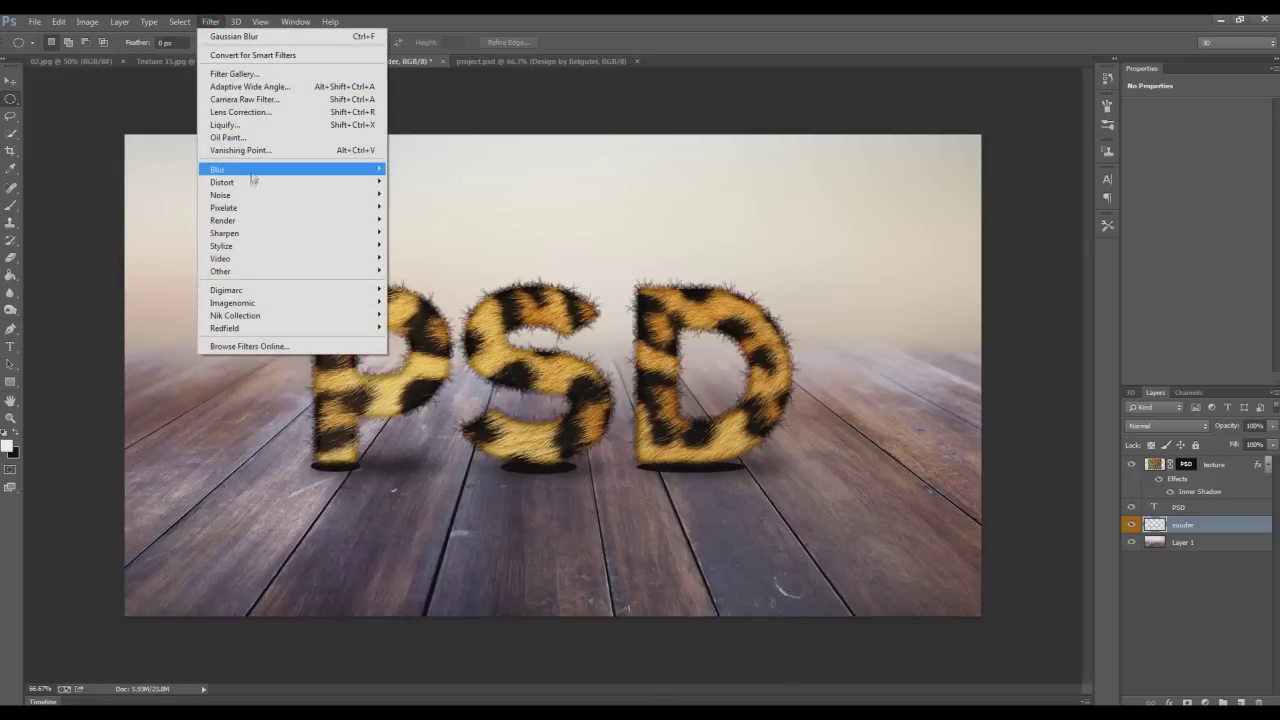
mouse_move(290, 169)
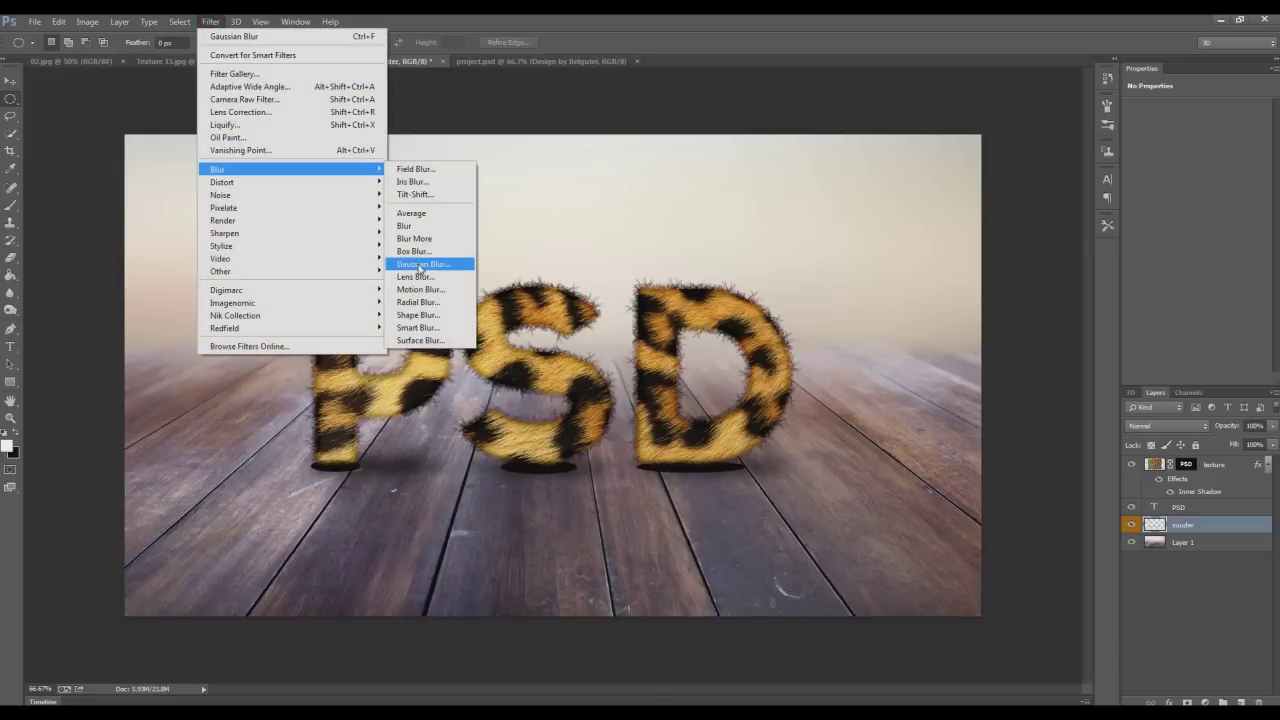
Step: Apply a 3.5-pixel Gaussian Blur to the shadow ovals
click(420, 264)
mouse_move(852, 428)
mouse_down()
mouse_move(834, 428)
mouse_move(846, 432)
mouse_up()
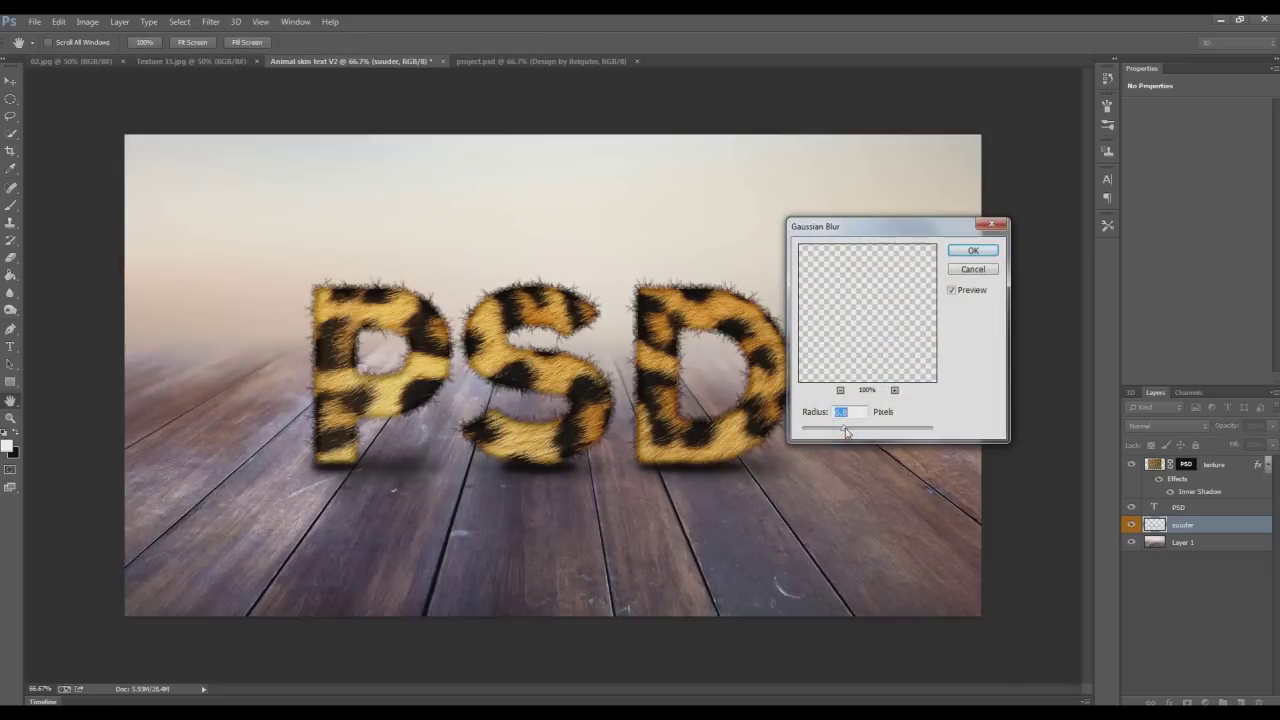
click(972, 250)
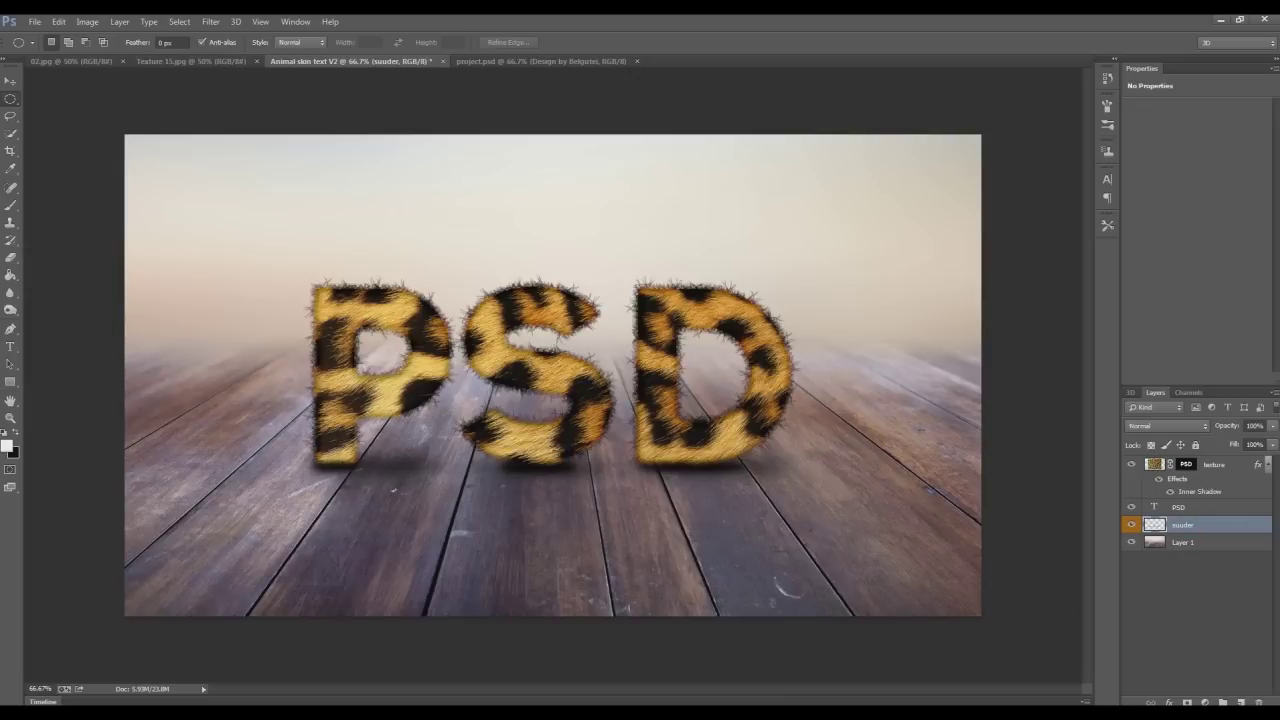
Step: Warp the shadows so their bottom centre stretches further down the floor
key(ctrl+t)
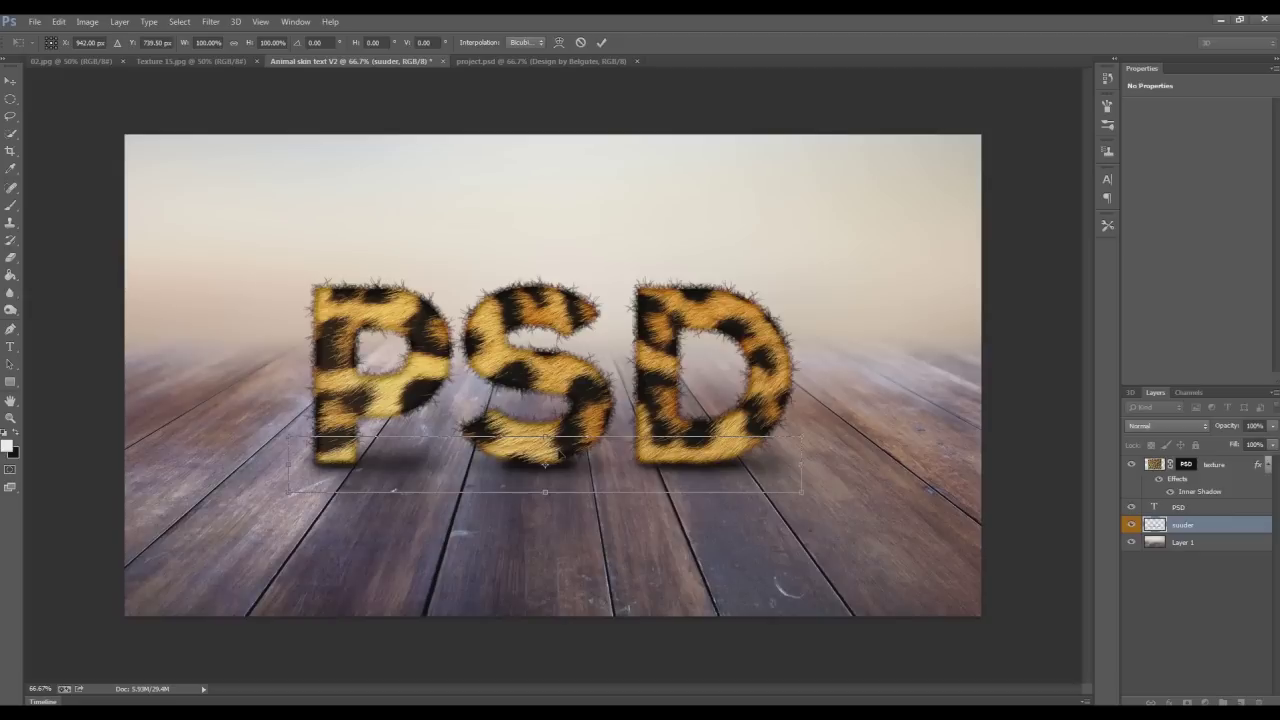
click(559, 42)
drag(544, 460, 542, 489)
key(Return)
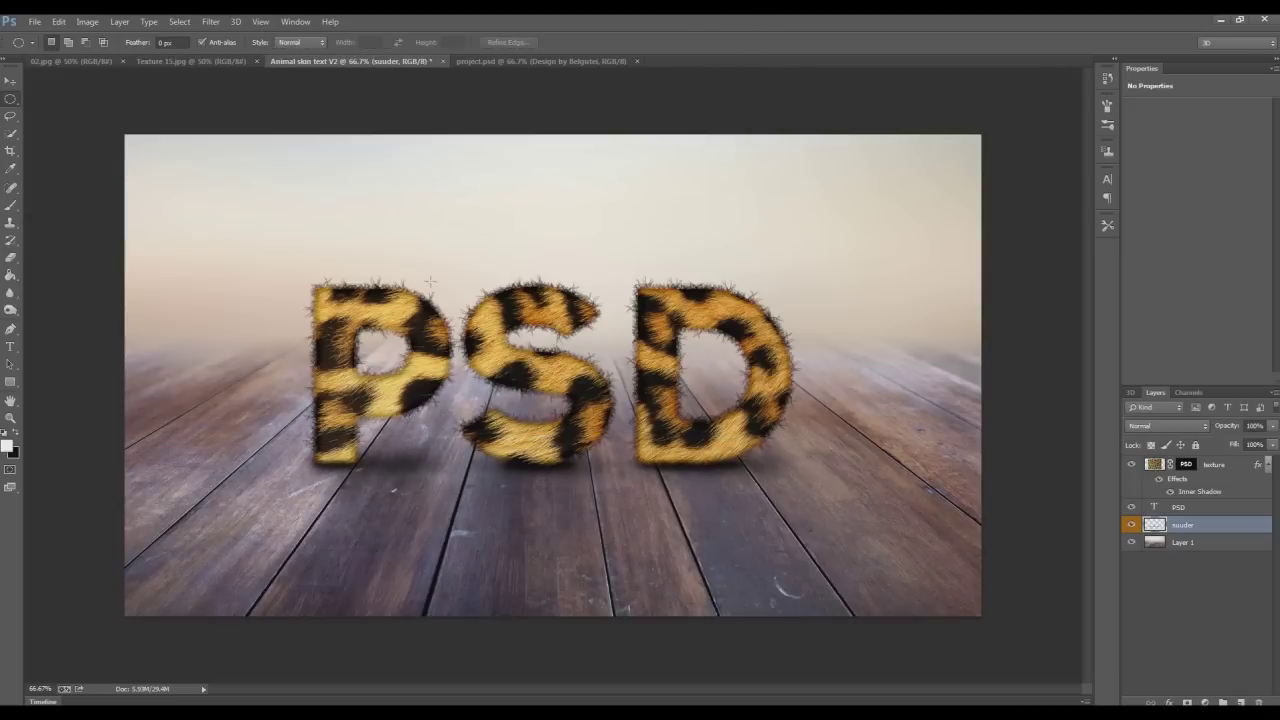
click(1225, 467)
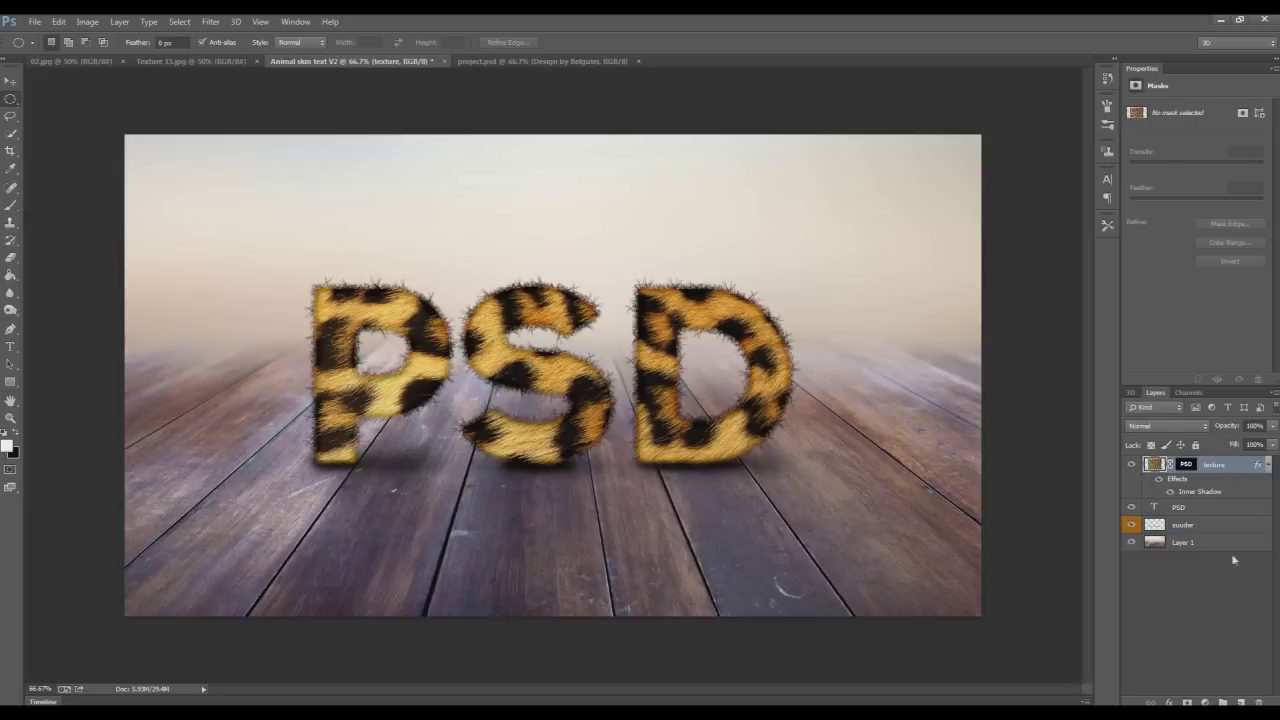
click(1204, 623)
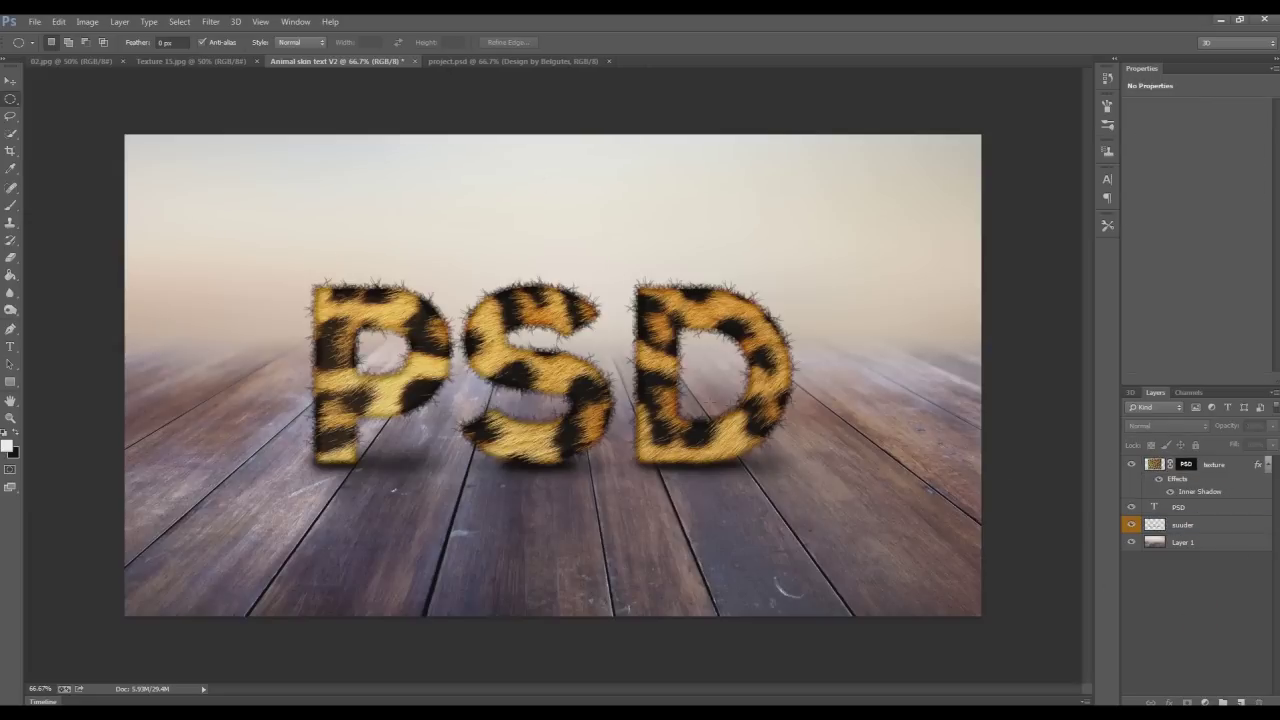
Step: Add a Violet, Orange gradient fill layer above the texture layer
click(1202, 470)
click(1168, 702)
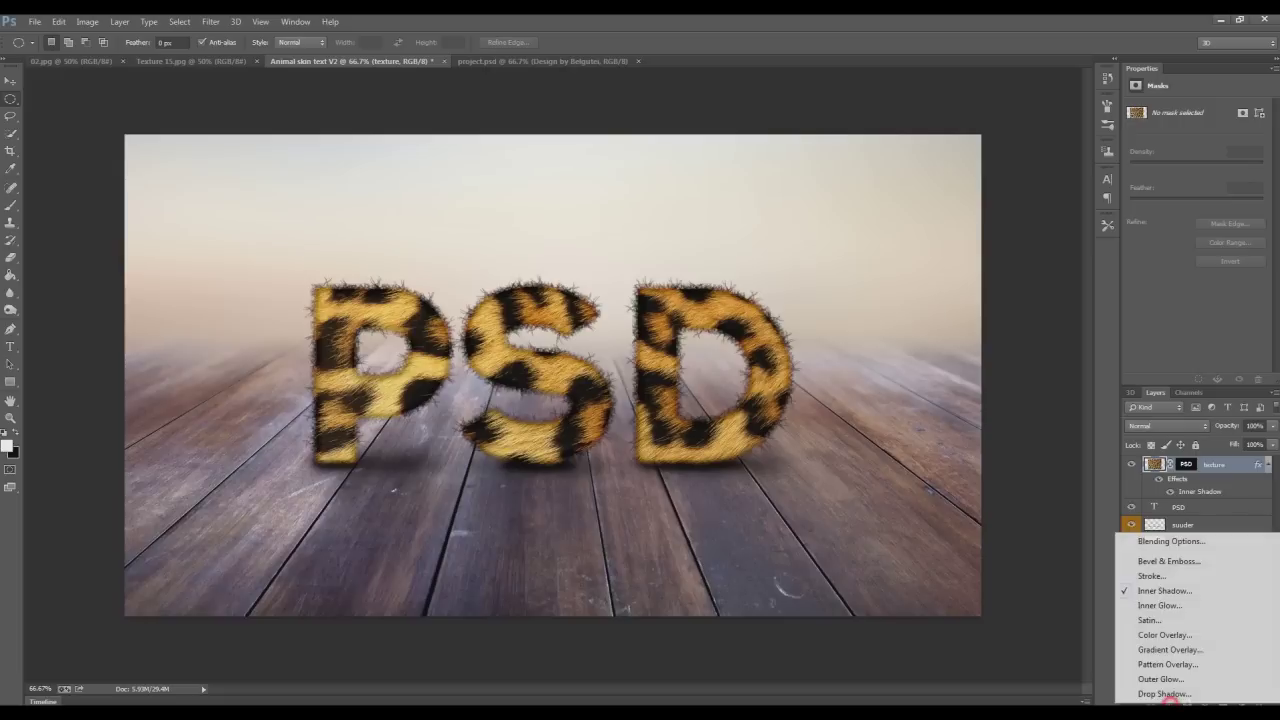
click(1168, 702)
click(1206, 702)
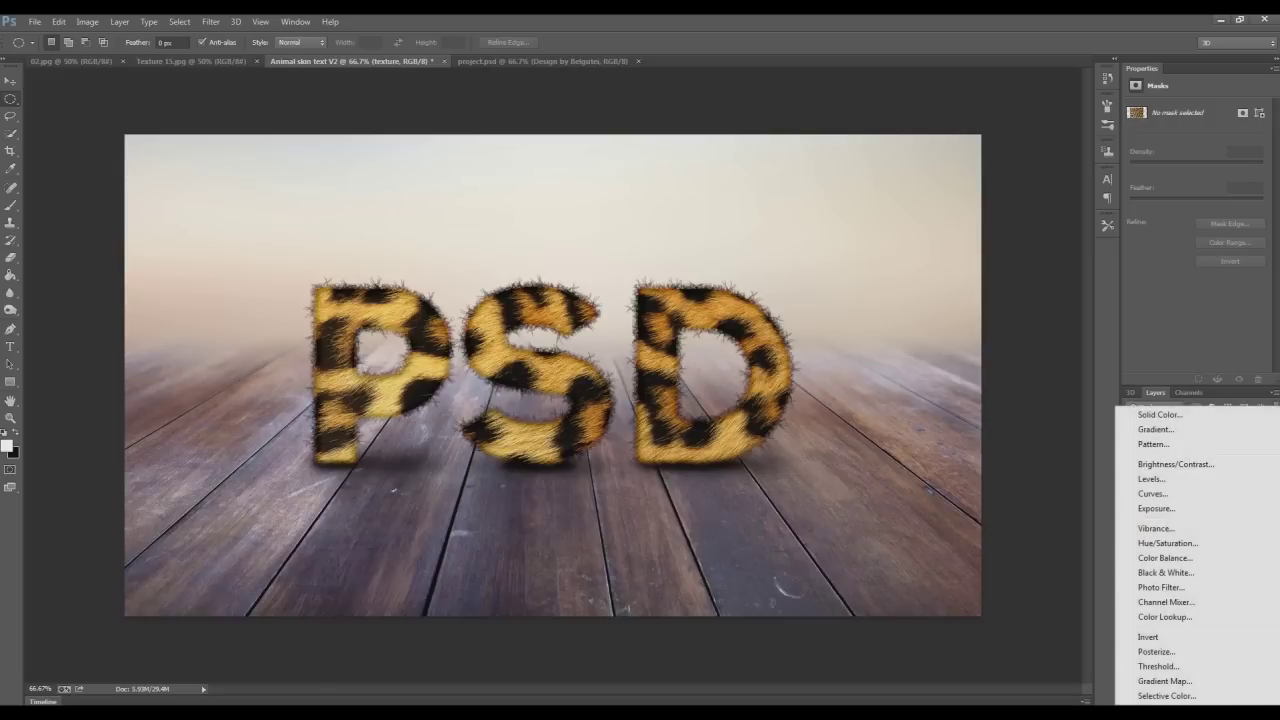
click(1160, 429)
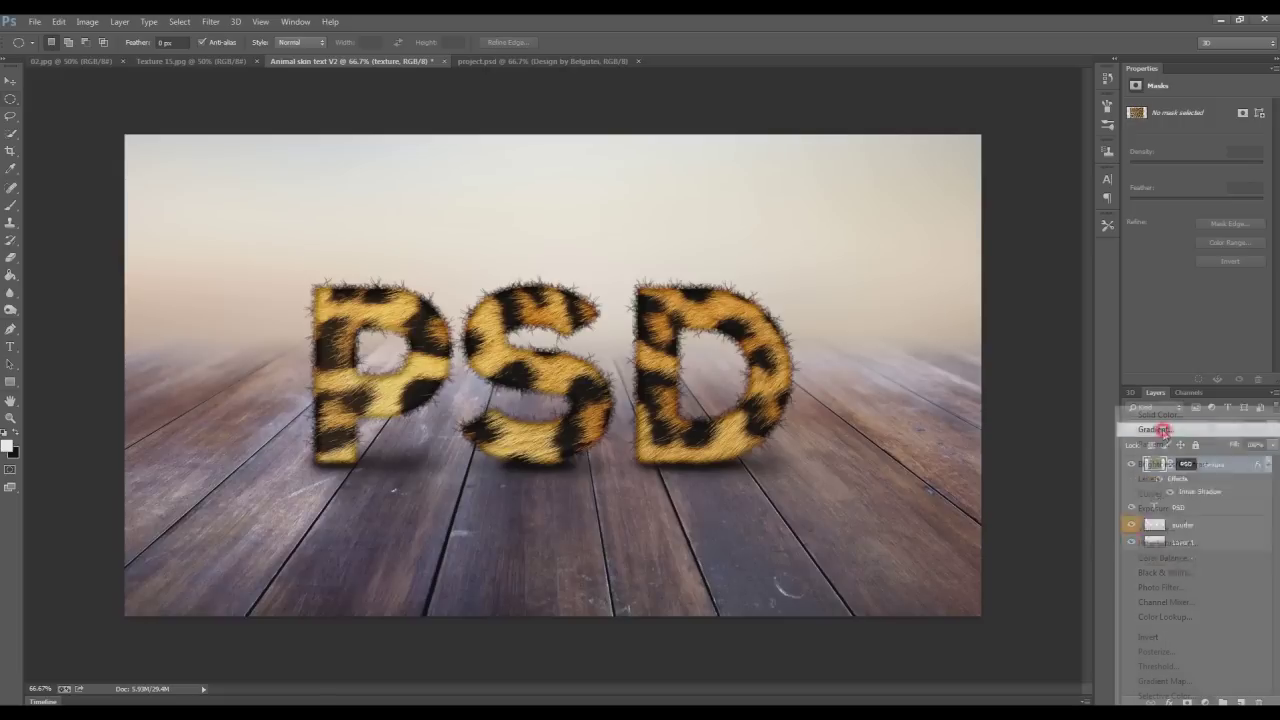
click(632, 220)
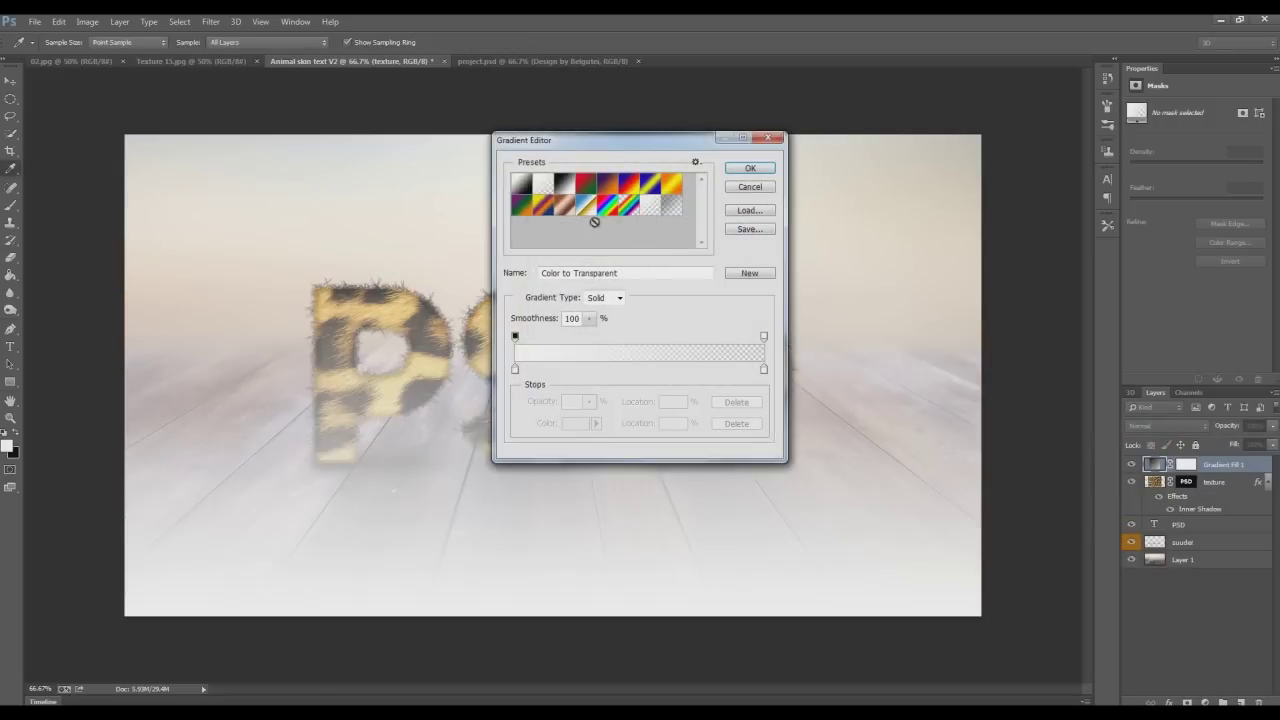
click(608, 185)
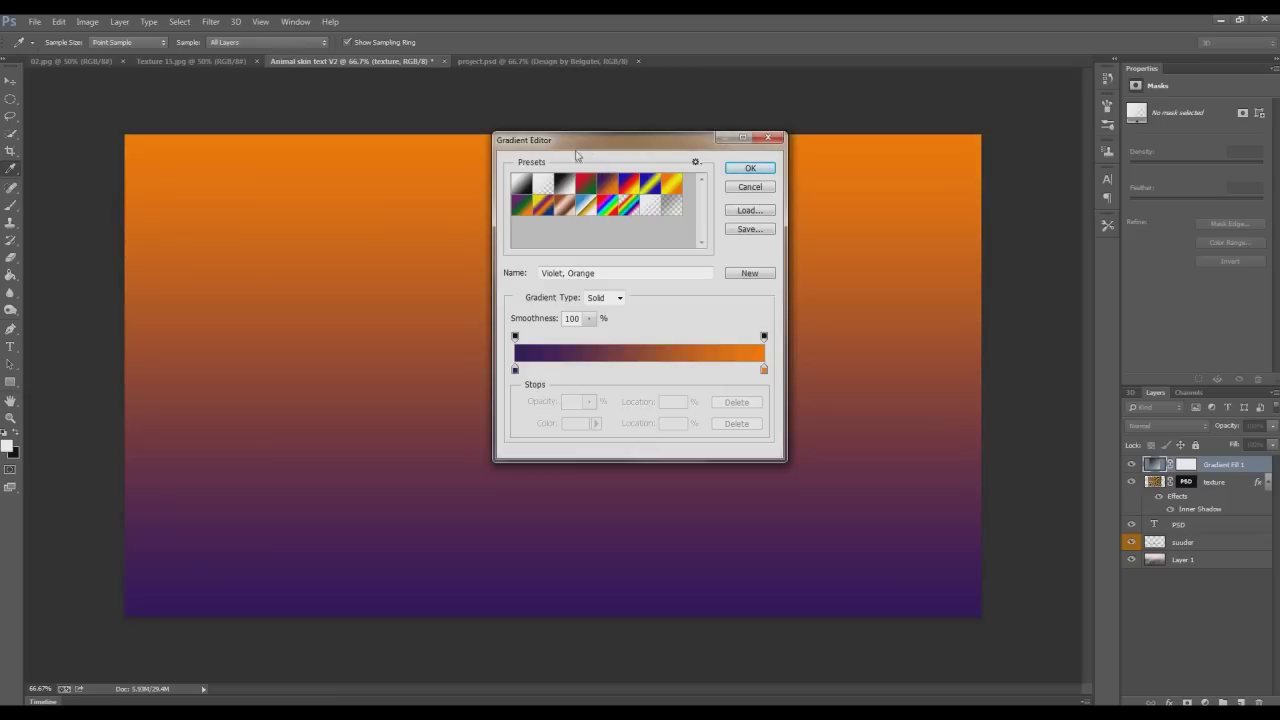
key(Return)
click(640, 225)
click(778, 244)
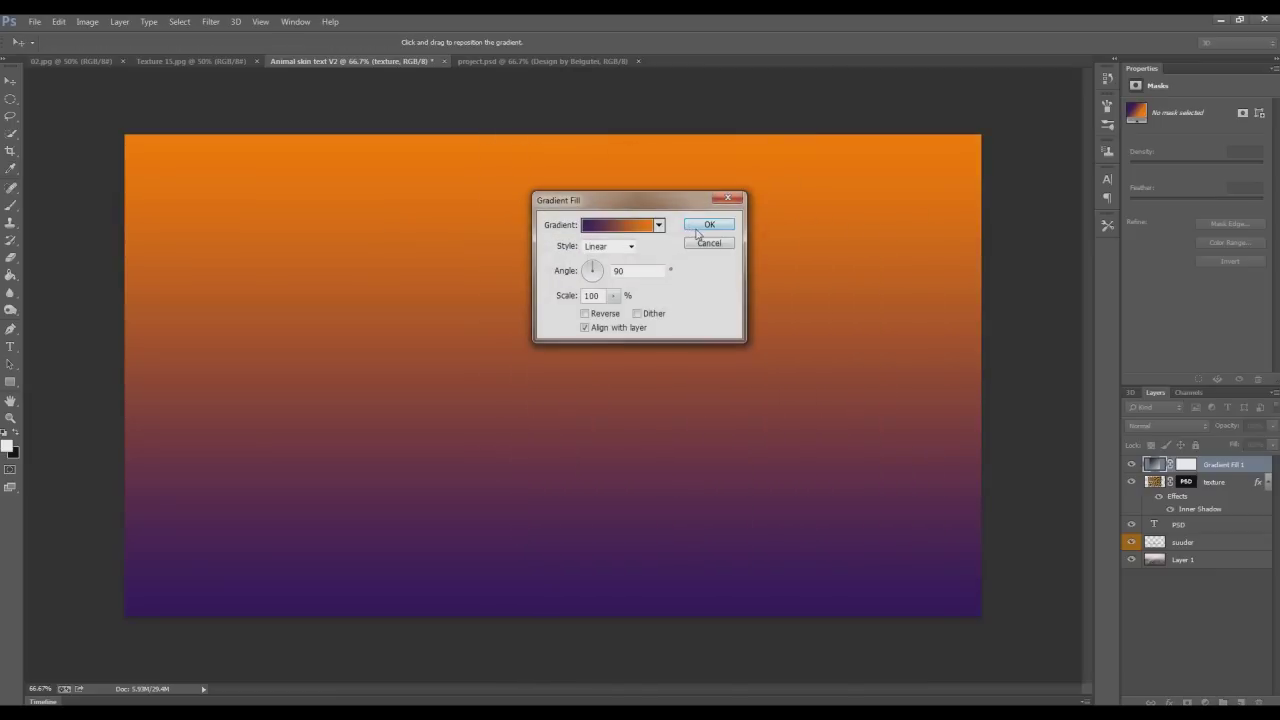
click(710, 225)
Step: Blend the gradient fill in Soft Light and bring up the 02.jpg floor photo
click(1167, 425)
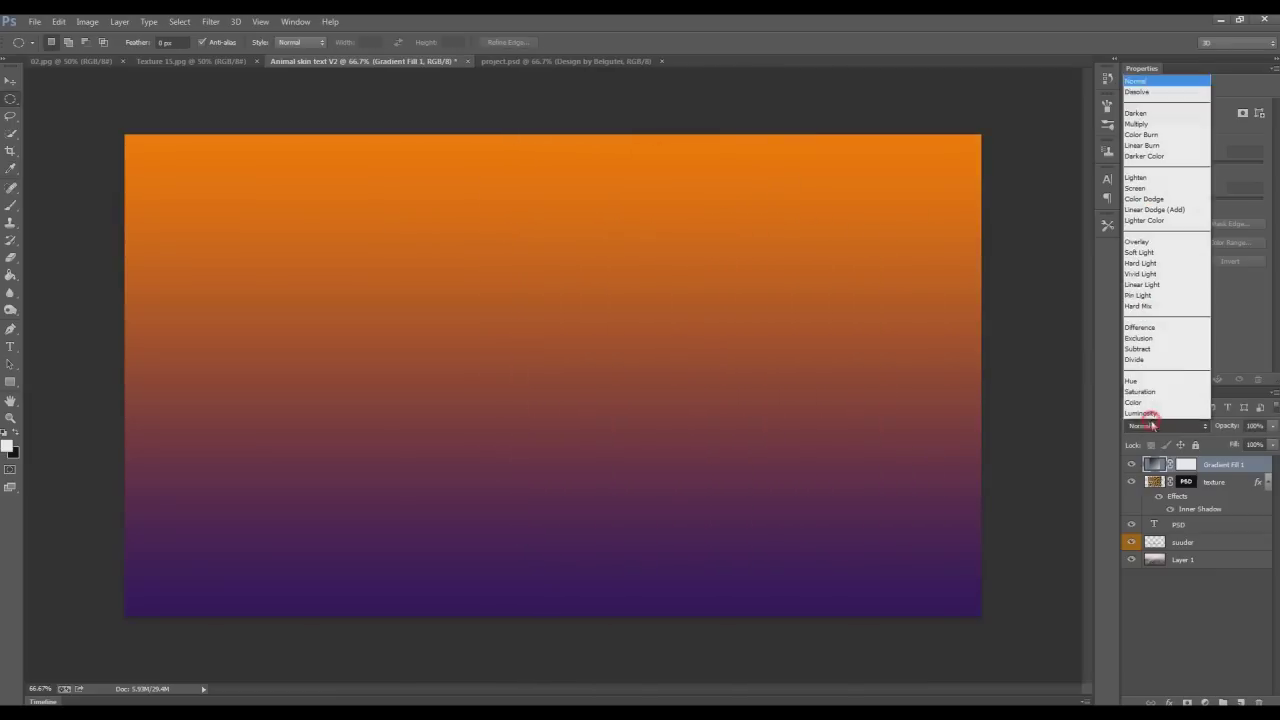
click(1160, 257)
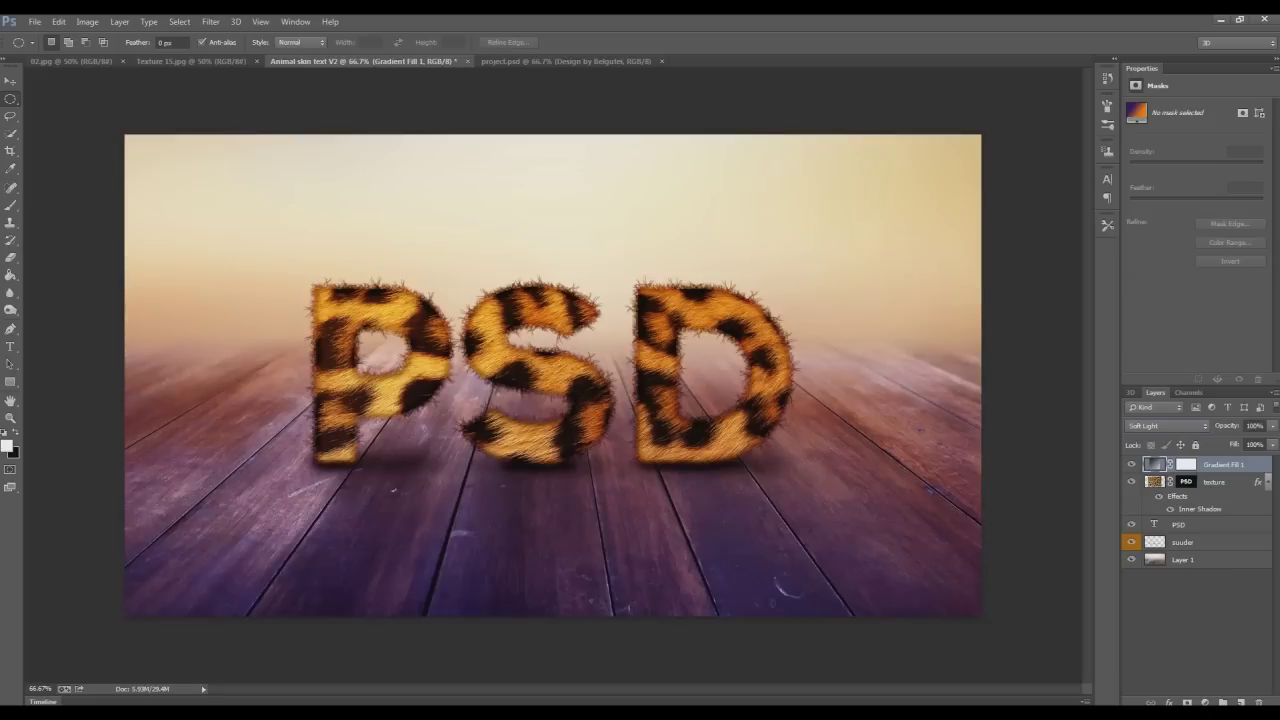
click(95, 61)
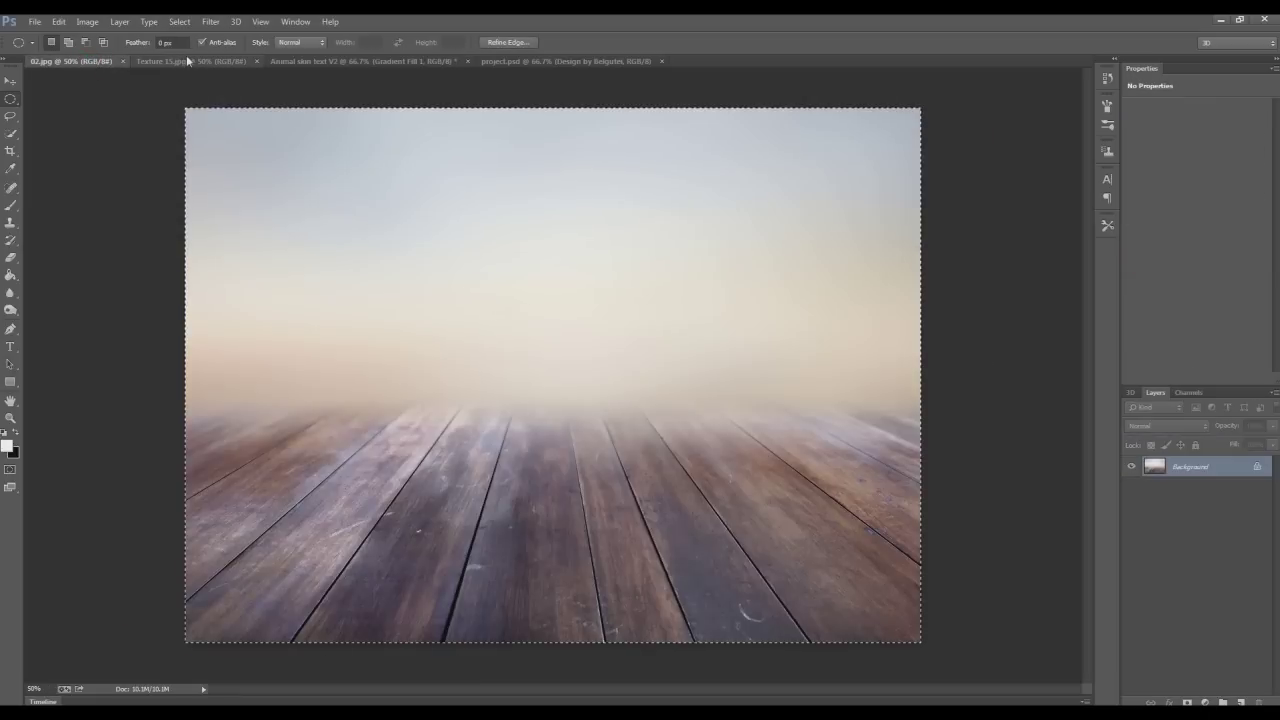
Step: Lower Gradient Fill 1's opacity to about 69%, comparing against project.psd
click(186, 61)
click(528, 61)
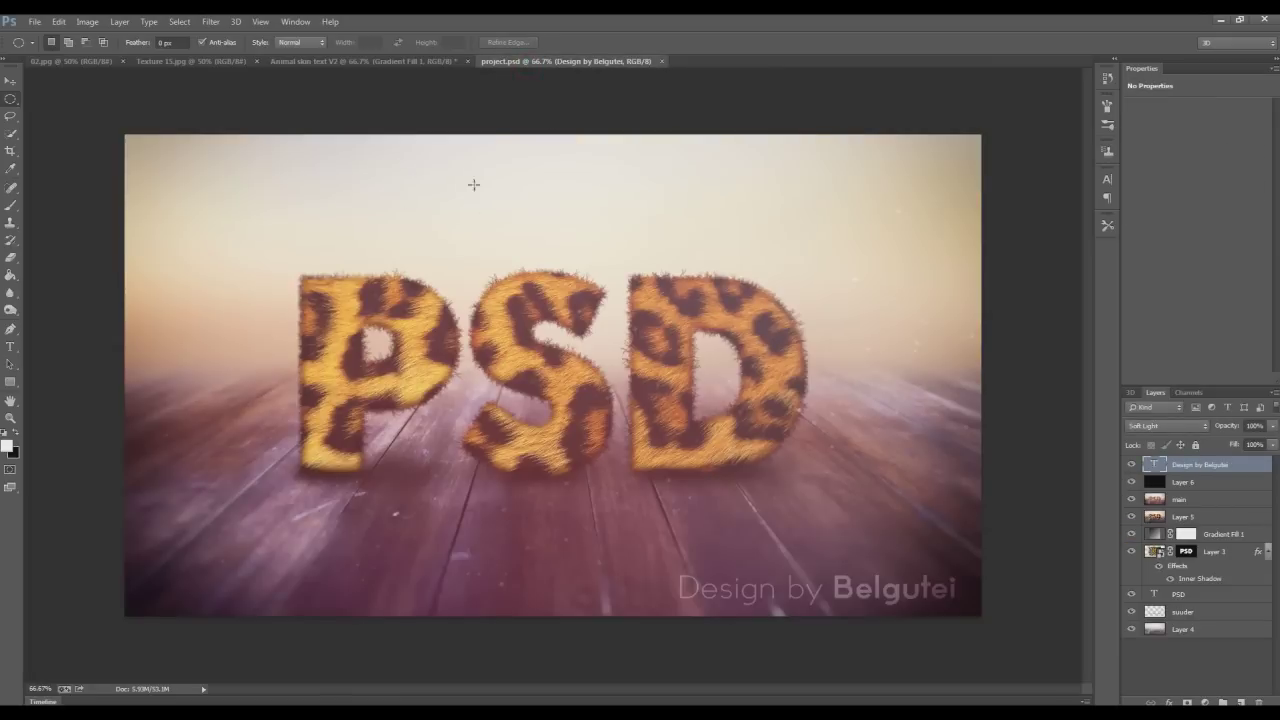
click(355, 63)
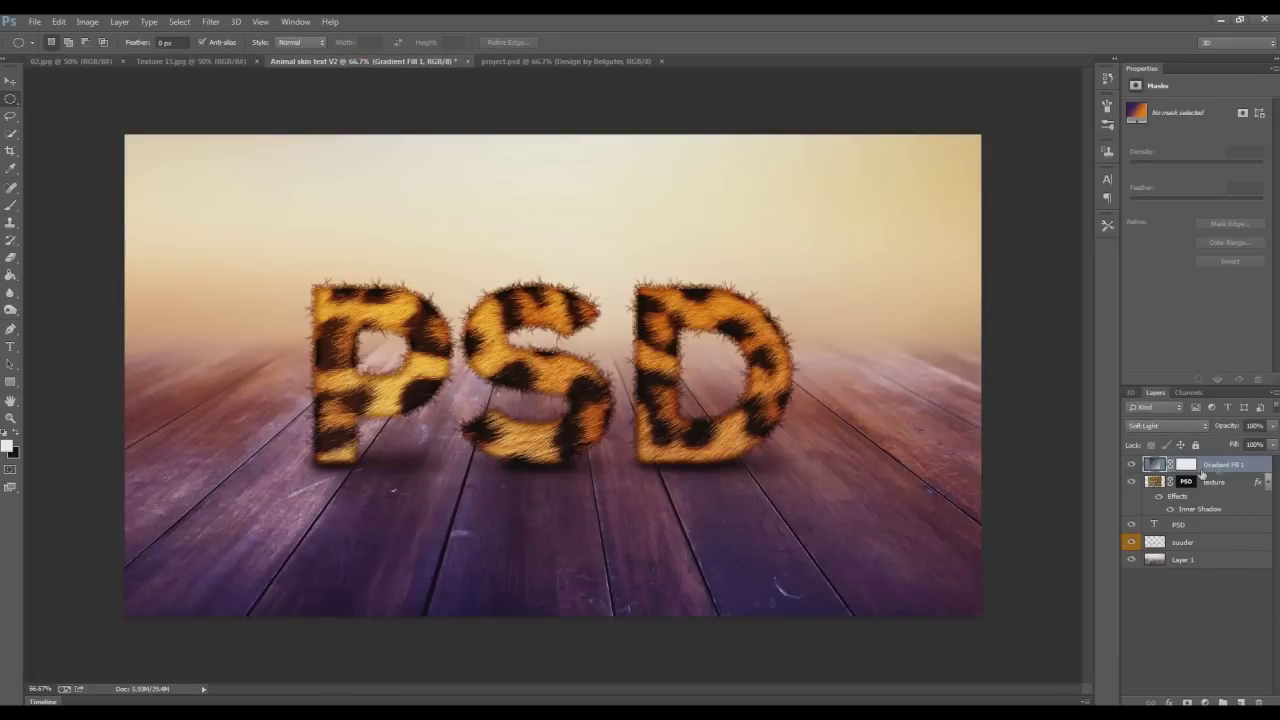
click(1272, 426)
drag(1272, 444, 1253, 447)
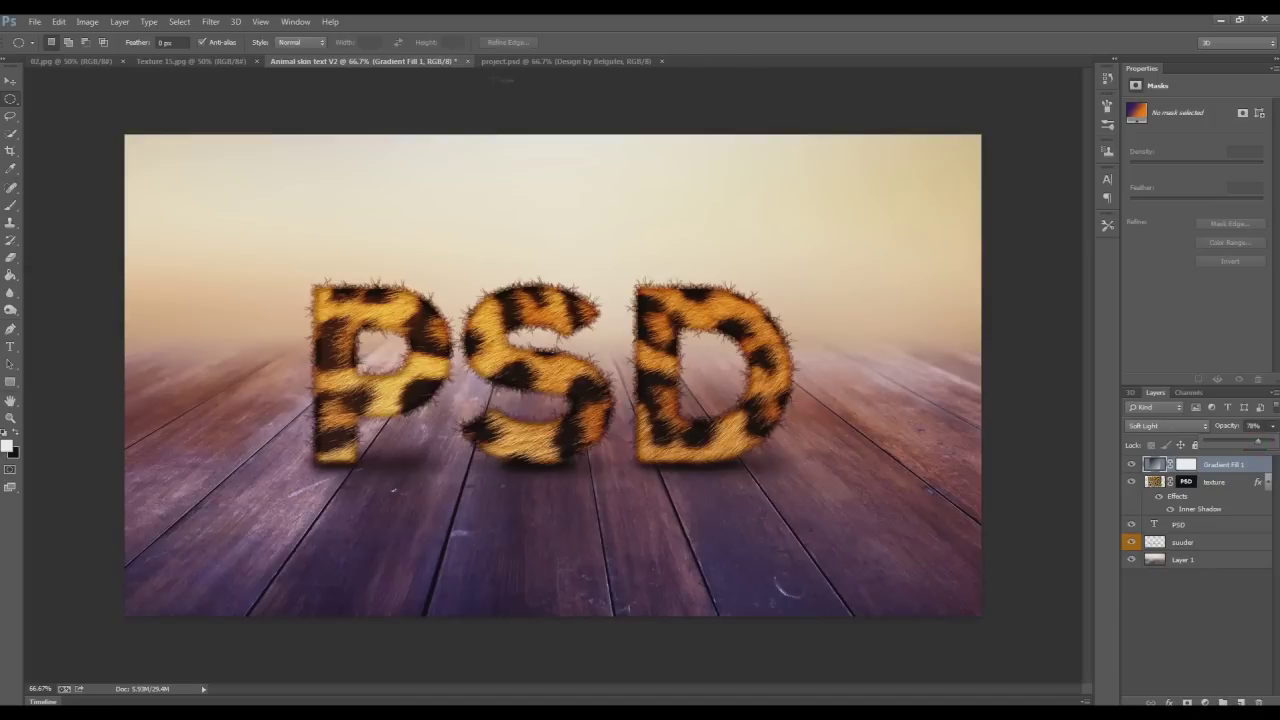
click(545, 61)
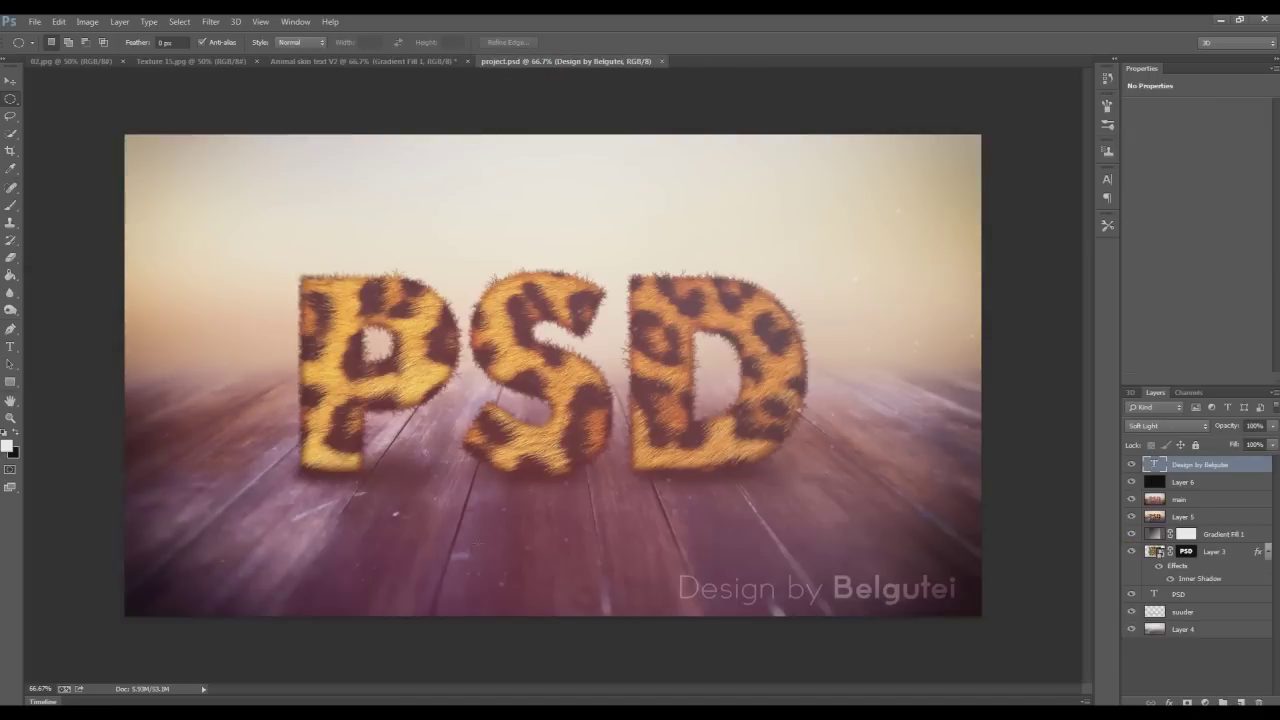
click(414, 62)
click(1229, 588)
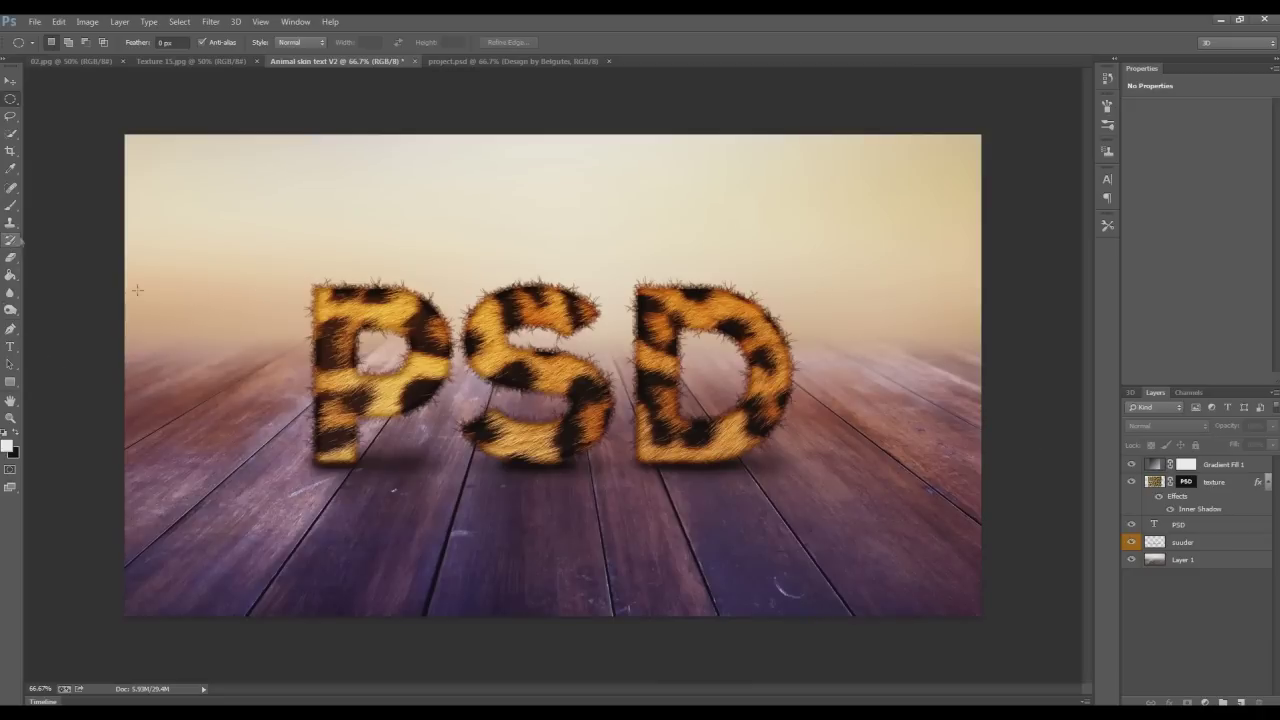
Step: Add a new Color Dodge layer named dodge
click(1222, 702)
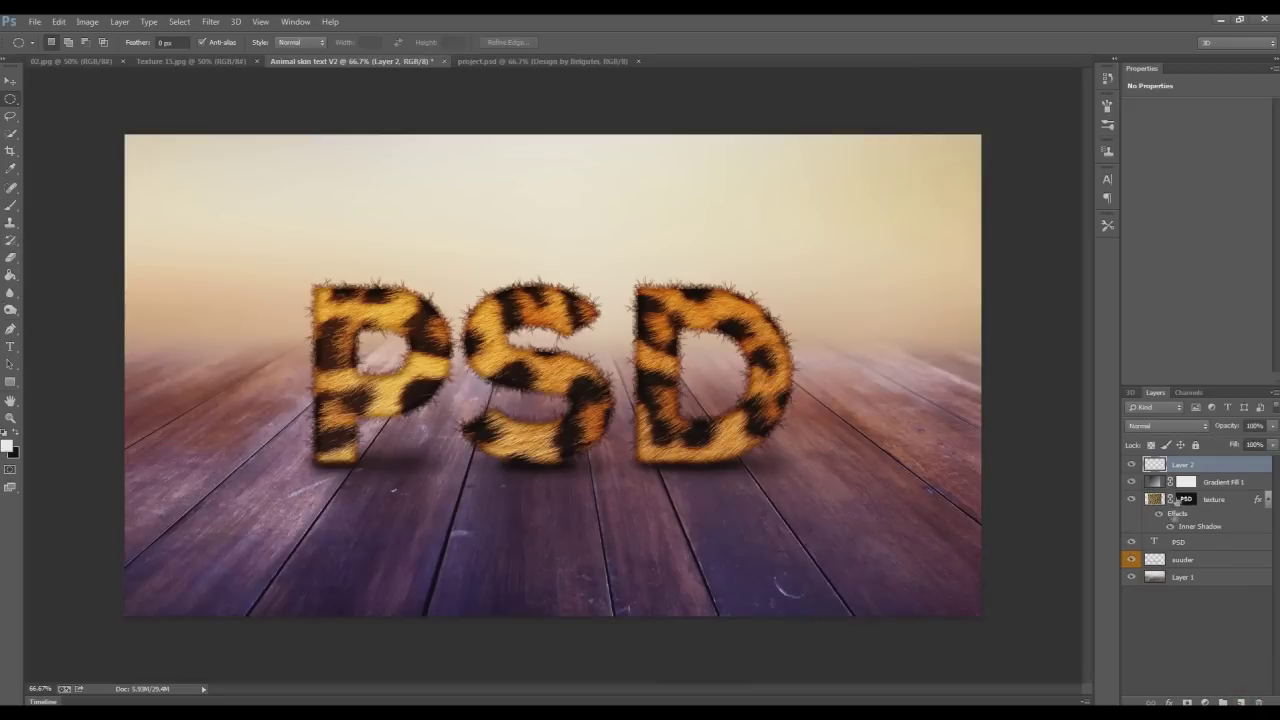
click(1168, 425)
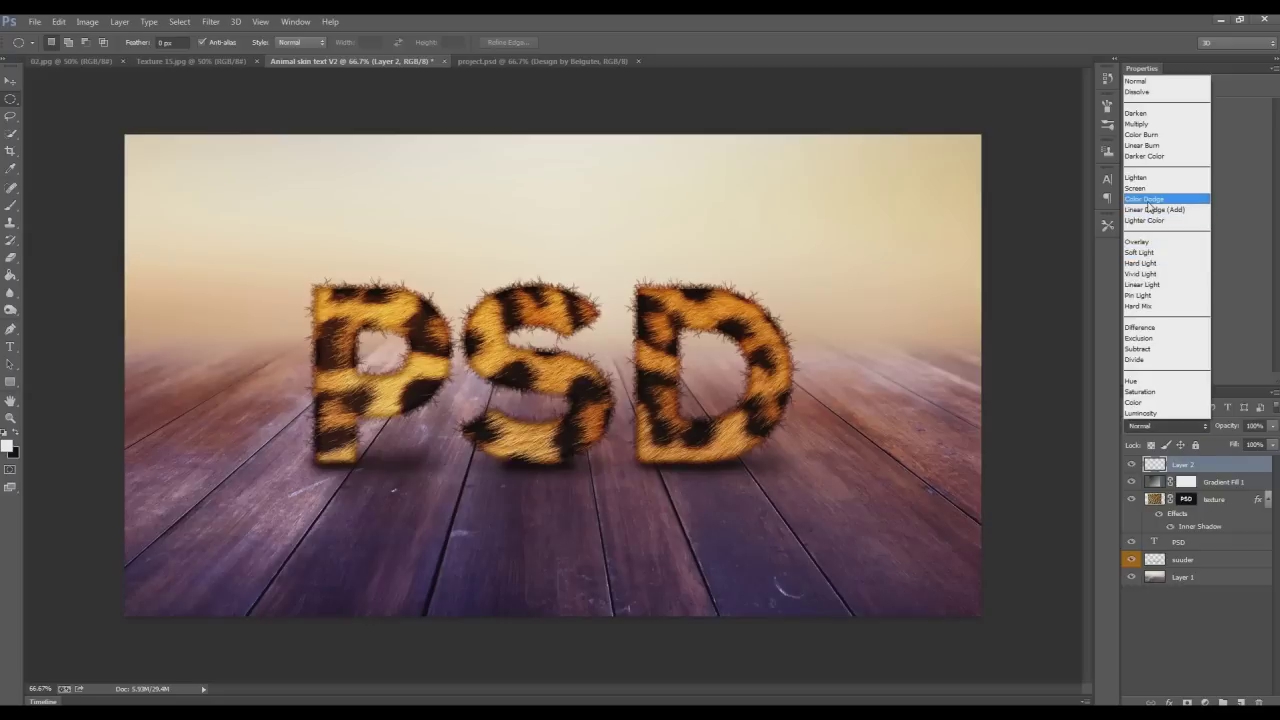
click(1146, 199)
double_click(1185, 465)
text(dodge)
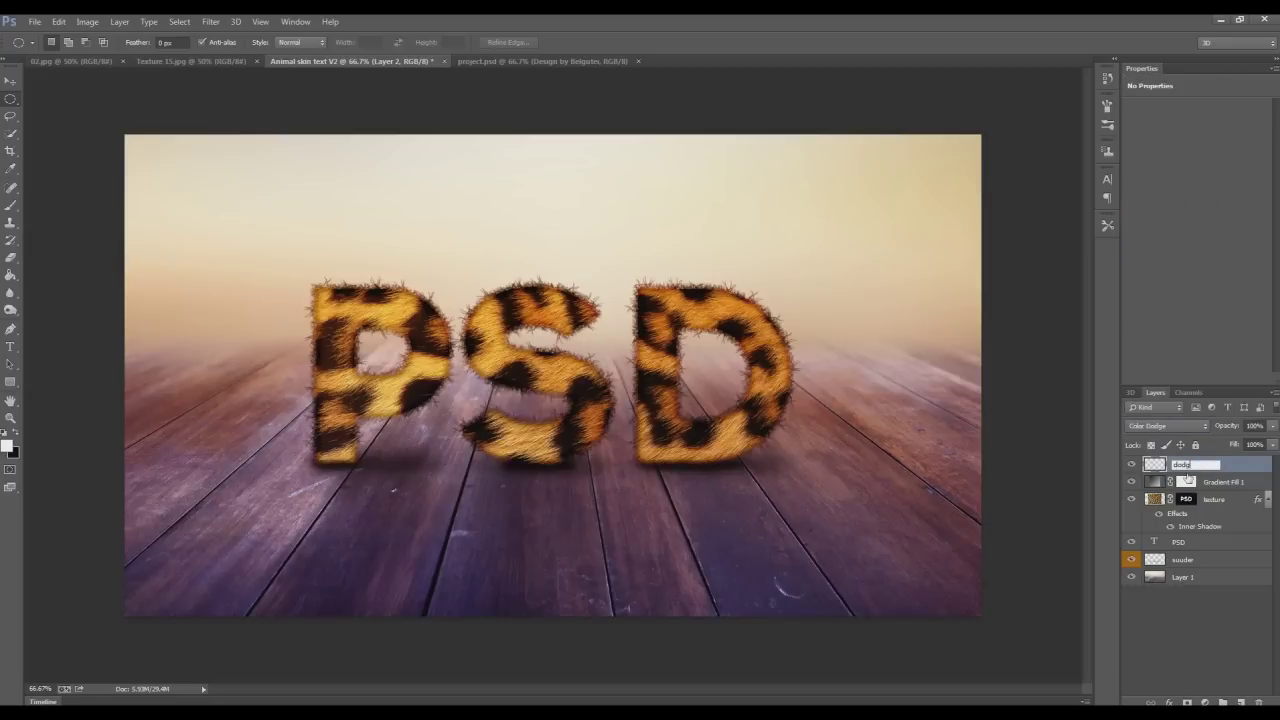
click(1192, 665)
click(1199, 465)
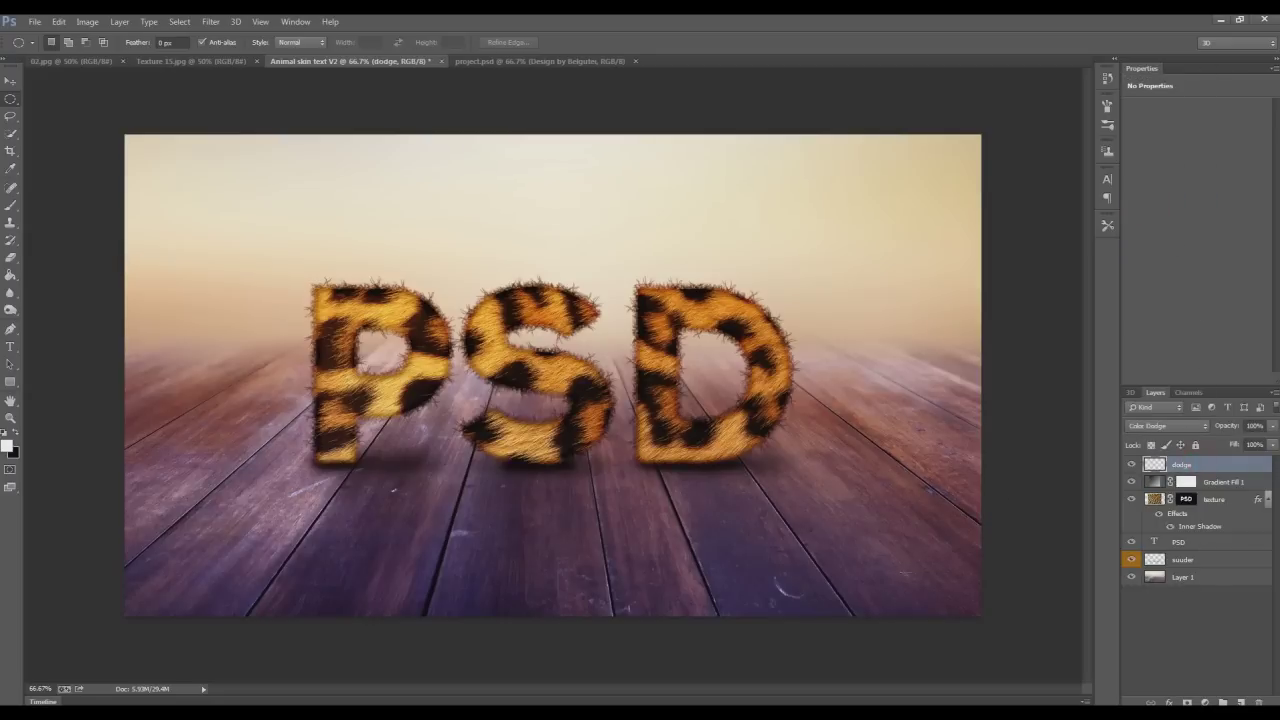
Step: Reset brushes to defaults and pick the first soft round brush at 600 pixels
right_click(507, 385)
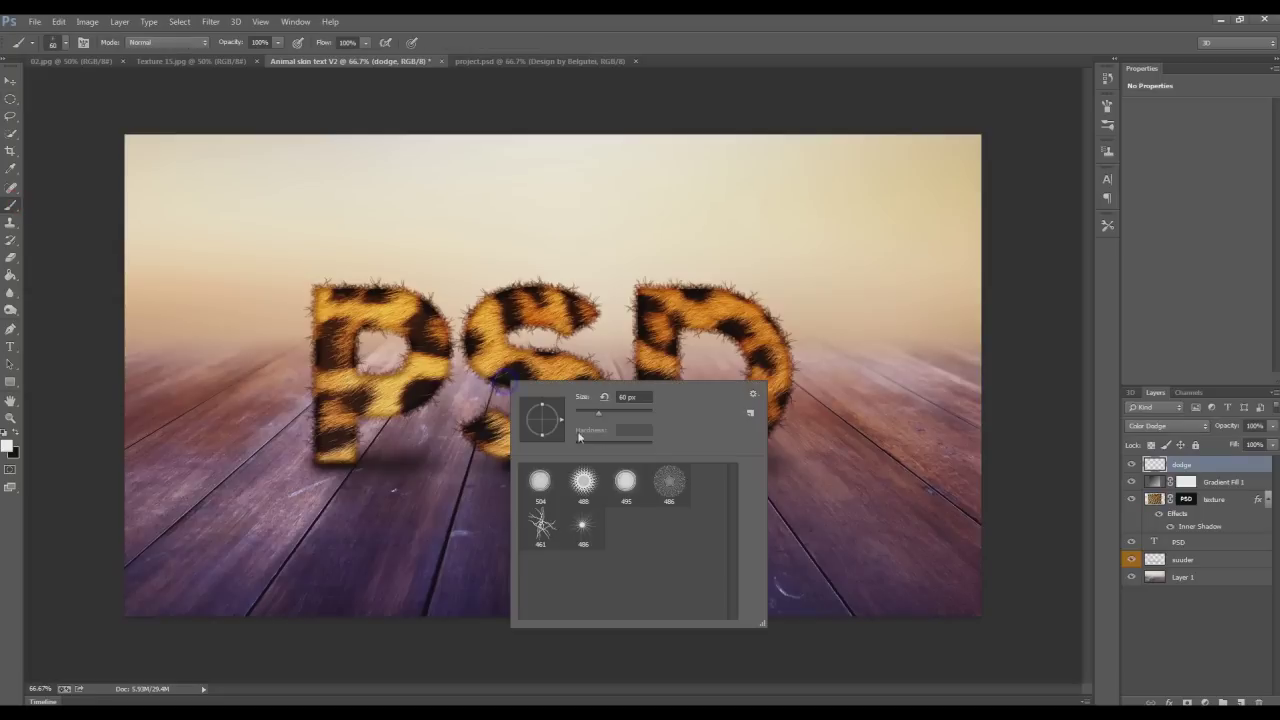
click(753, 393)
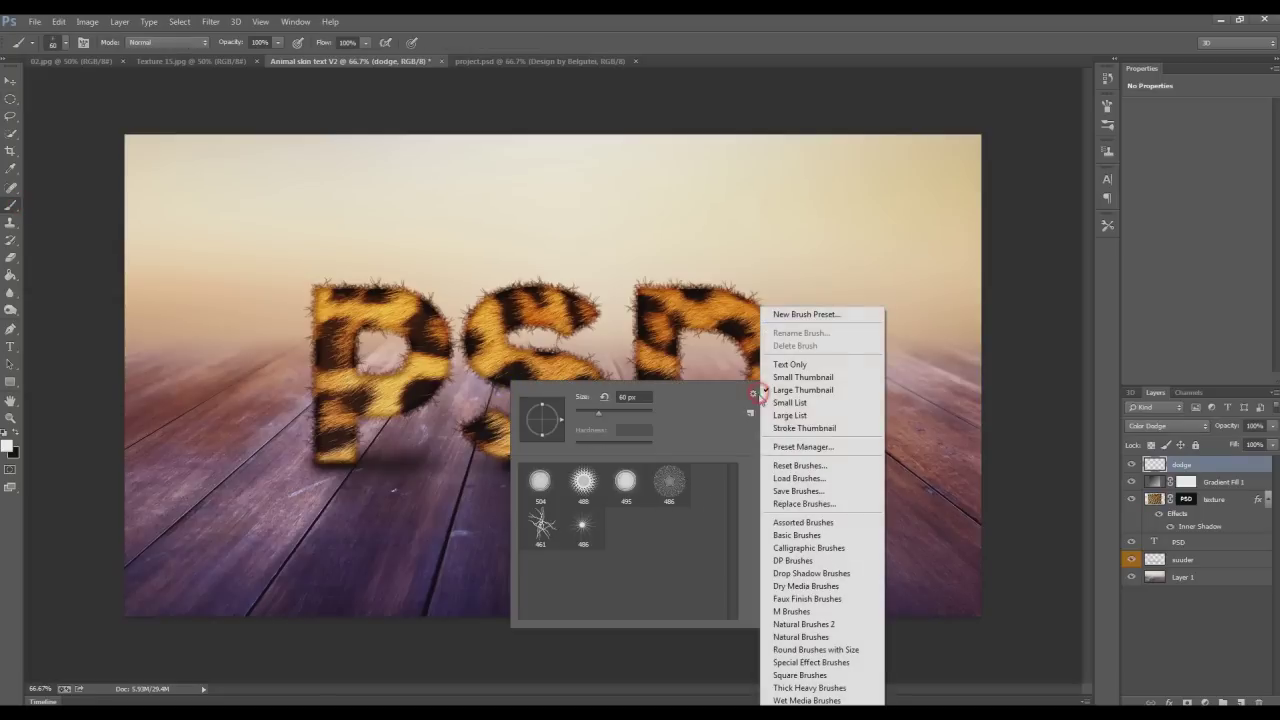
click(800, 465)
click(588, 278)
click(540, 485)
key(Return)
key(bracketright)
key(bracketright)
key(bracketright)
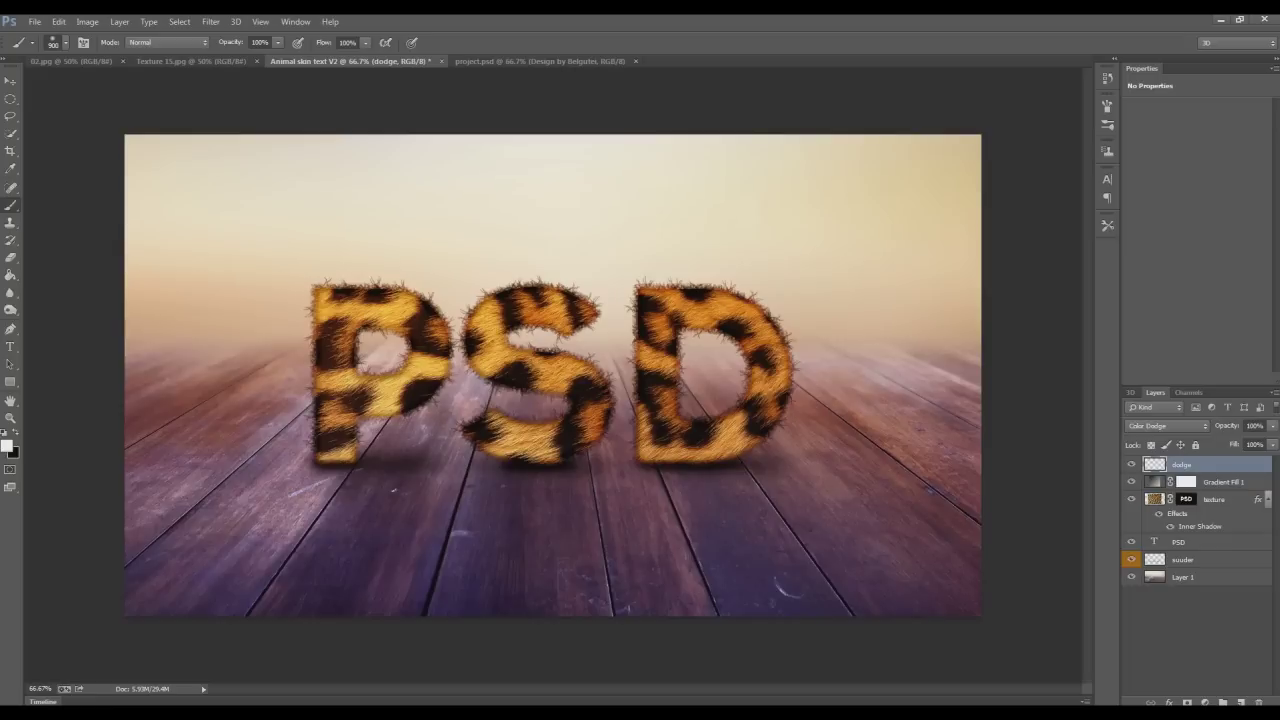
Step: Test soft white dabs on the dodge layer at reduced brush opacity, undoing them
click(8, 447)
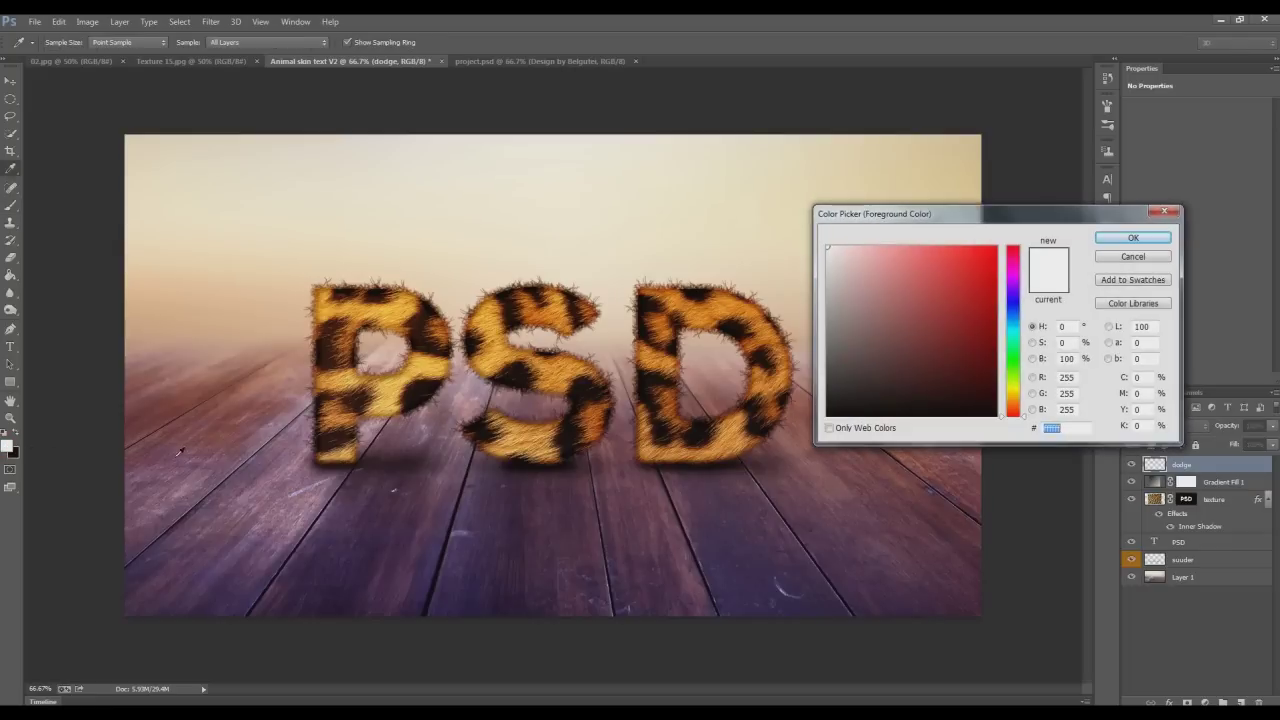
click(1131, 238)
click(229, 249)
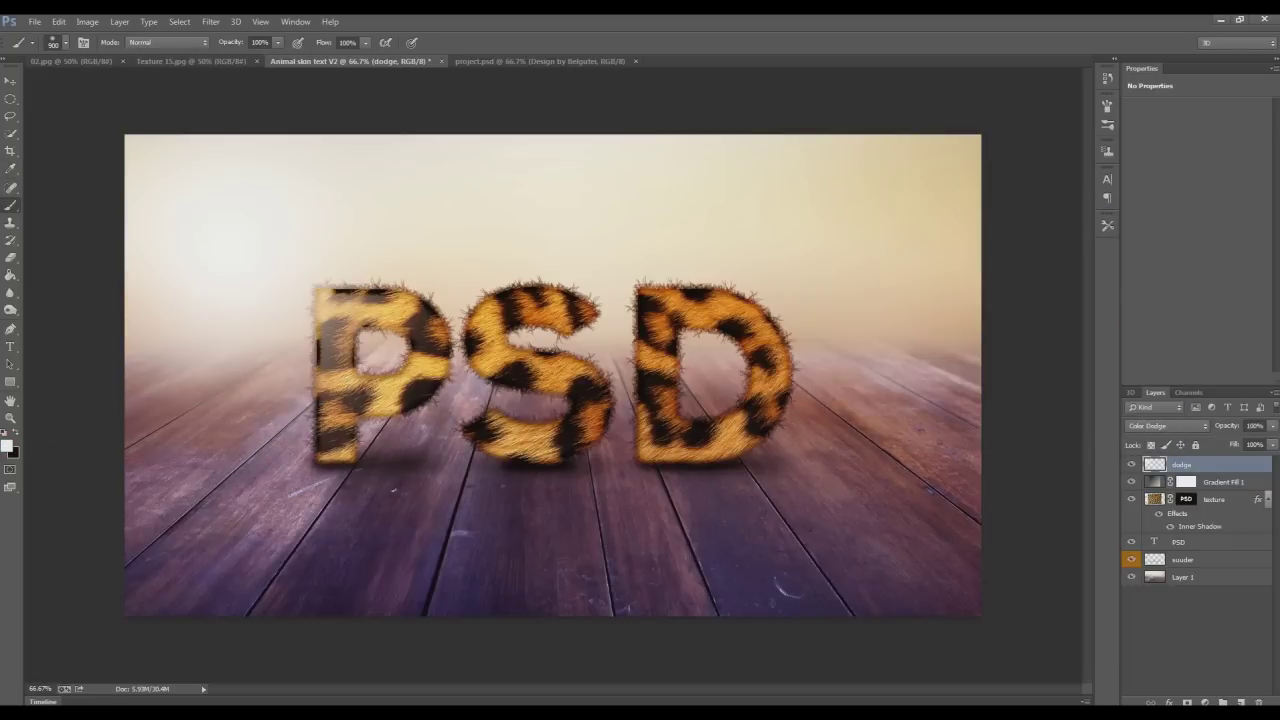
key(ctrl+z)
click(277, 42)
drag(280, 58, 243, 58)
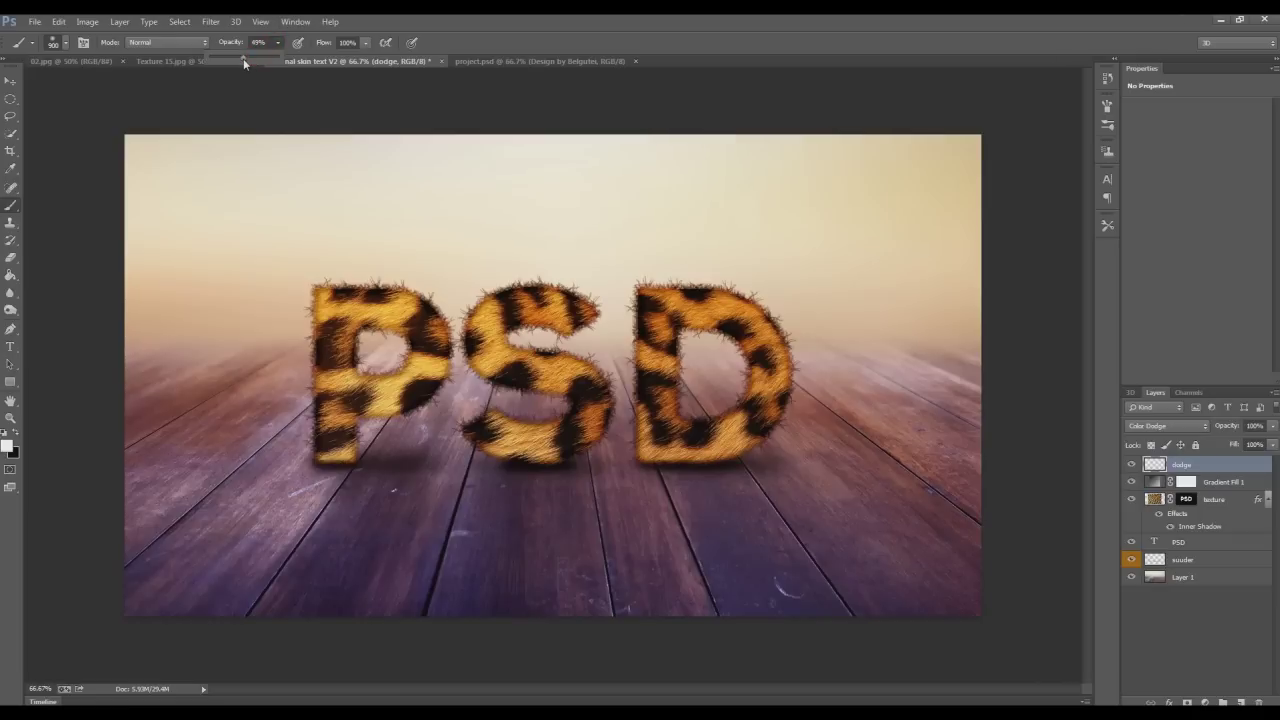
click(243, 254)
key(ctrl+z)
Step: Brighten the floor with a 9% opacity white brush, then raise opacity to 92%
click(277, 42)
drag(278, 58, 251, 61)
click(228, 244)
drag(267, 222, 192, 270)
key(ctrl+z)
key(ctrl+z)
key(ctrl+z)
key(ctrl+z)
click(863, 553)
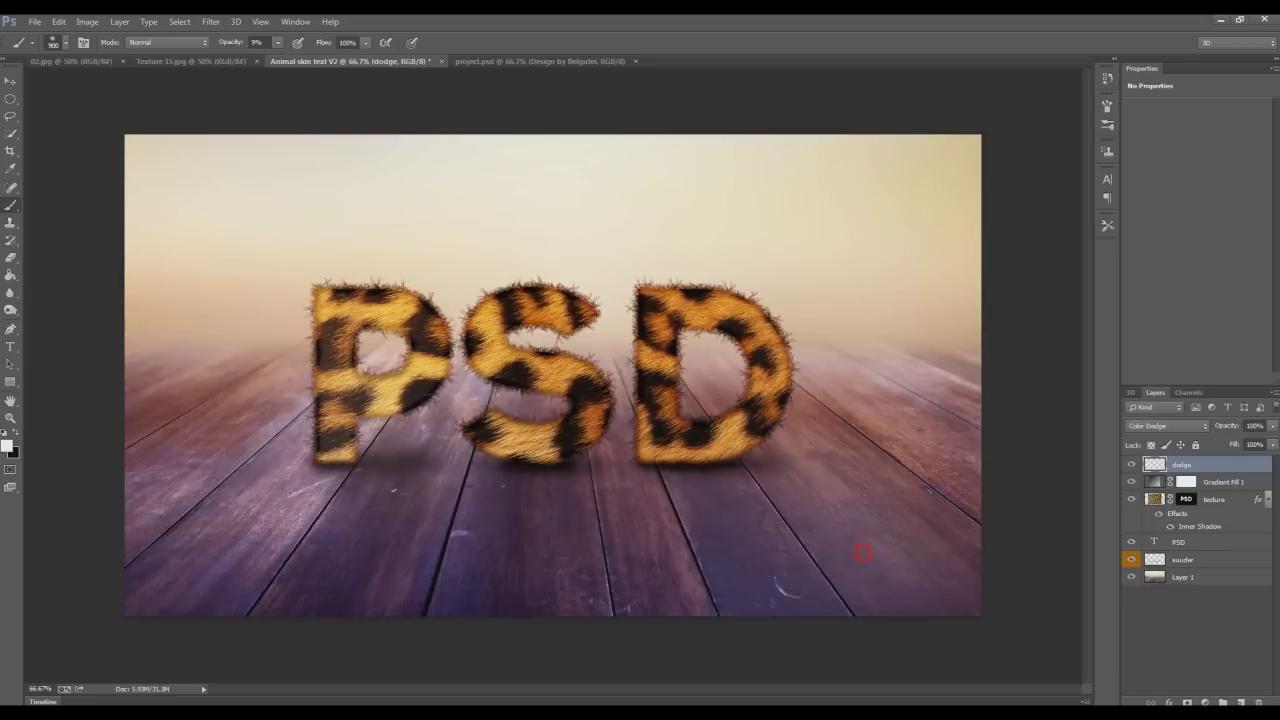
click(180, 580)
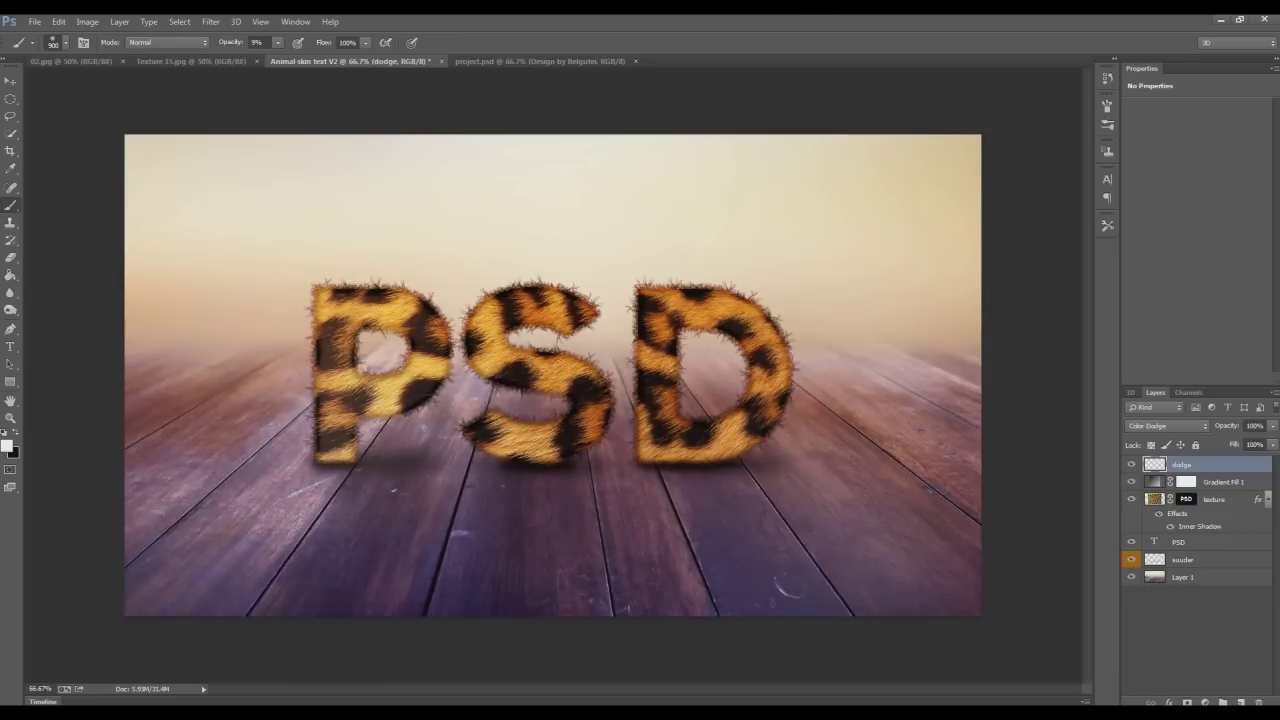
key(ctrl+z)
click(277, 42)
drag(282, 61, 336, 61)
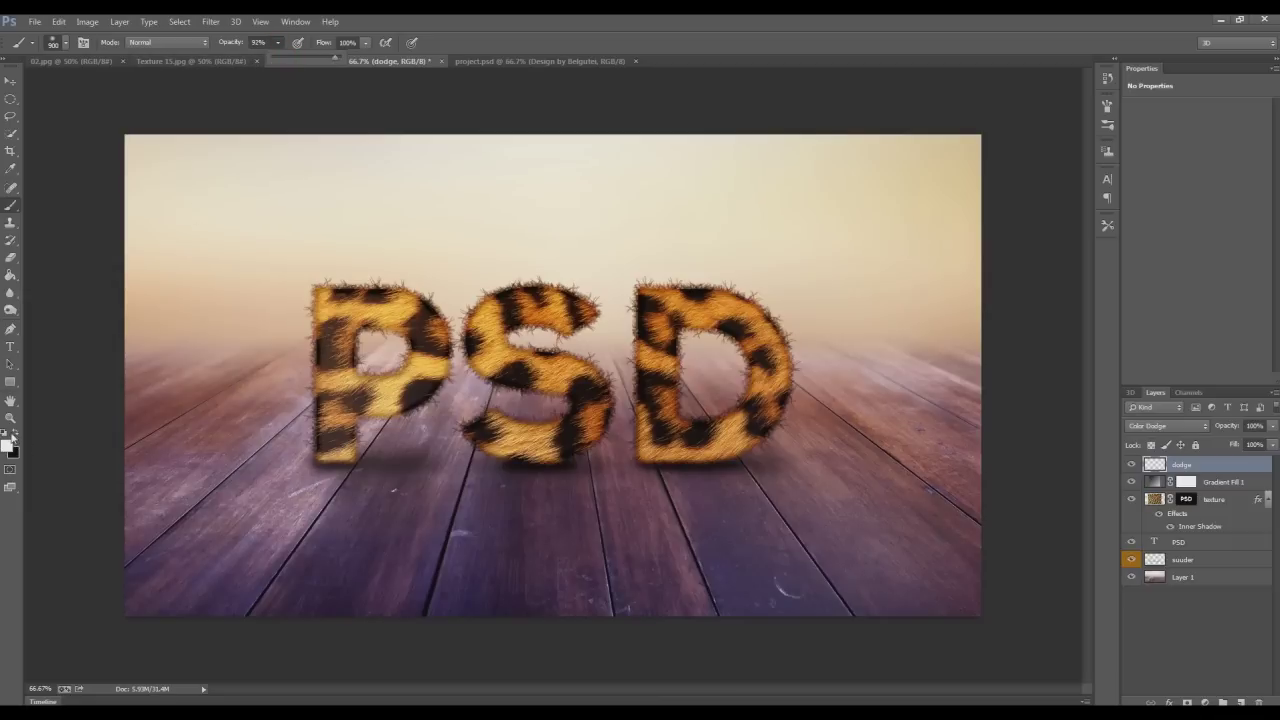
Step: Paint dark brown glows on the floor right of the D and around the S
click(10, 444)
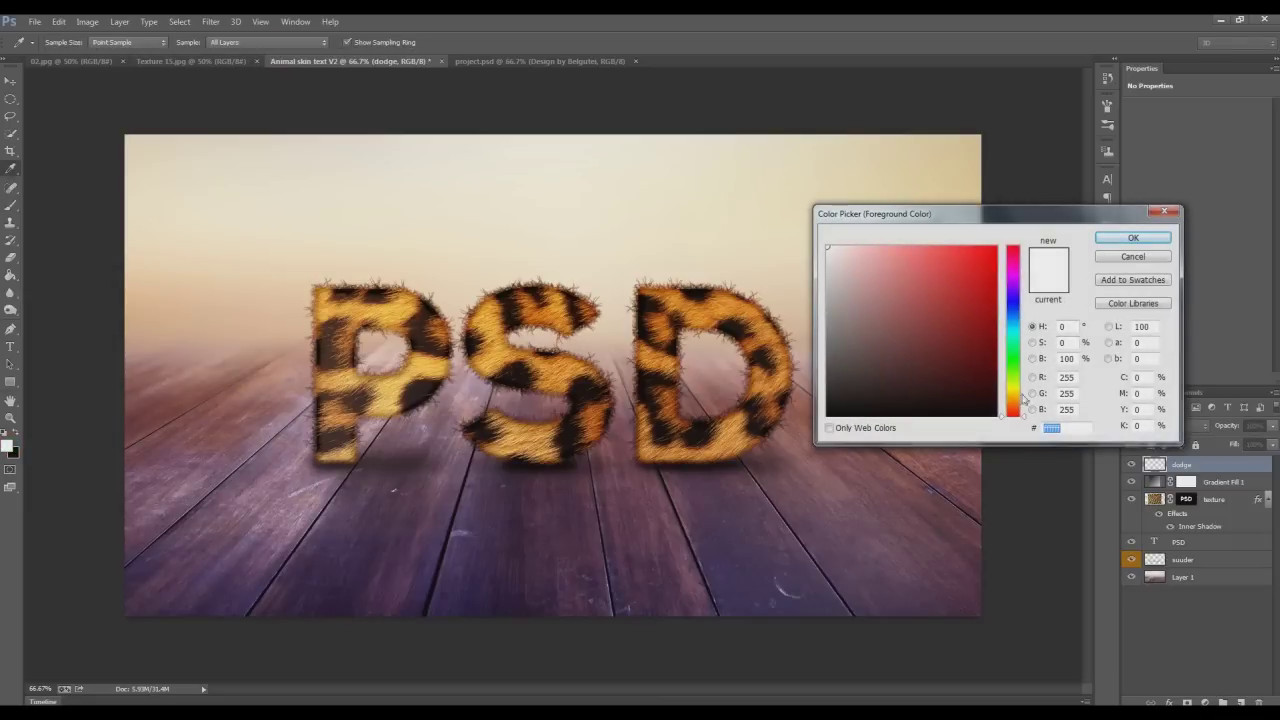
drag(1023, 397, 1022, 404)
click(975, 354)
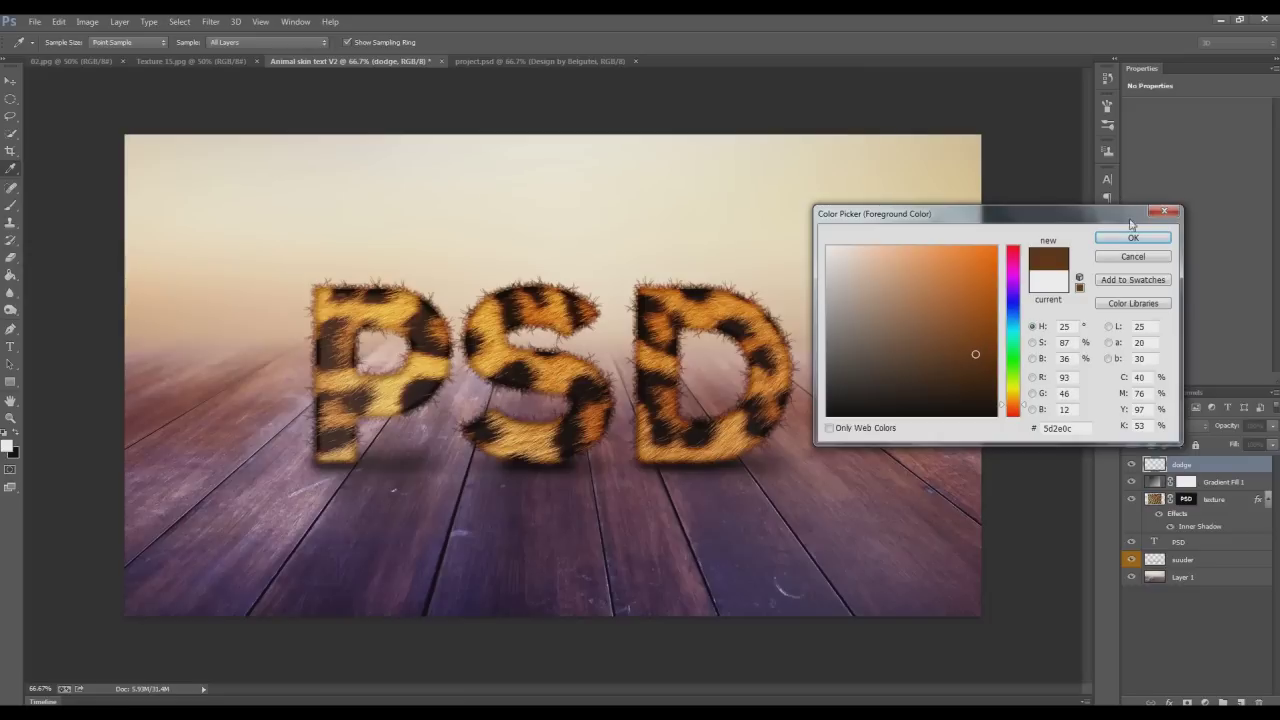
click(1133, 238)
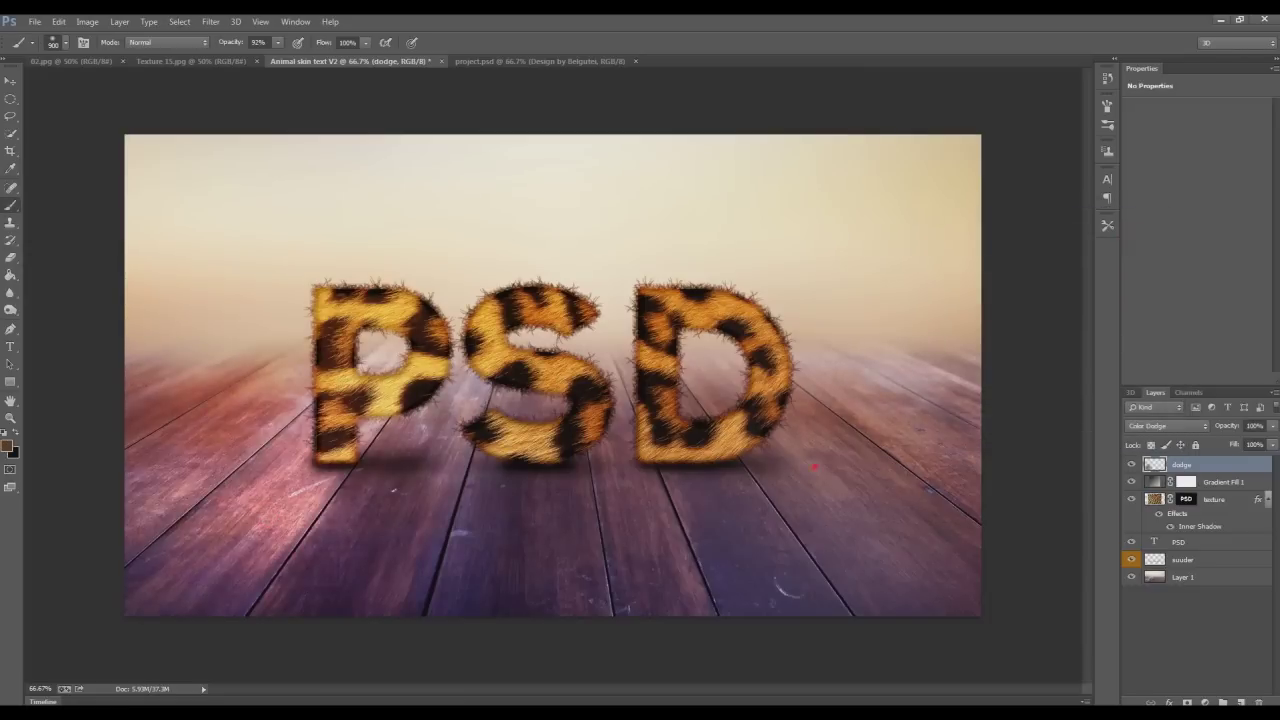
click(814, 466)
click(560, 521)
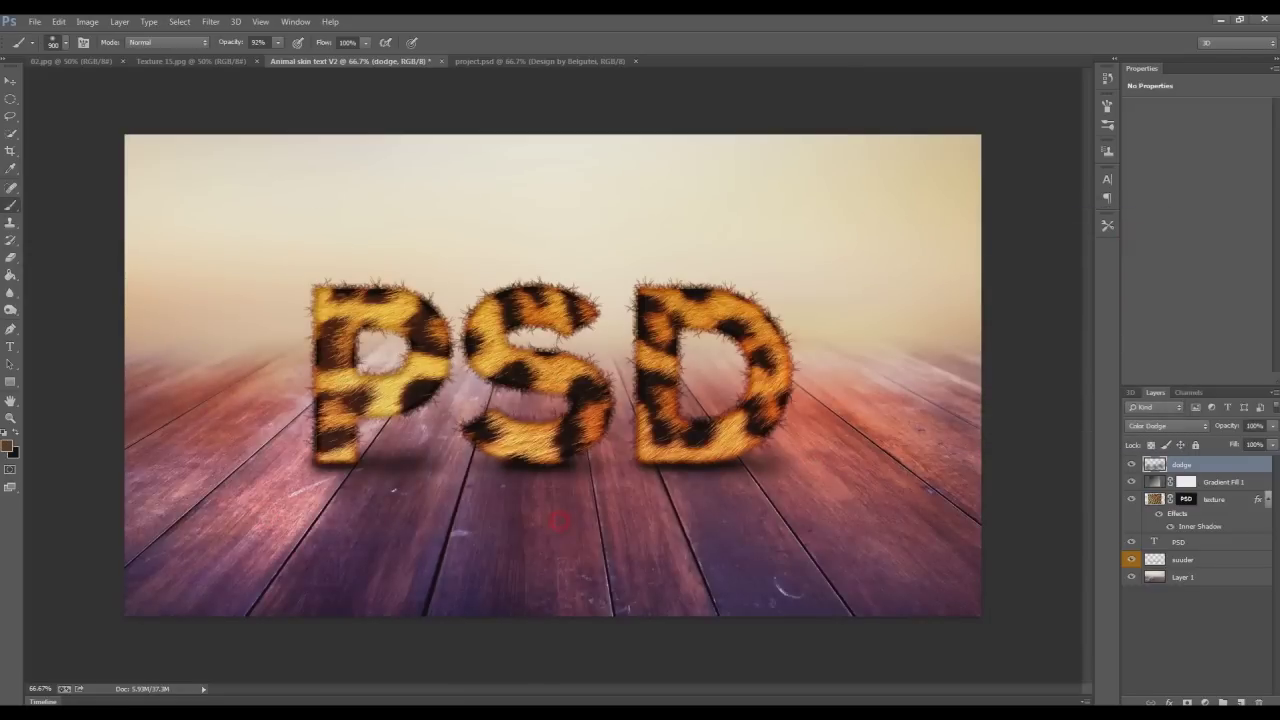
key(i)
Step: Paint dark purple glows on the left background and below the P, then set brush opacity to 35%
click(7, 444)
drag(1001, 377, 1001, 275)
click(975, 378)
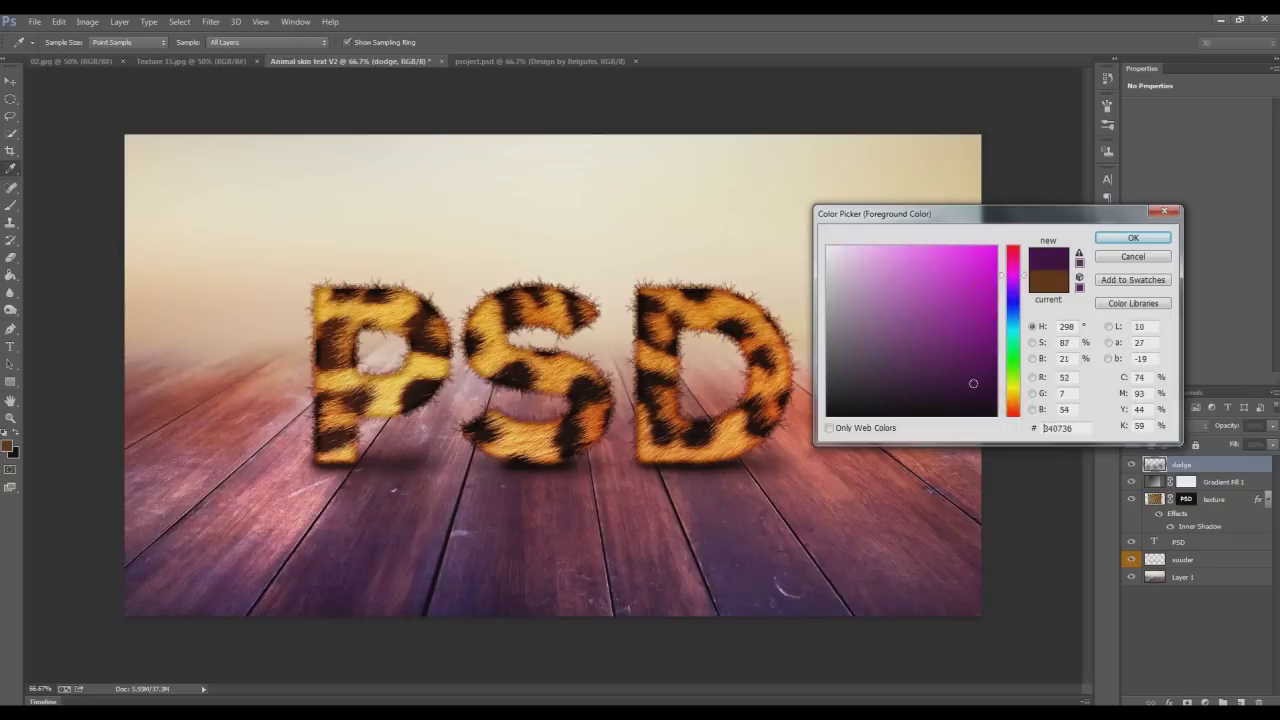
click(968, 377)
click(1128, 240)
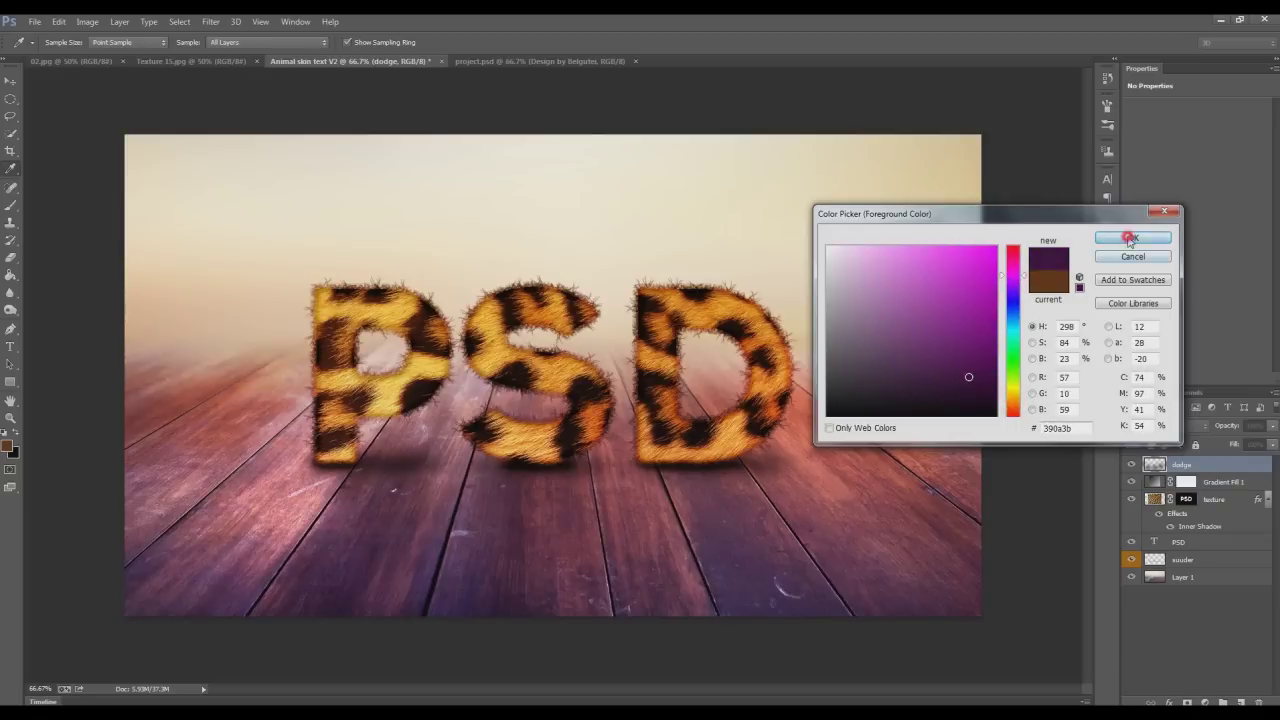
key(b)
click(88, 407)
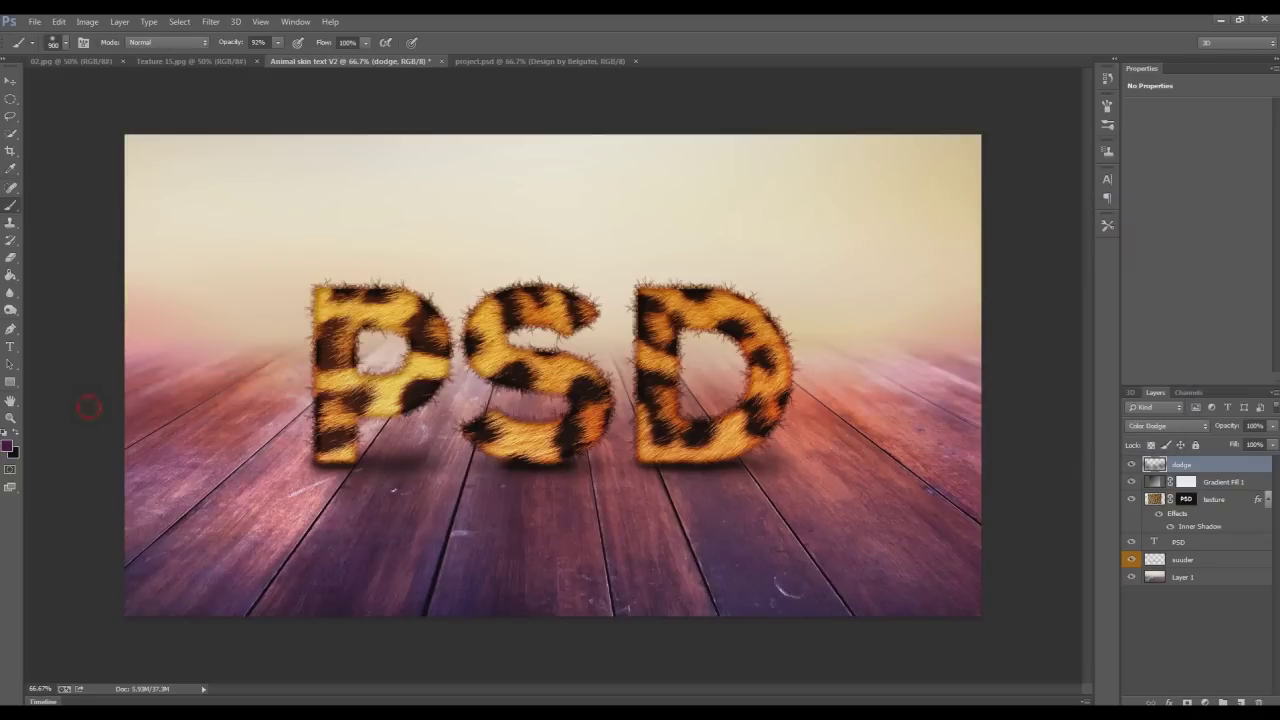
drag(300, 430, 296, 500)
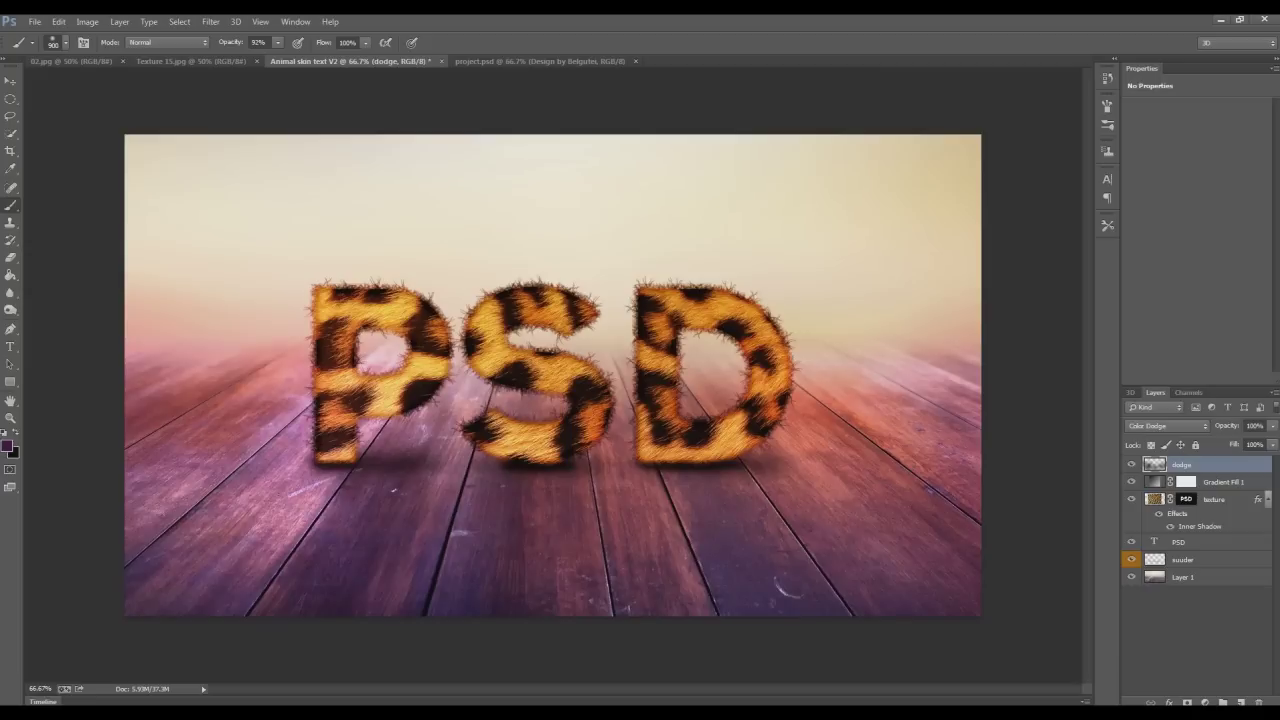
drag(277, 42, 239, 57)
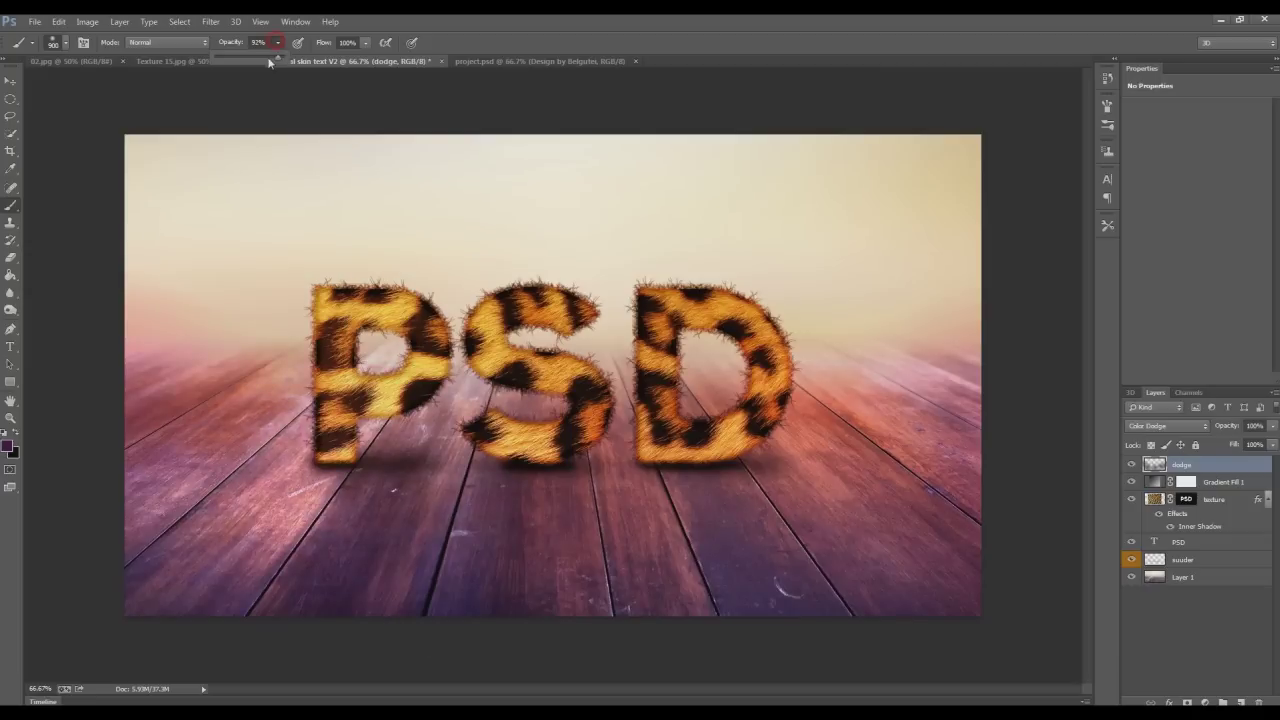
drag(239, 57, 239, 57)
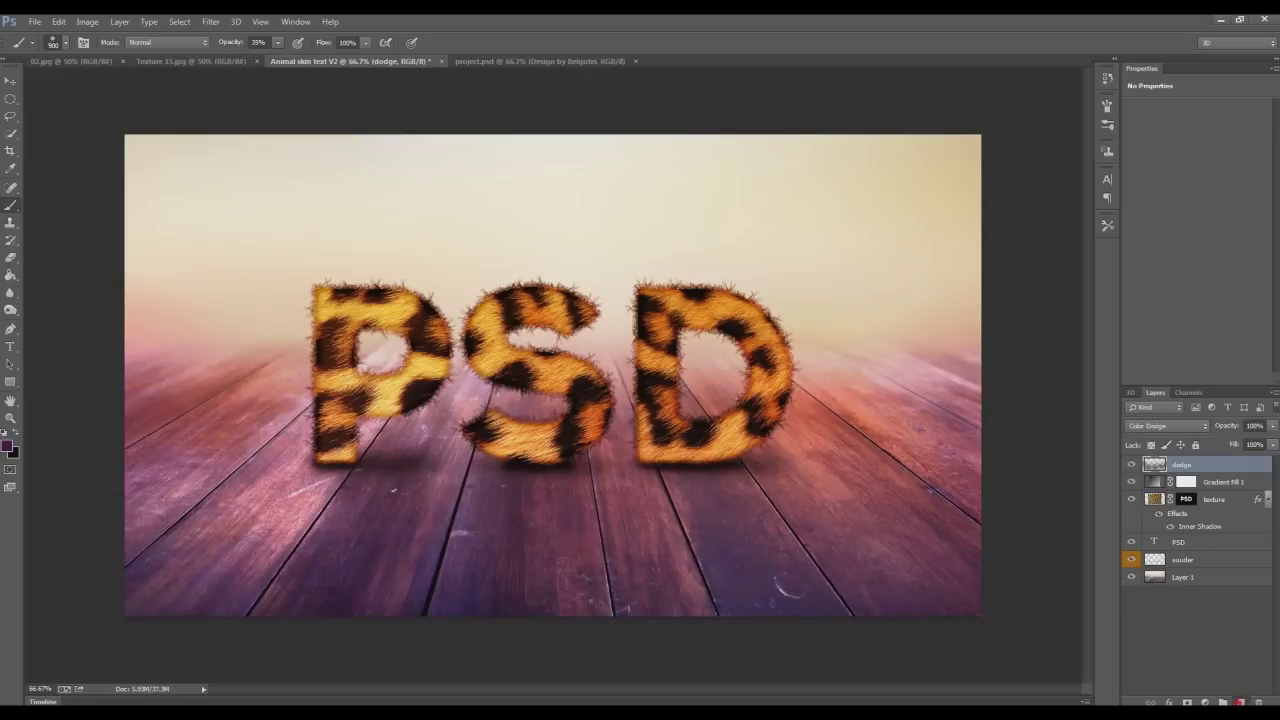
click(1240, 702)
Step: Name the new layer 'screen' and set it to Screen blending
double_click(1184, 465)
text(screen)
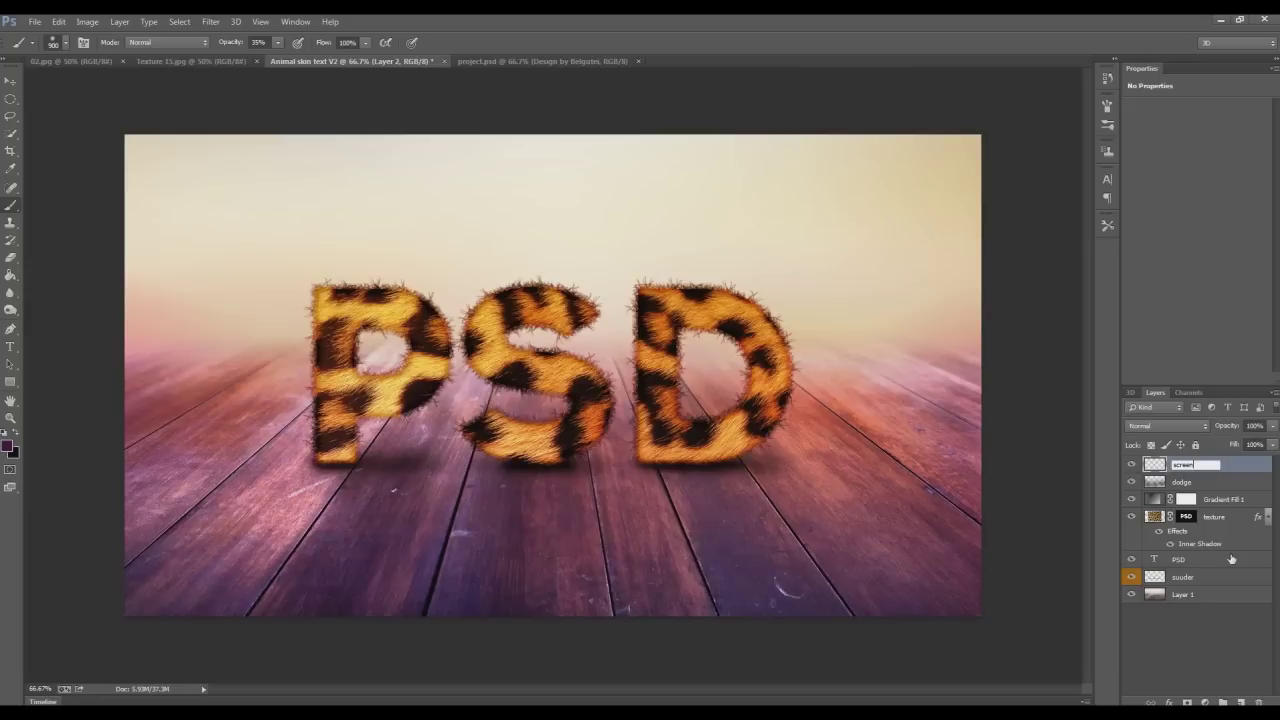
key(Return)
click(1175, 426)
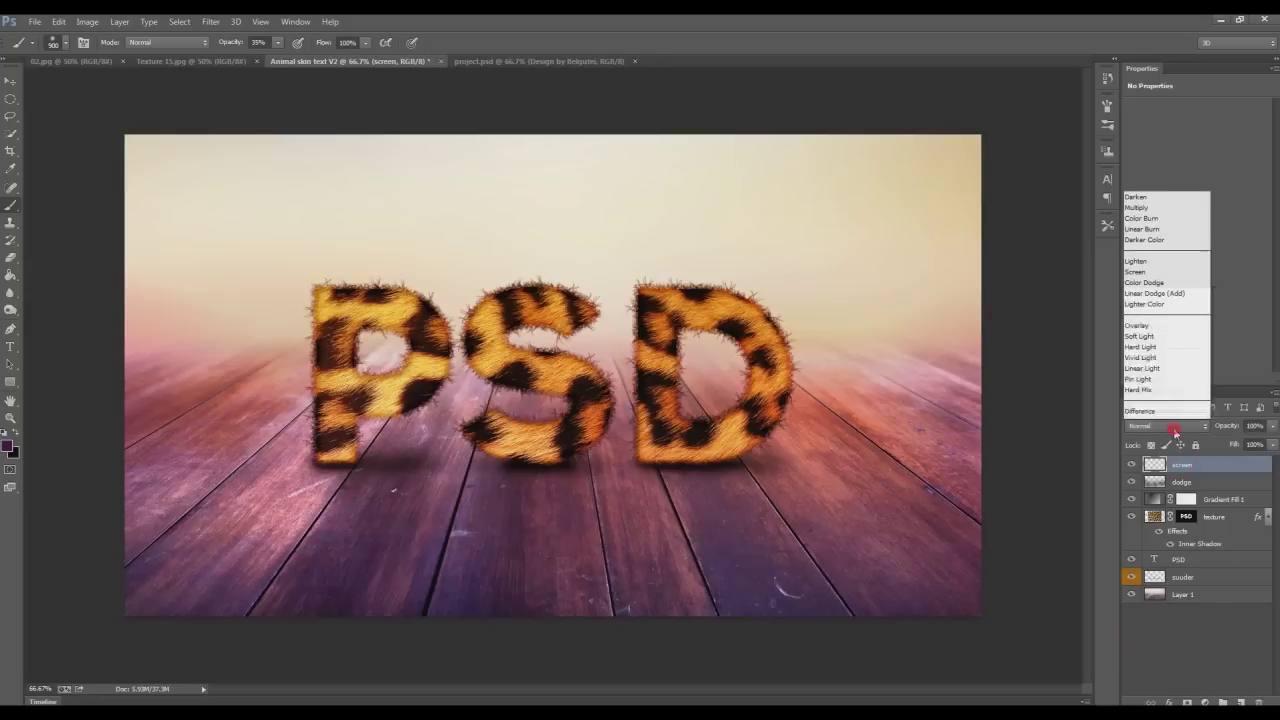
click(1141, 192)
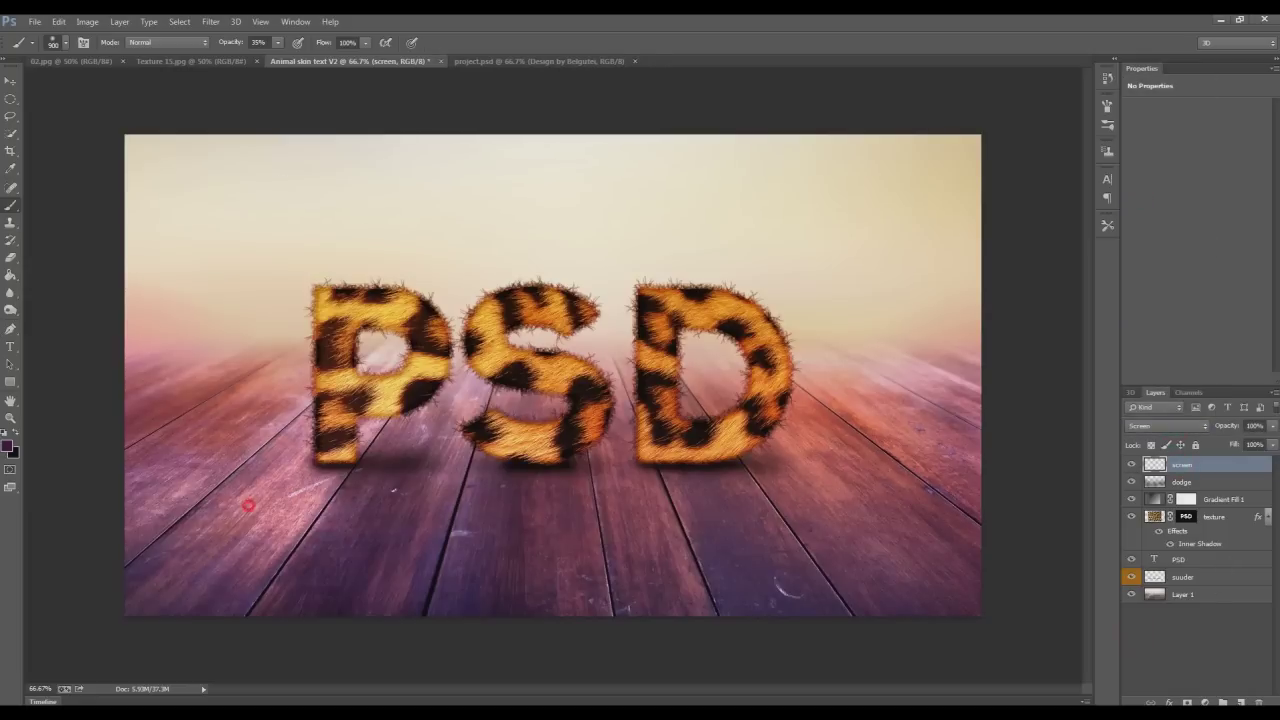
Step: Choose a dark brown foreground paint colour
click(7, 447)
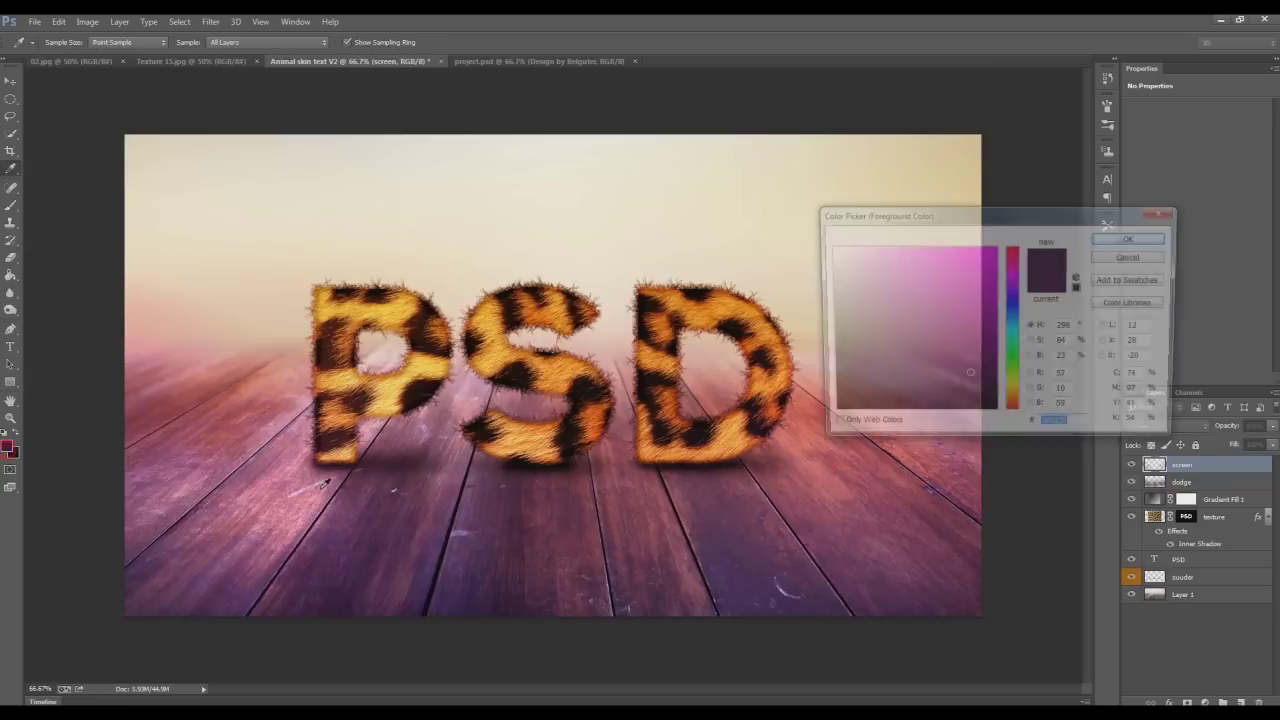
drag(1018, 392, 1018, 408)
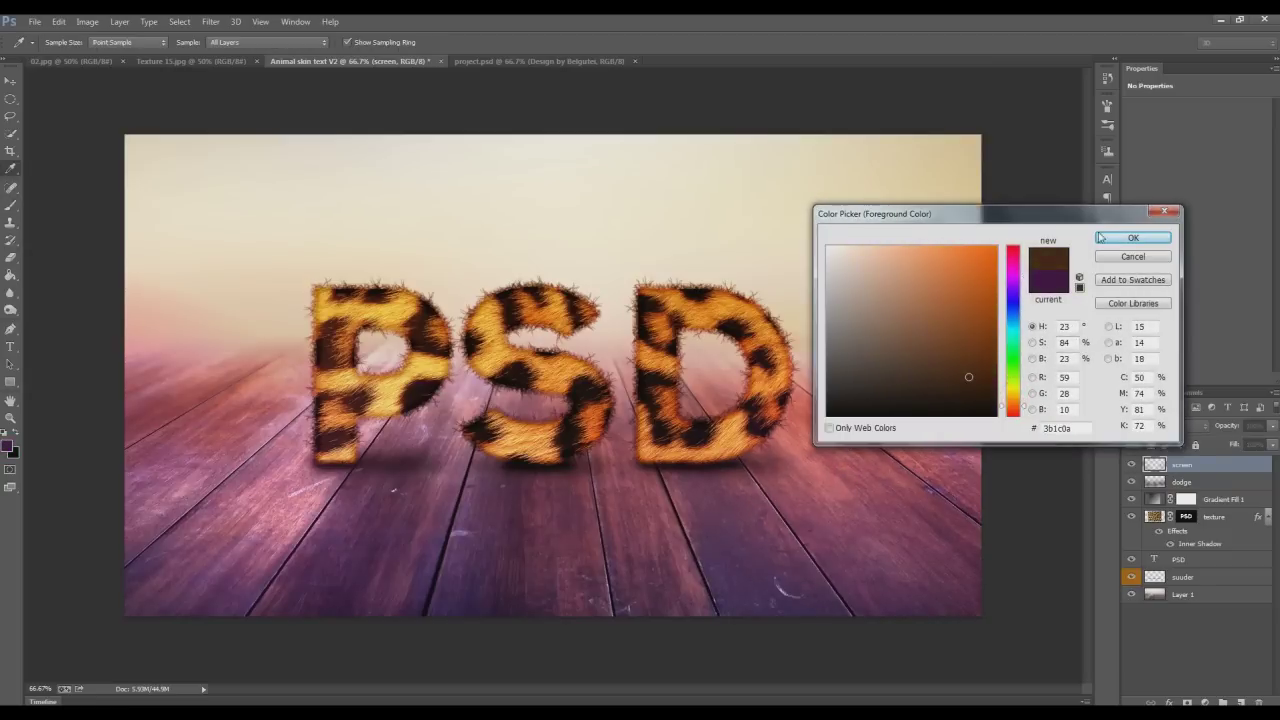
click(1132, 237)
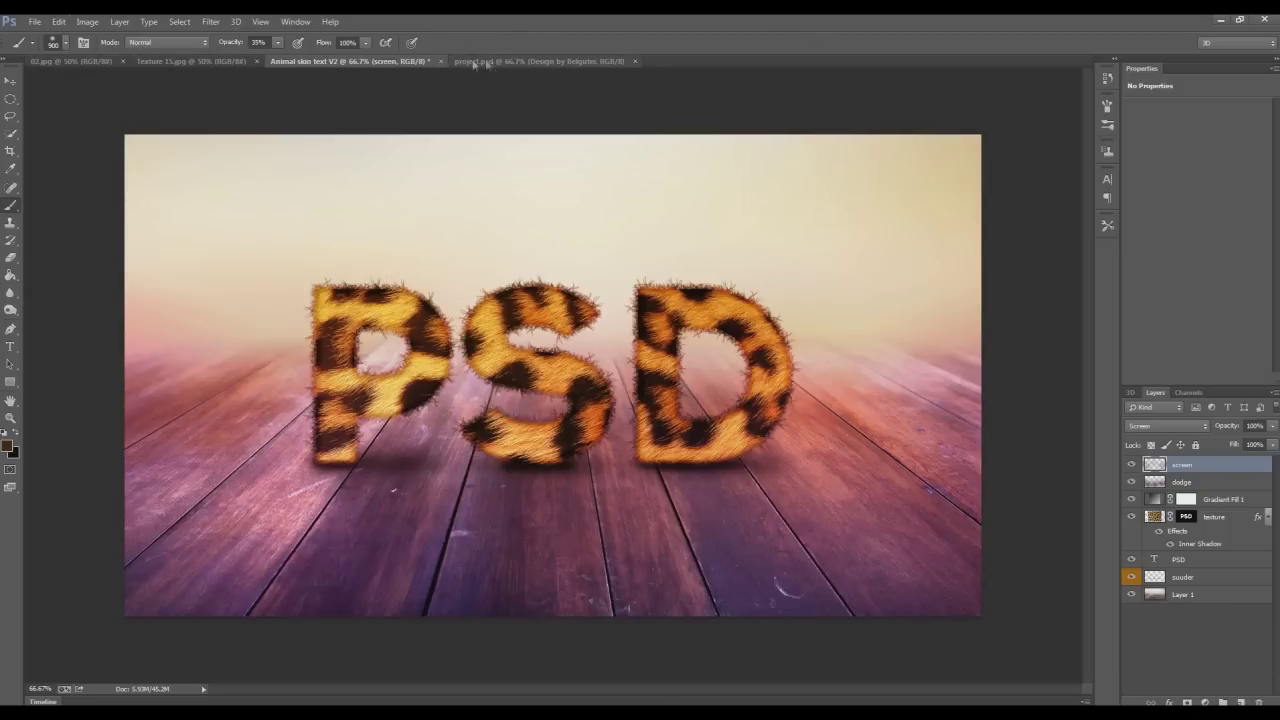
Step: View project.psd for reference, then go back to Animal skin text V2 to add an adjustment layer
click(530, 61)
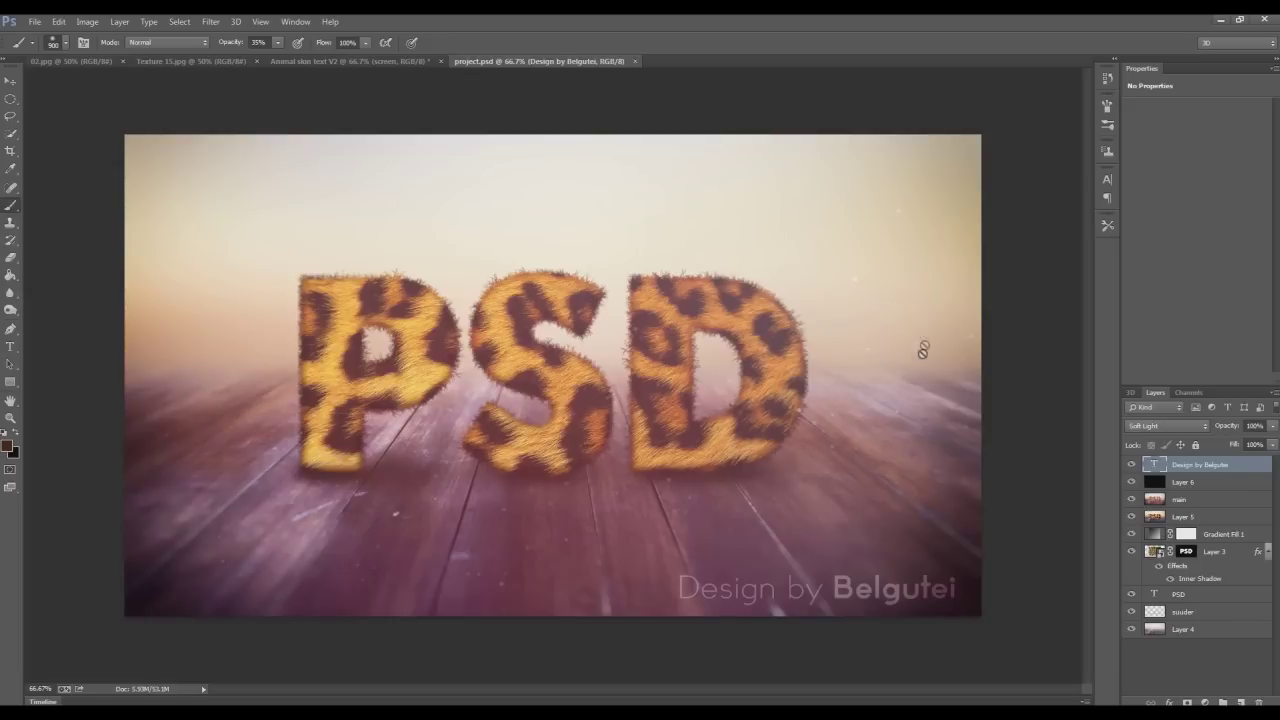
click(332, 62)
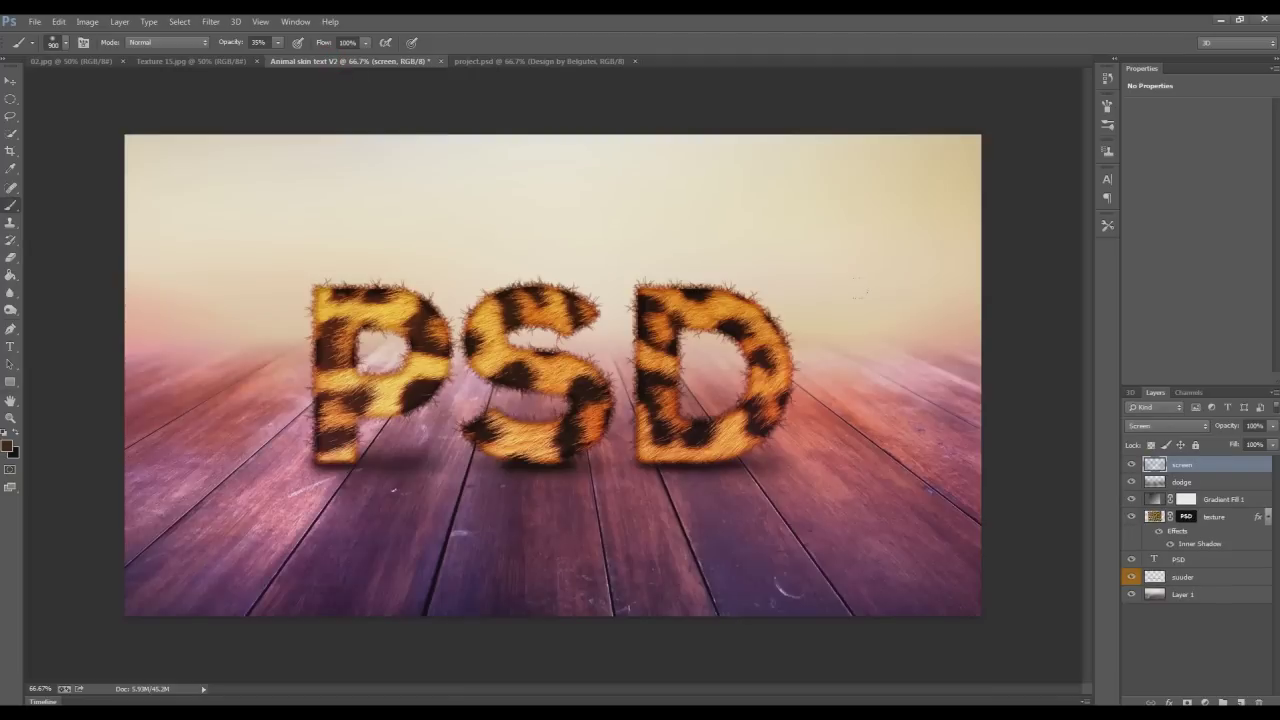
click(1205, 702)
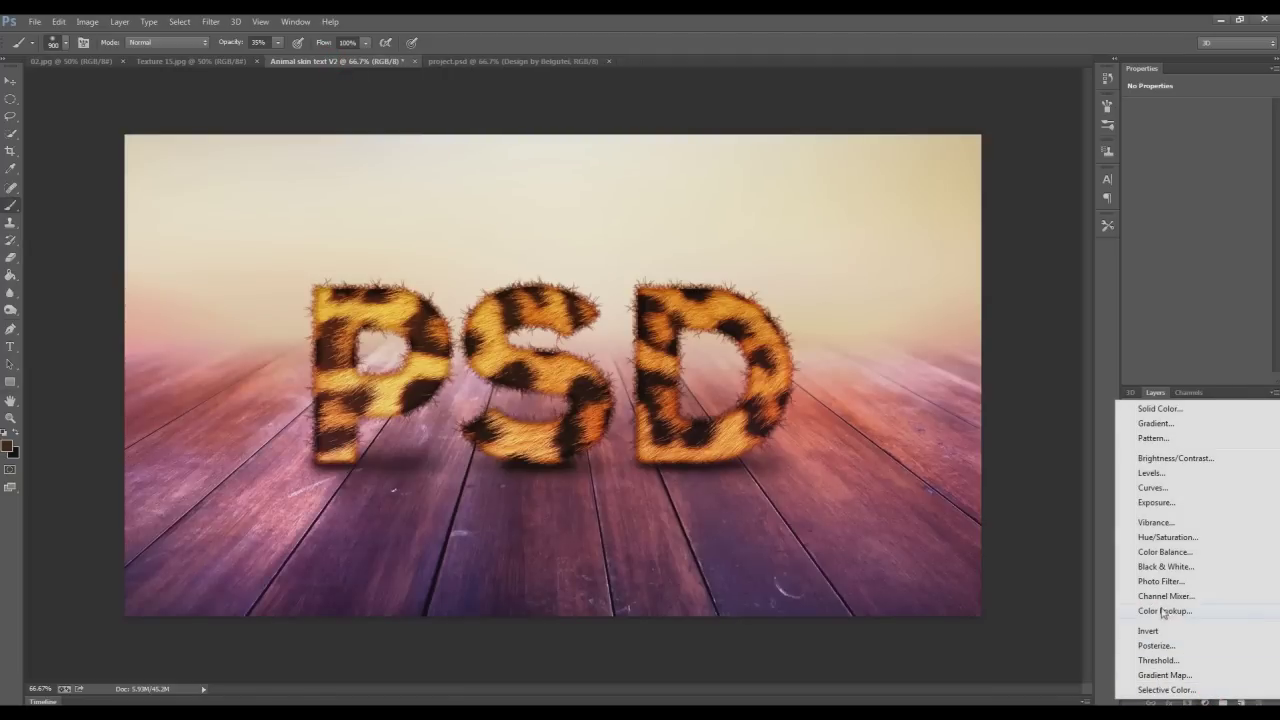
Step: Add a colorized Hue/Saturation layer tinted toward purple-magenta
click(1167, 537)
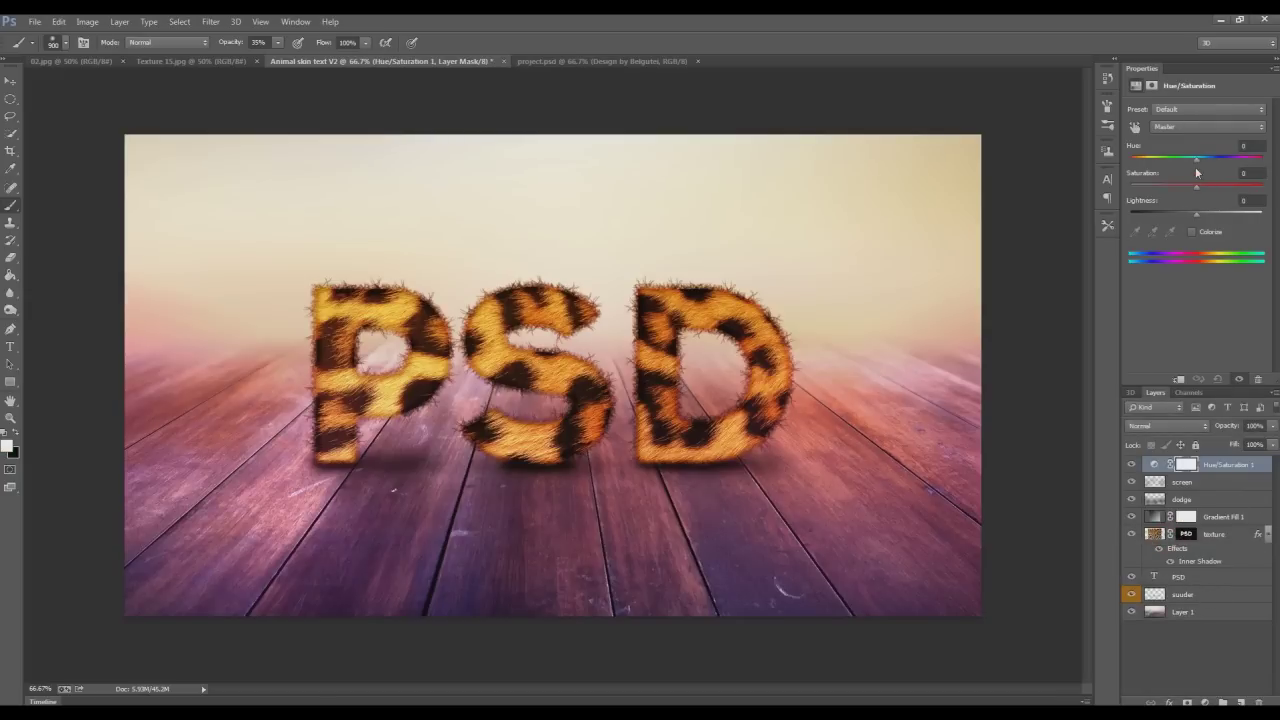
drag(1196, 159, 1198, 161)
click(1191, 231)
mouse_move(1161, 158)
mouse_down()
mouse_move(1248, 162)
mouse_move(1127, 163)
mouse_up()
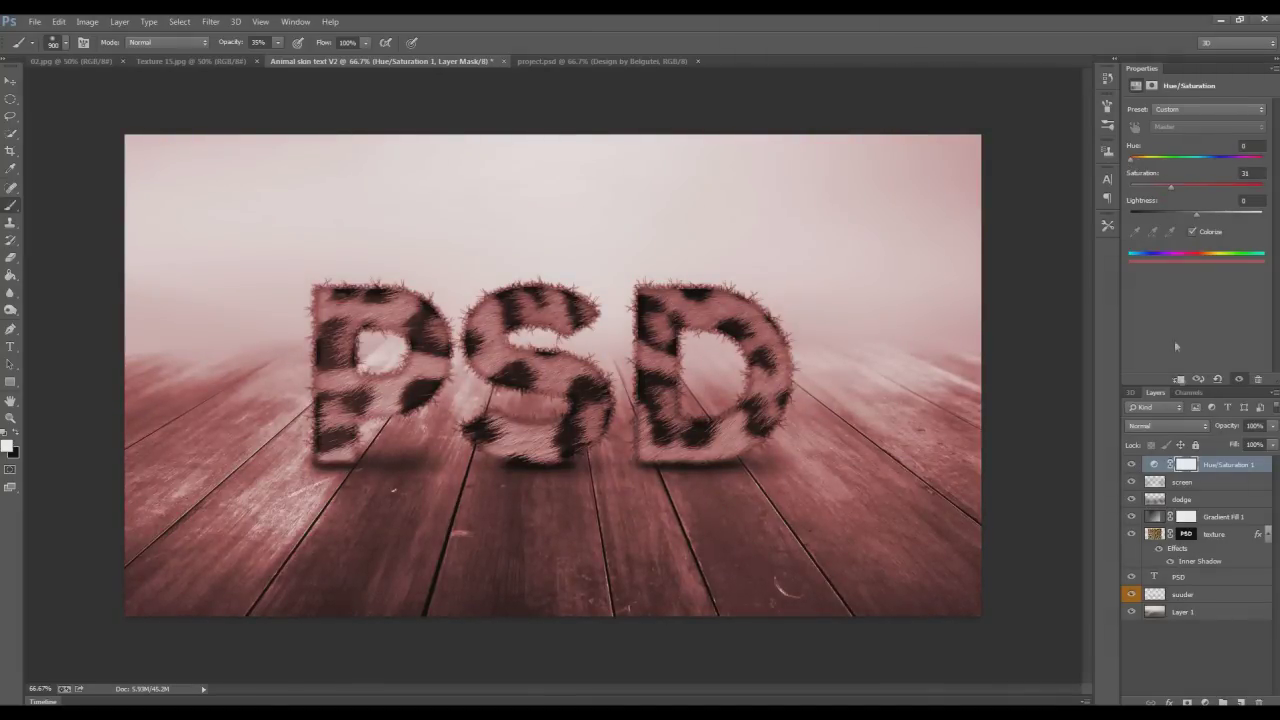
Step: Blend the Hue/Saturation layer in Overlay at 20% opacity with Lightness lowered to -36
click(1167, 426)
click(1148, 260)
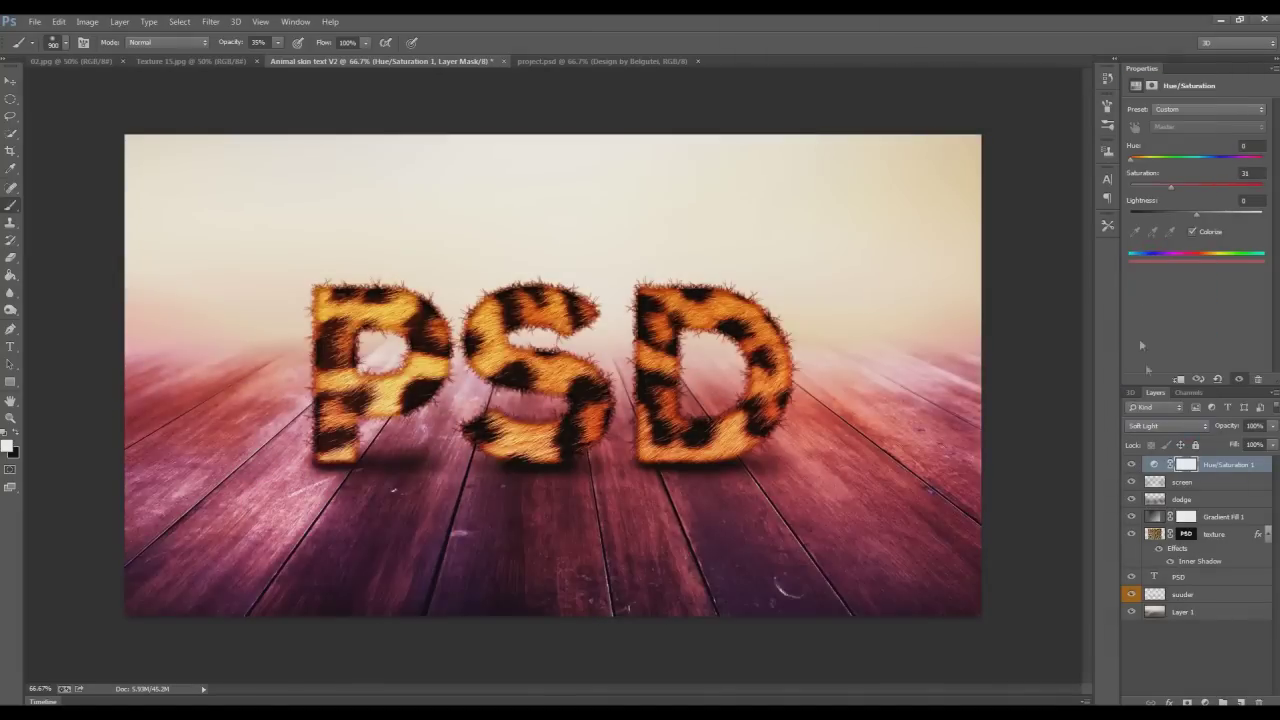
drag(1274, 430, 1214, 445)
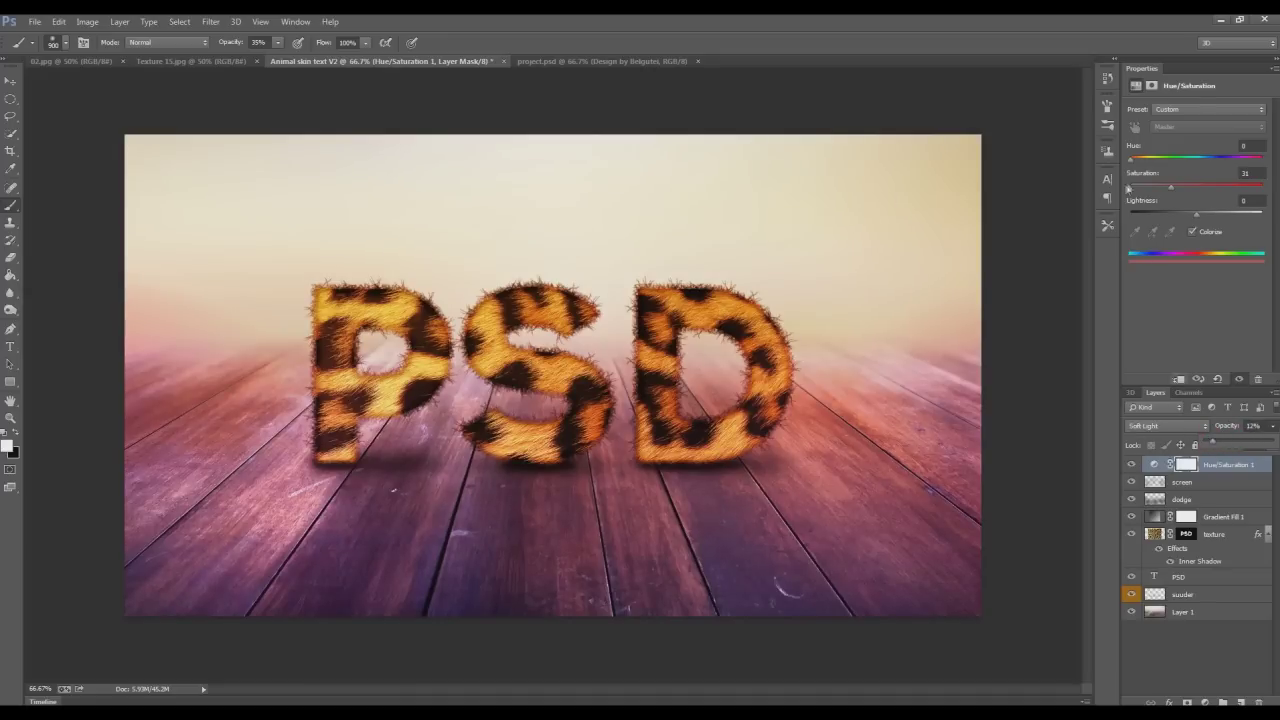
click(1157, 426)
click(1142, 241)
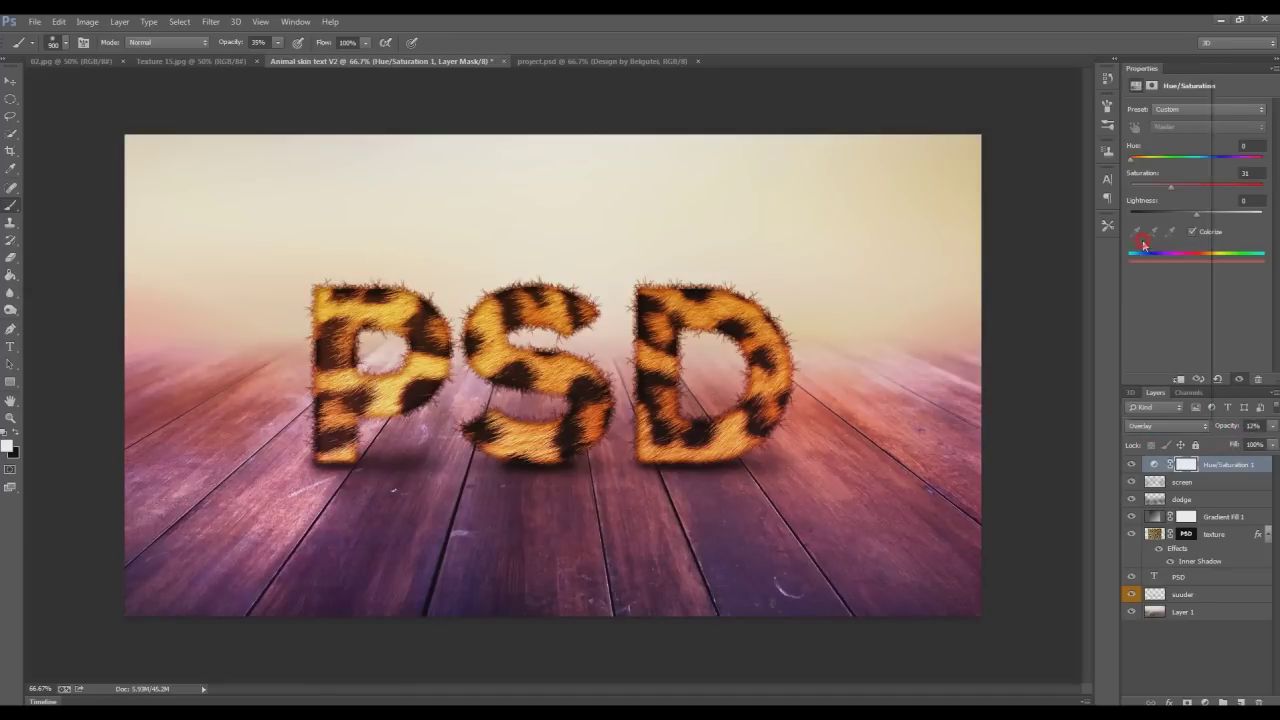
click(1273, 426)
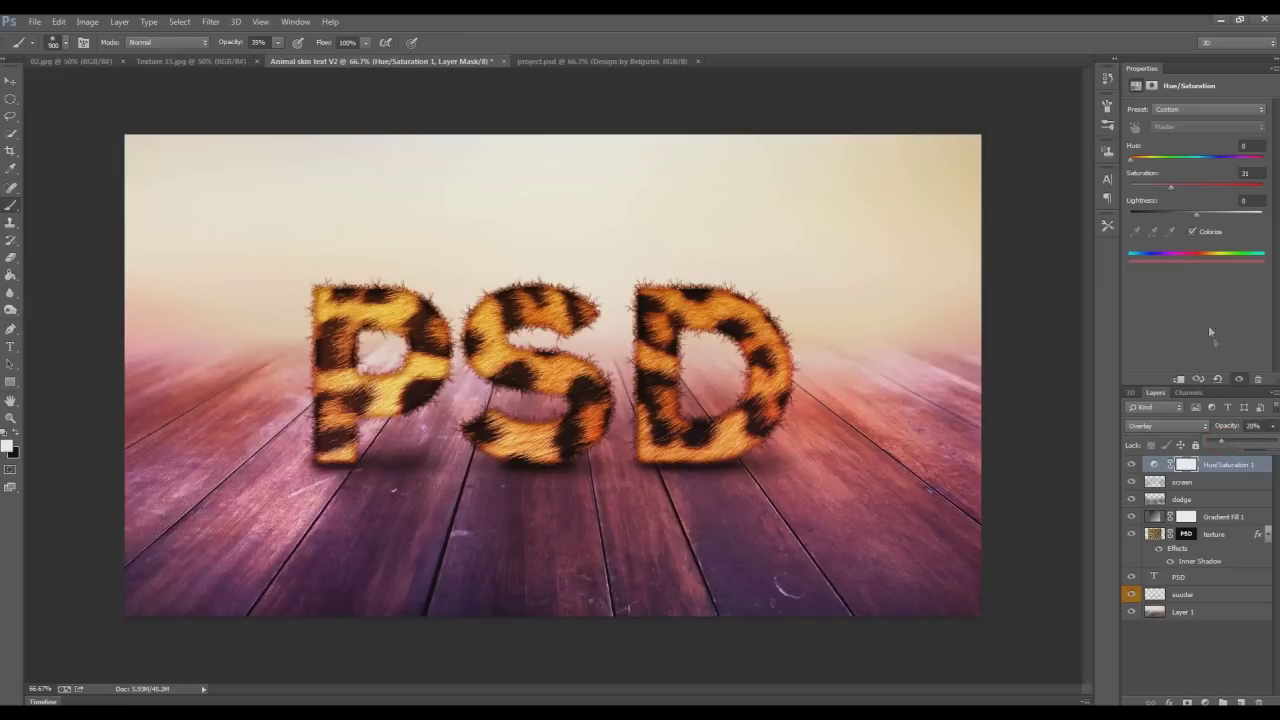
drag(1171, 185, 1161, 193)
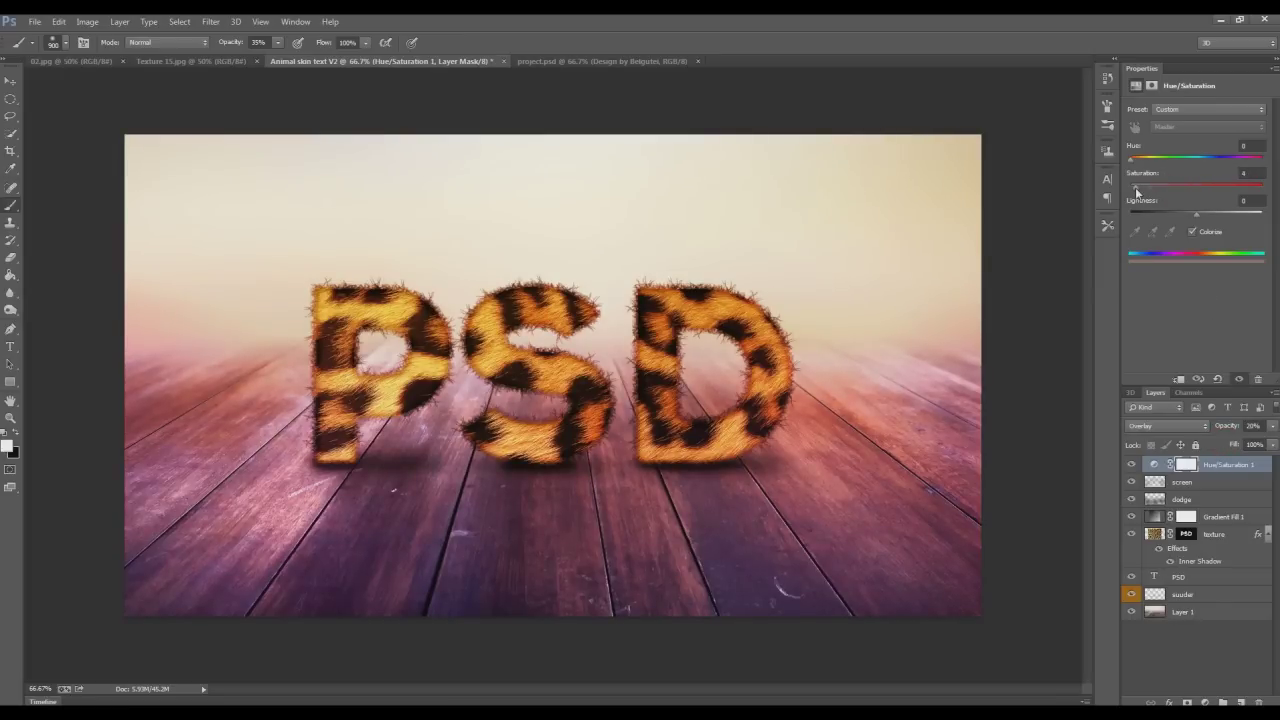
drag(1196, 218, 1181, 220)
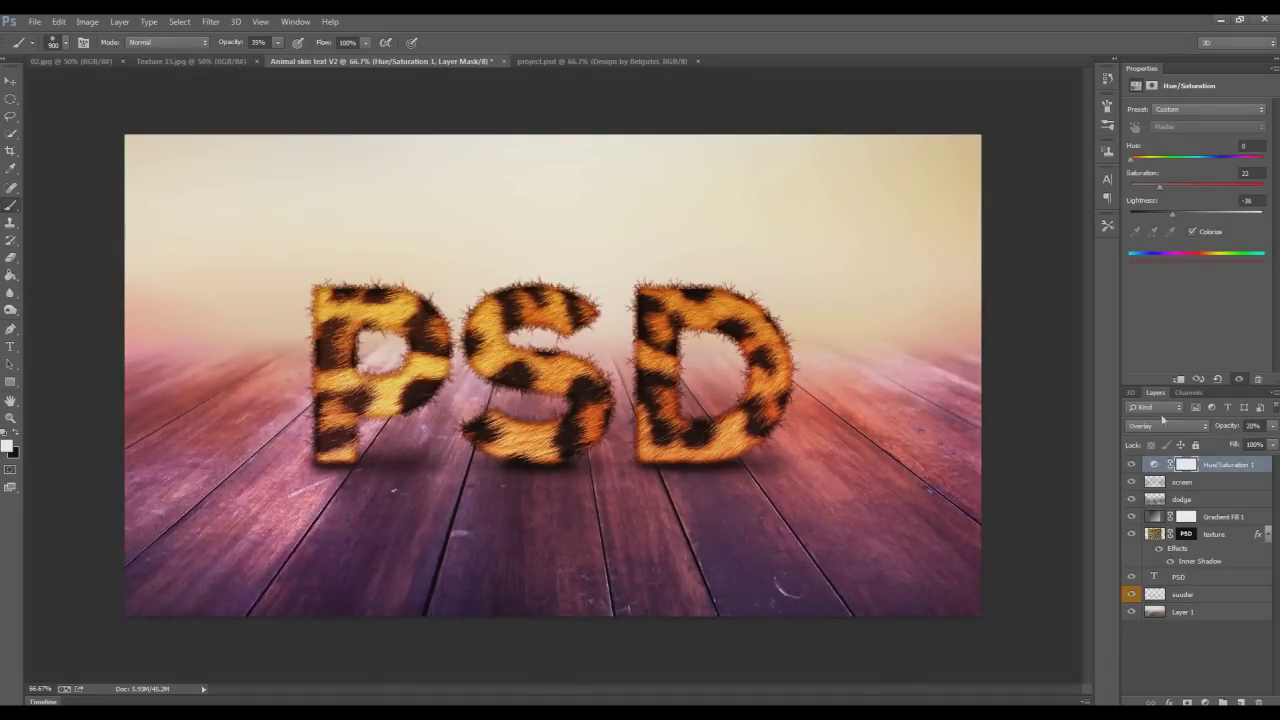
click(1232, 640)
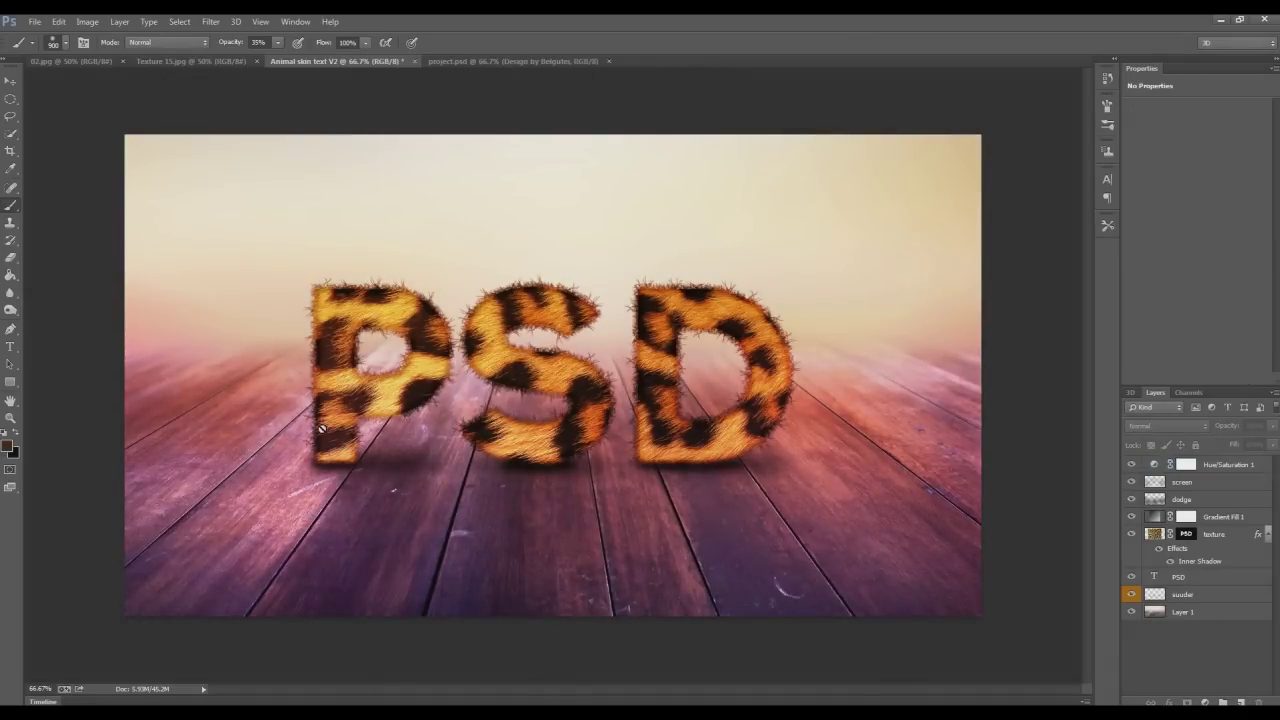
Step: Add an Exposure layer at -0.07 exposure with a slight offset increase, checked against project.psd
click(1206, 702)
click(1163, 507)
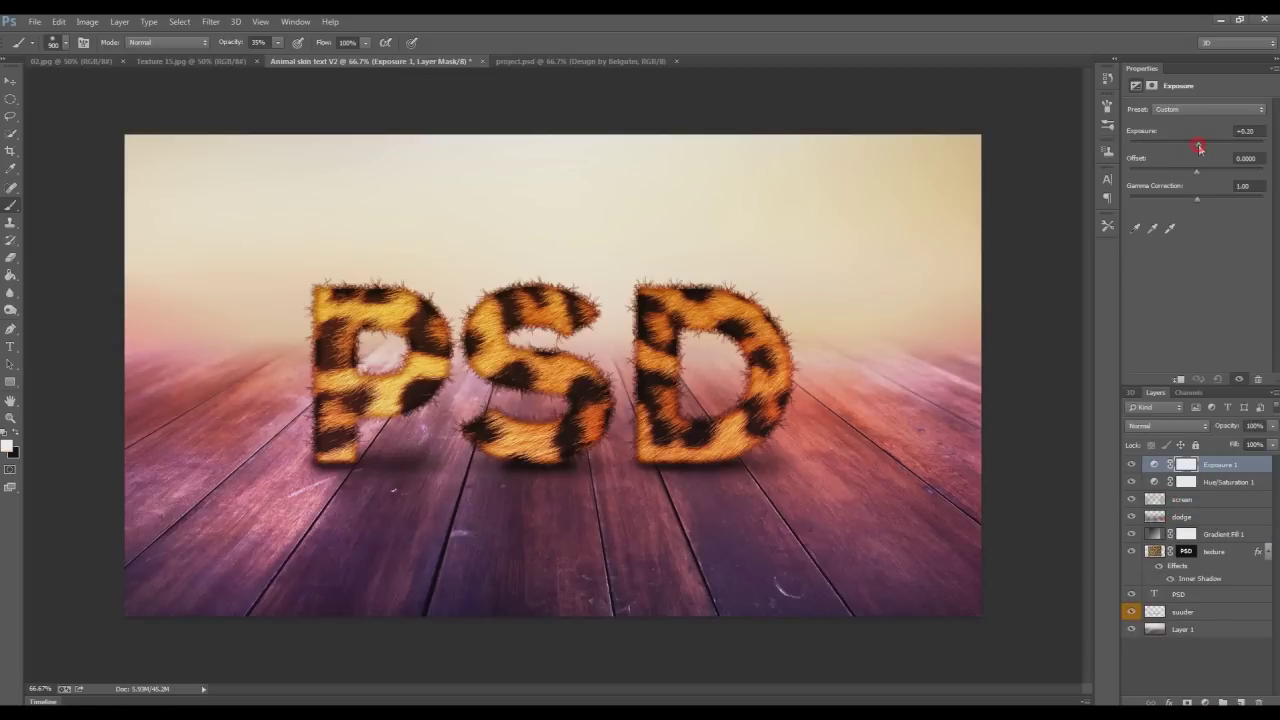
drag(1199, 148, 1196, 149)
drag(1196, 171, 1199, 176)
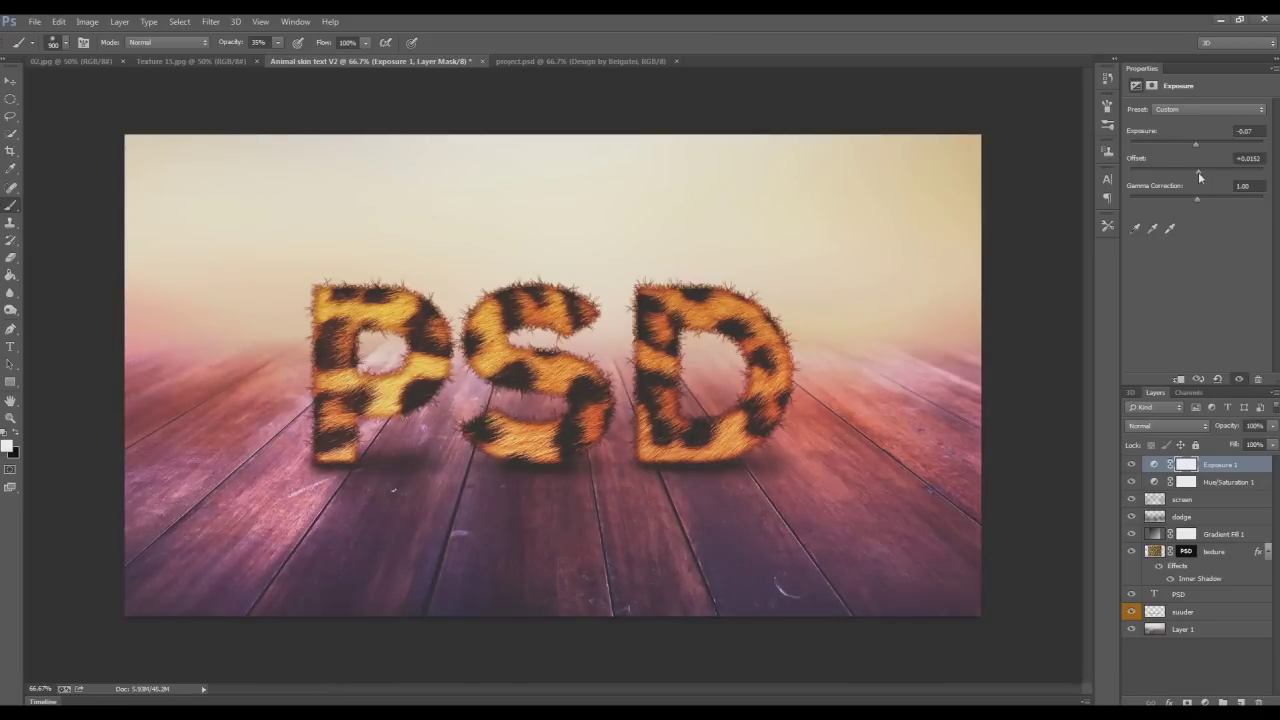
click(590, 61)
click(406, 62)
click(1209, 640)
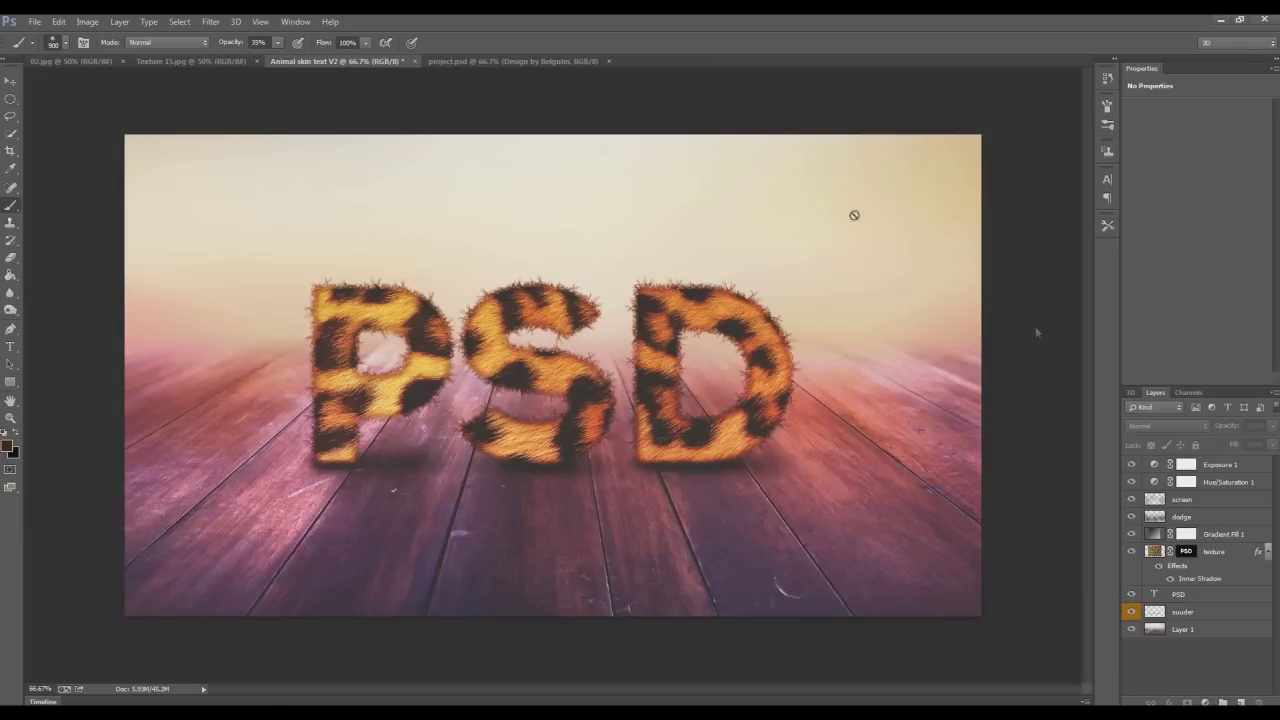
click(1205, 702)
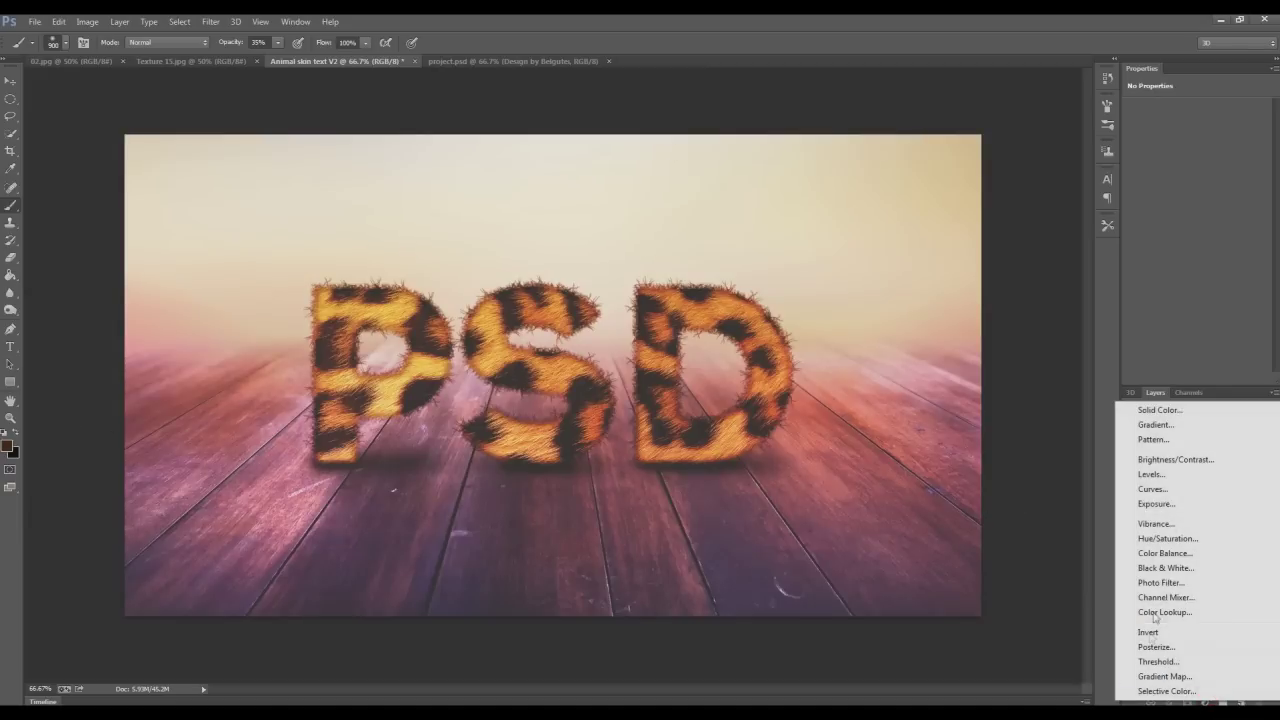
Step: Add a Color Balance layer and nudge the midtones slightly toward red and green
click(1170, 553)
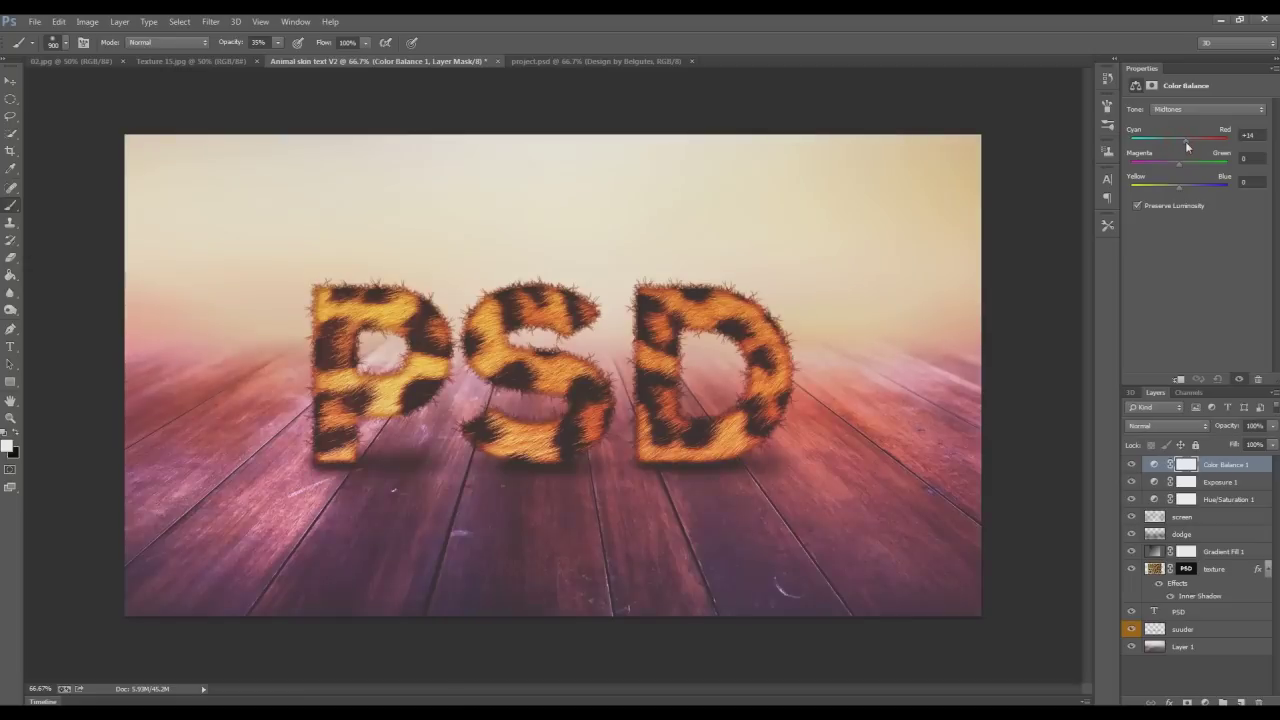
drag(1187, 147, 1190, 147)
drag(1178, 166, 1187, 166)
Step: Cool the highlights toward cyan and shift them slightly toward green
click(1220, 110)
click(1178, 141)
drag(1186, 147, 1177, 149)
drag(1178, 165, 1185, 168)
Step: Push the shadows toward blue, green and cyan, then stamp all visible layers
click(1208, 109)
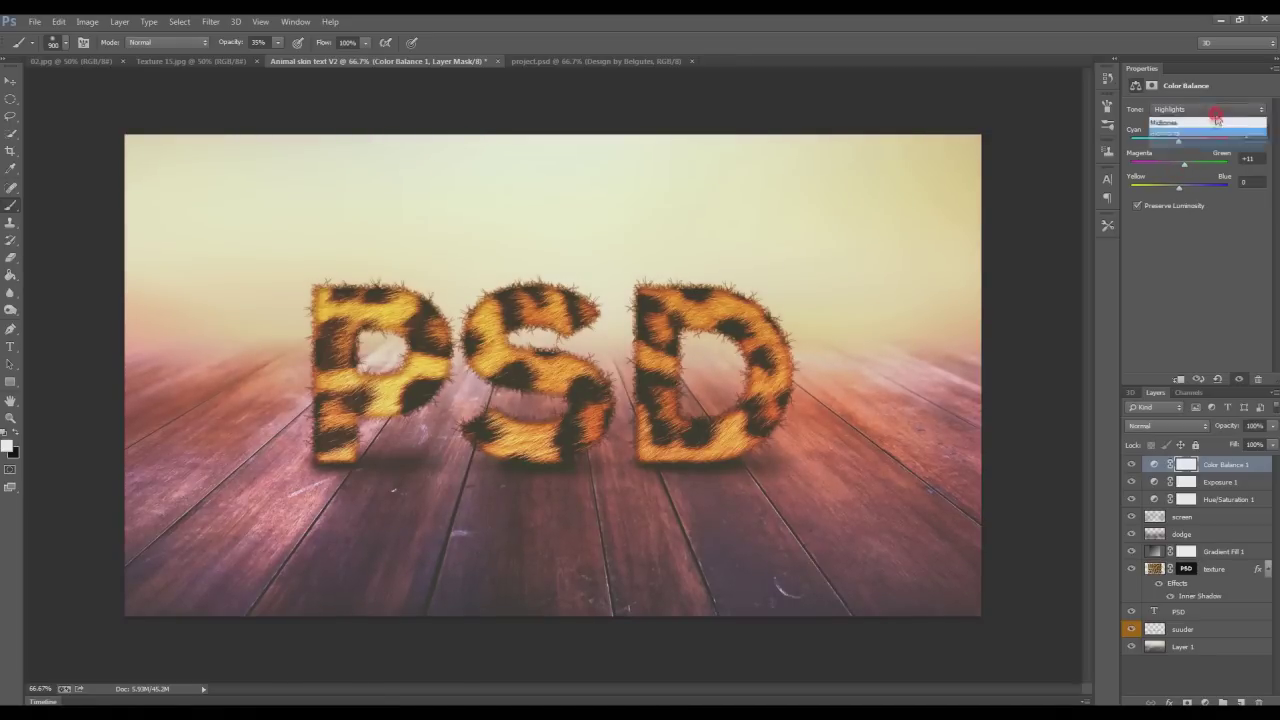
click(1174, 123)
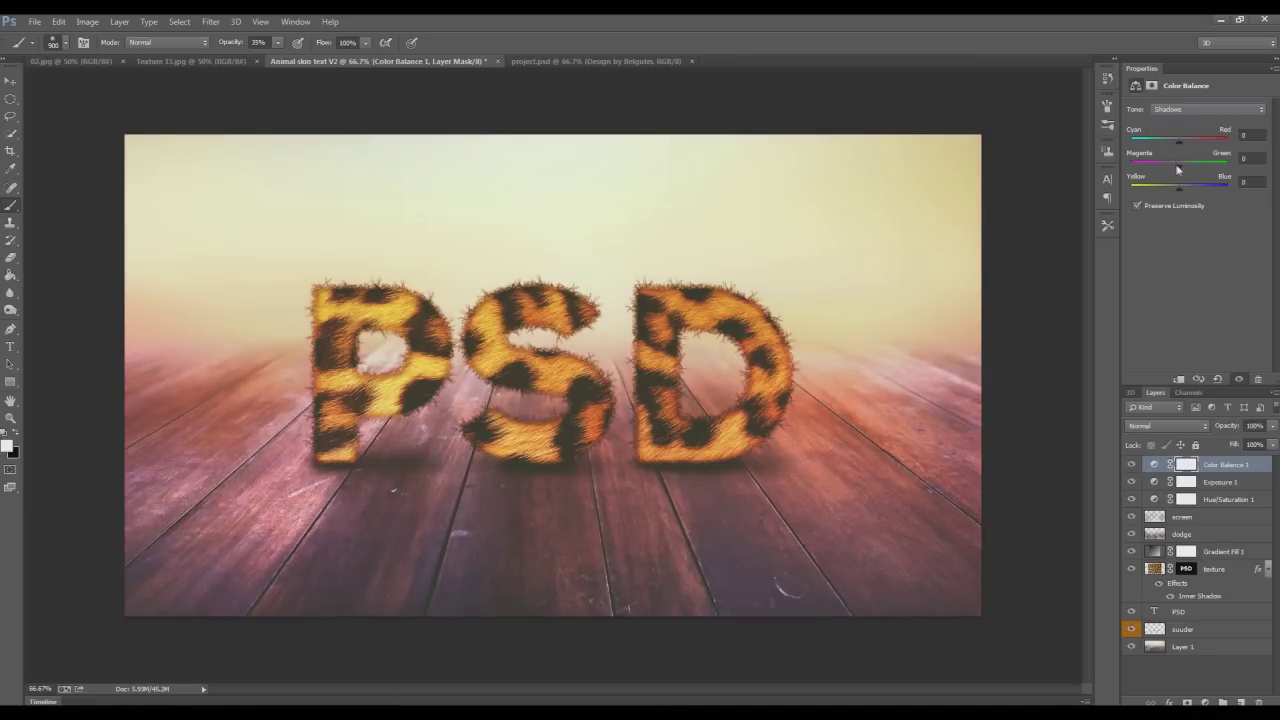
drag(1179, 187, 1187, 186)
drag(1179, 166, 1184, 172)
drag(1186, 144, 1178, 143)
key(ctrl+alt+shift+e)
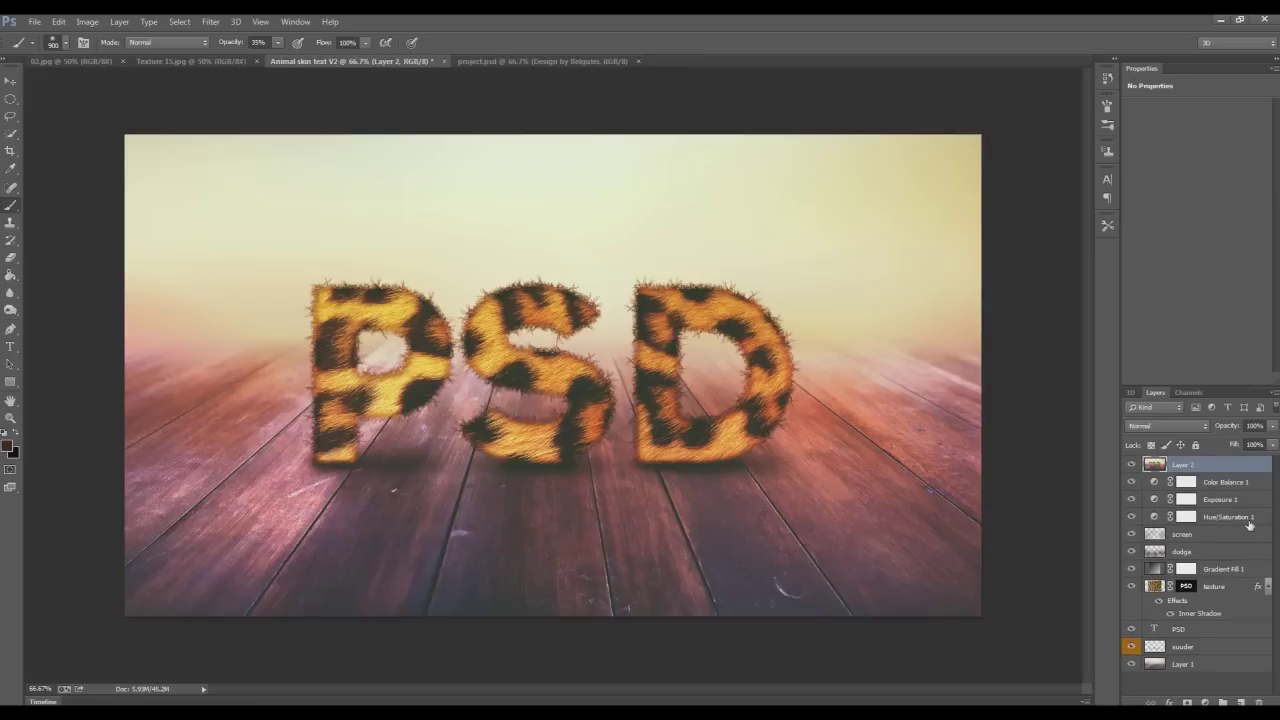
Step: Rename the stamped merged layer to 'main'
double_click(1185, 465)
text(main)
click(1226, 466)
click(211, 21)
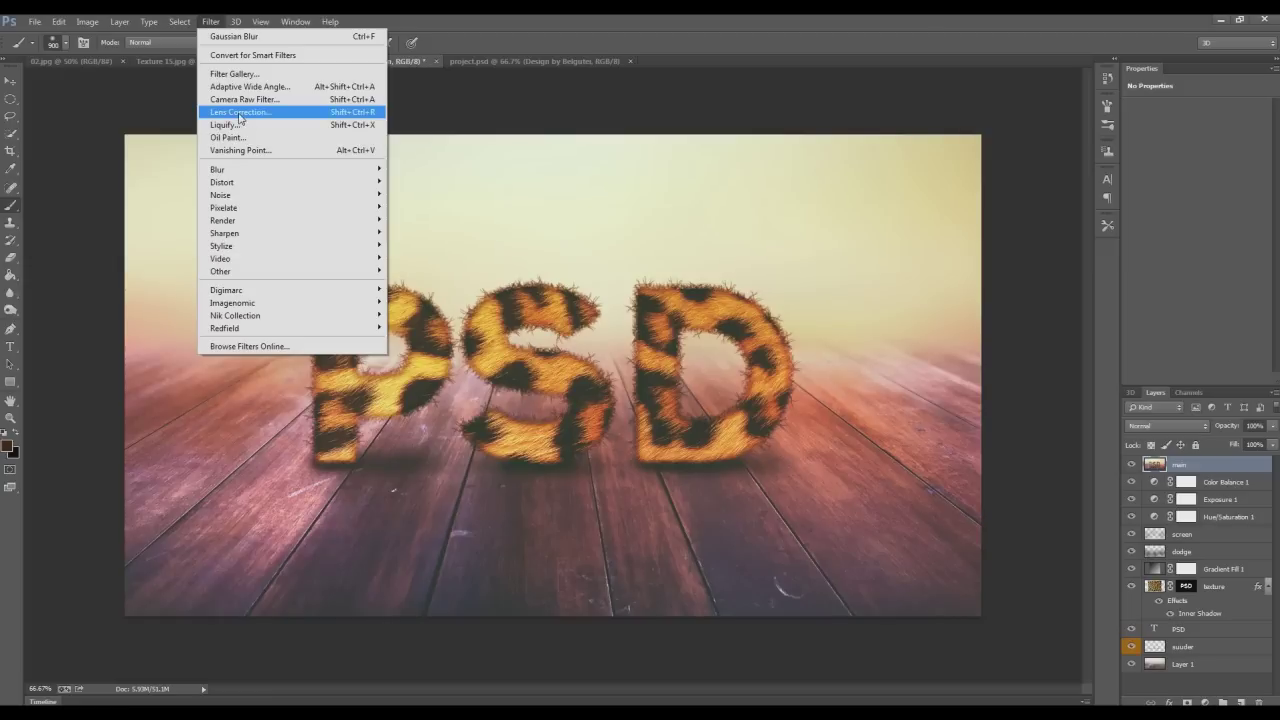
Step: Apply Lens Correction to main with +10 distortion removal and raised red/cyan fringe fix
click(238, 112)
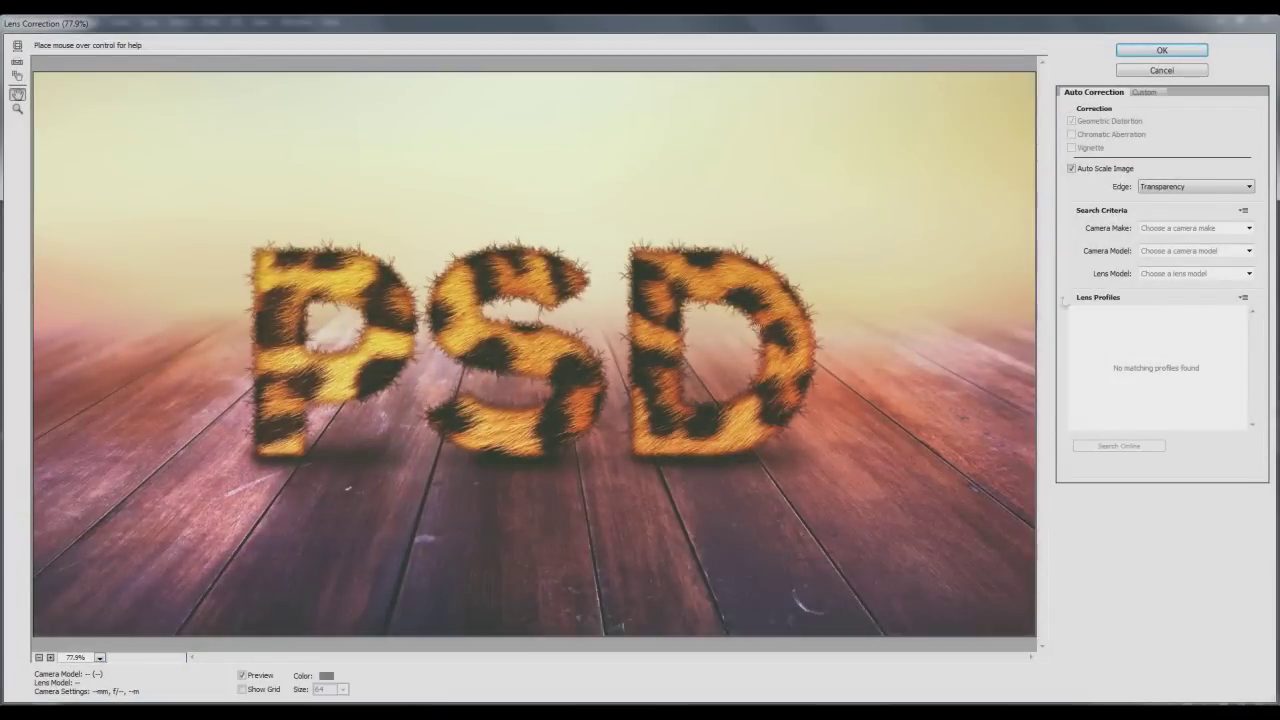
click(1145, 92)
drag(1162, 153, 1168, 156)
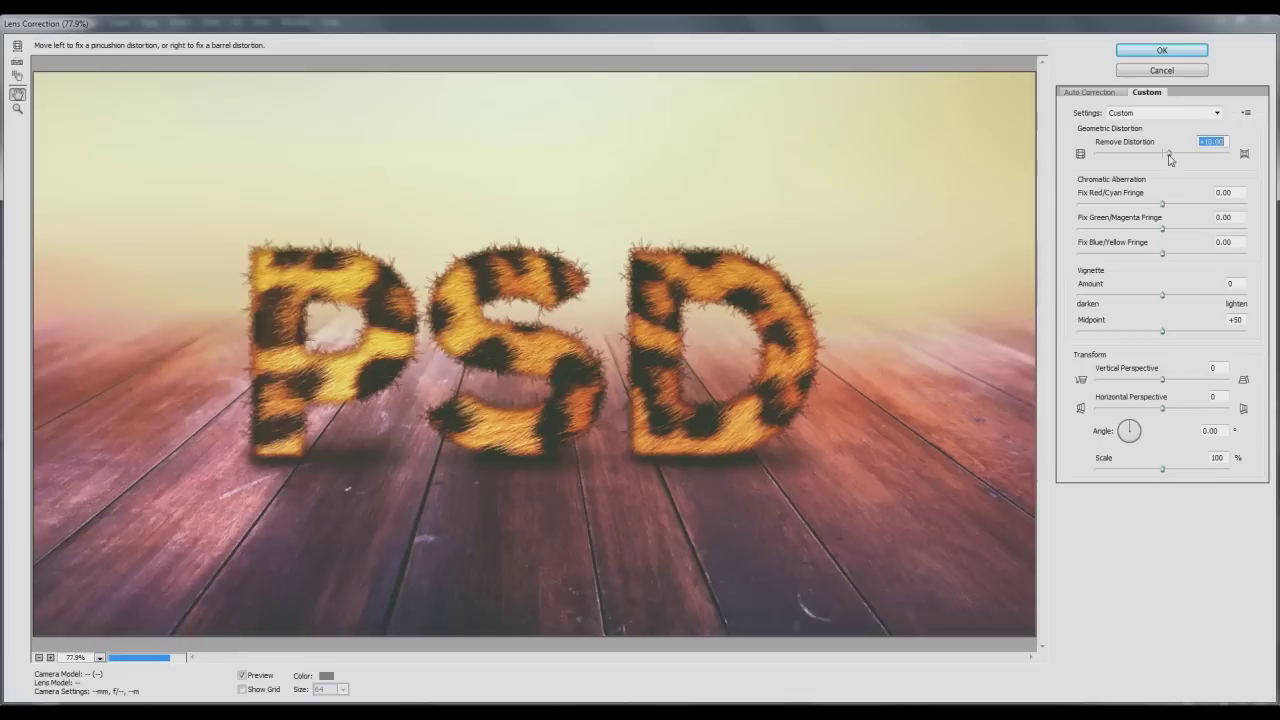
drag(1163, 204, 1174, 210)
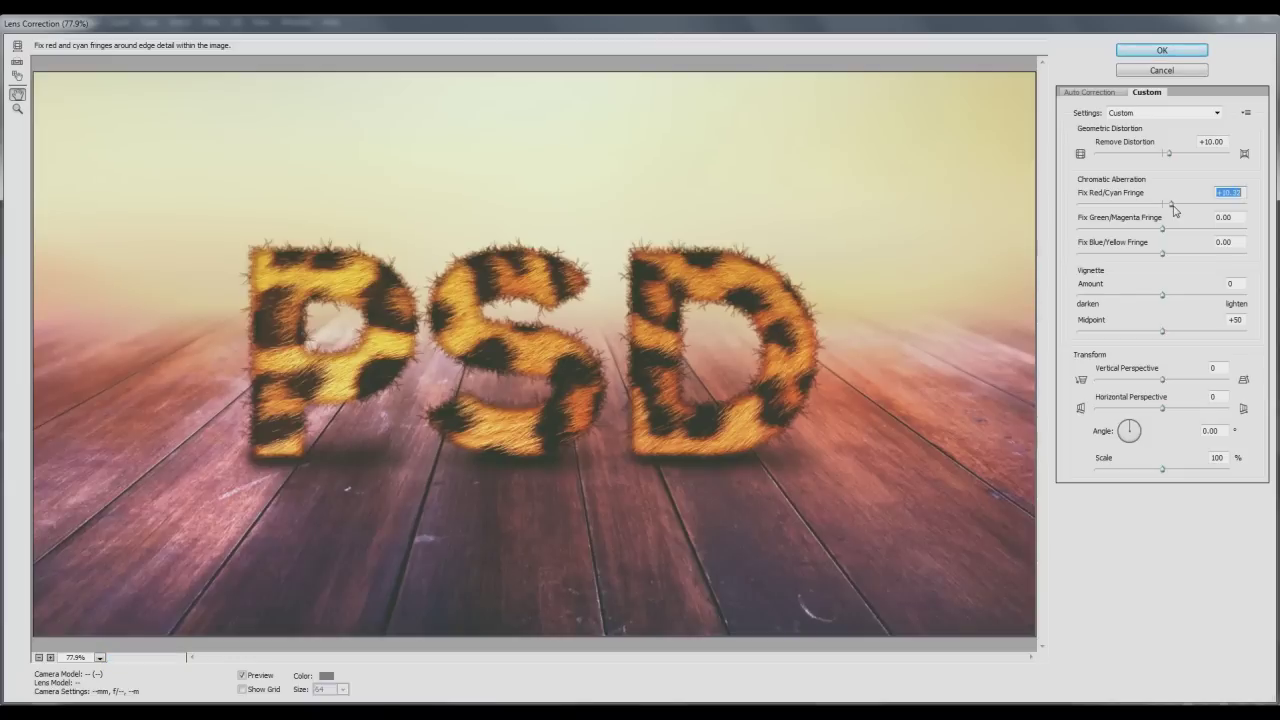
click(1155, 51)
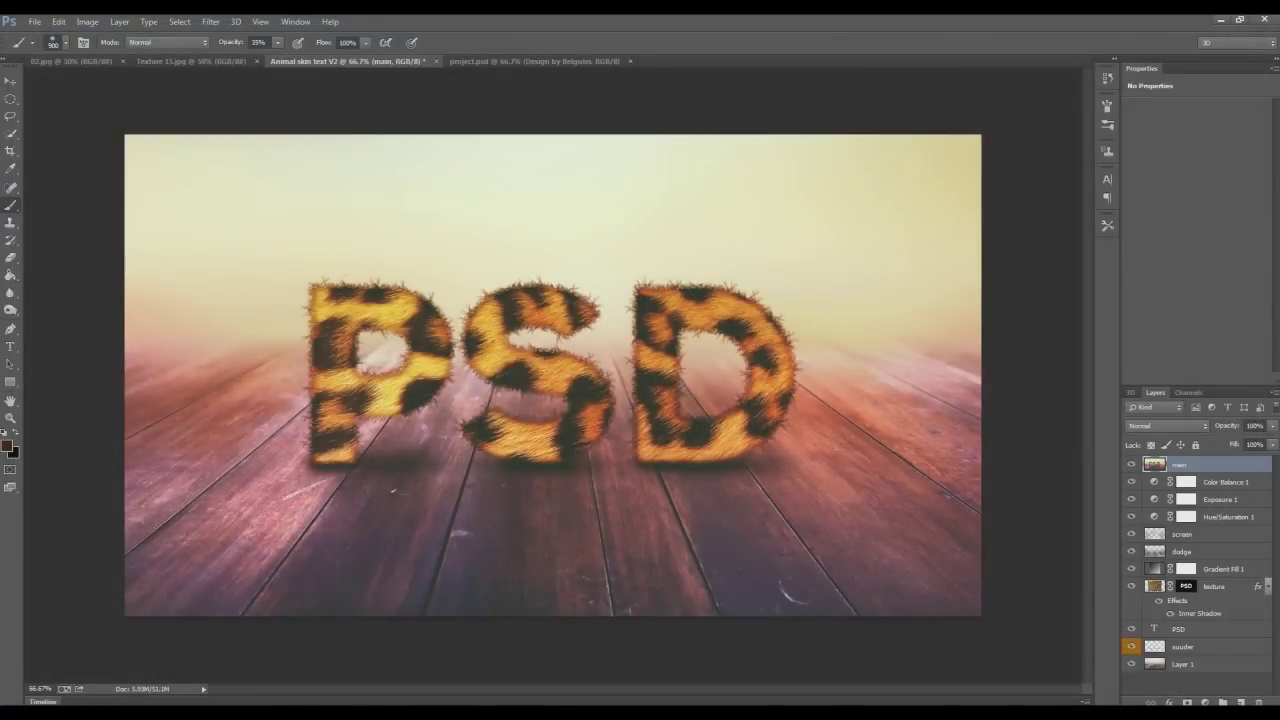
click(210, 21)
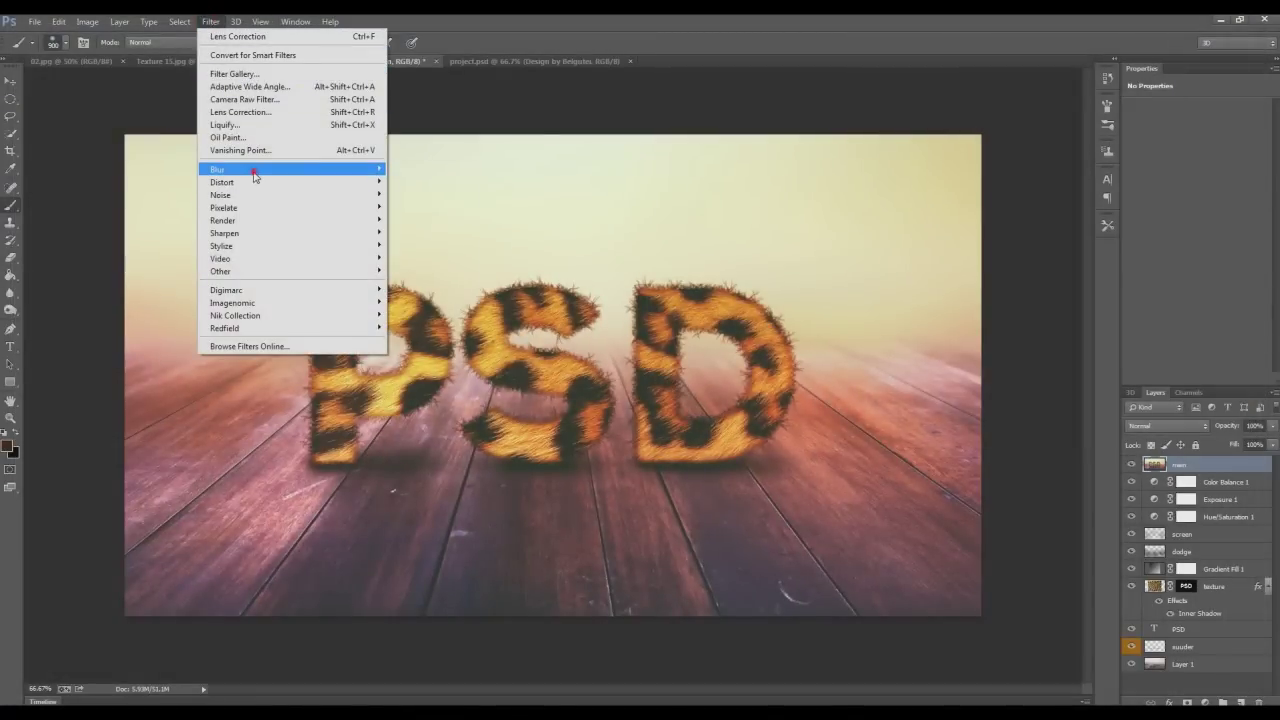
Step: Apply a radius-15 Lens Blur to main, then duplicate the layer as main copy
click(443, 279)
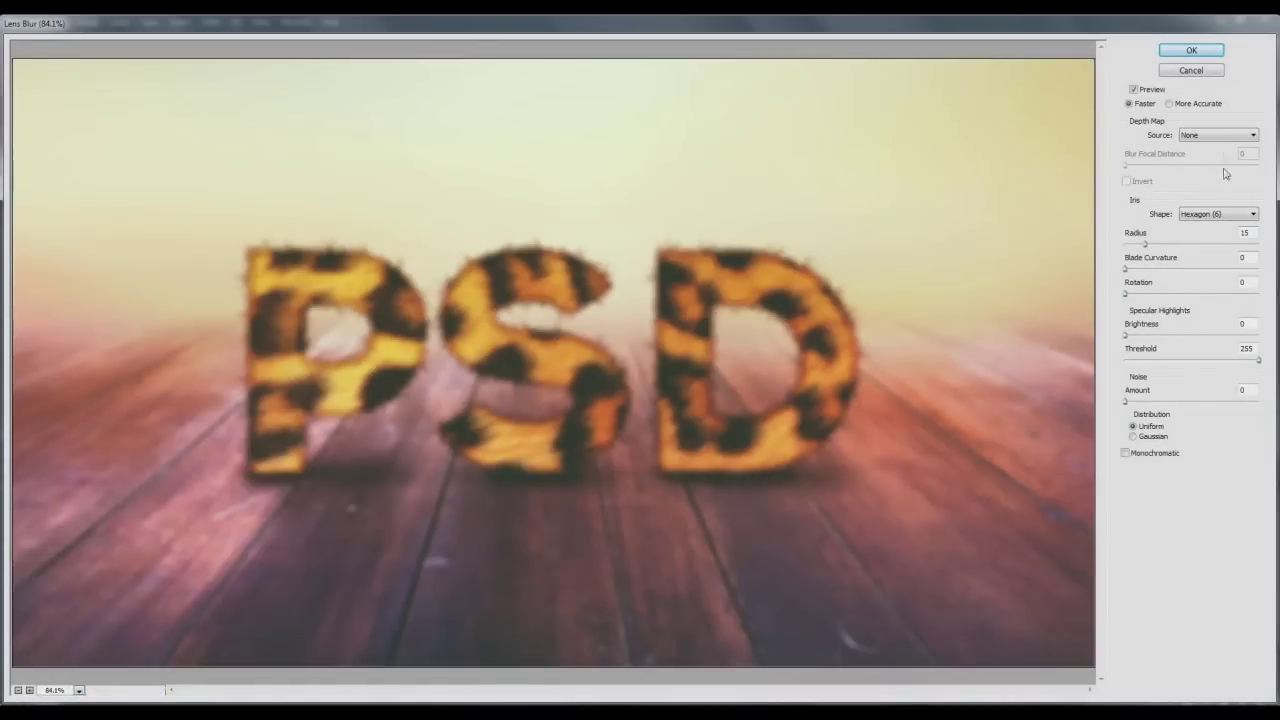
click(1192, 52)
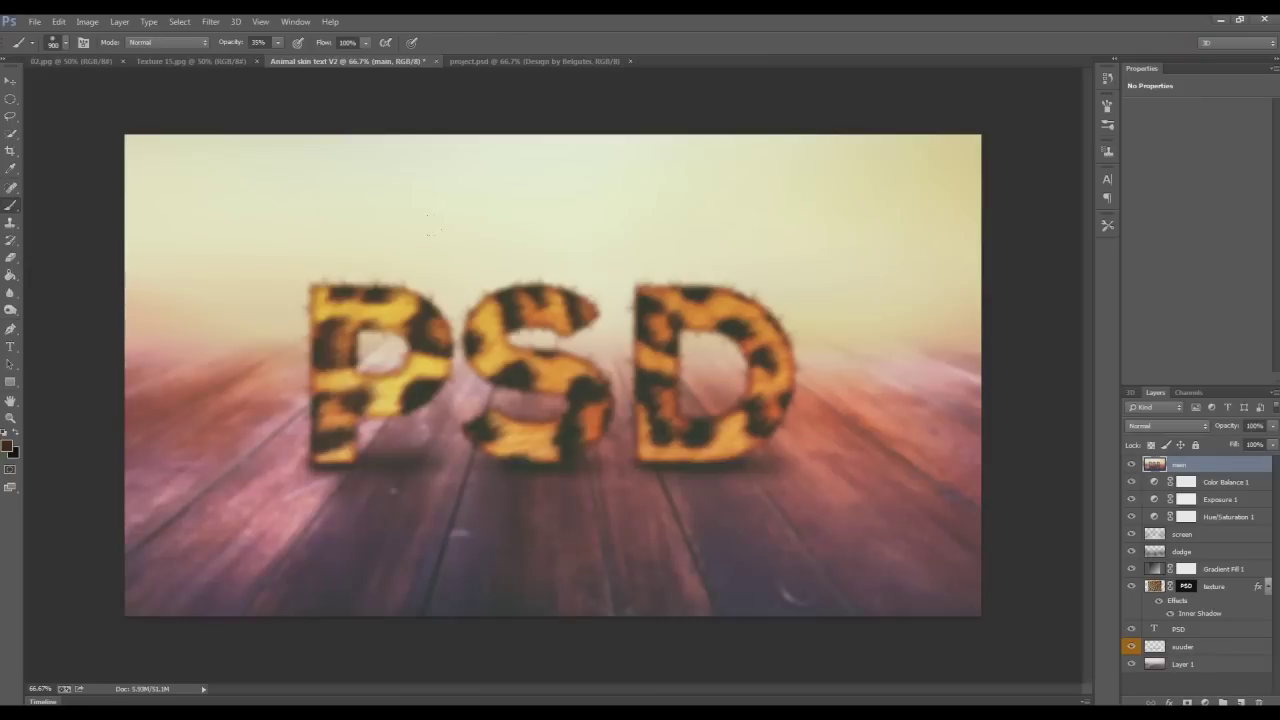
click(10, 116)
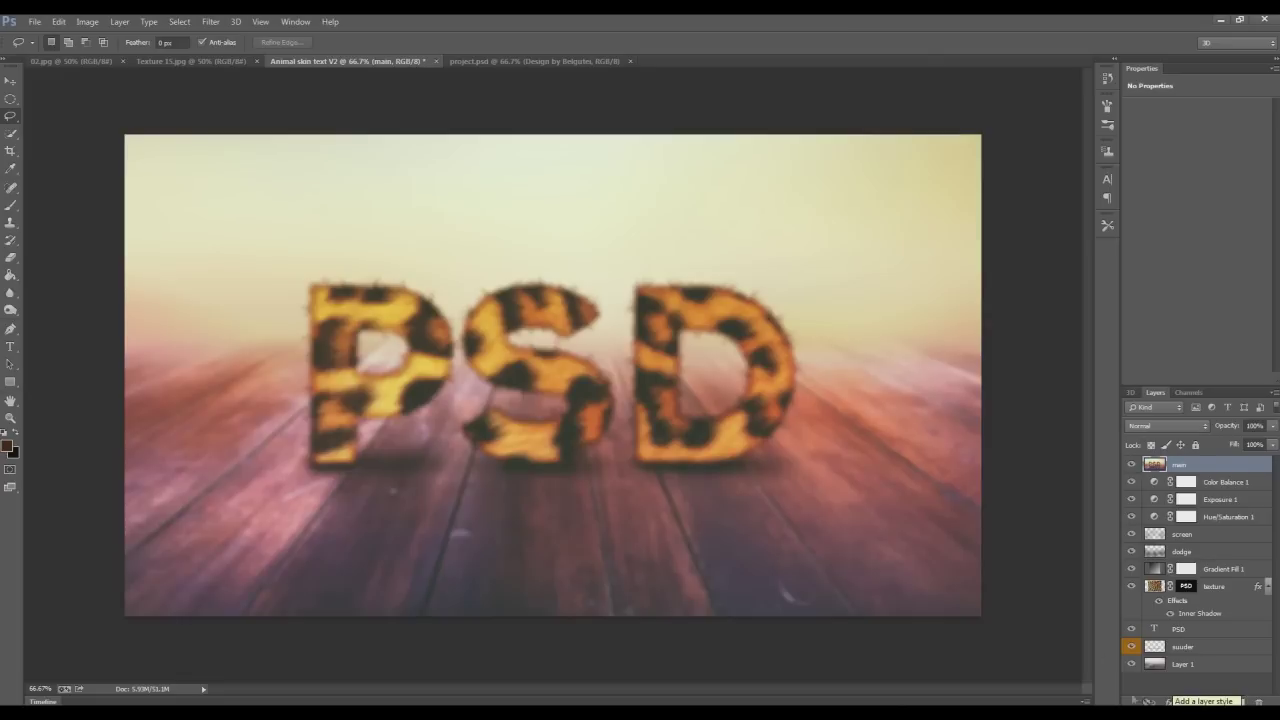
drag(1180, 464, 1242, 700)
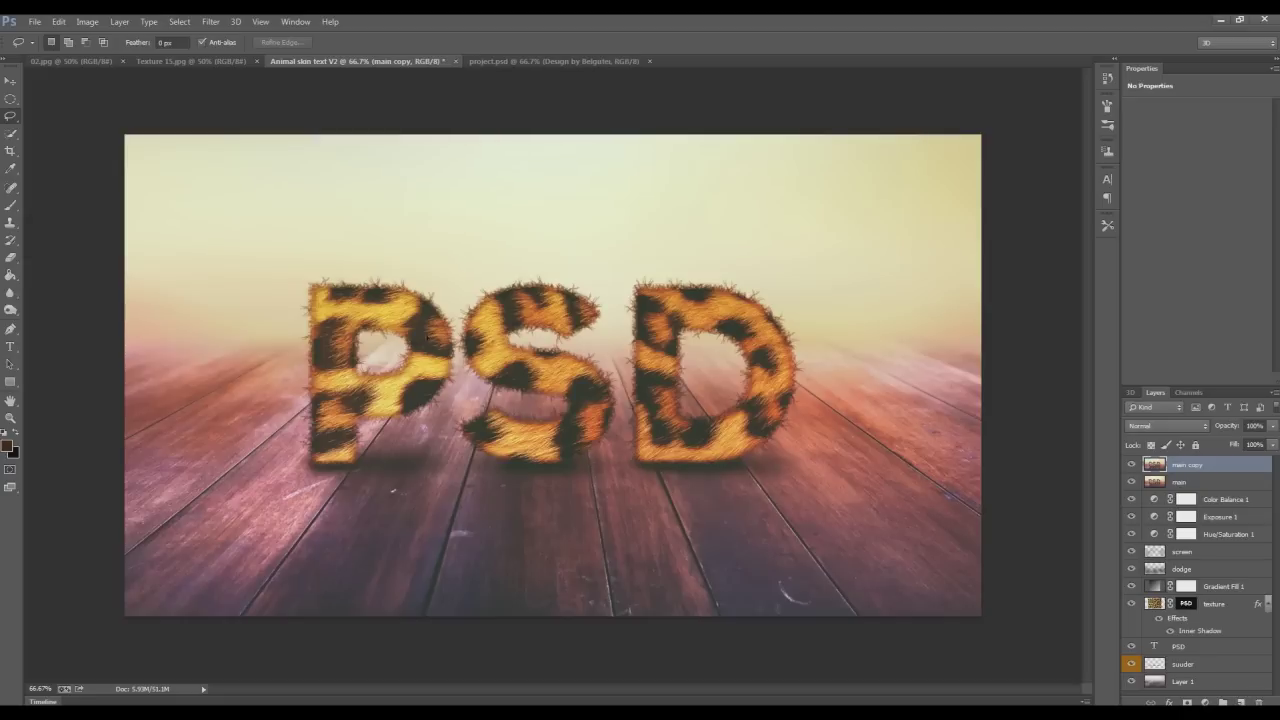
Step: Reapply Lens Blur to main copy and give it a white layer mask
click(211, 21)
click(240, 36)
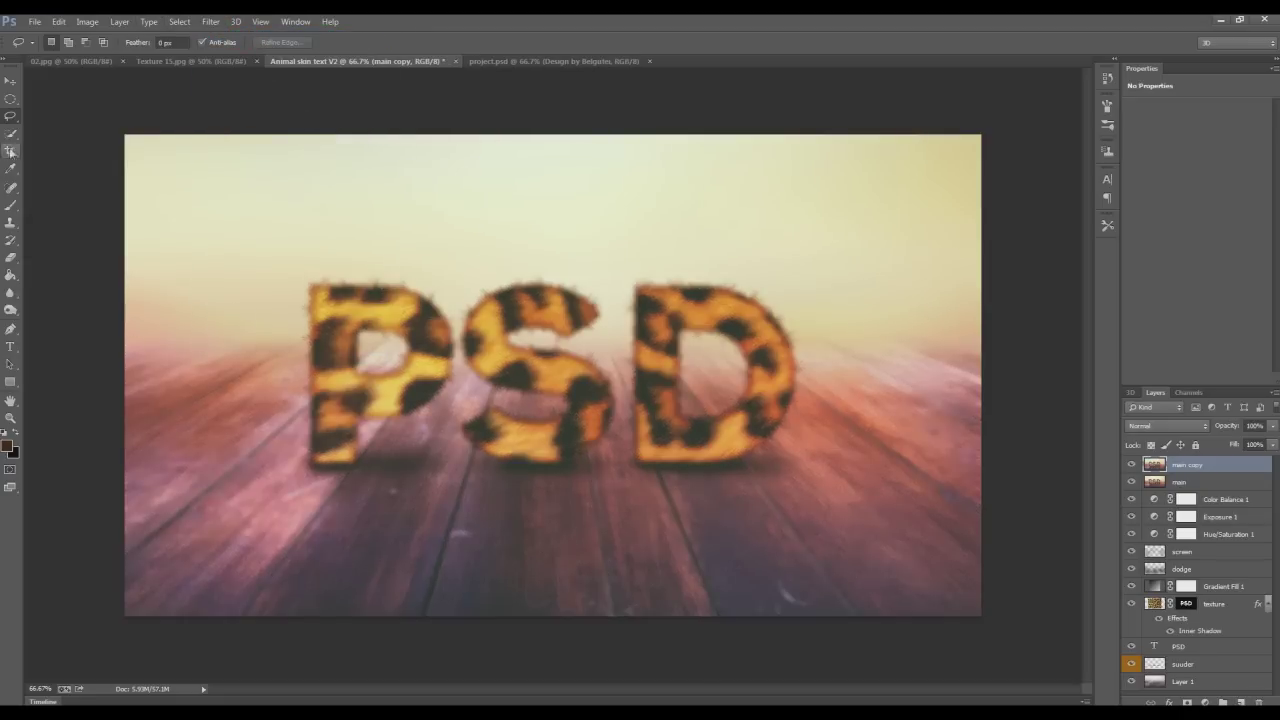
click(10, 99)
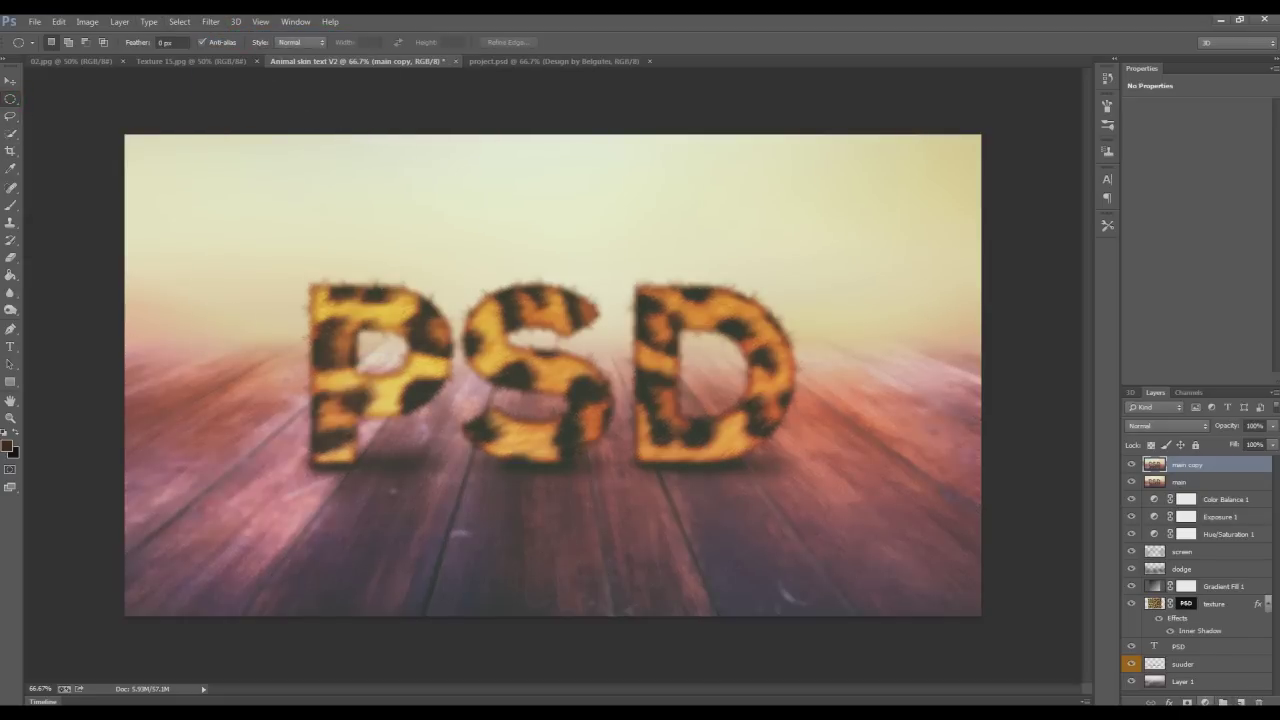
click(1187, 702)
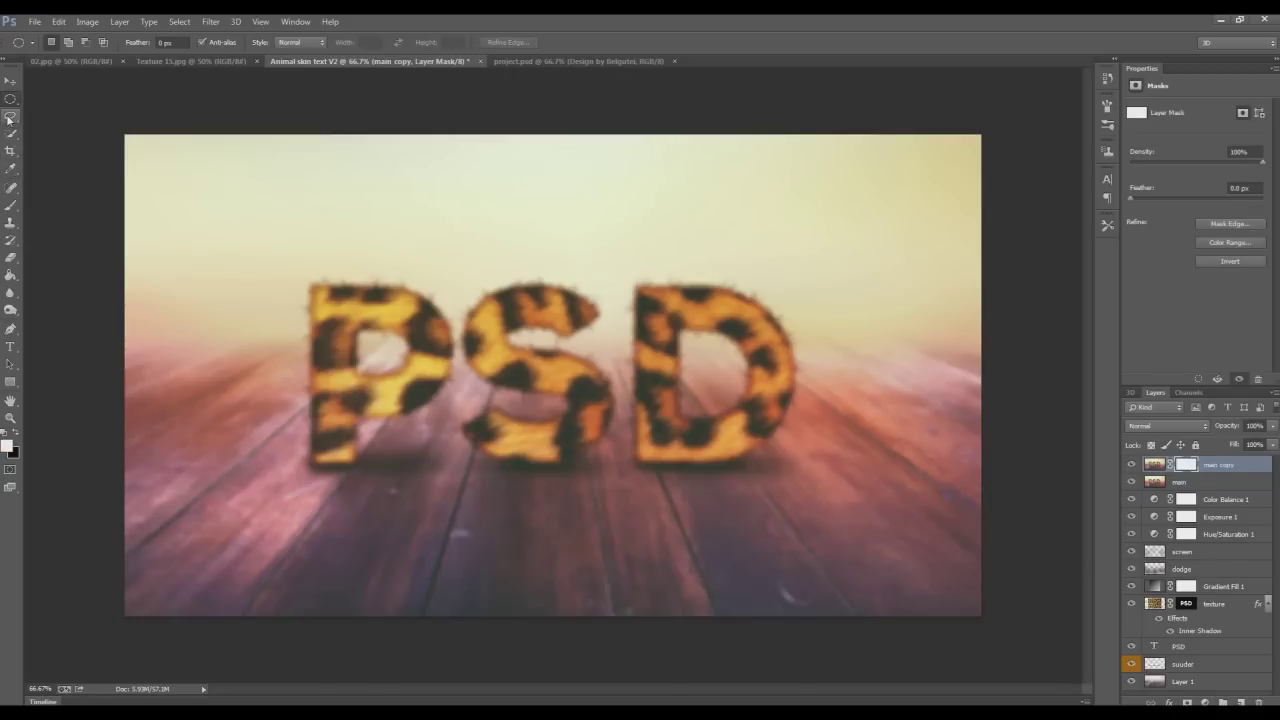
Step: Paint black at 100% opacity on main copy's mask over the PSD letters
click(10, 205)
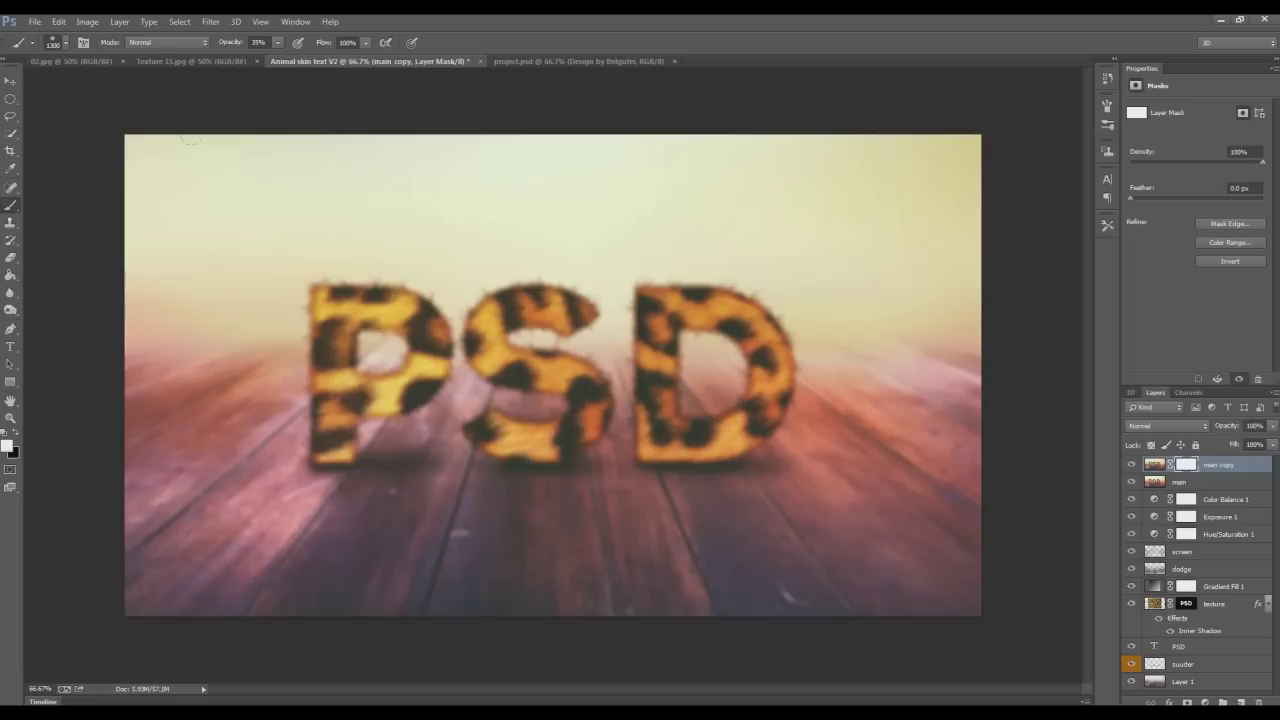
click(14, 431)
drag(277, 42, 396, 62)
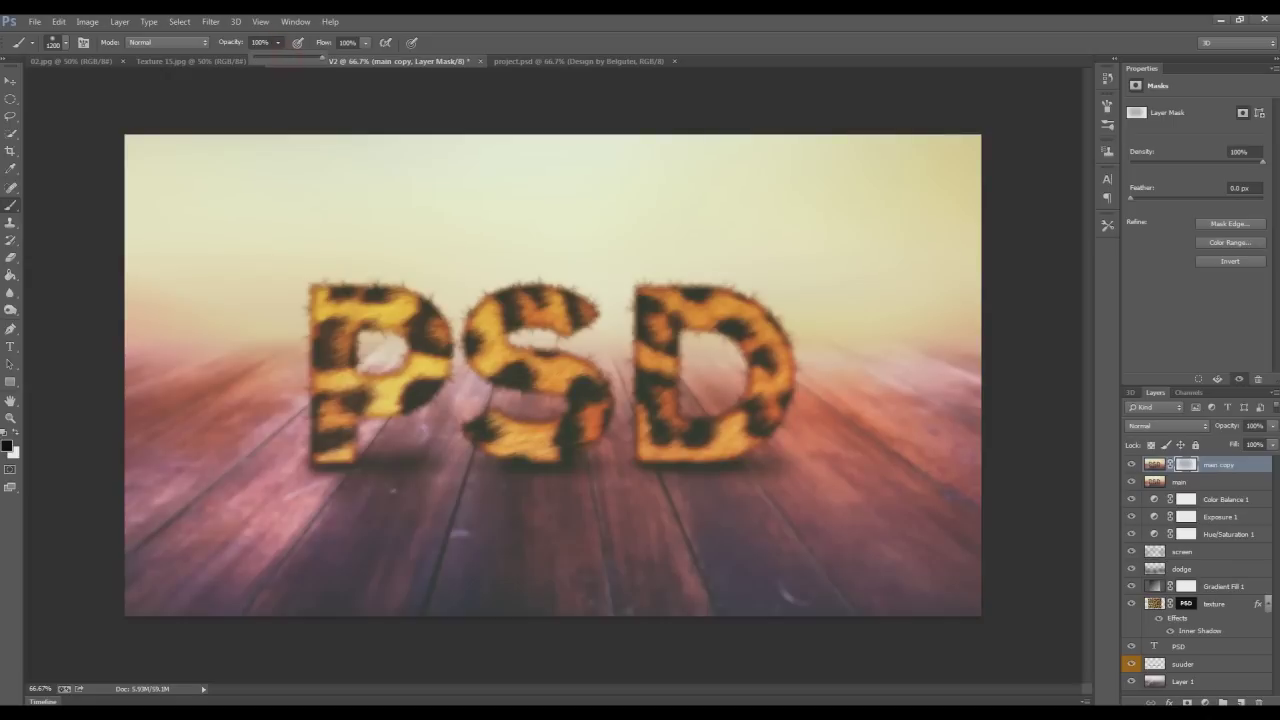
click(363, 362)
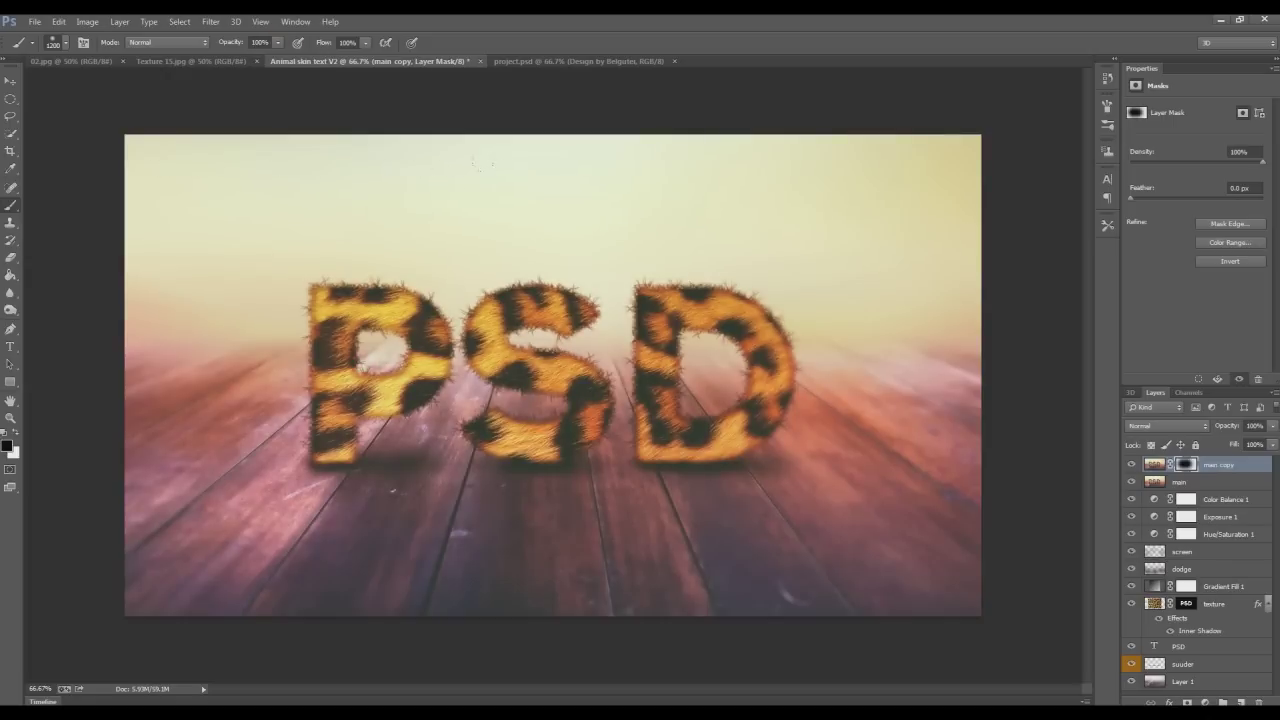